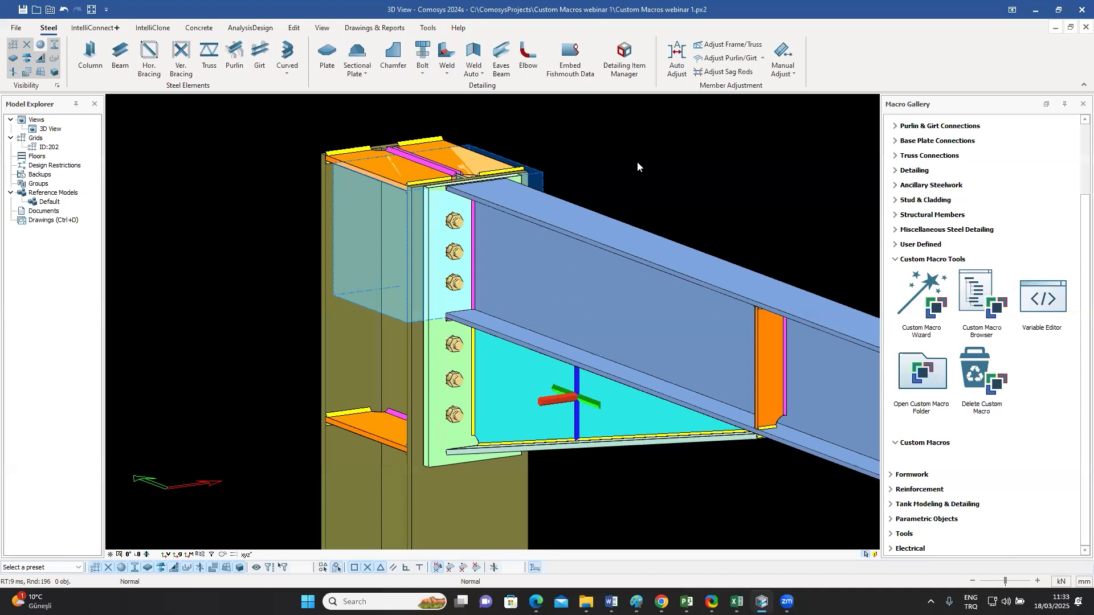
- Browse the macro gallery's Beam to Beam Connections and Beam to Column Connections to review the available connection macros
middle_click_drag(634, 167, 602, 166)
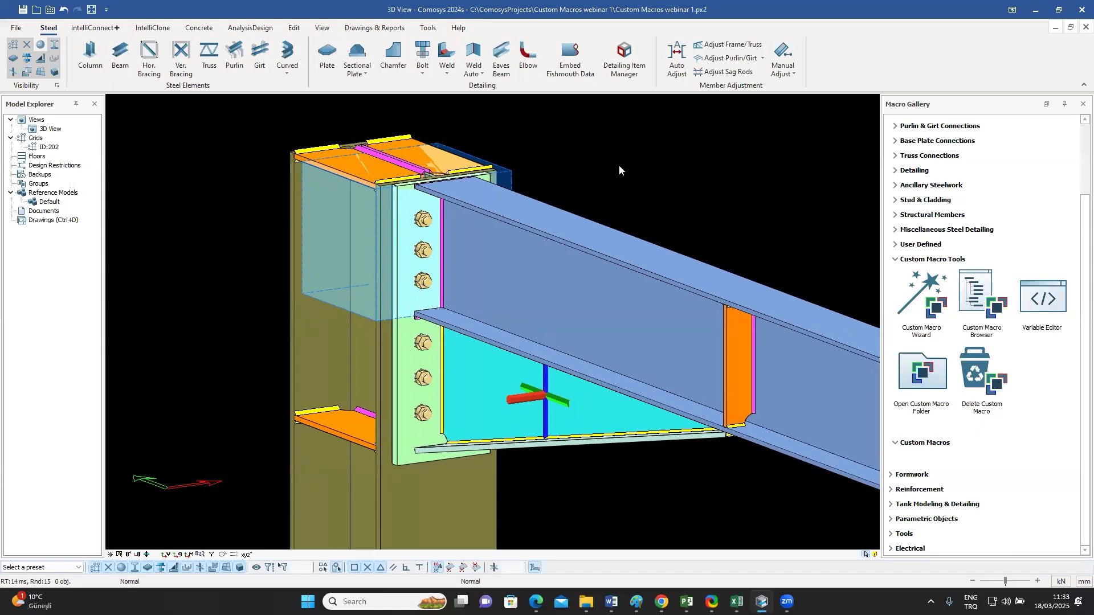
scroll(946, 130, "up", 3)
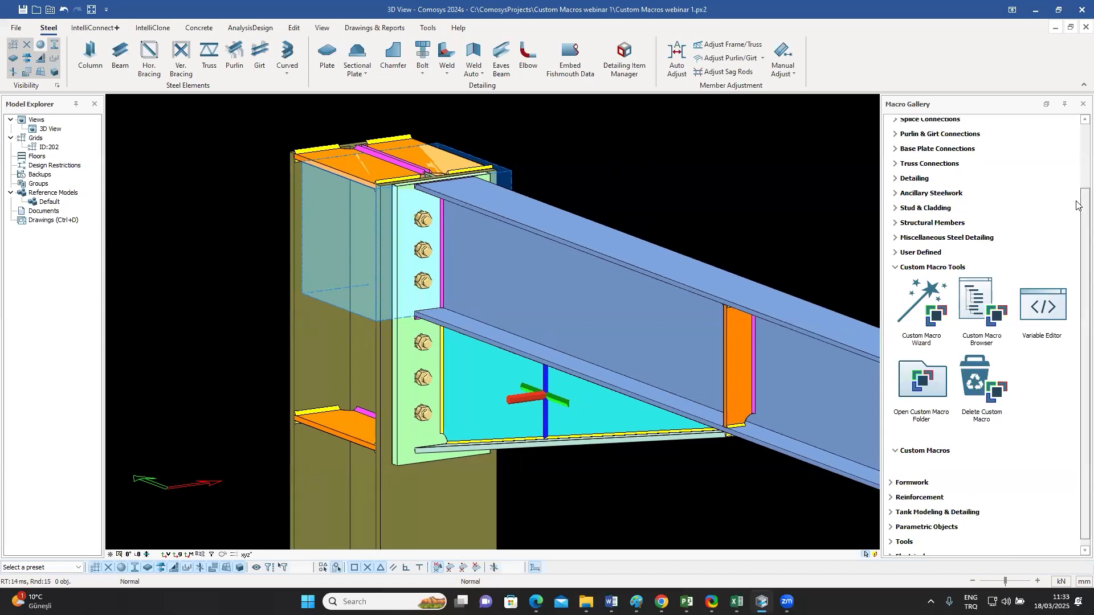
left_click(981, 160)
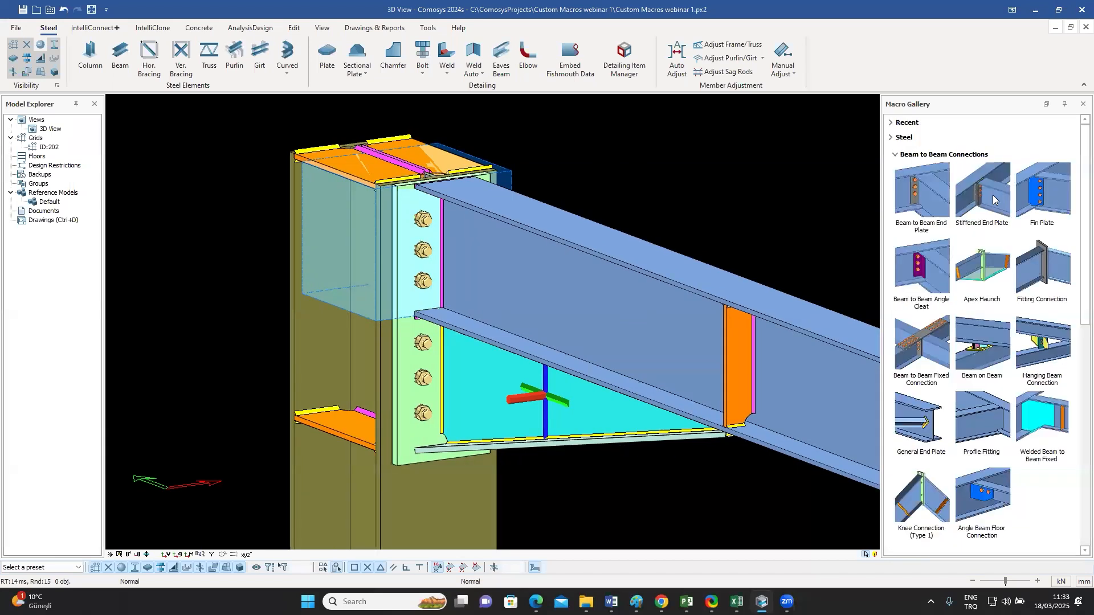
scroll(944, 290, "down", 5)
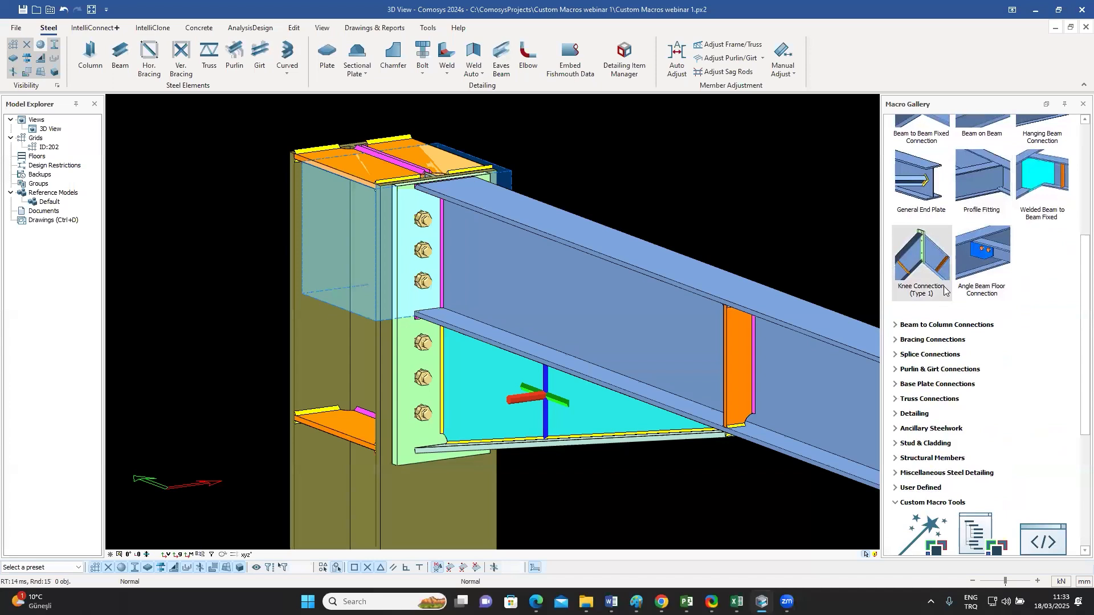
left_click(927, 327)
scroll(963, 317, "down", 3)
scroll(962, 317, "down", 10)
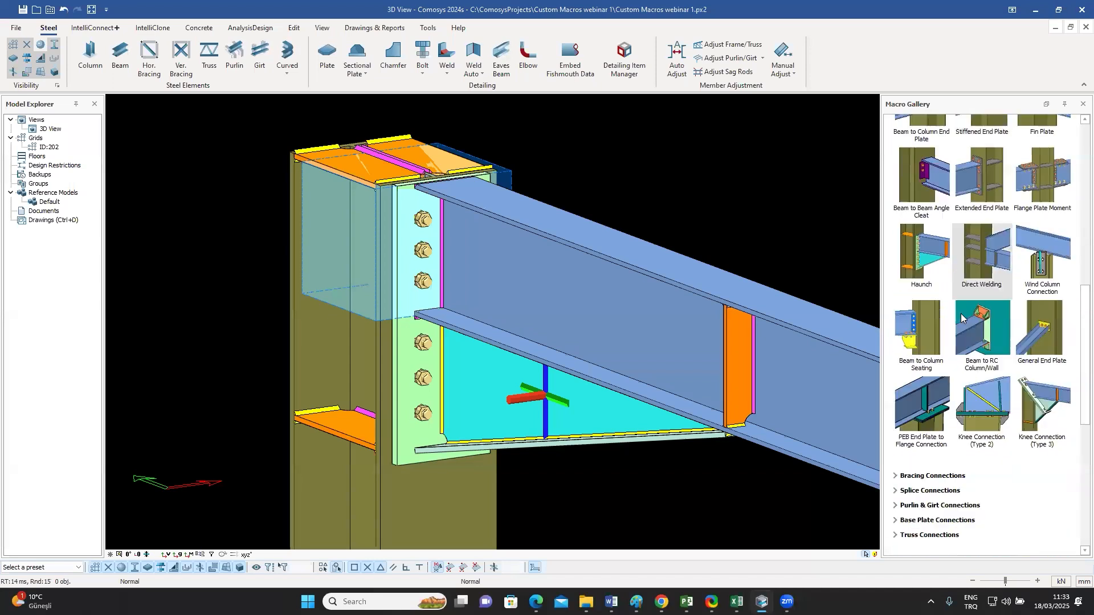
scroll(1019, 205, "up", 6)
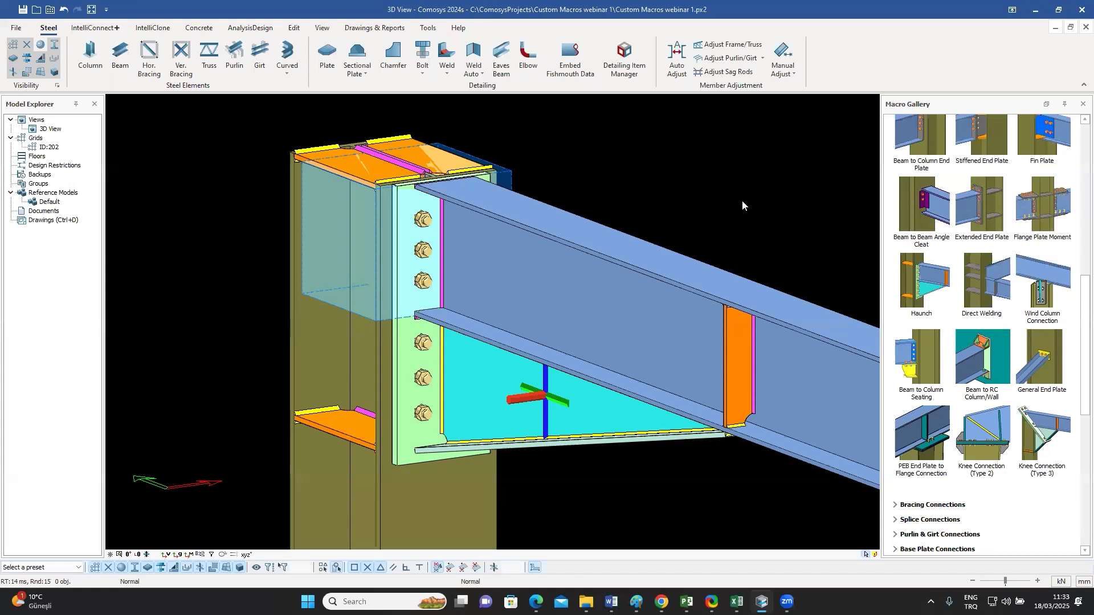
scroll(650, 196, "down", 3)
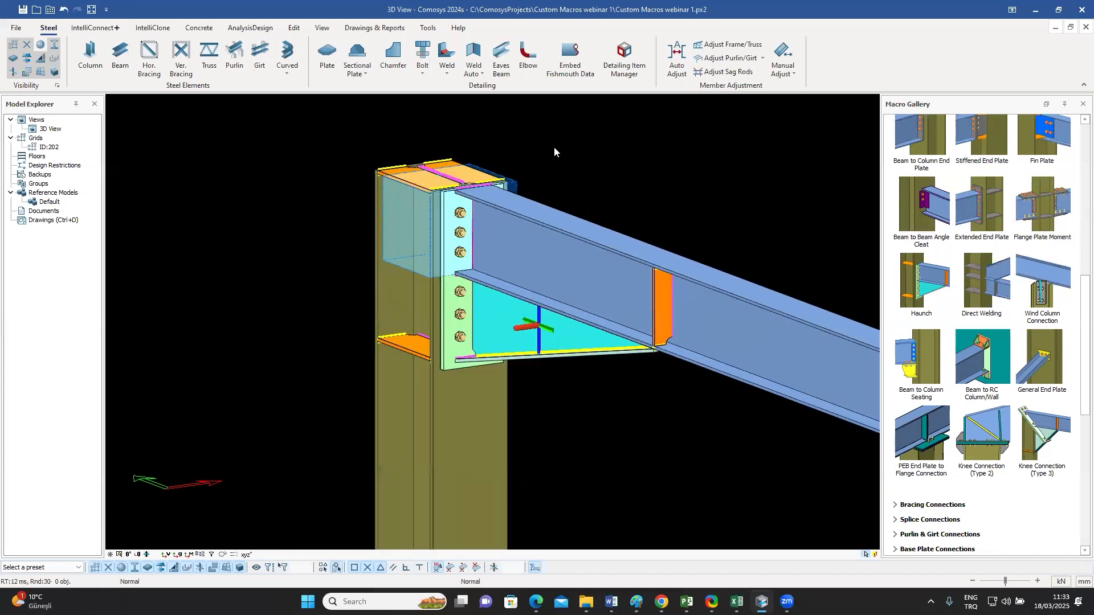
- Change the profile of the column at the haunch connection to HEA500
double_click(483, 427)
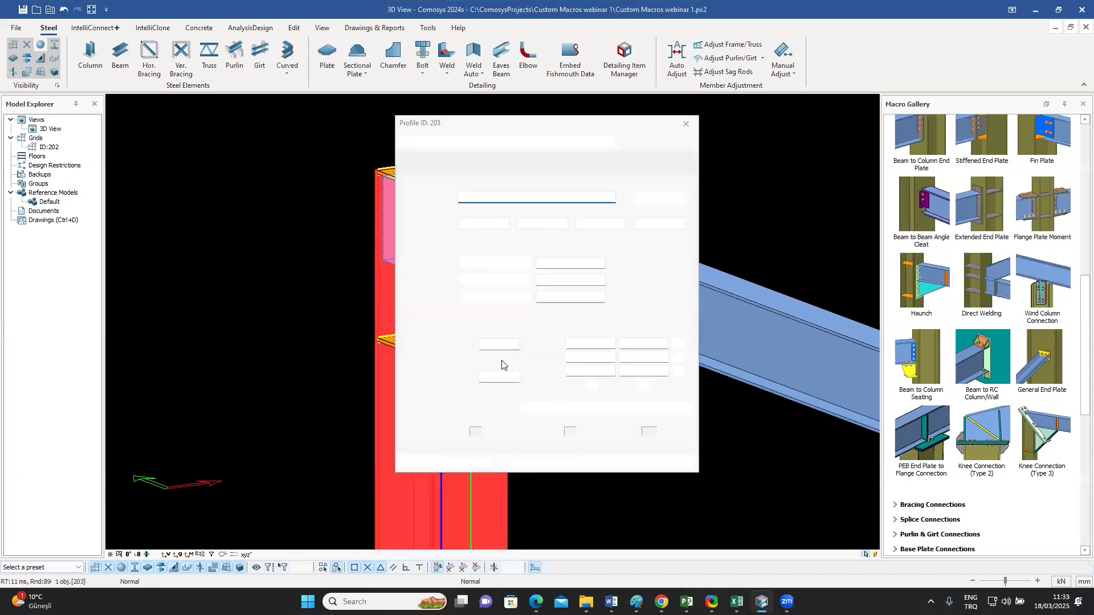
left_click_drag(534, 126, 712, 143)
left_click(650, 215)
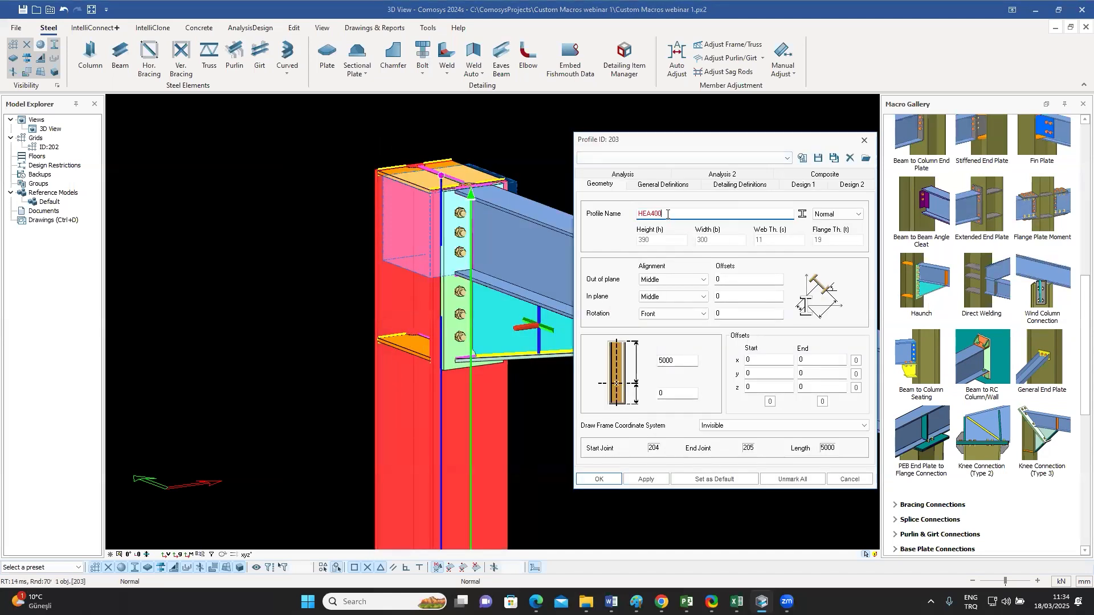
left_click_drag(649, 216, 655, 215)
type("5")
left_click(599, 479)
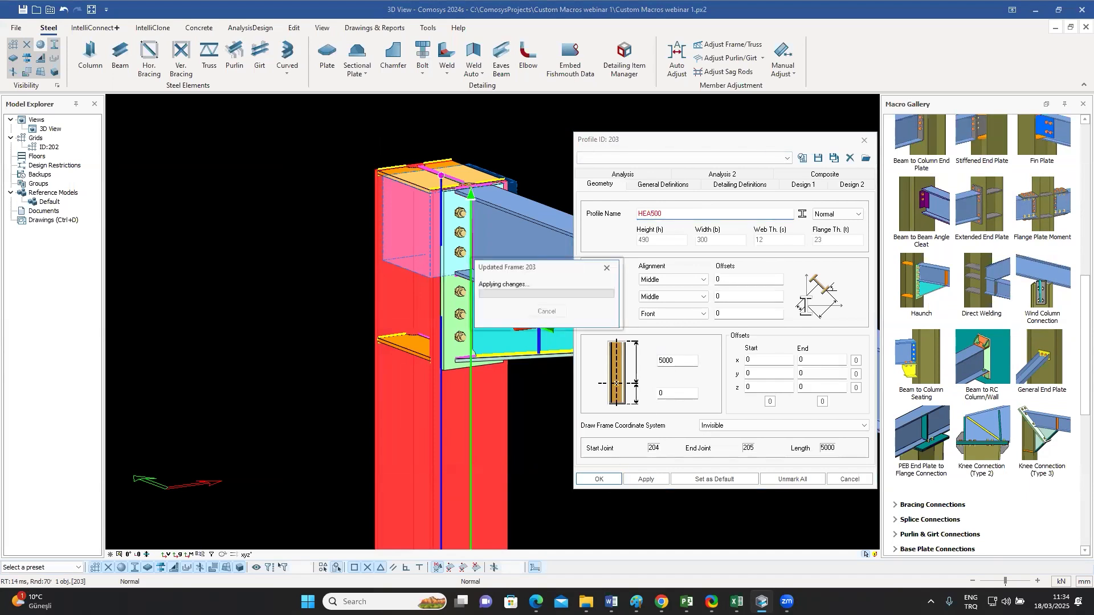
left_click(577, 449)
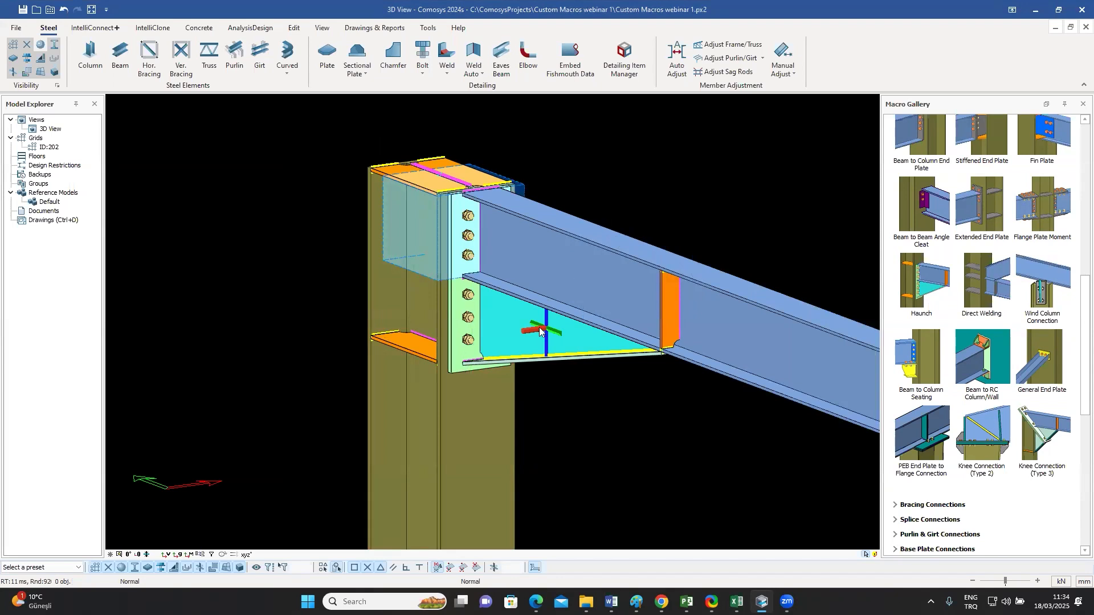
- Set the end plate thickness of the haunch connection macro to 44 and apply it
left_click(575, 334)
left_click(575, 333)
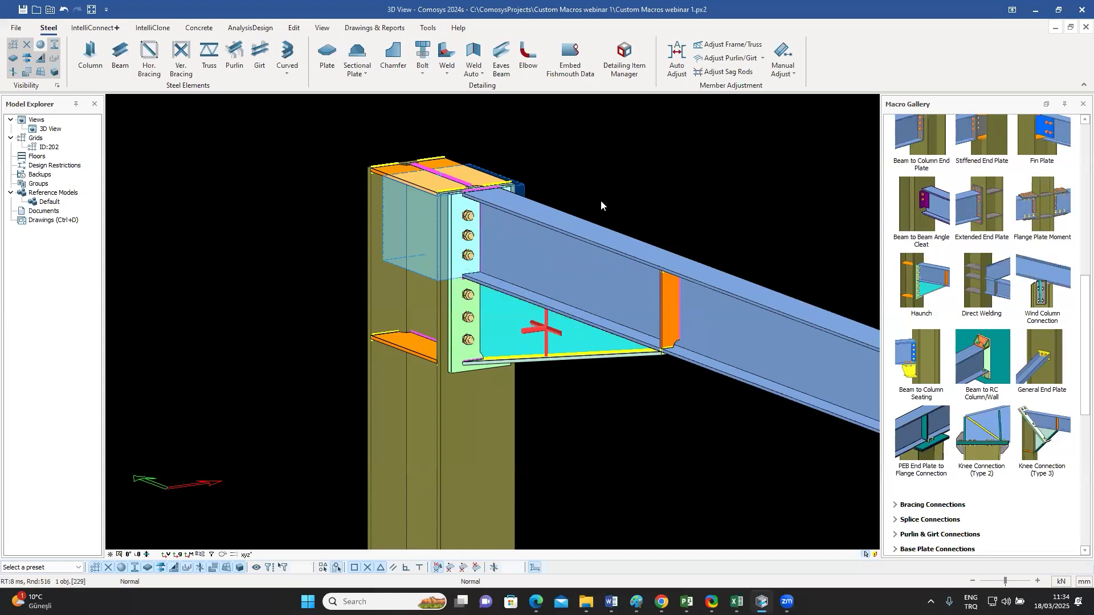
key("alt+Return")
left_click_drag(562, 172, 910, 151)
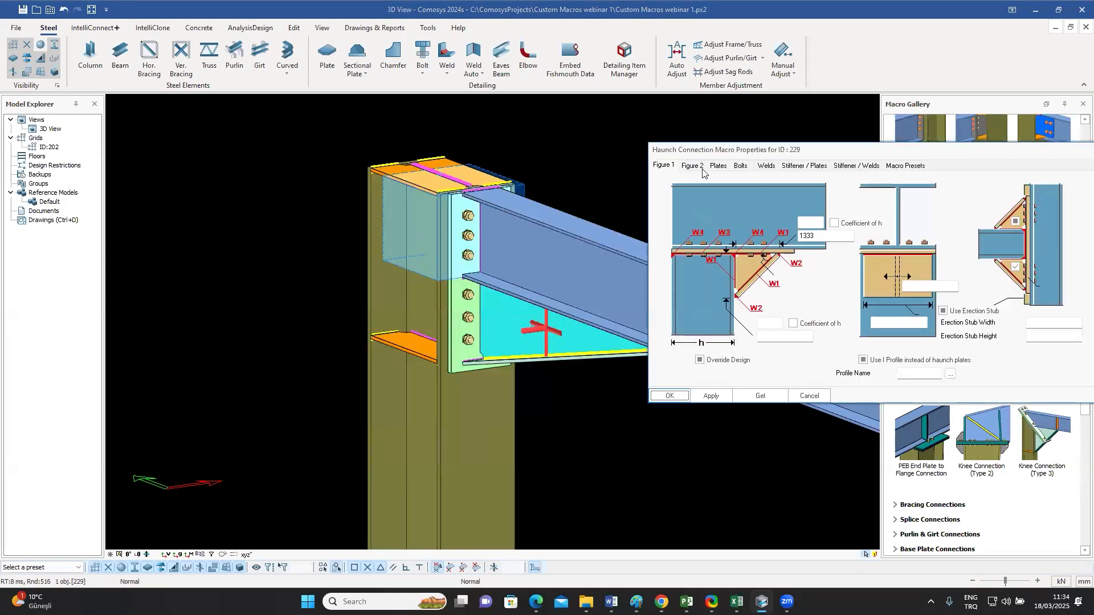
left_click(718, 166)
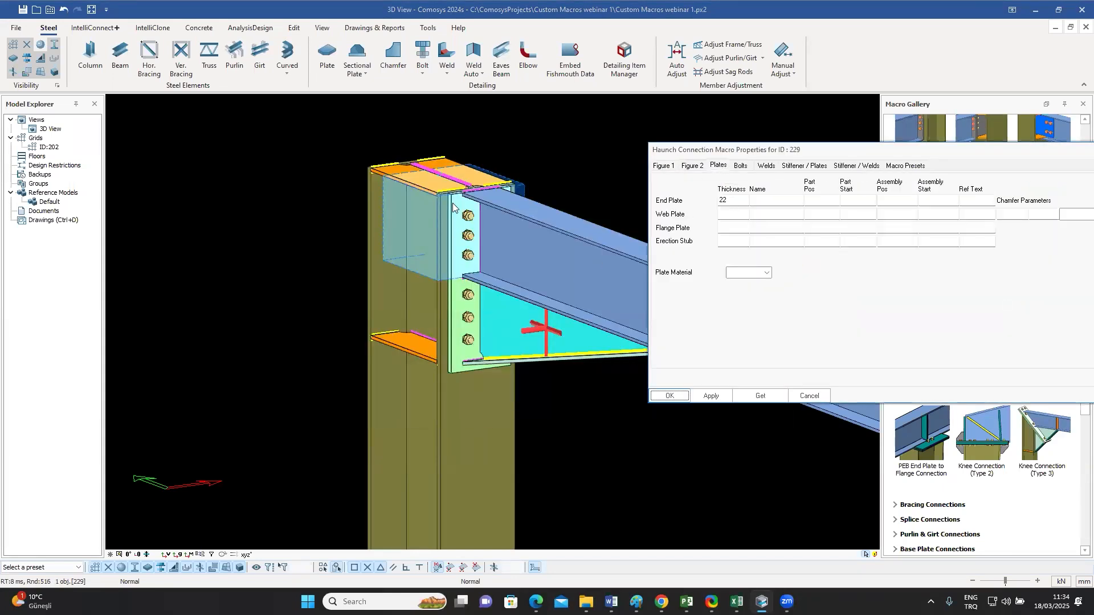
left_click(718, 201)
type("44")
left_click(709, 396)
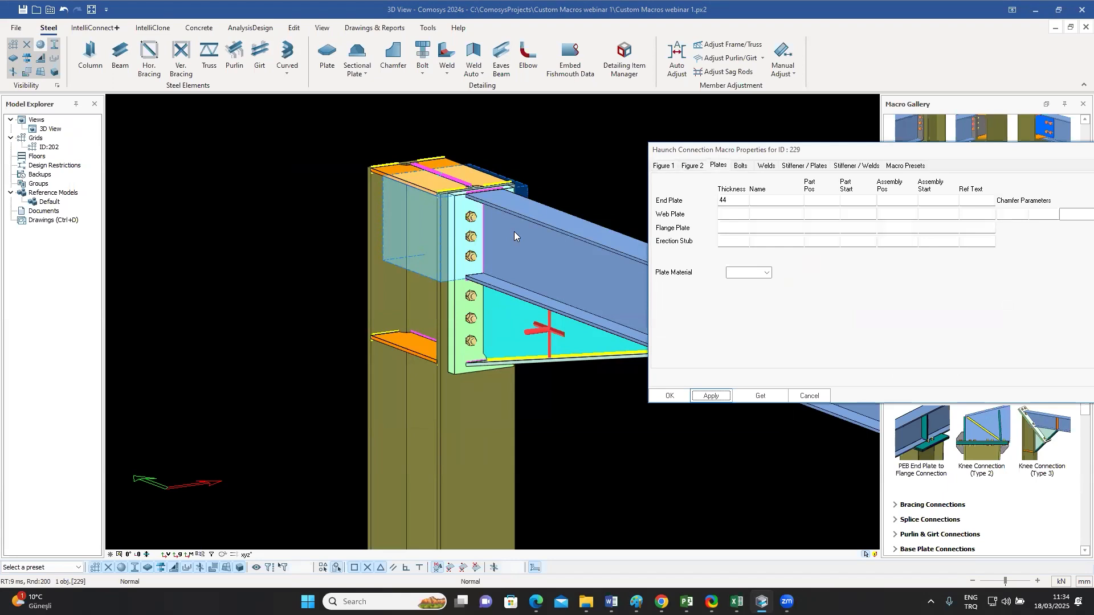
- Set the haunch connection's bolt diameter to 27 and apply it
left_click(741, 166)
left_click(808, 239)
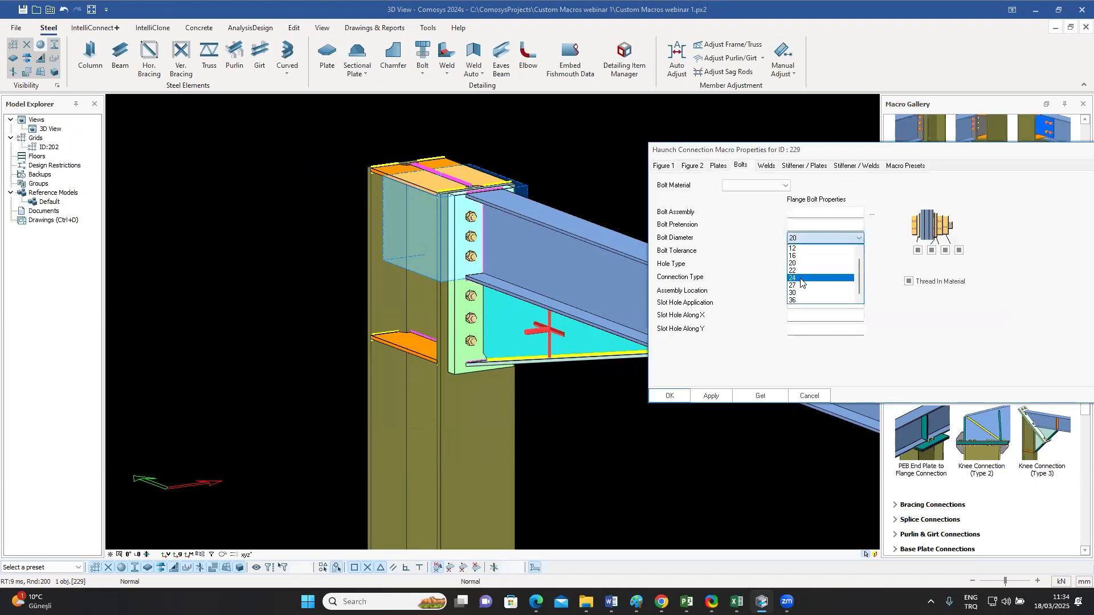
left_click(798, 286)
left_click(711, 395)
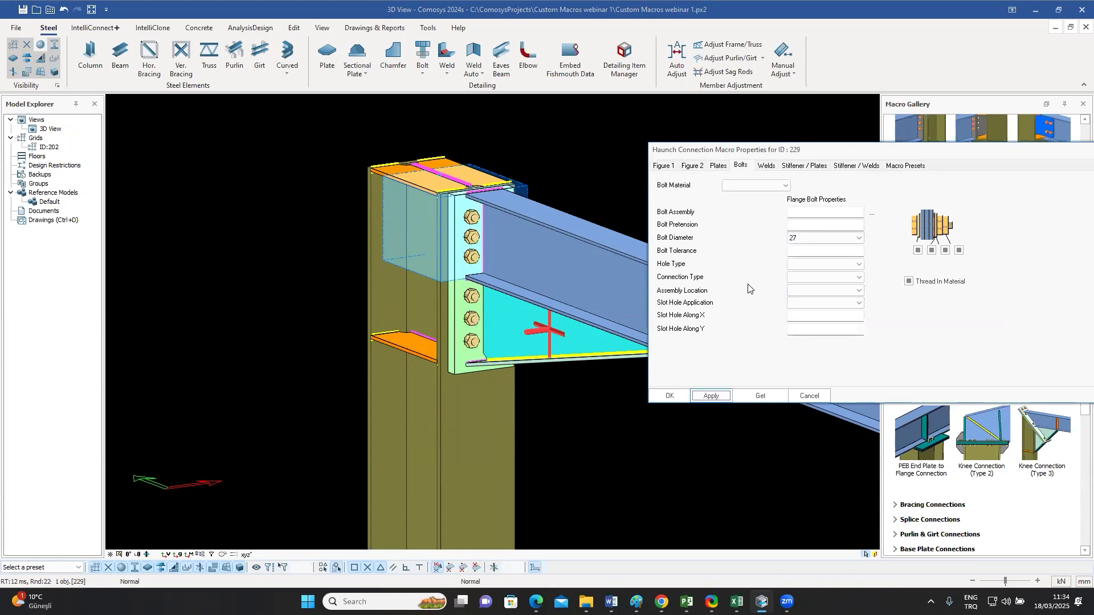
- Set the haunch connection's vertical bolt spacing to 2*70 140 80, apply it and close the macro properties
left_click(691, 167)
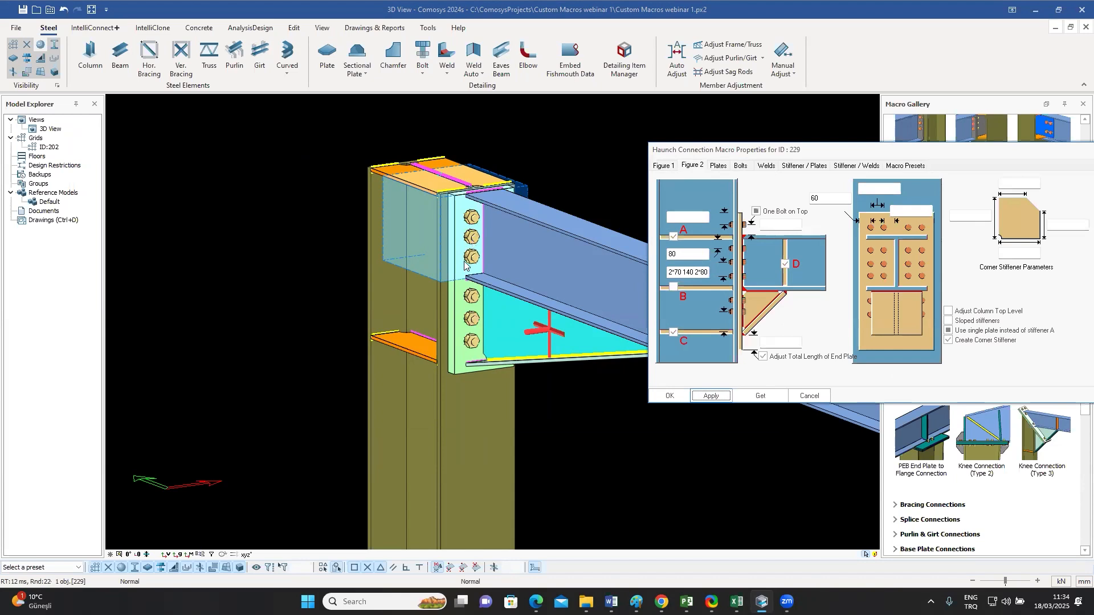
double_click(700, 272)
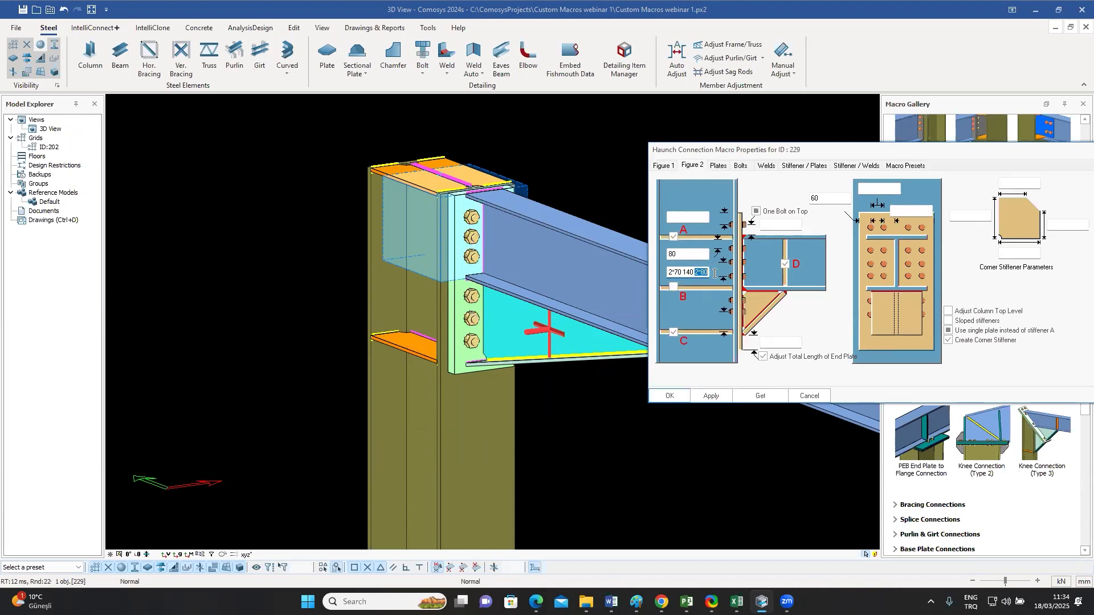
type("80")
left_click(709, 396)
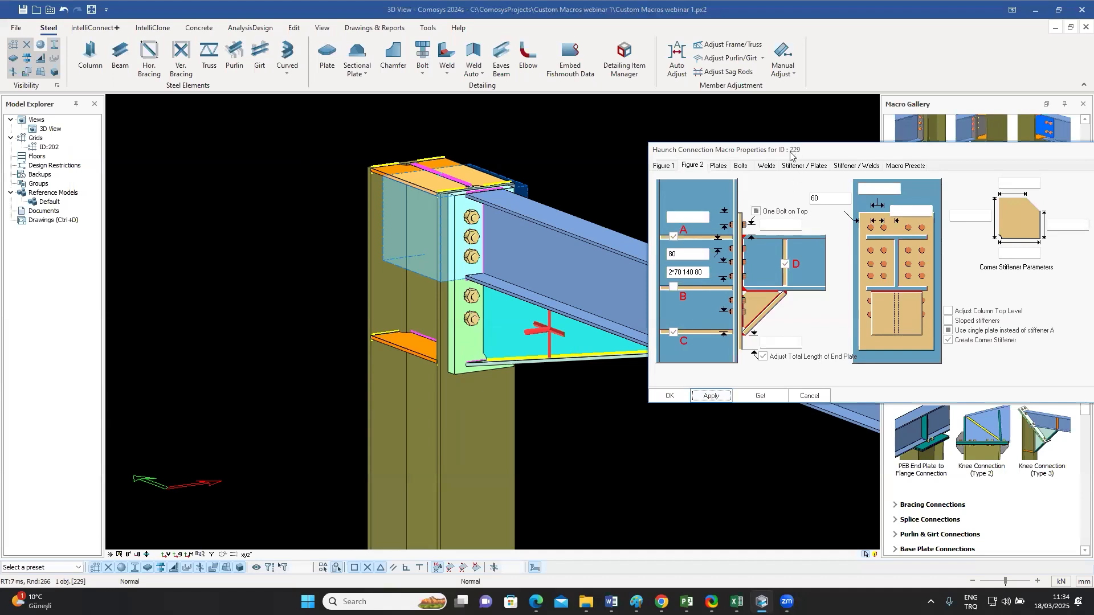
left_click_drag(792, 152, 749, 149)
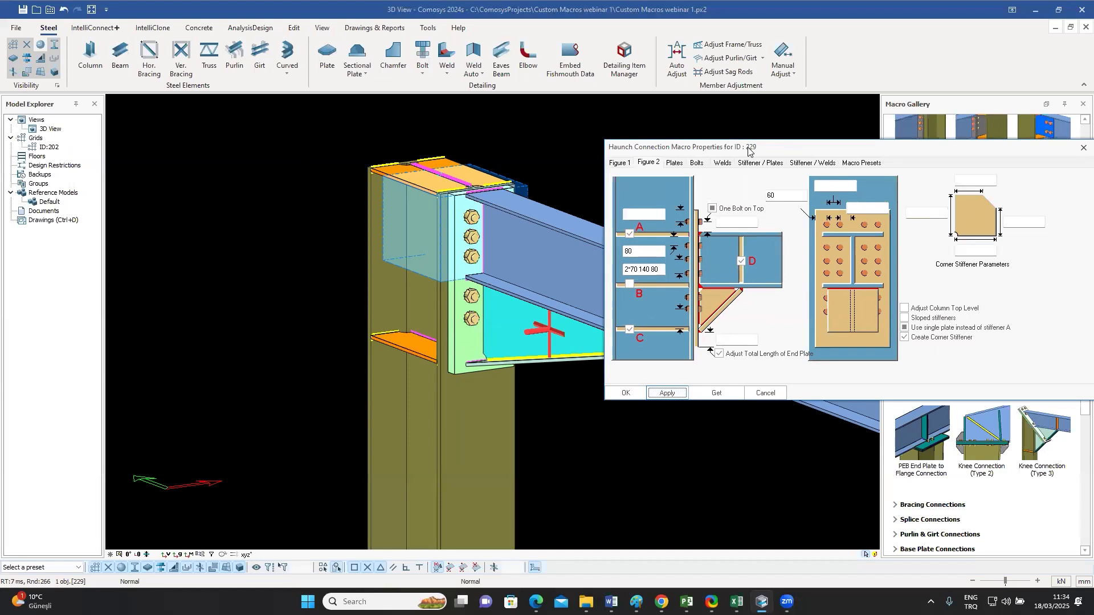
left_click_drag(748, 150, 600, 136)
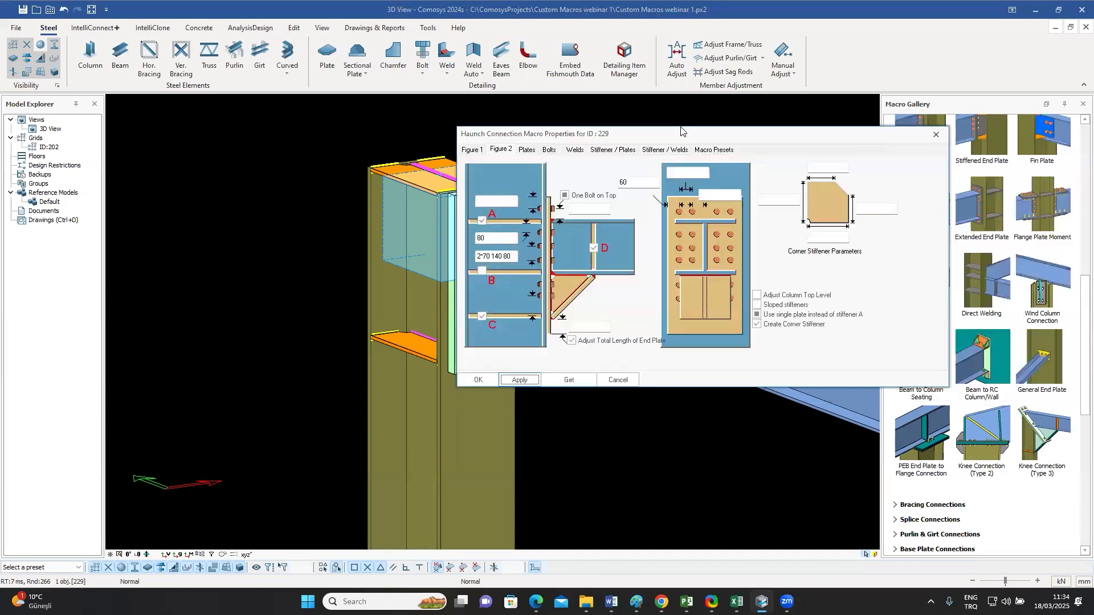
left_click(926, 139)
- Examine the haunch joint between column and beam on the other frame, near grid line 3
scroll(513, 219, "down", 8)
middle_click_drag(495, 241, 443, 240)
scroll(443, 239, "up", 4)
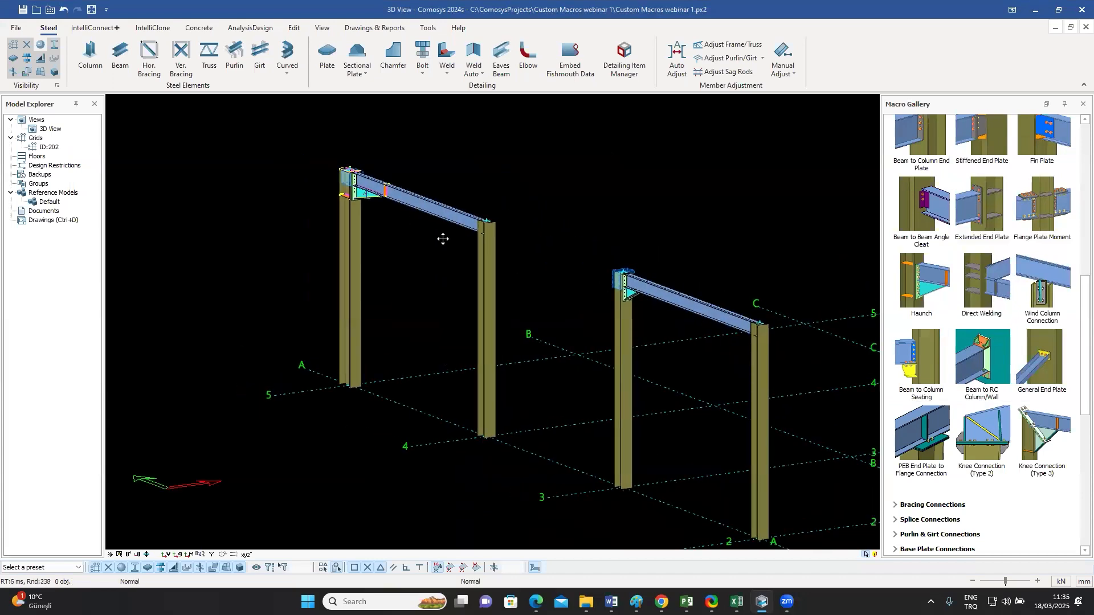
scroll(443, 239, "up", 5)
scroll(443, 239, "down", 6)
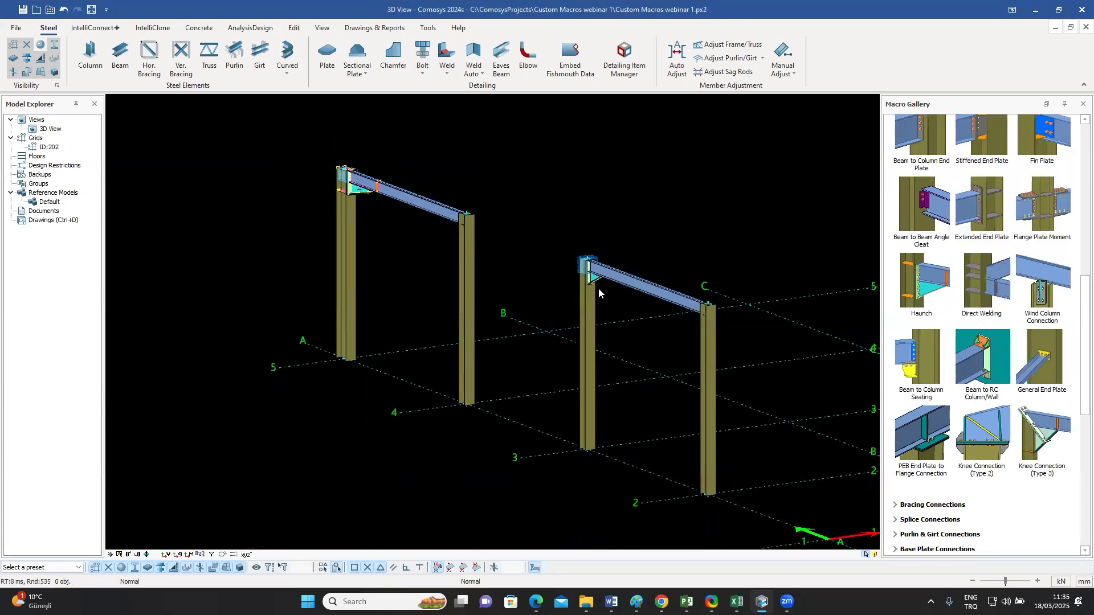
scroll(598, 288, "up", 10)
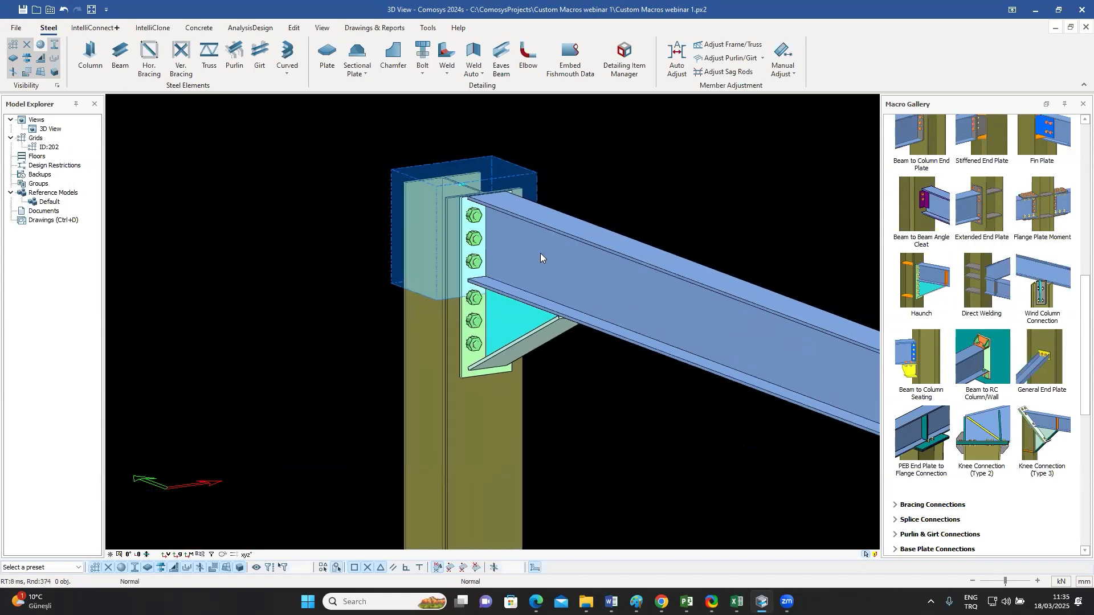
scroll(539, 253, "up", 3)
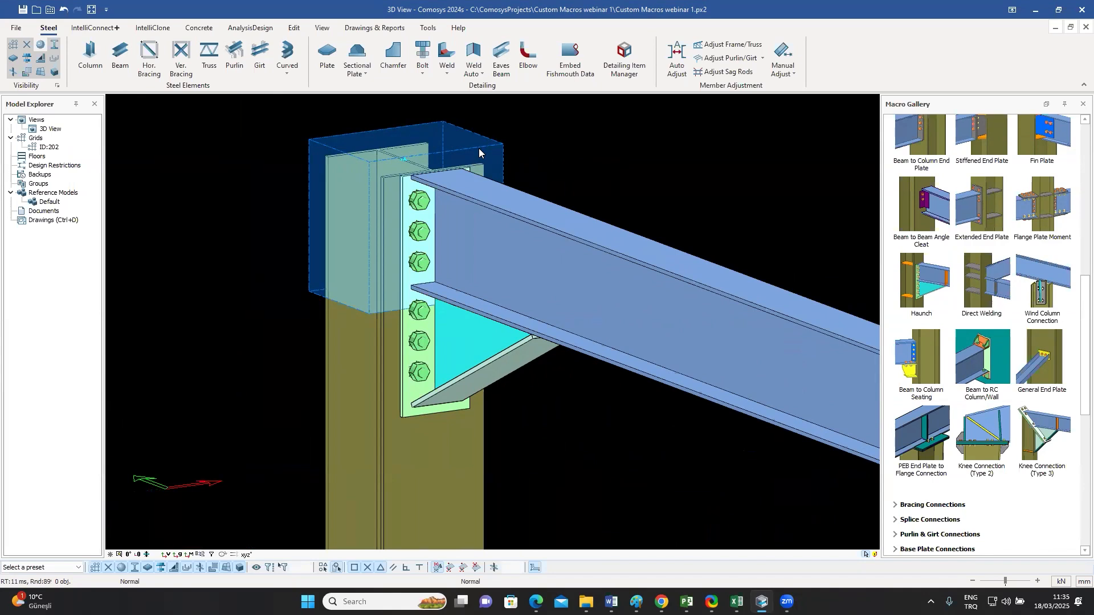
left_click(471, 340)
middle_click_drag(481, 342, 553, 414)
left_click(552, 414)
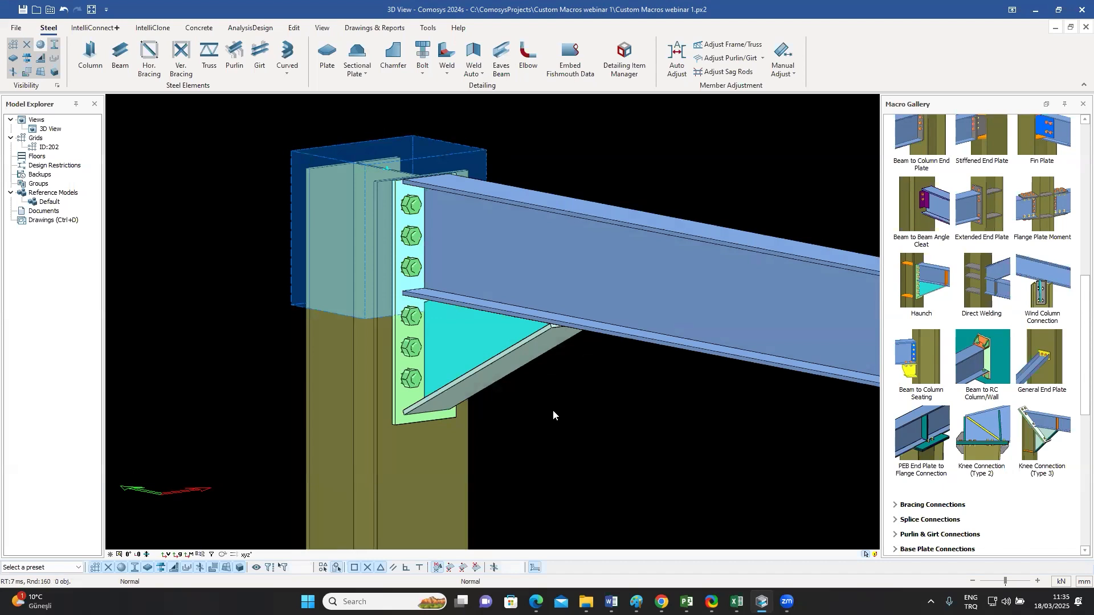
- Locate the Custom Macro Tools in the macro gallery and inspect the second frame's haunch joint from different angles
scroll(994, 438, "down", 3)
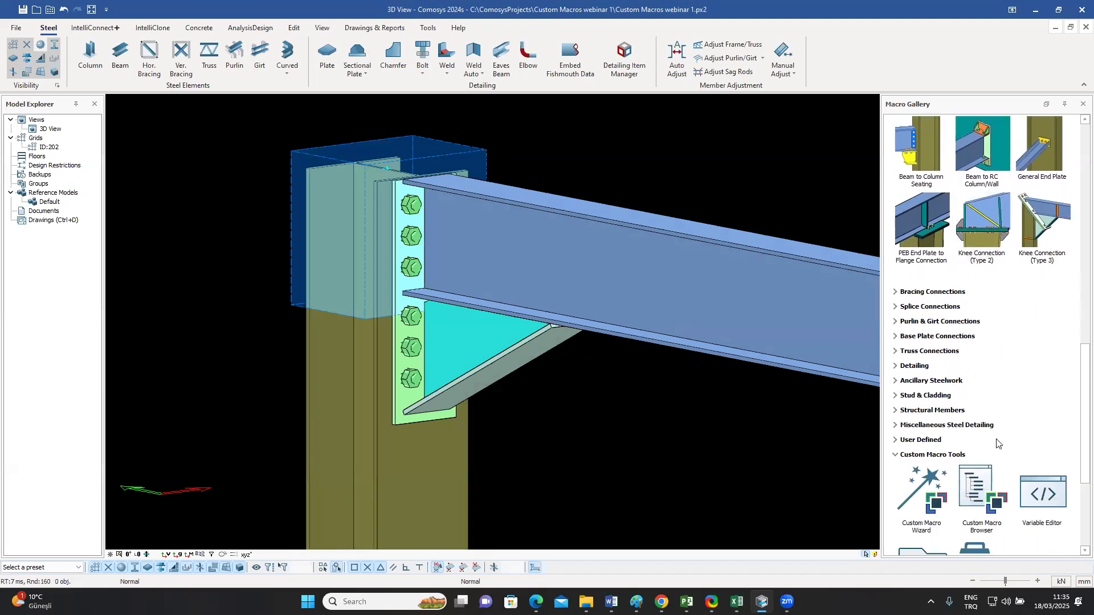
scroll(994, 439, "down", 3)
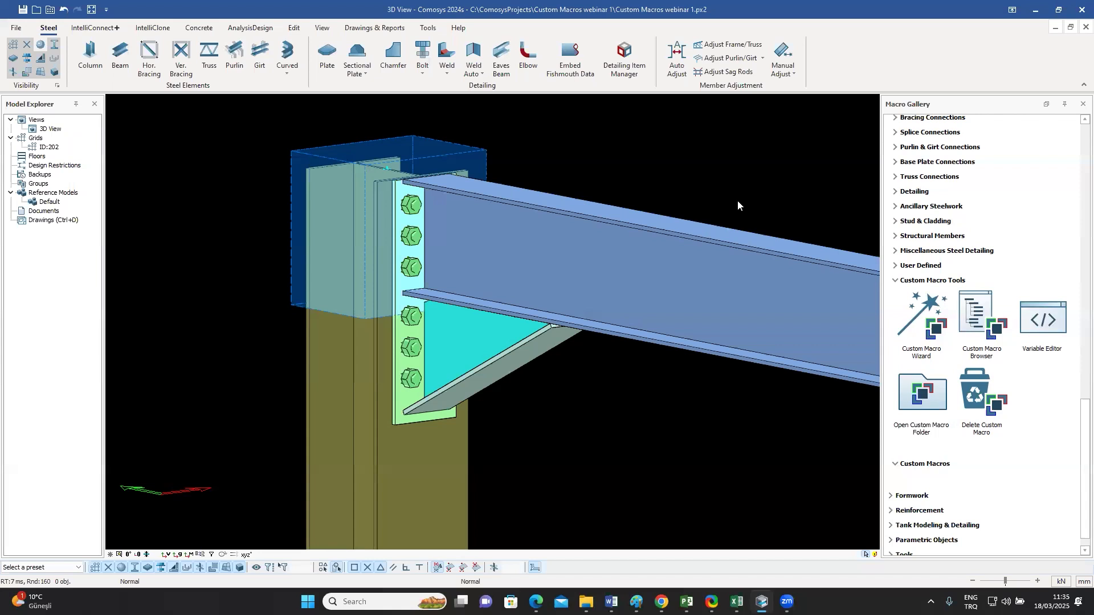
left_click(476, 161)
mouse_move(567, 183)
middle_mouse_down()
mouse_move(618, 154)
mouse_move(567, 183)
middle_mouse_up()
key("Escape")
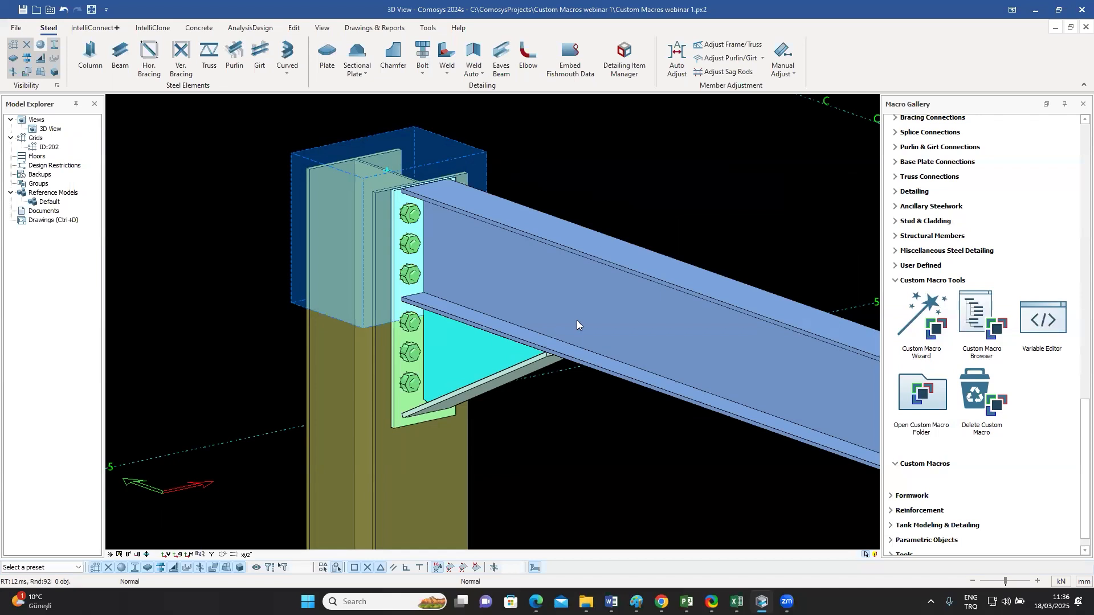
middle_click_drag(571, 317, 547, 299)
middle_click_drag(567, 258, 561, 266)
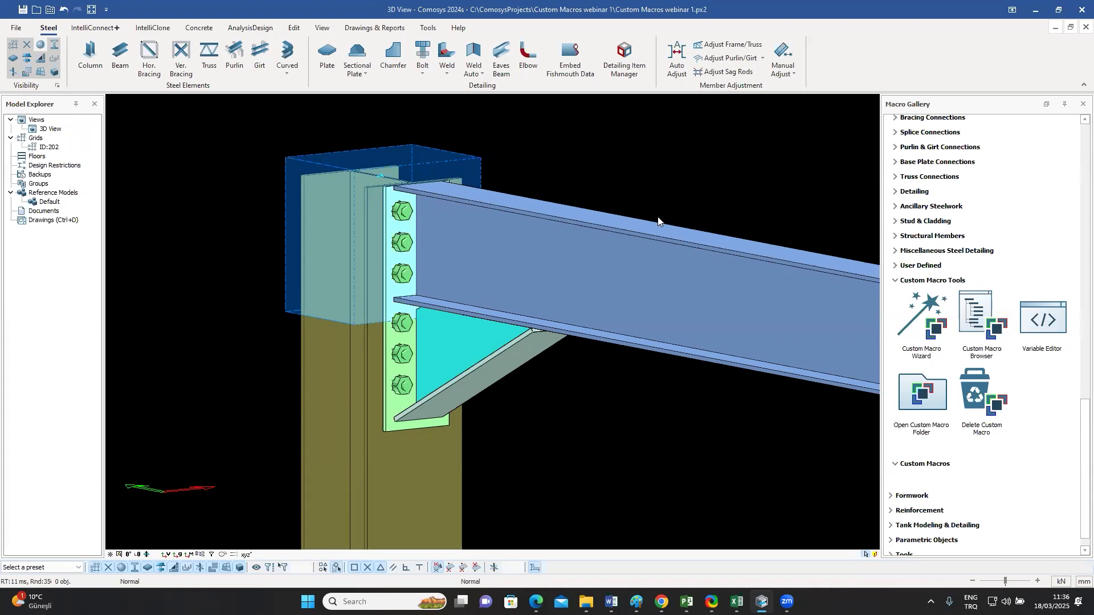
- Check the name in the general definitions of the second frame's haunch end plate, leaving the properties without changes
double_click(389, 428)
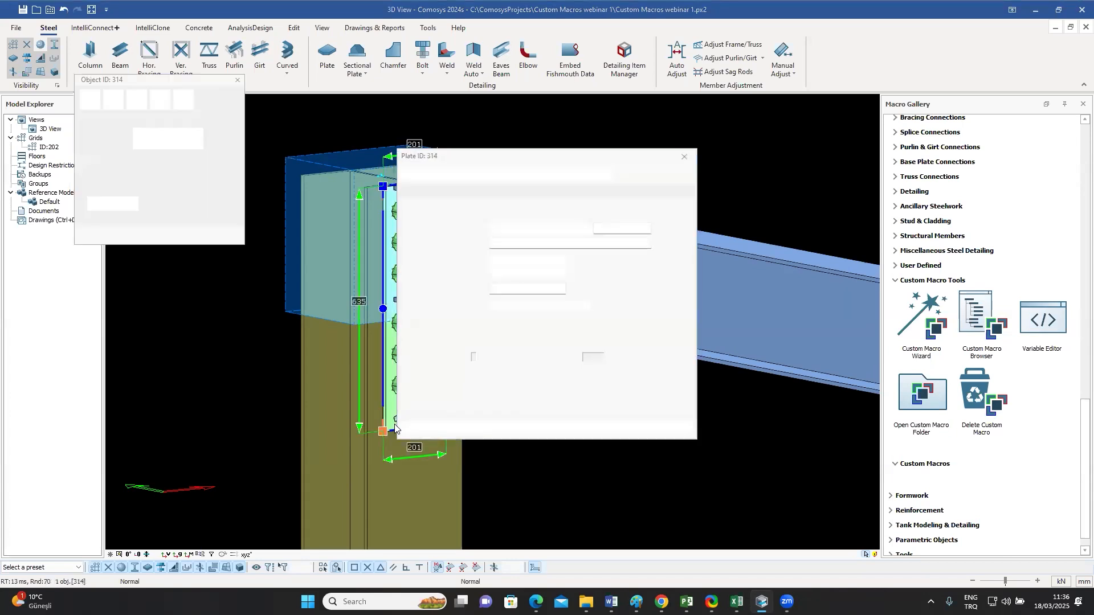
left_click_drag(504, 162, 719, 141)
left_click(675, 169)
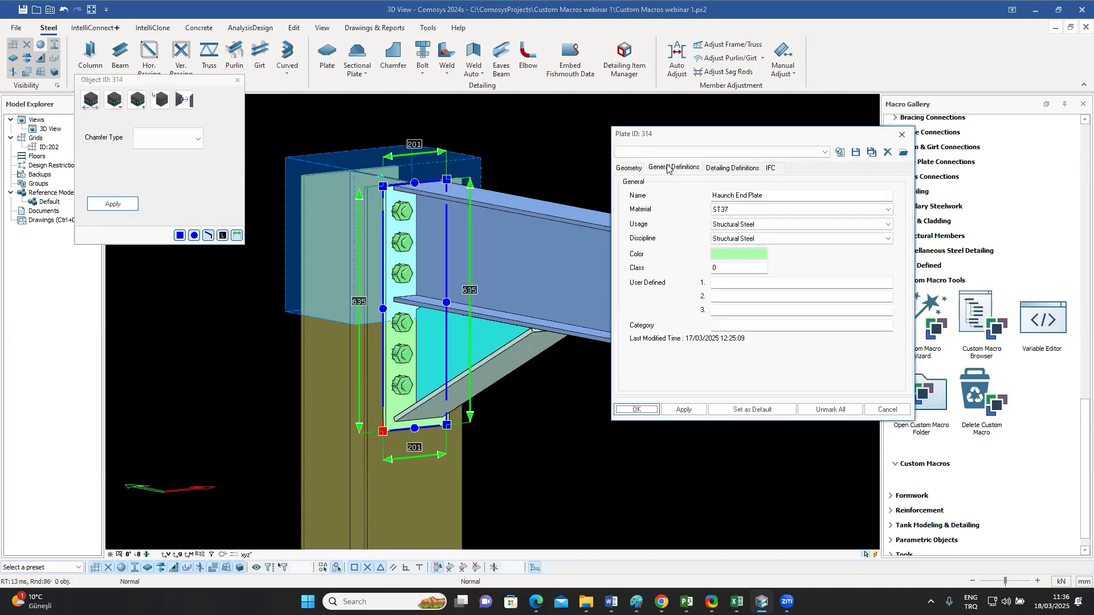
left_click_drag(713, 195, 764, 195)
left_click(769, 196)
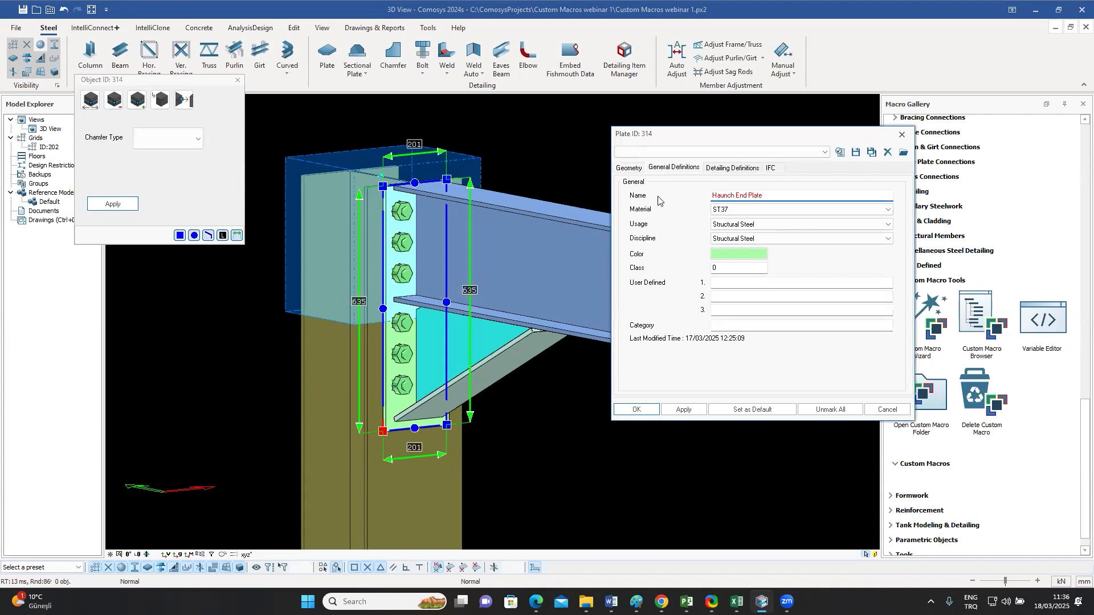
left_click(902, 135)
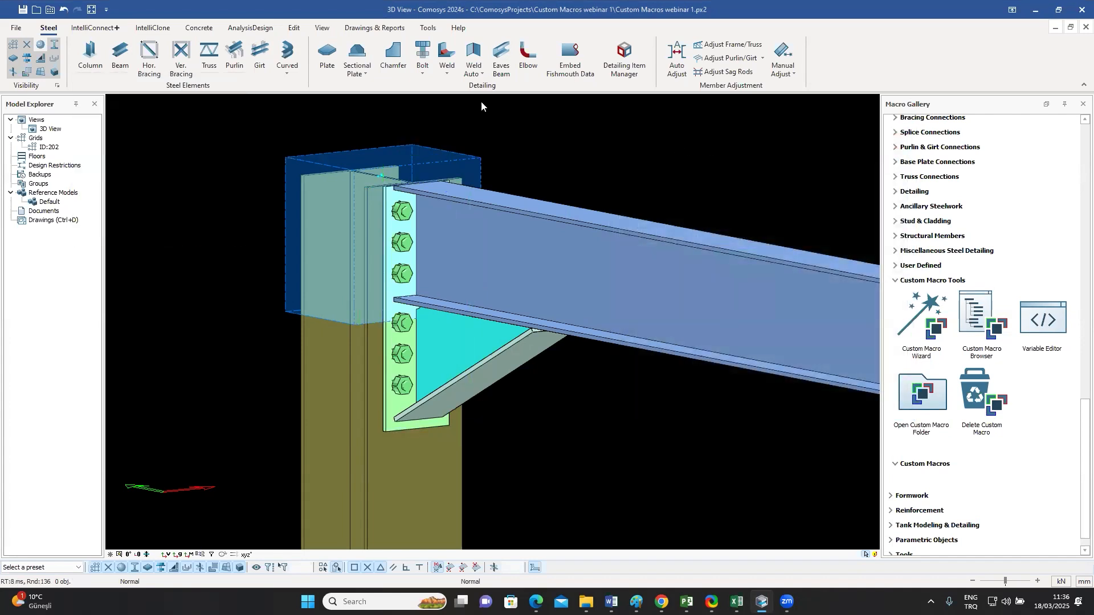
- Check the names in the general definitions of the haunch's triangular web plate and sloping flange plate, leaving both unchanged
left_click(462, 349)
double_click(462, 349)
left_click_drag(604, 155, 853, 126)
left_click(707, 158)
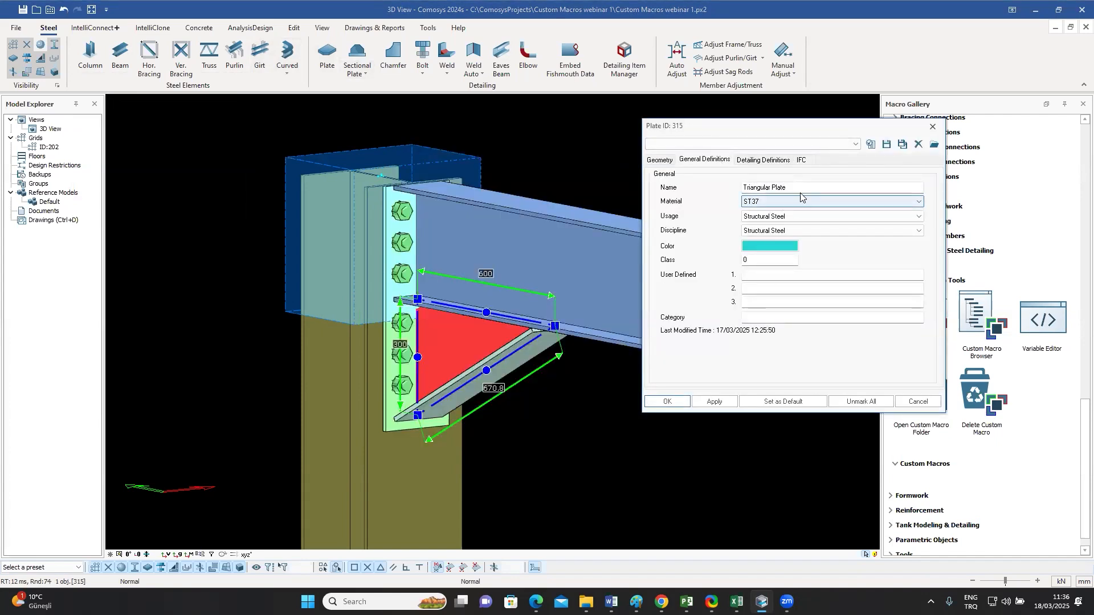
left_click(933, 126)
double_click(542, 354)
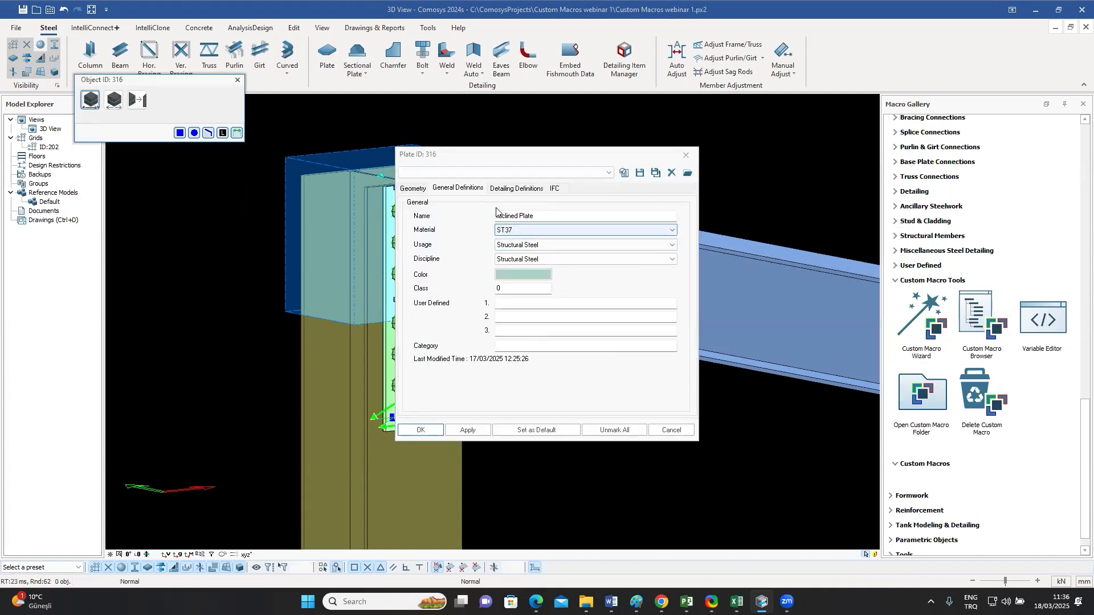
left_click(686, 155)
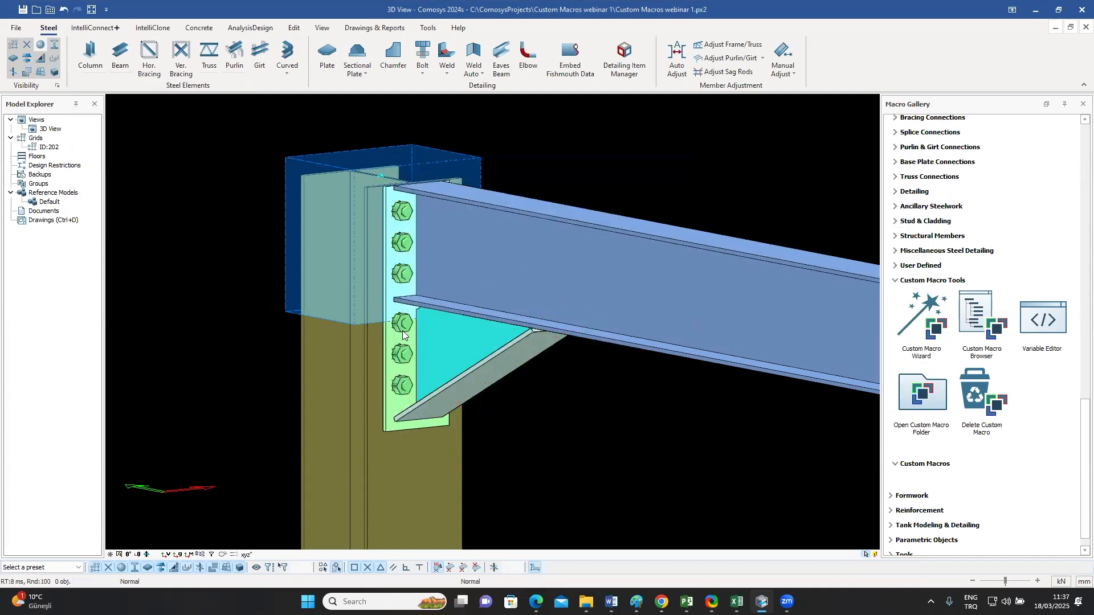
- Check the name in the properties of the haunch end plate's bolt group, leaving the settings unchanged
double_click(405, 355)
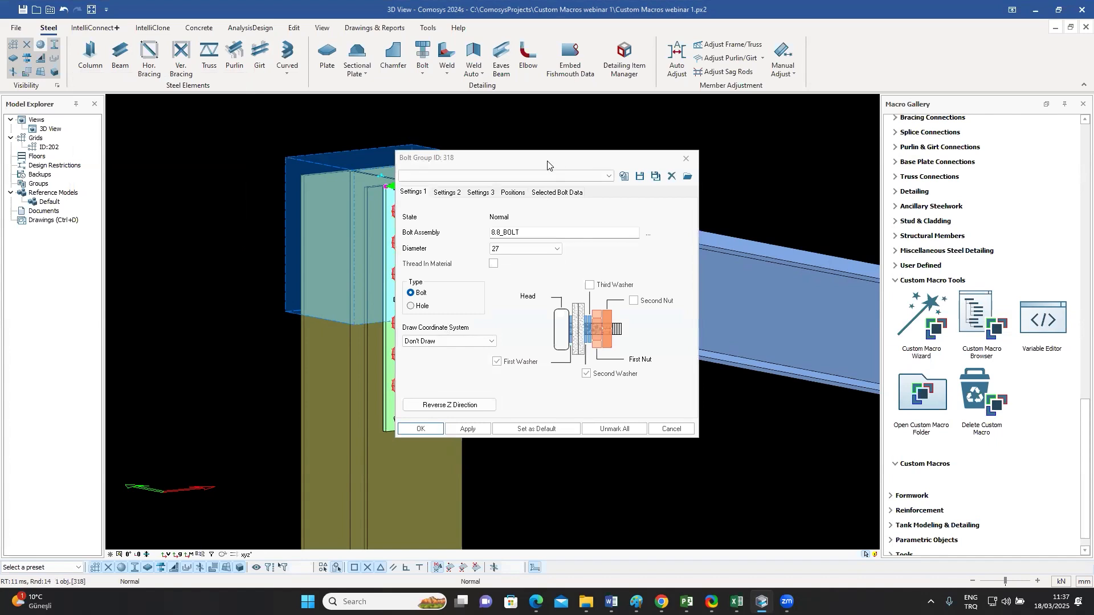
left_click_drag(553, 165, 744, 136)
left_click(637, 165)
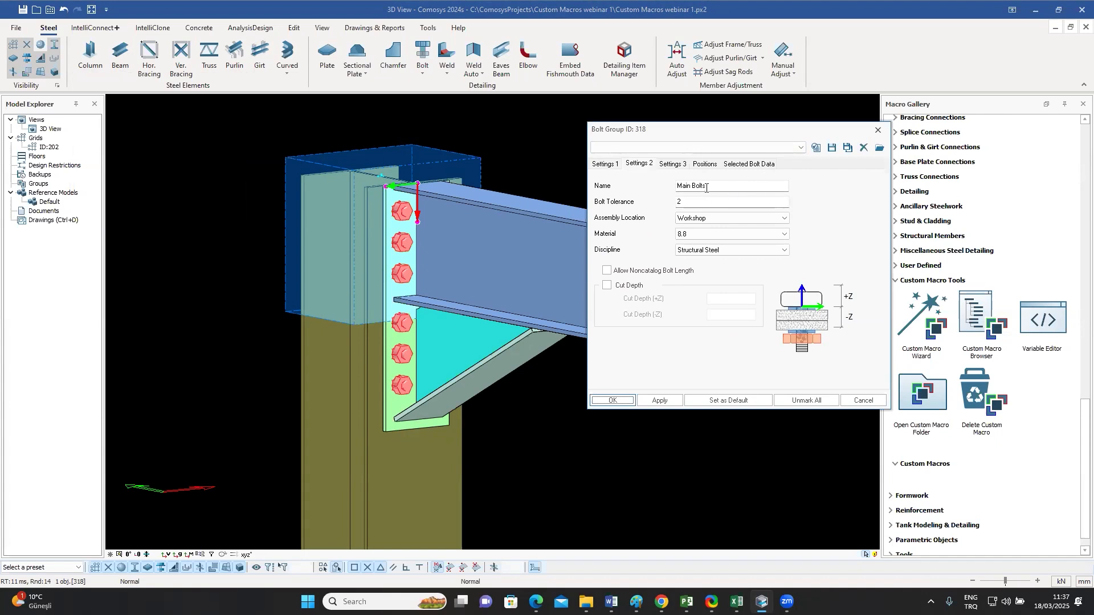
left_click(877, 130)
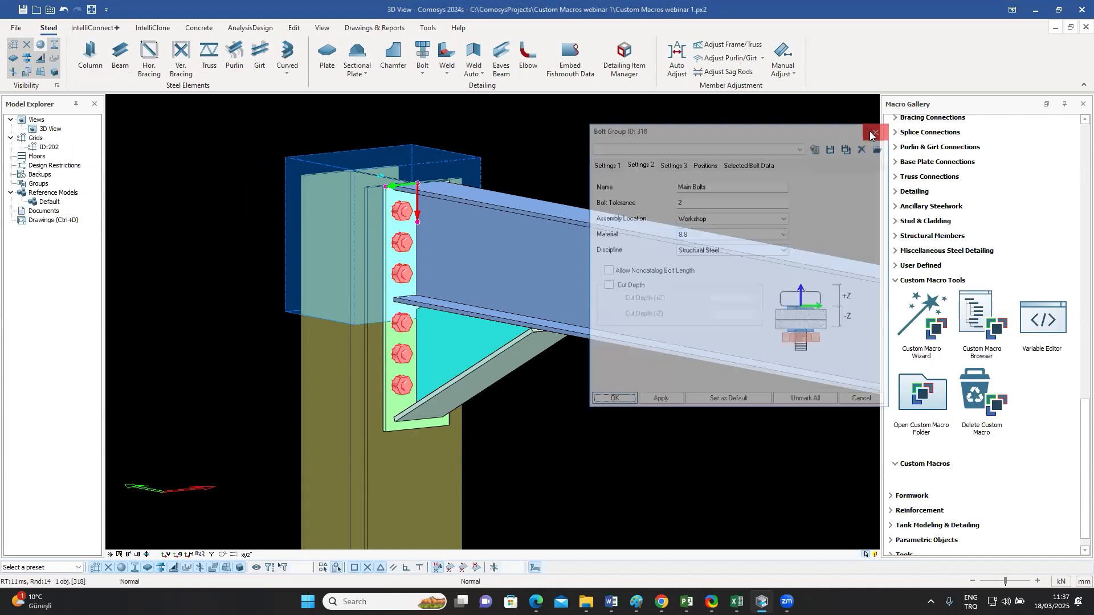
left_click(730, 139)
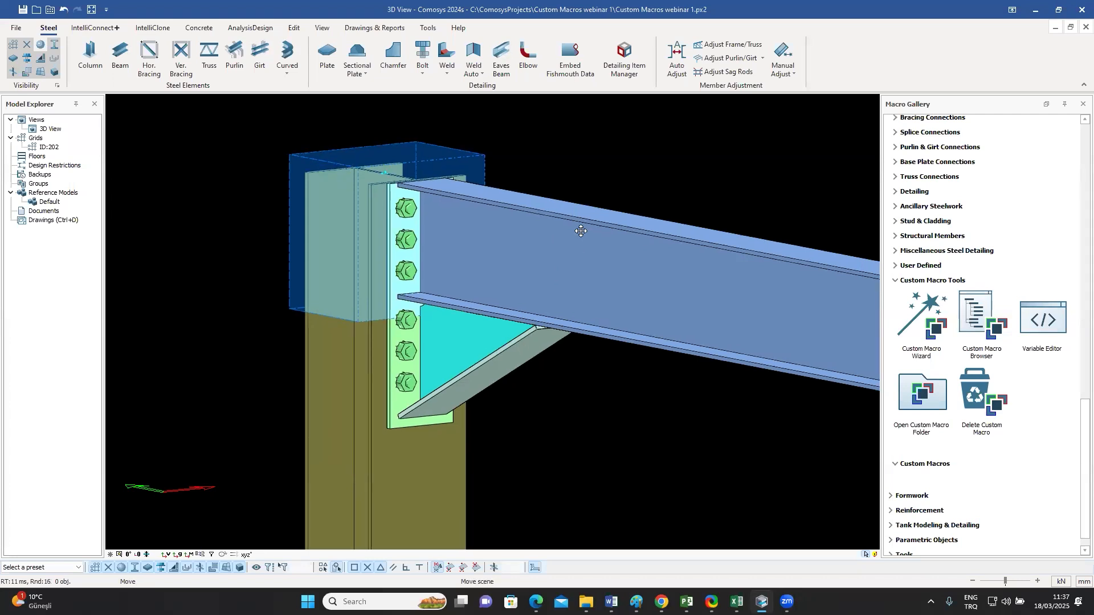
- Start a custom macro of type Connection named Haunch 1 in category Steel, subcategory Custom Macros, and continue to the object selection
middle_click_drag(580, 235, 602, 223)
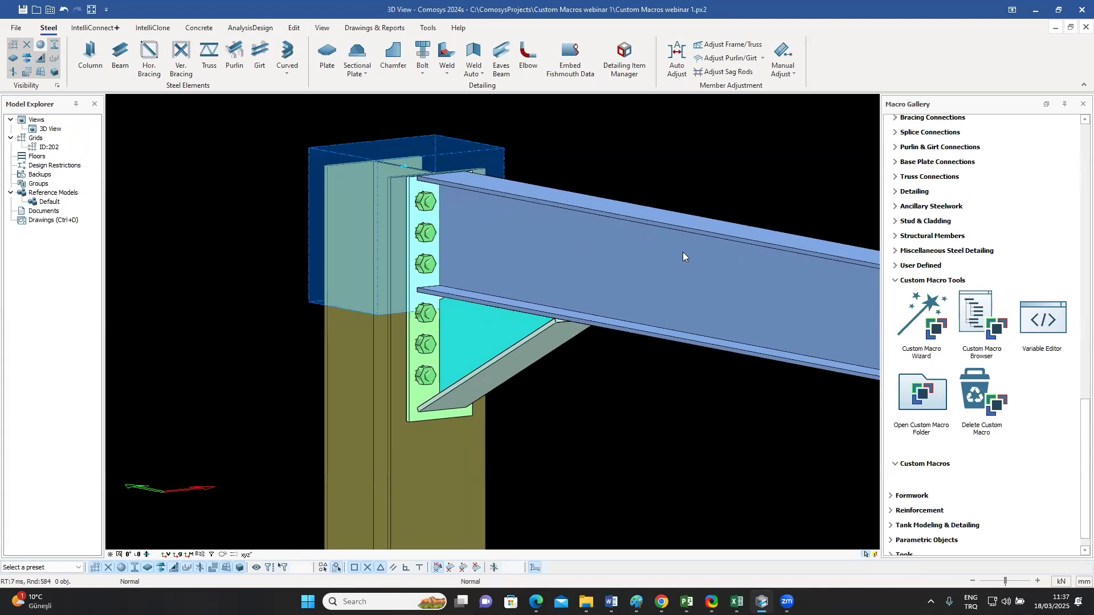
middle_click_drag(671, 271, 563, 261)
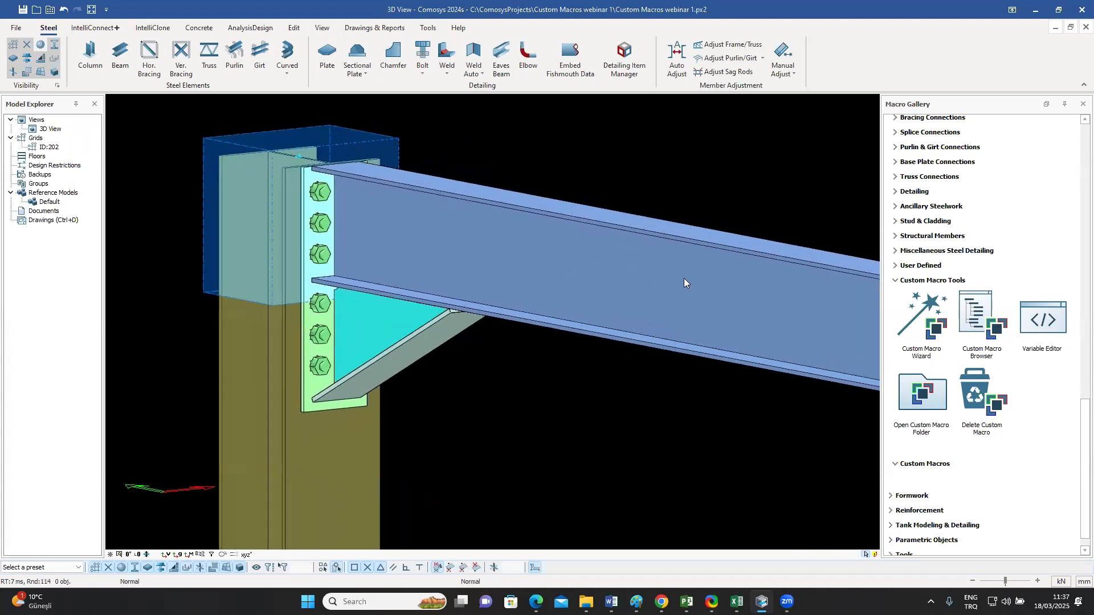
left_click(924, 315)
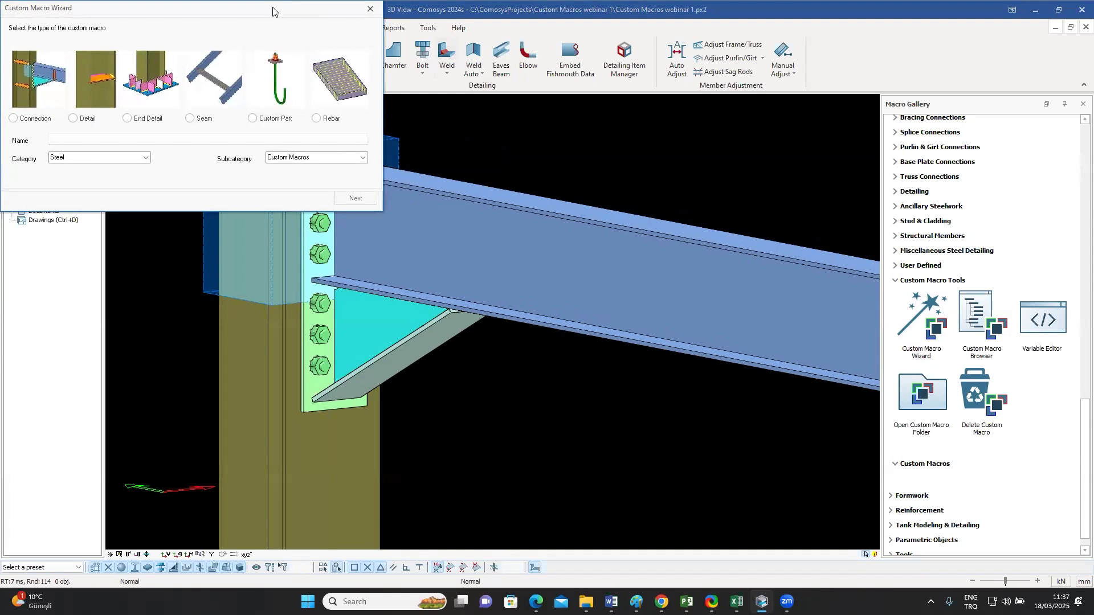
left_click_drag(278, 9, 830, 113)
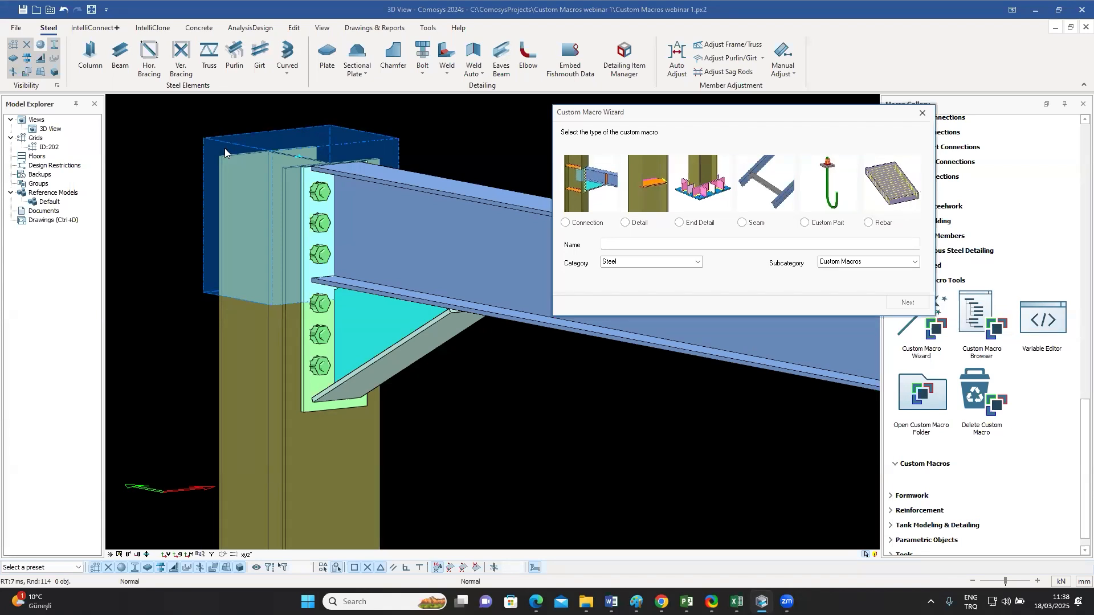
left_click(575, 225)
left_click(634, 246)
type("Haunch 1")
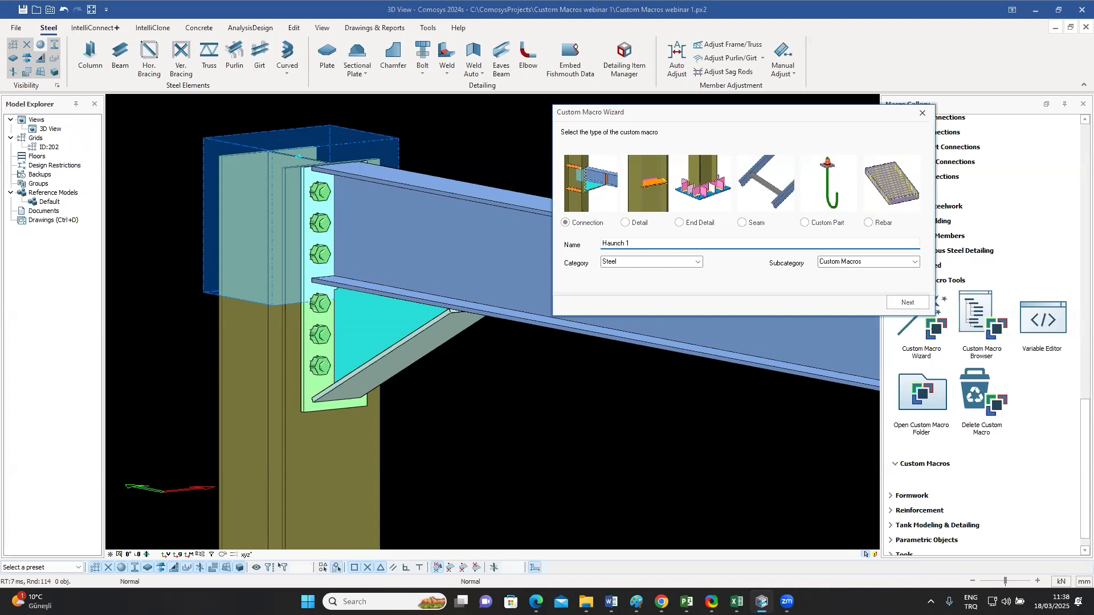
left_click(697, 262)
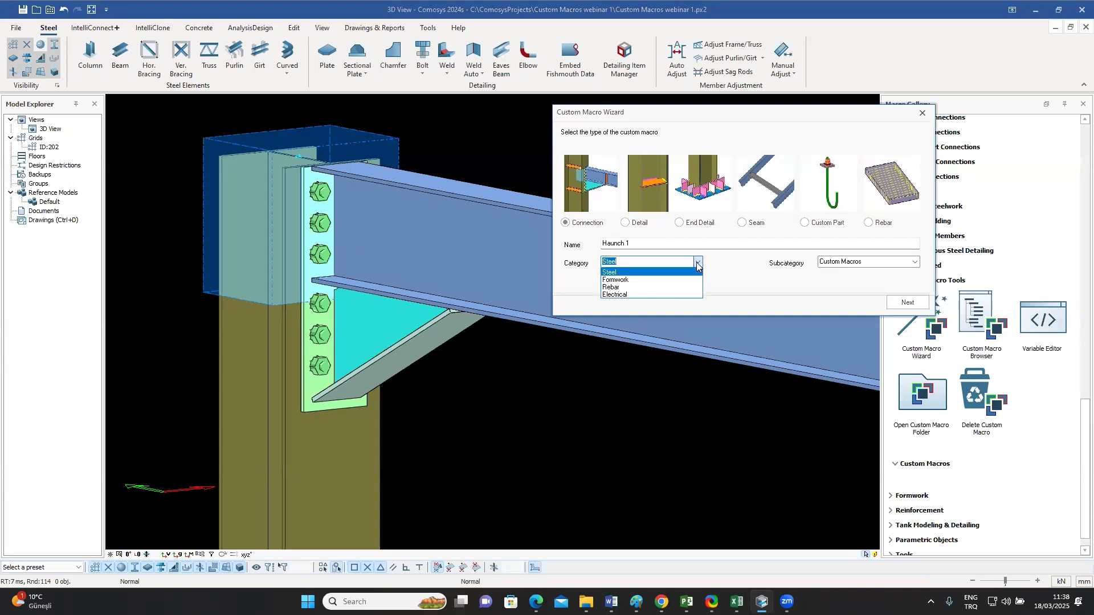
left_click(669, 273)
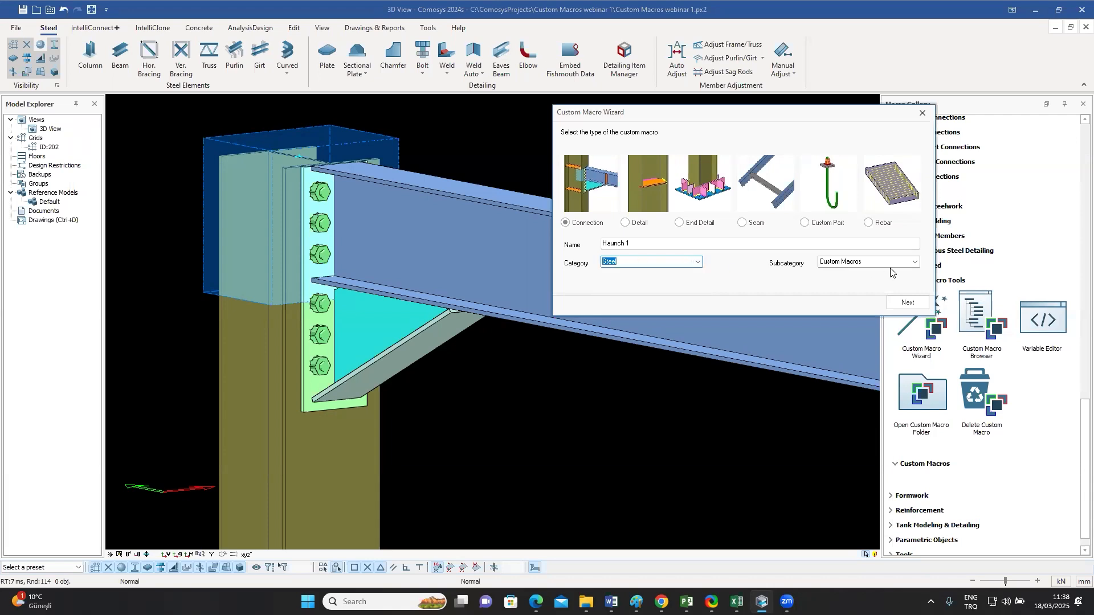
left_click(916, 263)
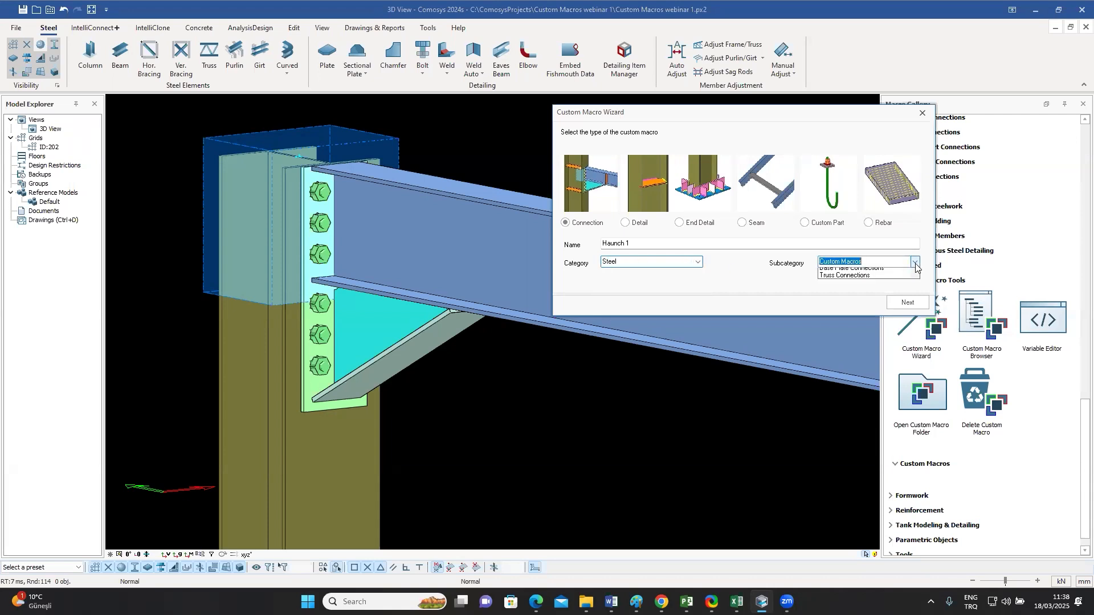
left_click(916, 263)
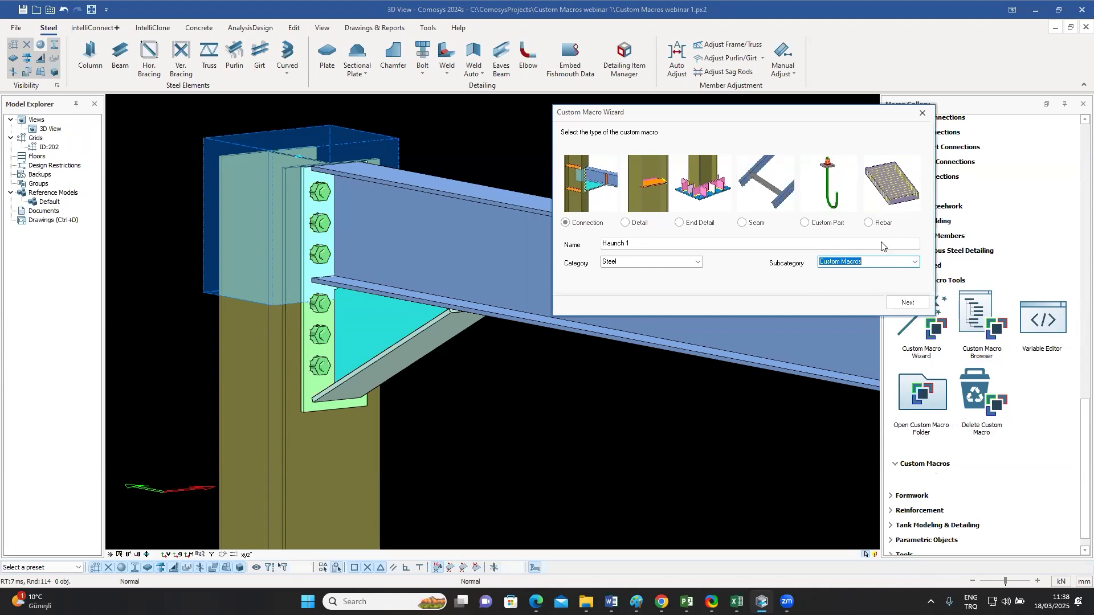
left_click(907, 303)
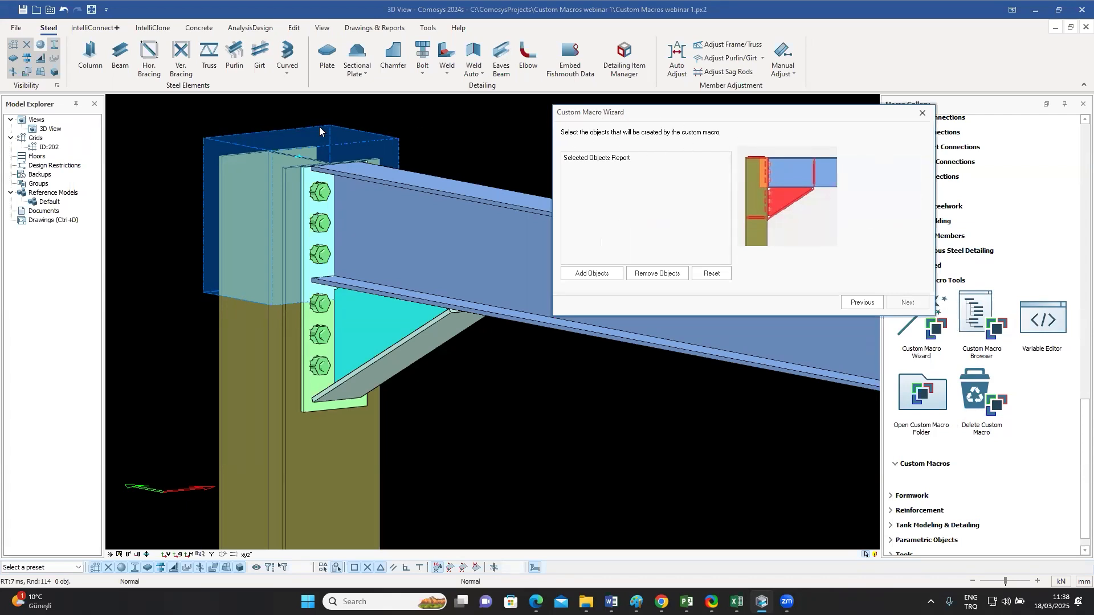
- Add the haunch joint's plates, cut and bolts as the objects created by the custom macro and continue to the dependents
left_click_drag(148, 104, 578, 471)
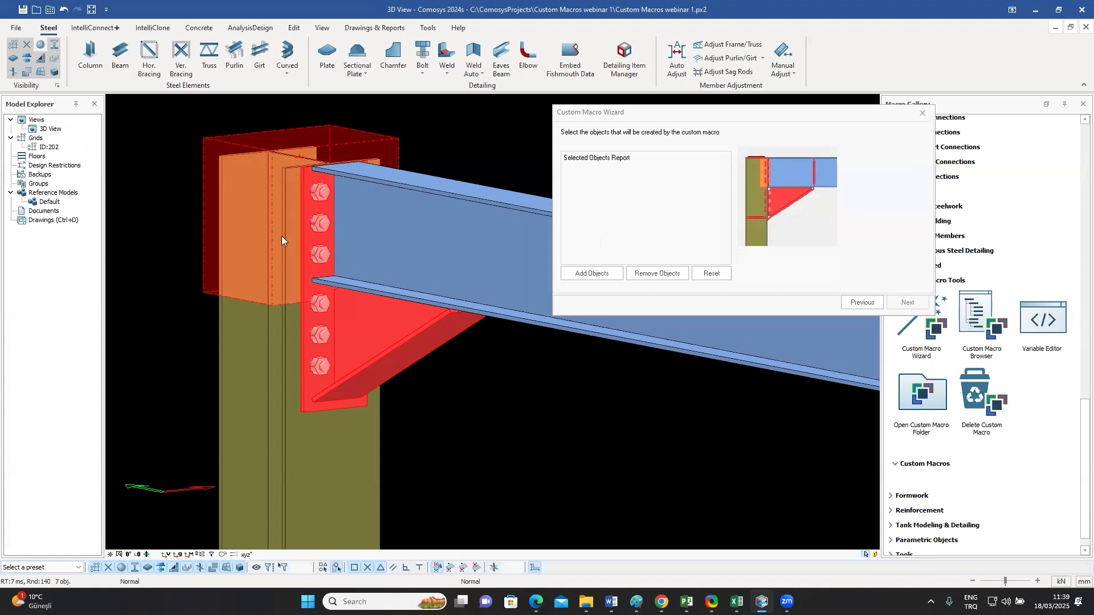
left_click(591, 274)
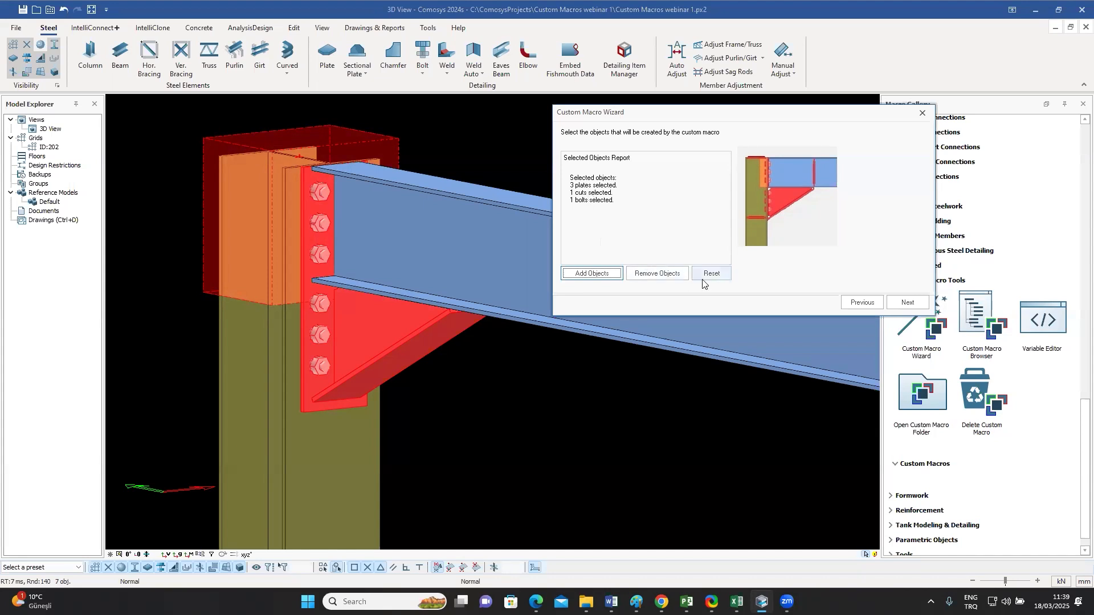
left_click(906, 303)
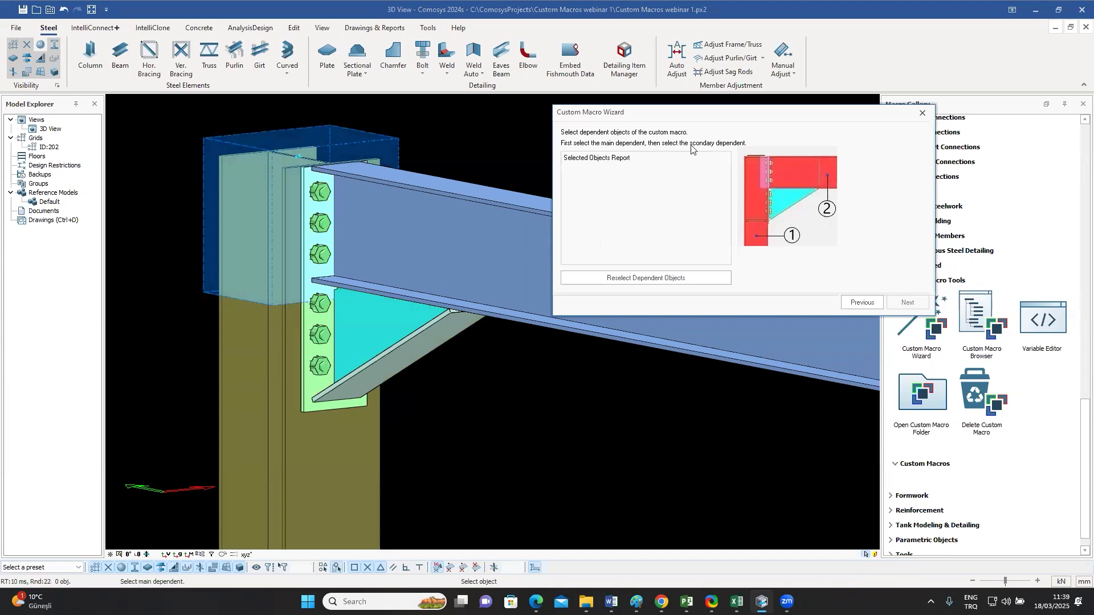
- Define the column as the macro's main dependent and the beam as its secondary dependent, and continue to the macro image
left_click(300, 454)
left_click(299, 455)
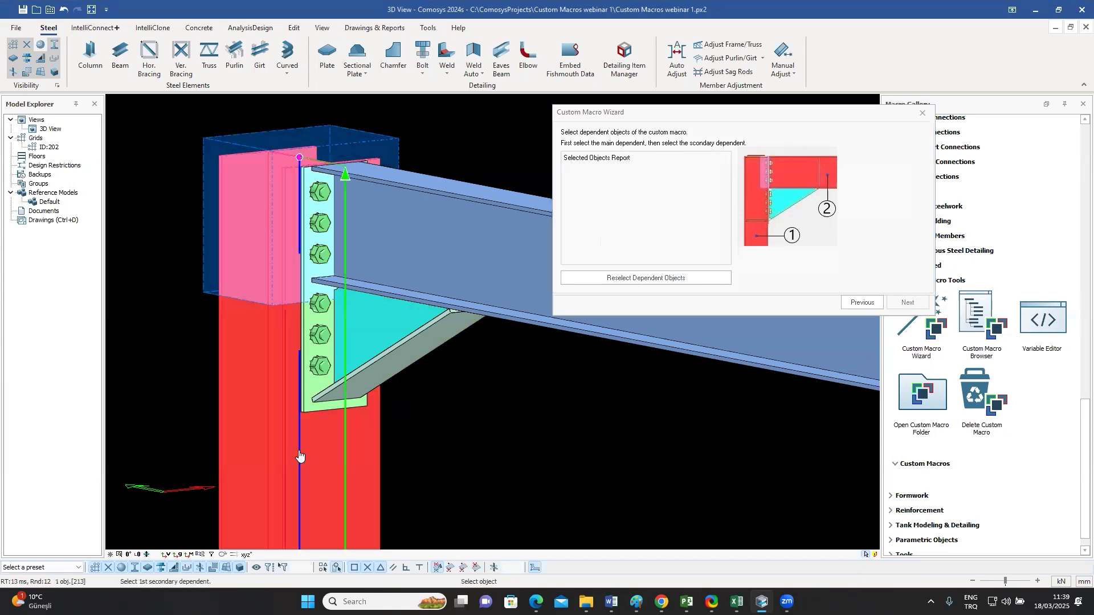
left_click(488, 247)
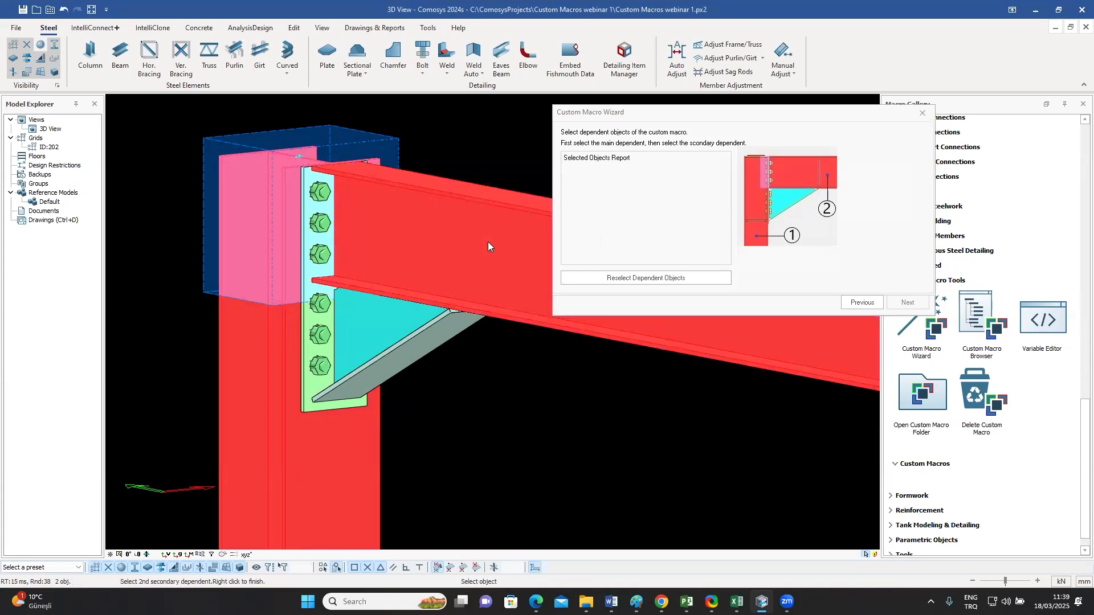
right_click(488, 242)
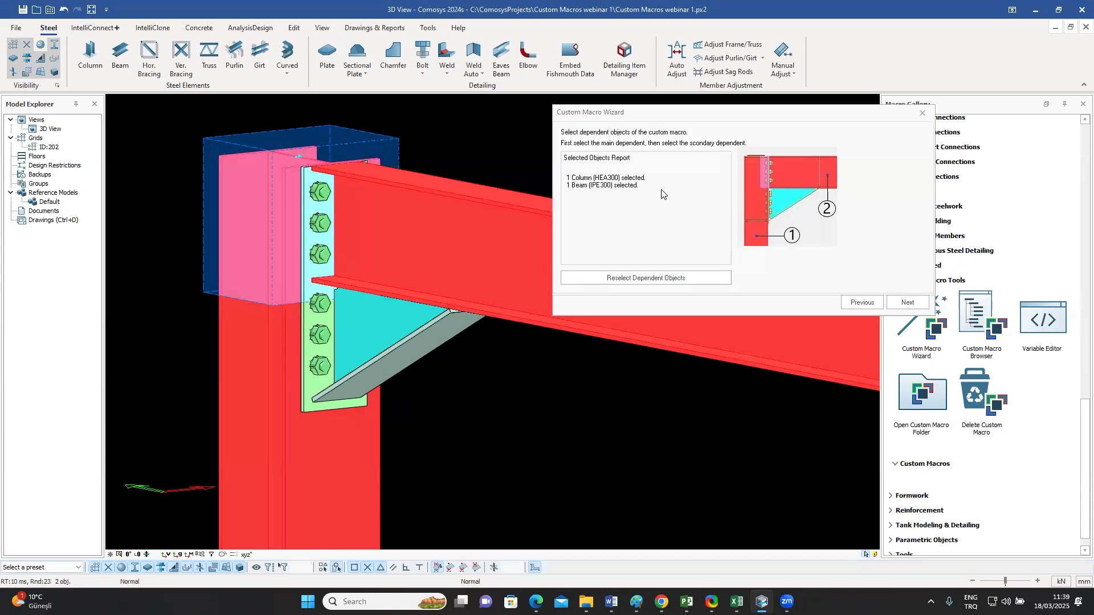
left_click(908, 303)
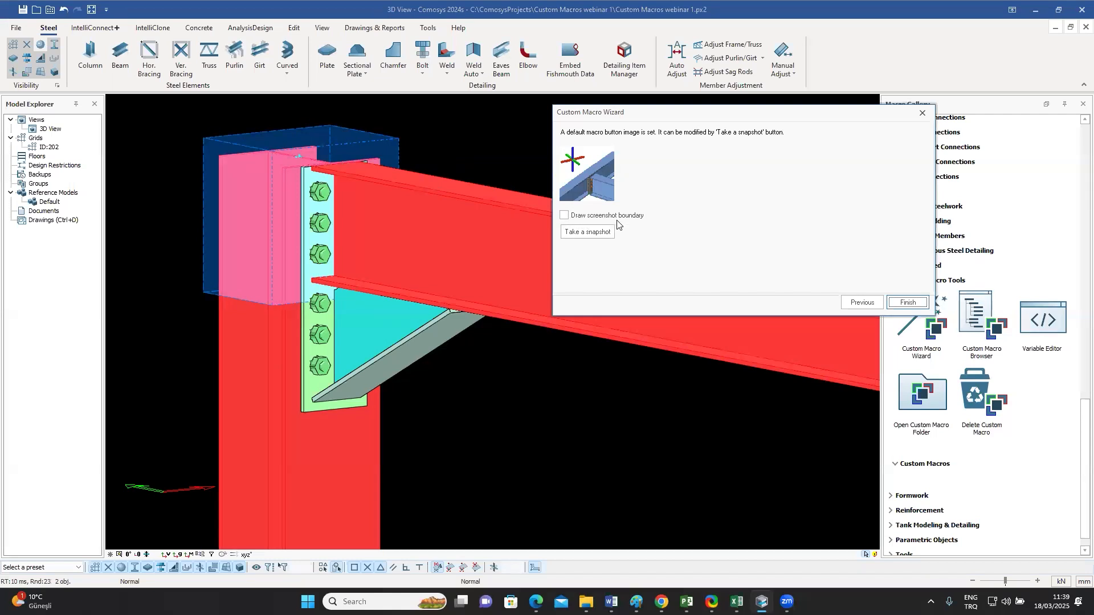
- Frame the haunch joint in the screenshot boundary with the cut volume hidden, snapshot it as the macro icon, and finish the macro definition
left_click(564, 215)
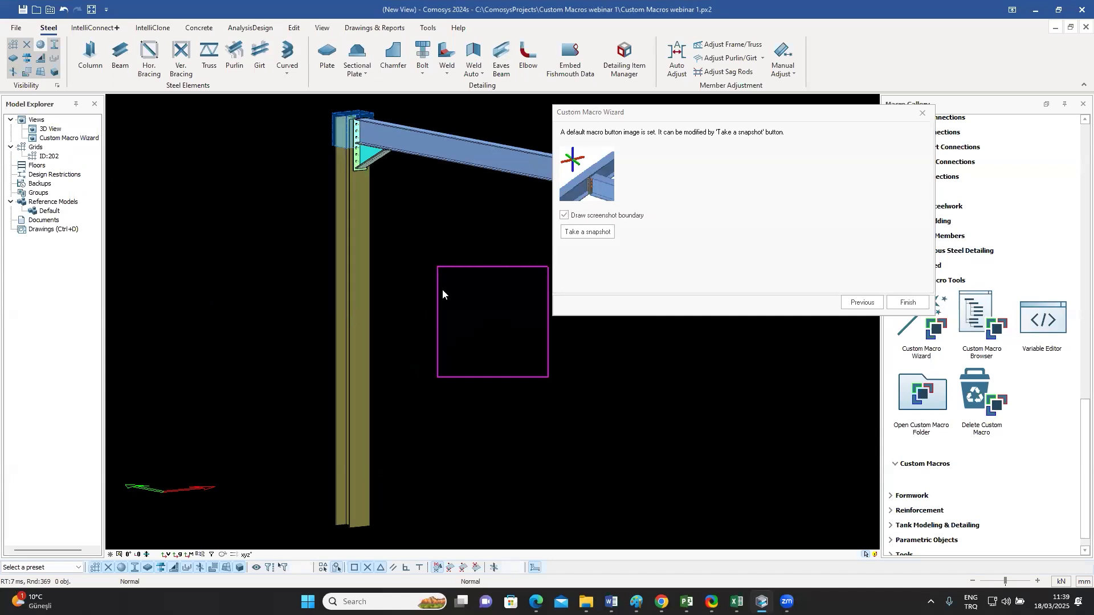
middle_click_drag(415, 202, 524, 361)
scroll(513, 341, "up", 4)
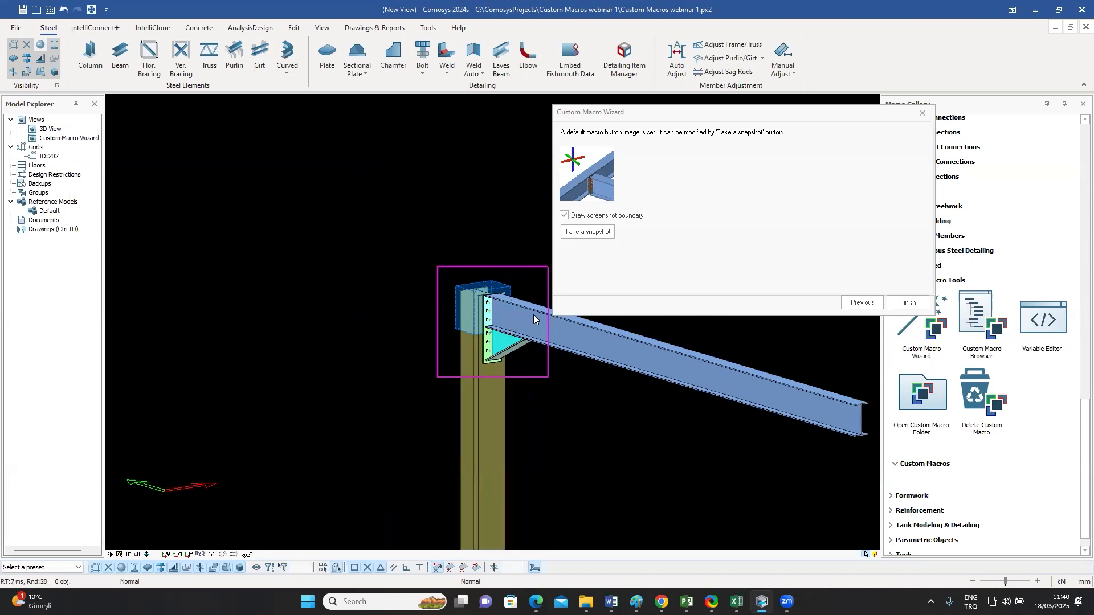
left_click(26, 71)
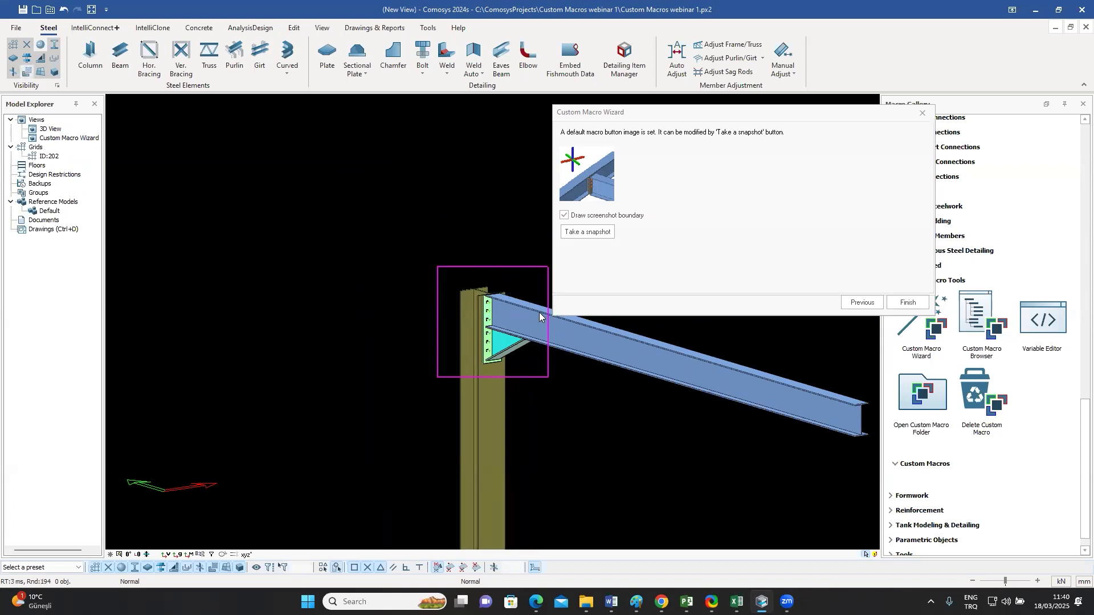
middle_click_drag(522, 340, 518, 337)
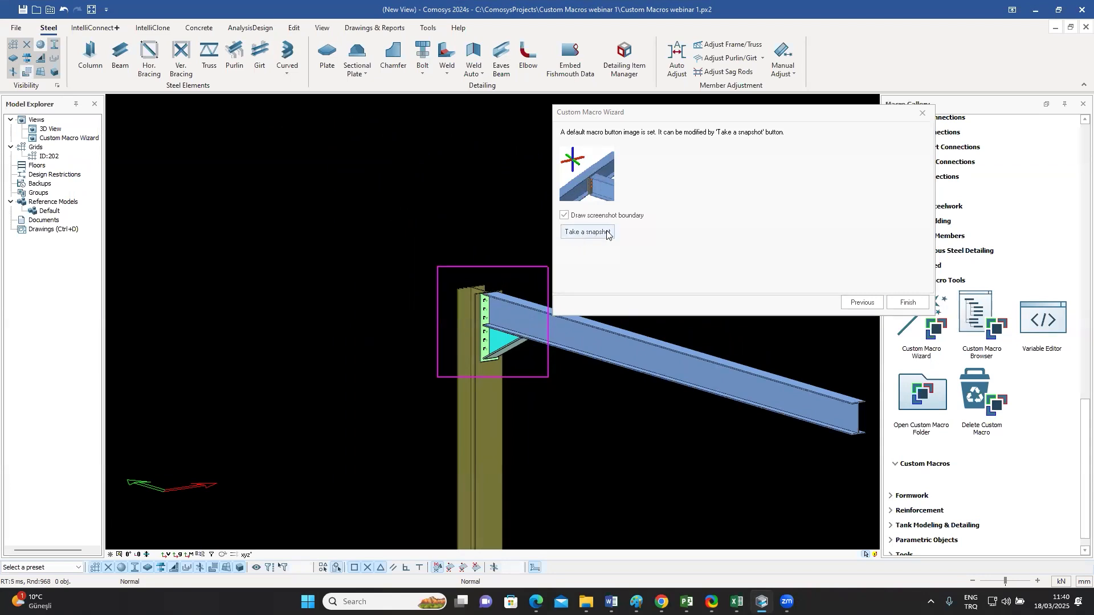
left_click(591, 233)
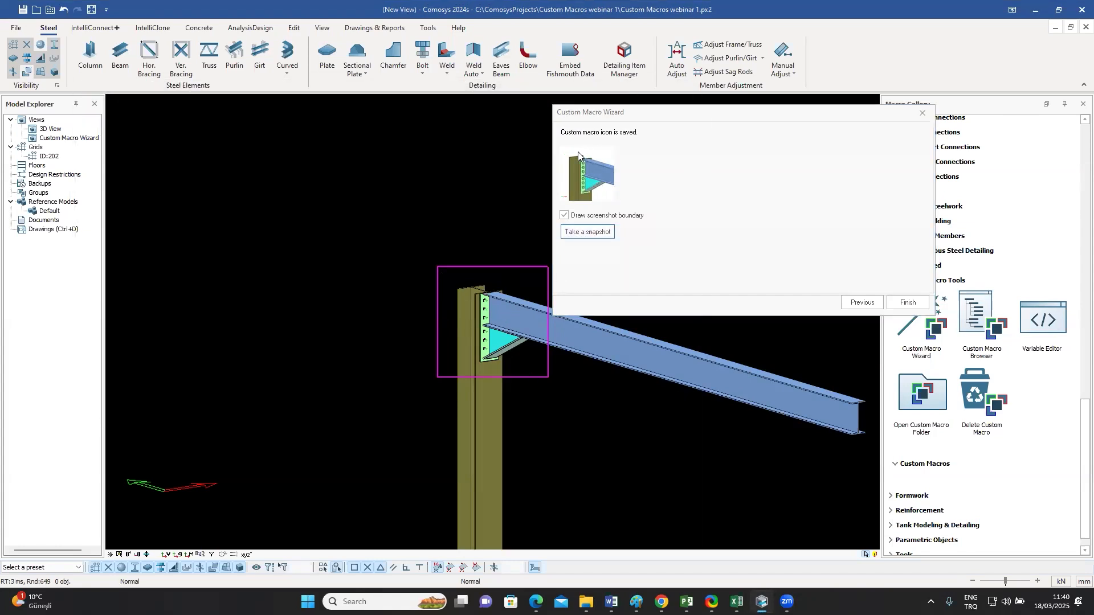
left_click(909, 304)
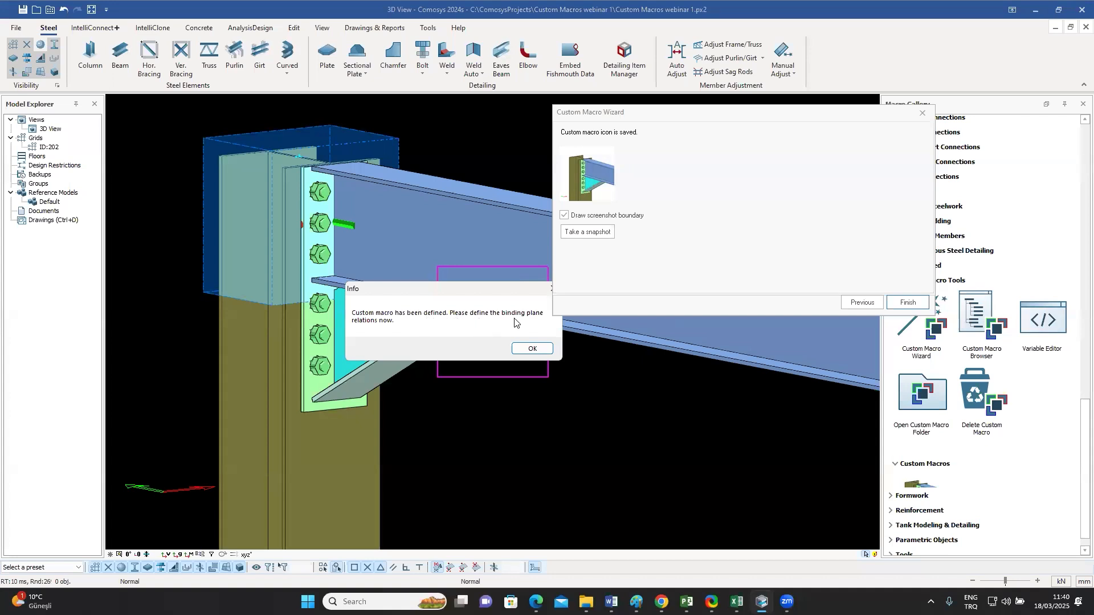
left_click(531, 348)
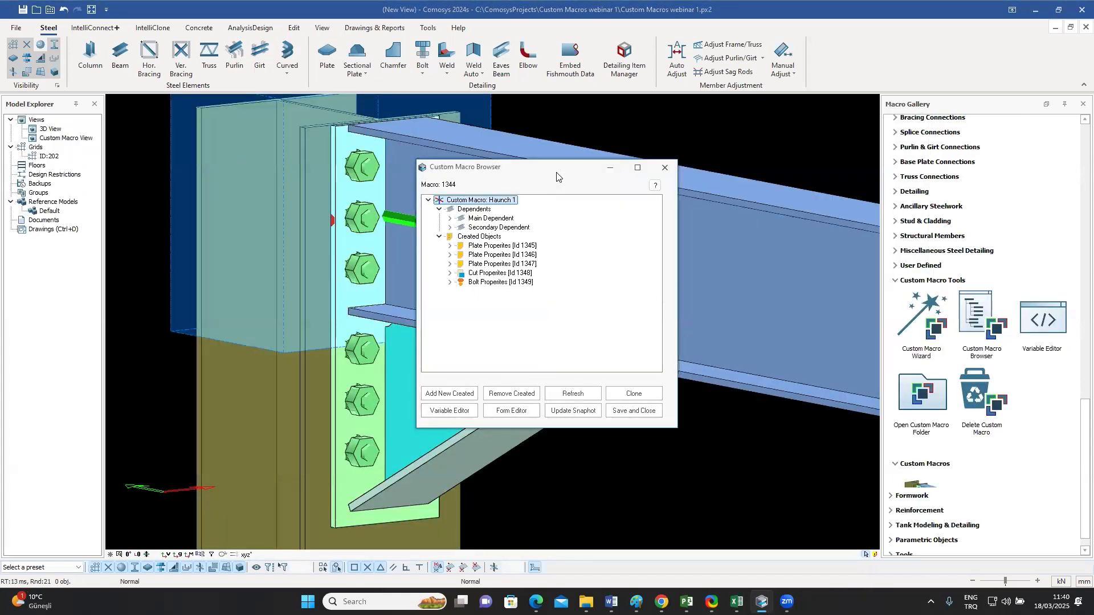
- Inspect which profiles are listed as main and secondary dependents of the Haunch 1 macro in the Custom Macro Browser
left_click_drag(559, 168, 723, 148)
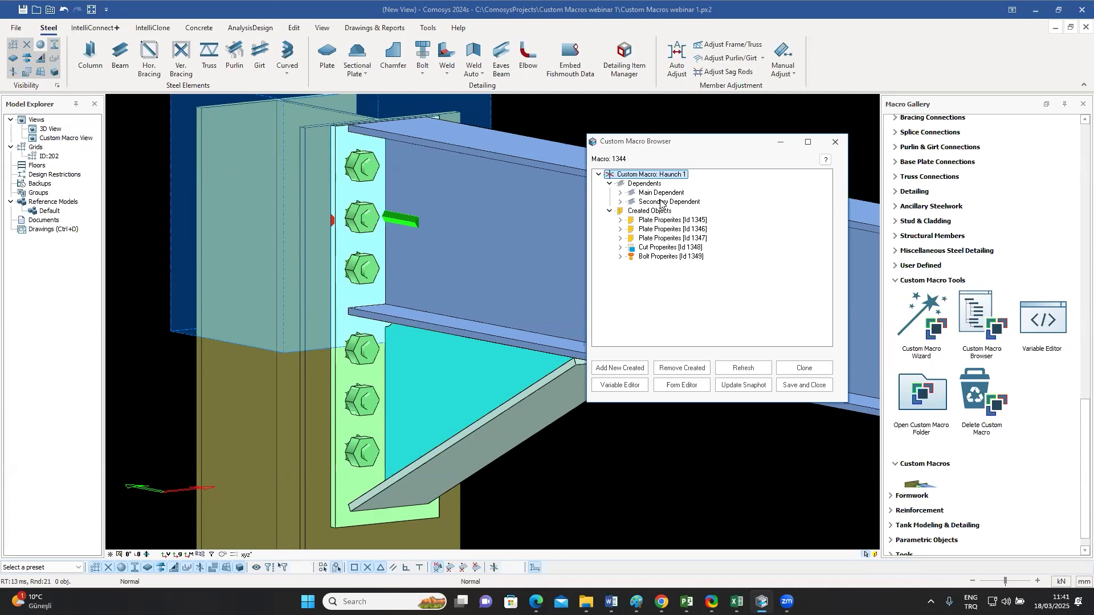
left_click(620, 193)
left_click(677, 203)
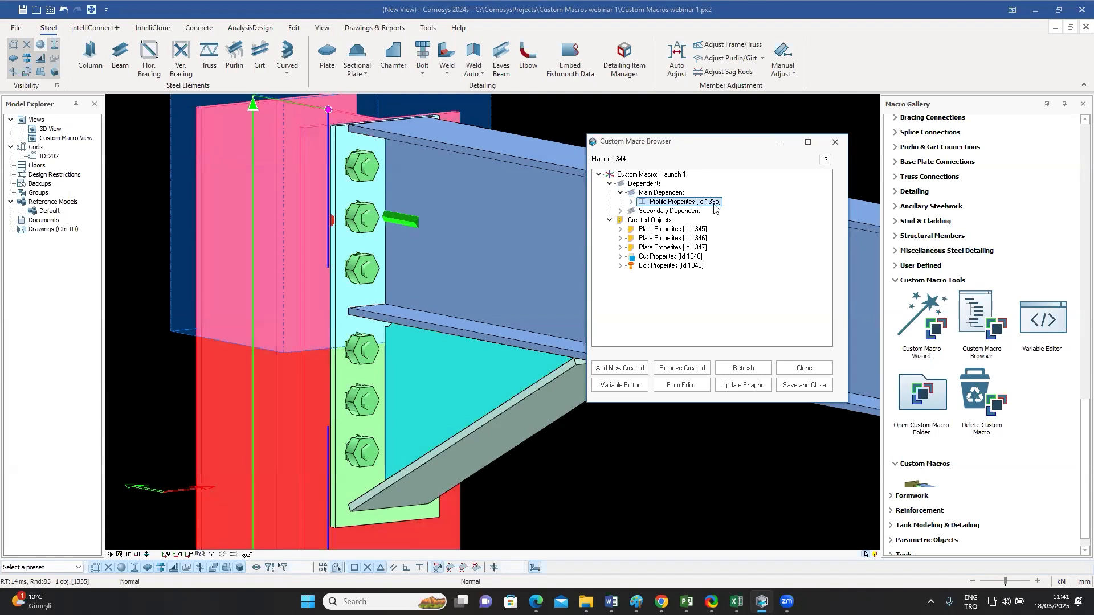
left_click(620, 212)
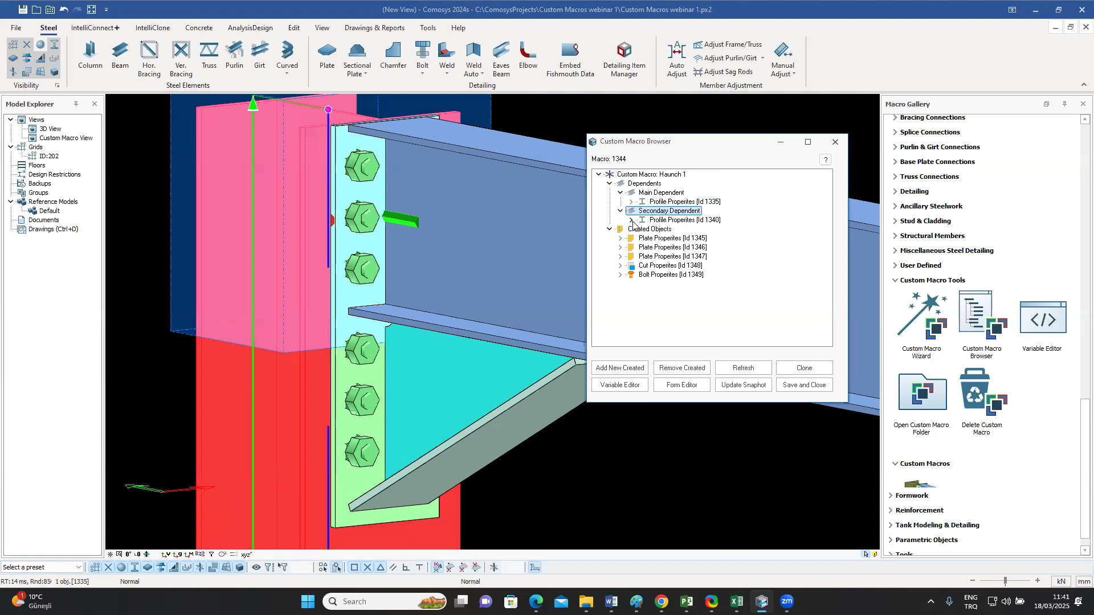
left_click(661, 220)
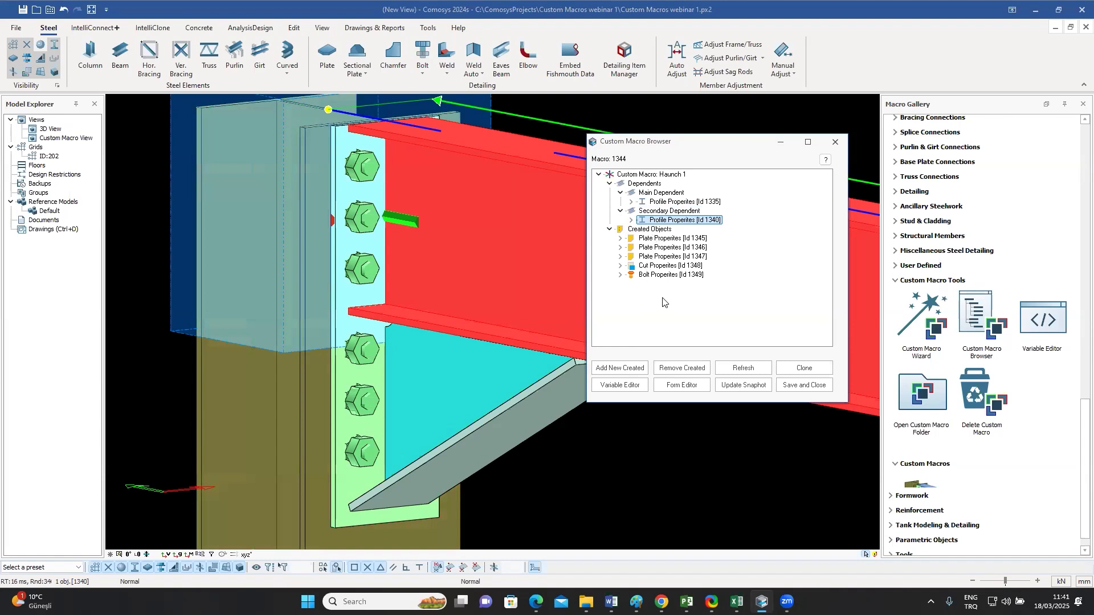
- Examine the general properties listed for the main dependent profile of the Haunch 1 macro
left_click(670, 239)
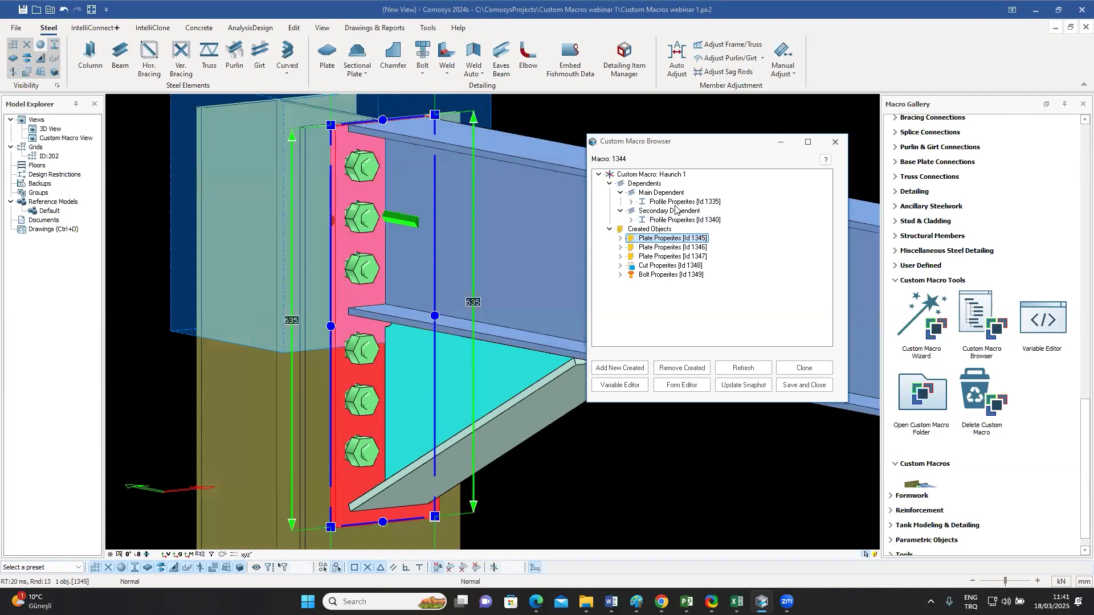
double_click(642, 204)
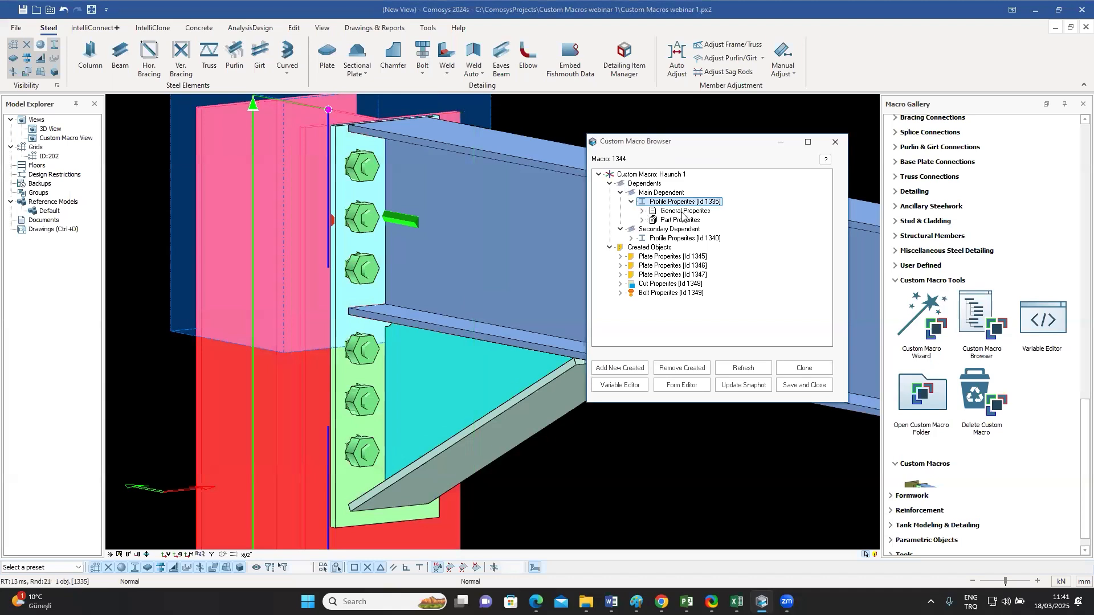
left_click(682, 211)
left_click(643, 211)
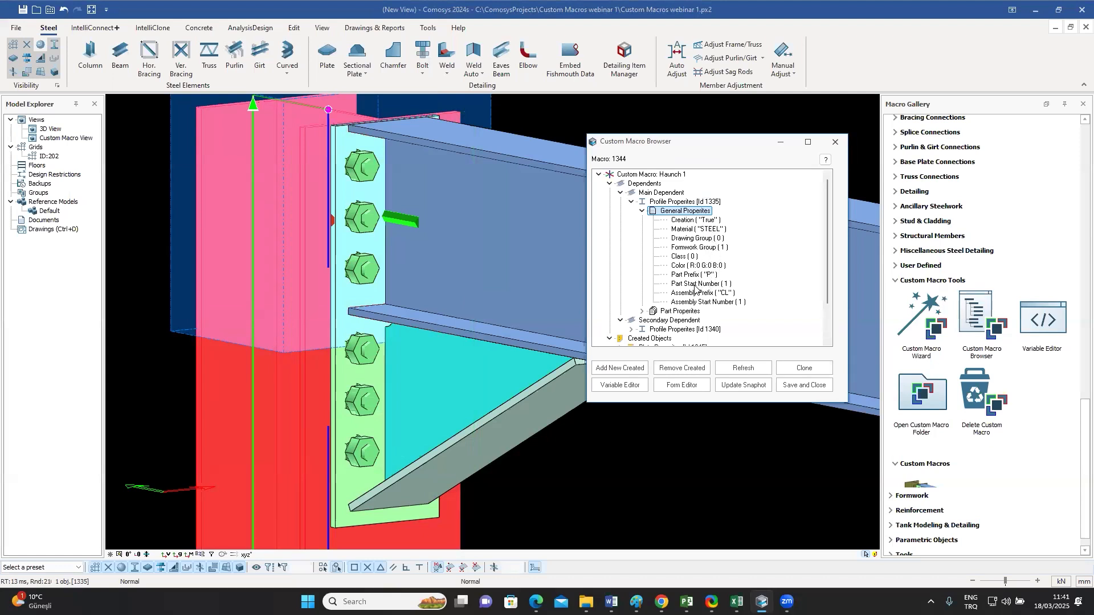
scroll(713, 268, "down", 1)
scroll(713, 268, "up", 1)
left_click(642, 211)
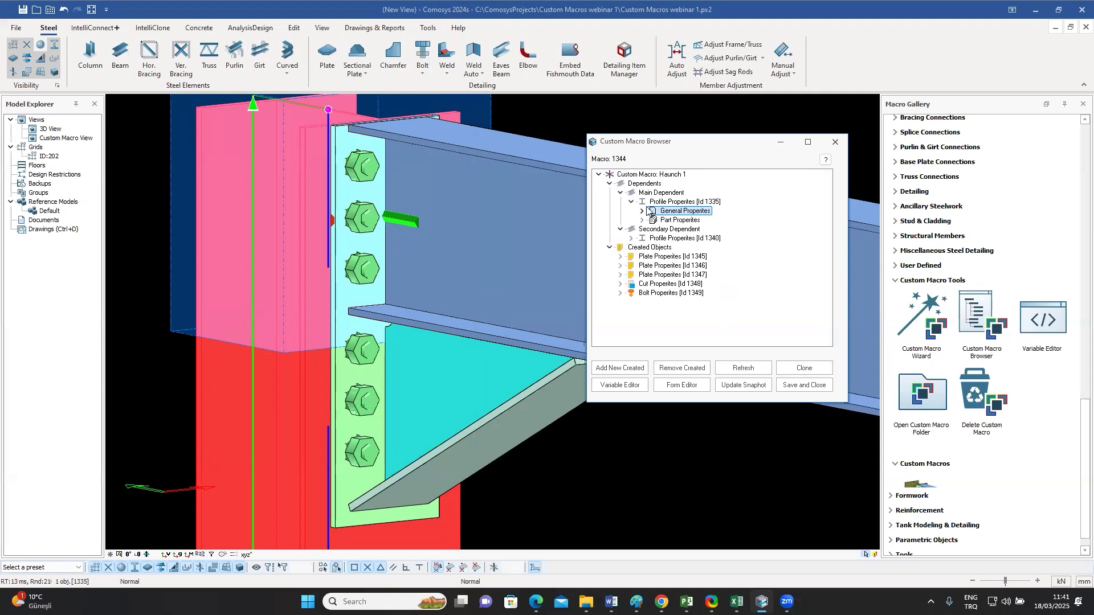
- Identify each created plate, cut and bolt object of the macro by highlighting it in the model
left_click(670, 257)
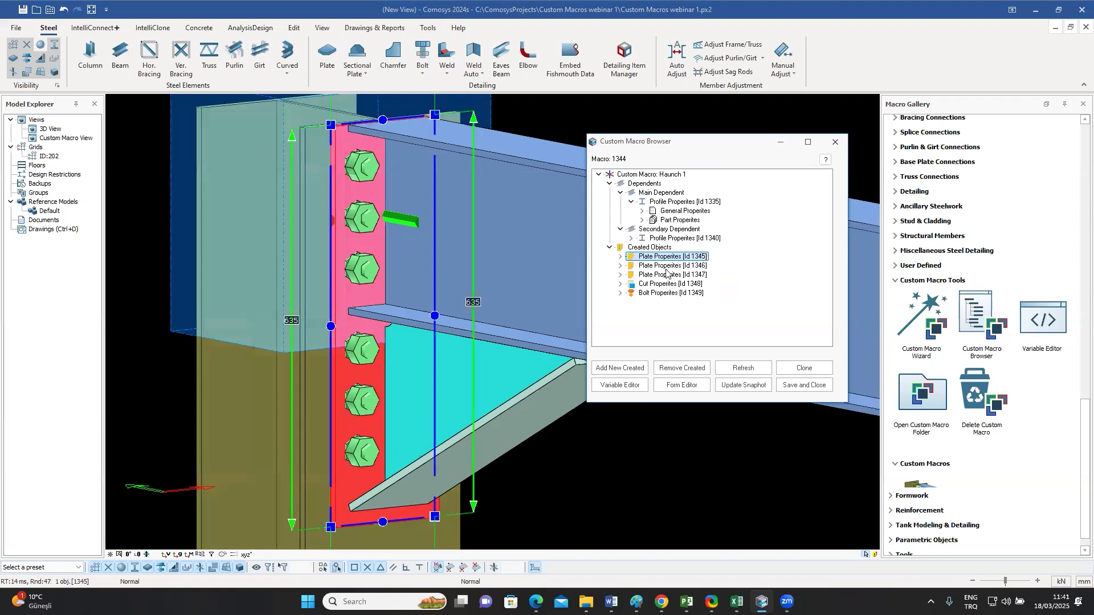
left_click(666, 266)
left_click(665, 275)
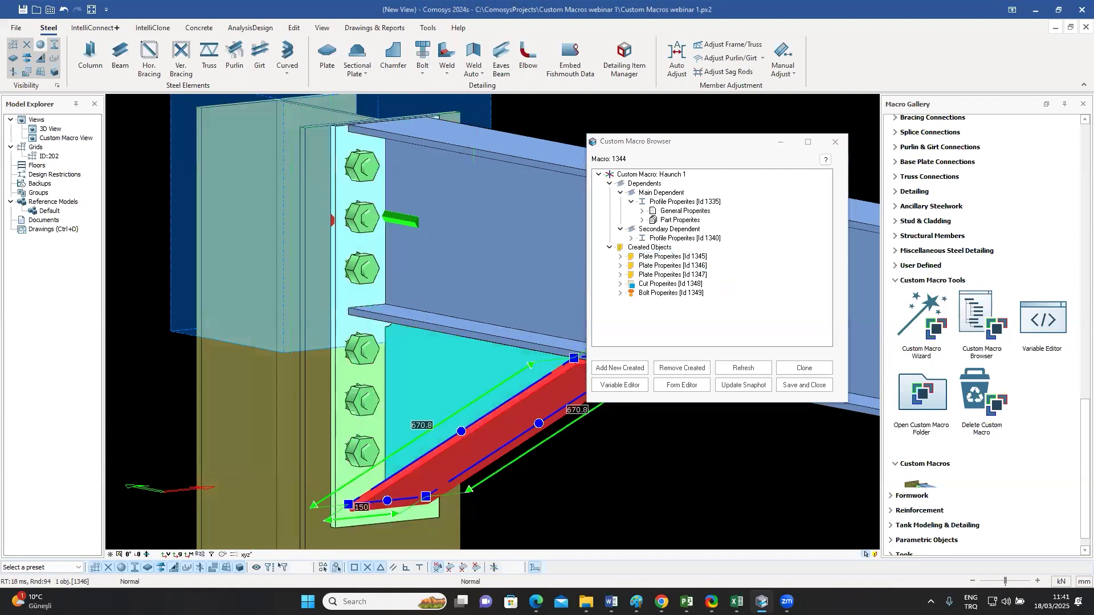
left_click(659, 284)
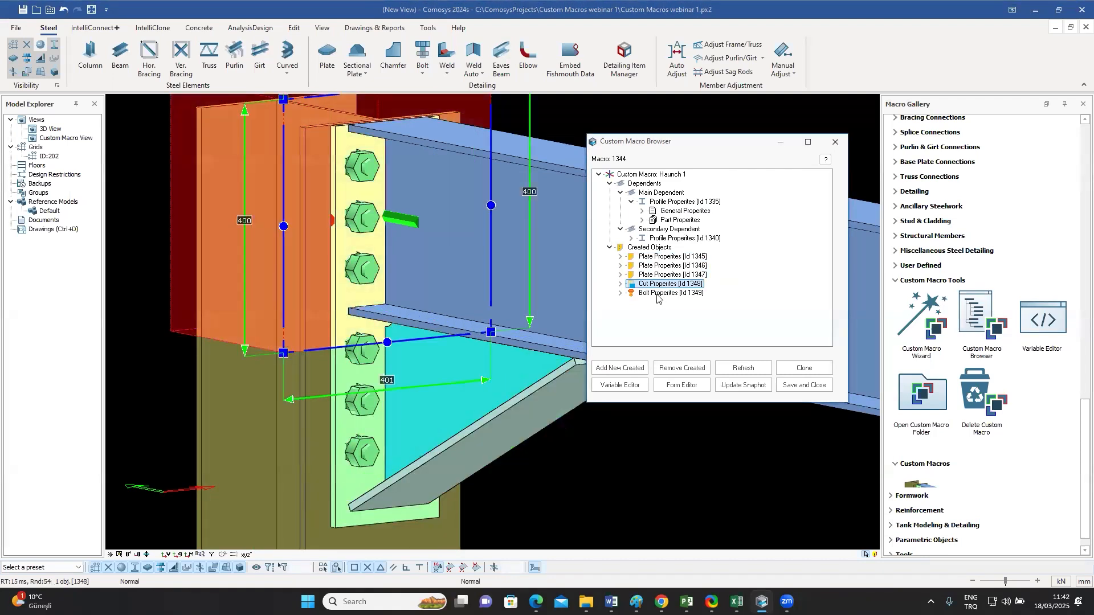
left_click(658, 294)
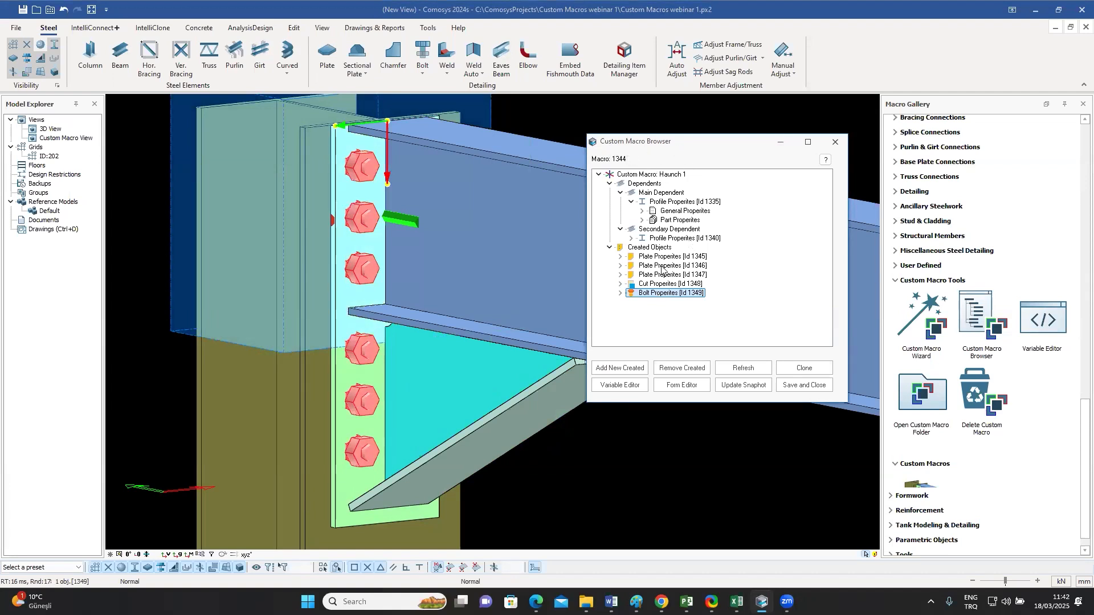
- Inspect the general properties of the haunch end plate among the macro's created objects
left_click(620, 258)
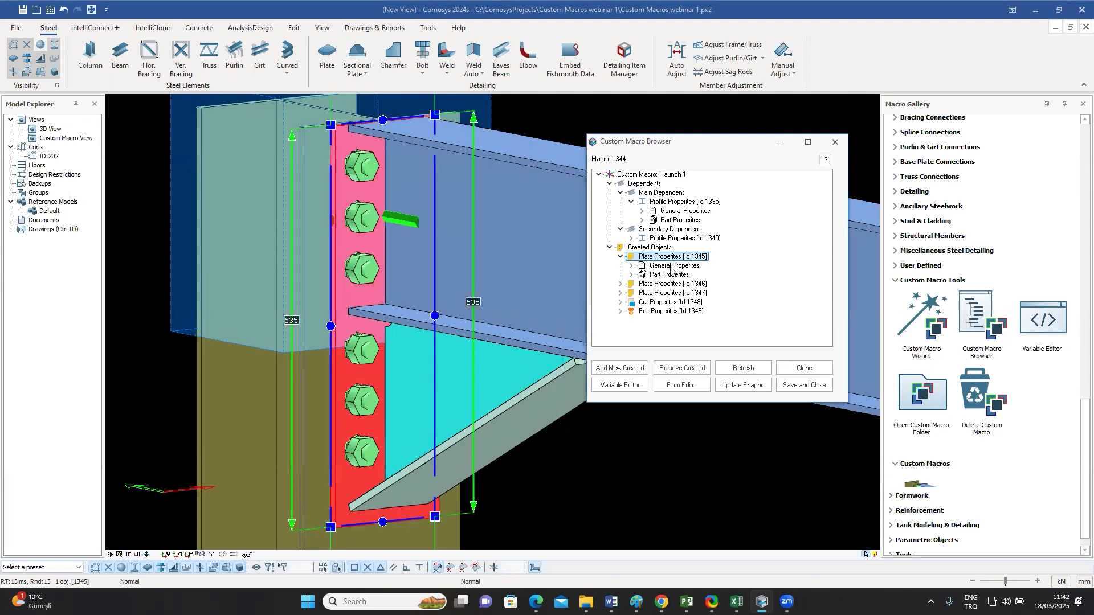
left_click(642, 267)
left_click(631, 266)
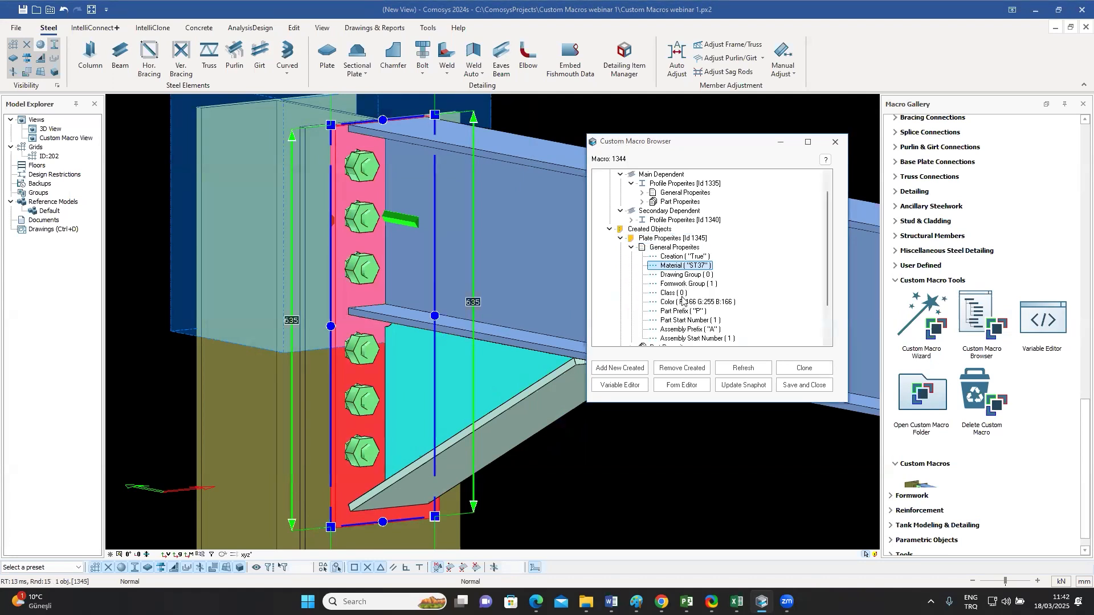
scroll(691, 310, "down", 1)
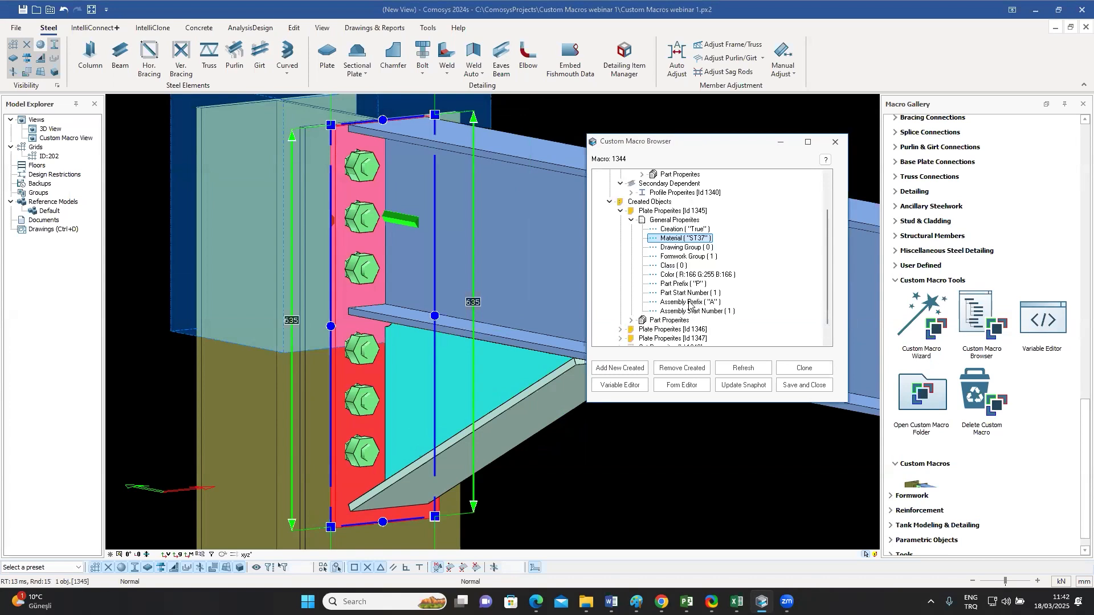
scroll(708, 312, "down", 1)
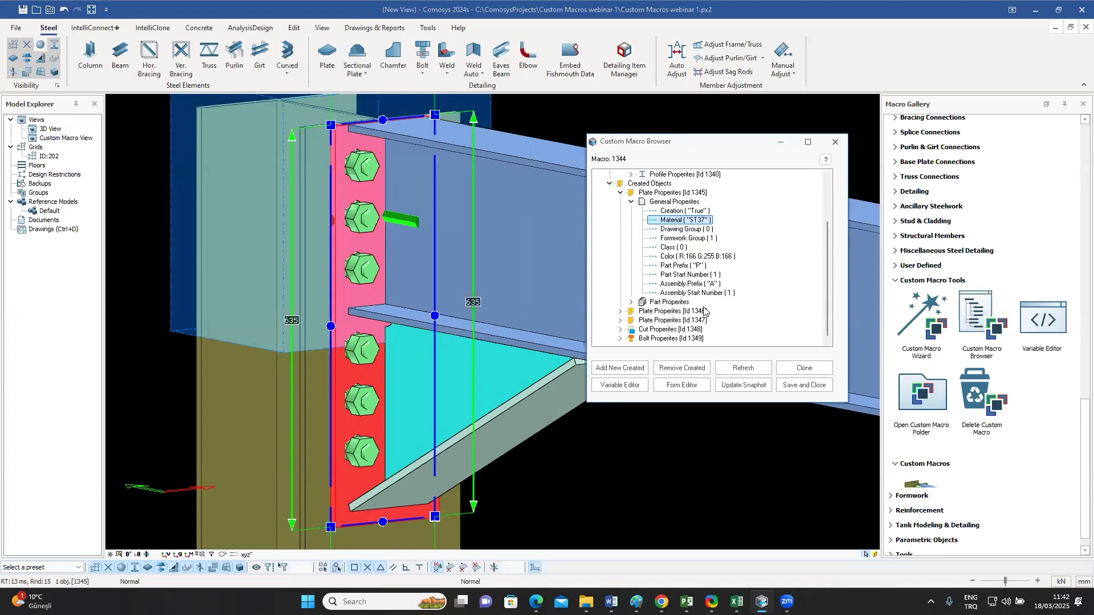
- Inspect the haunch end plate's part properties and the Chamfer 1 parameters, and collapse the plate's entry
left_click(630, 302)
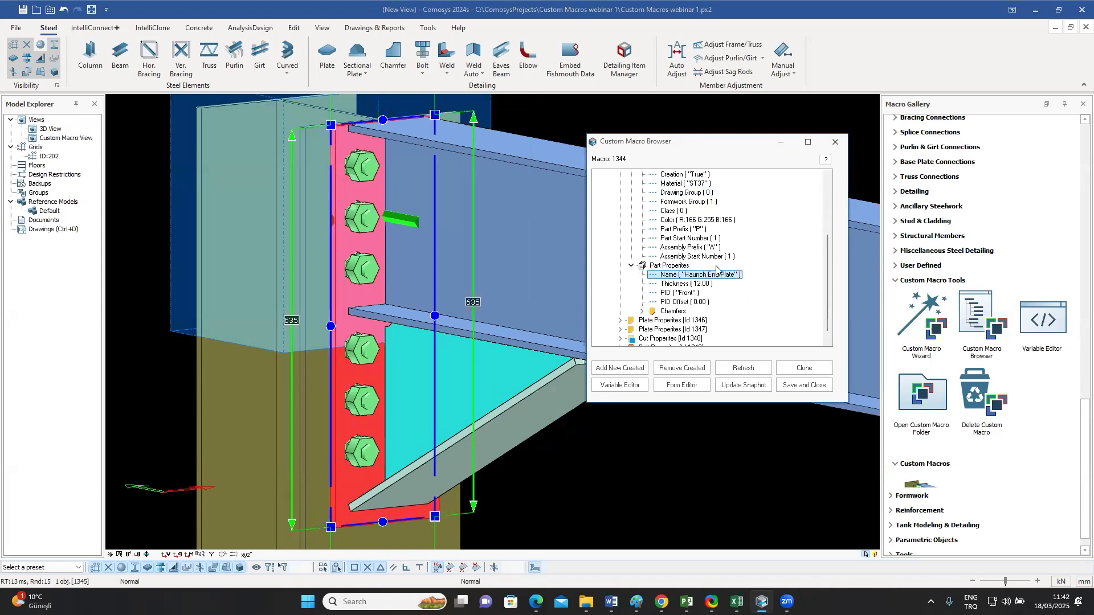
scroll(716, 271, "down", 1)
left_click(715, 267)
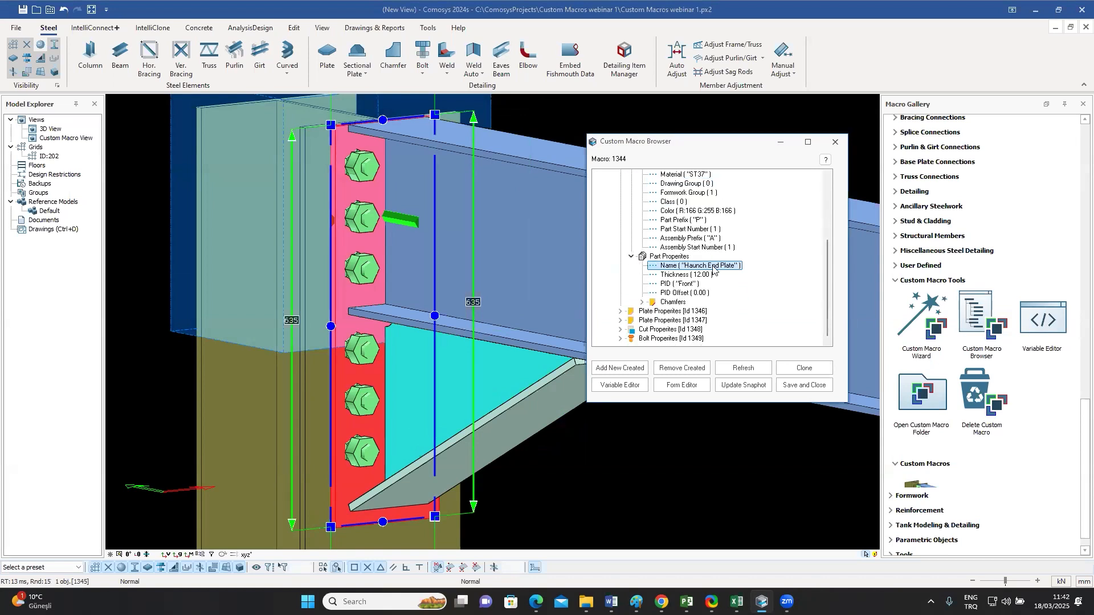
left_click(642, 303)
scroll(660, 302, "down", 2)
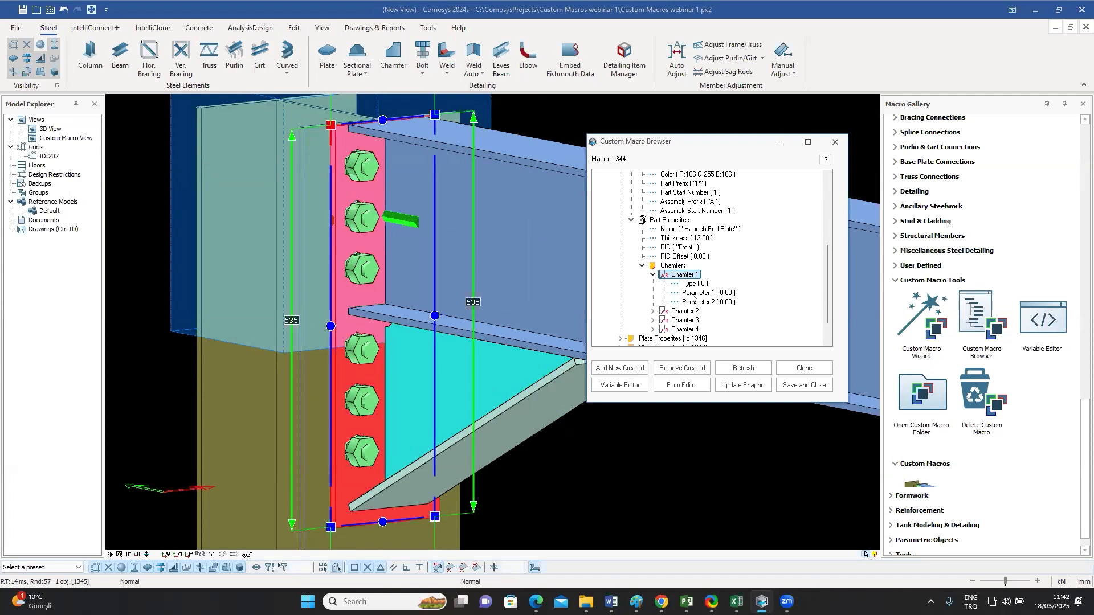
left_click(653, 275)
left_click(642, 266)
scroll(630, 268, "up", 4)
left_click(630, 267)
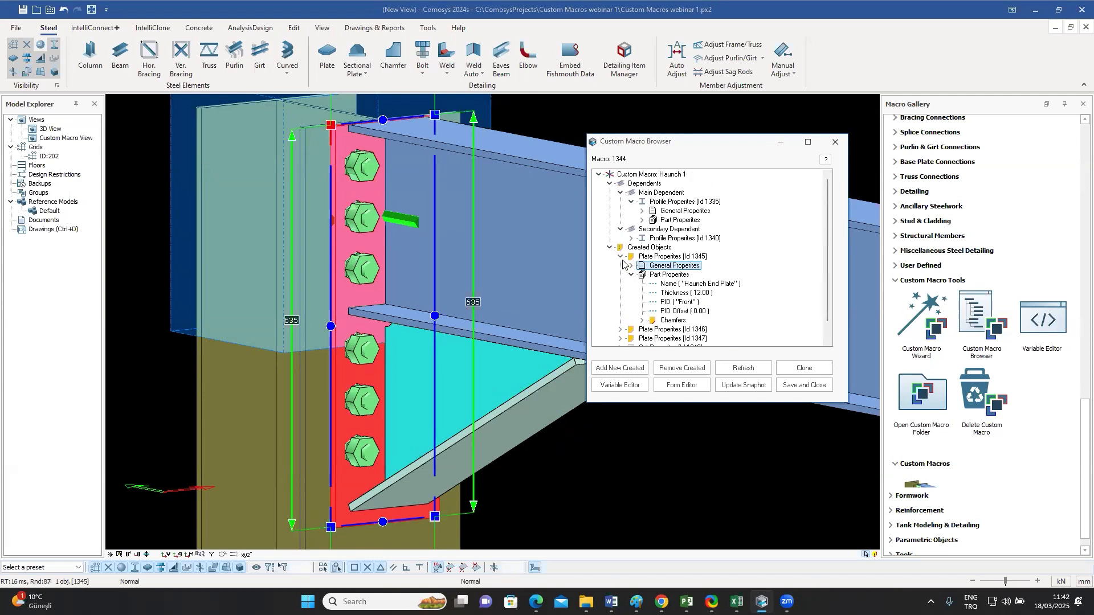
left_click(622, 257)
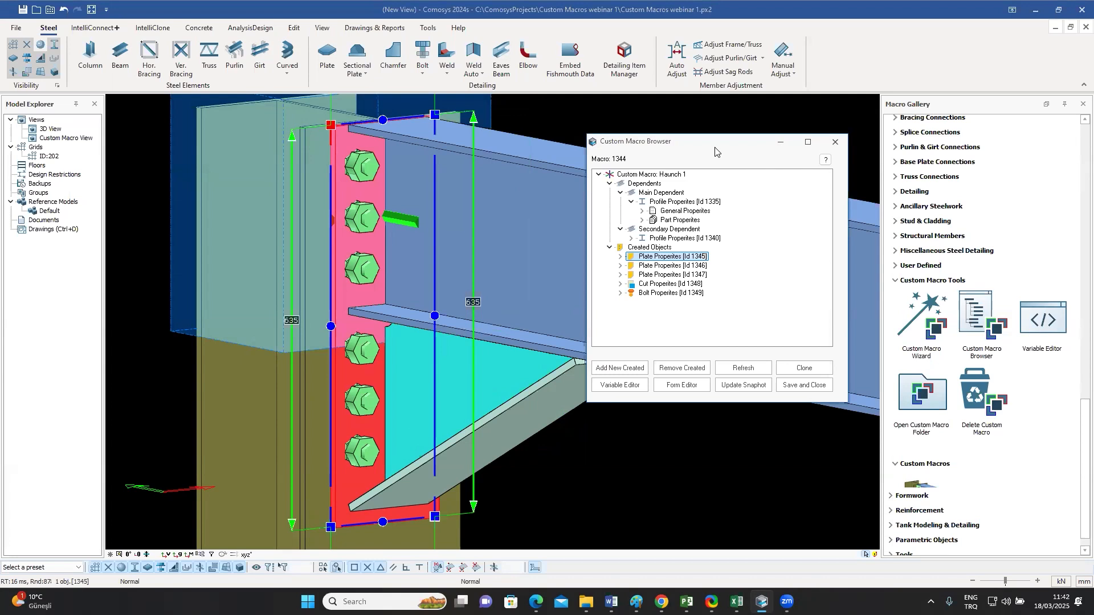
- Save and close the Custom Macro Browser and open the Haunch 1 macro's settings dialog clear of the joint
left_click(799, 386)
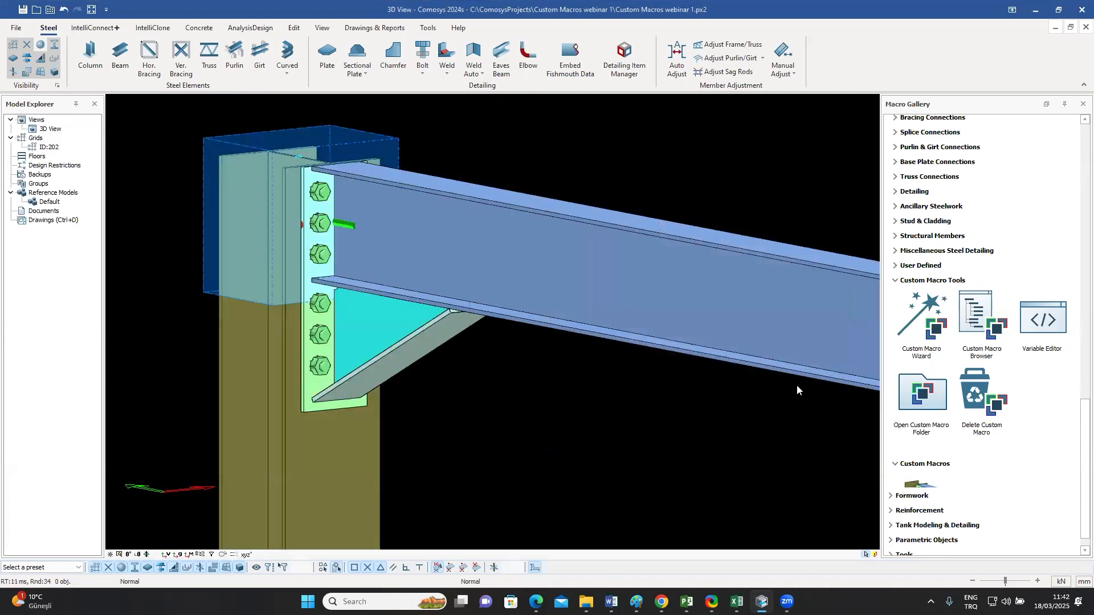
middle_click_drag(599, 375, 648, 384)
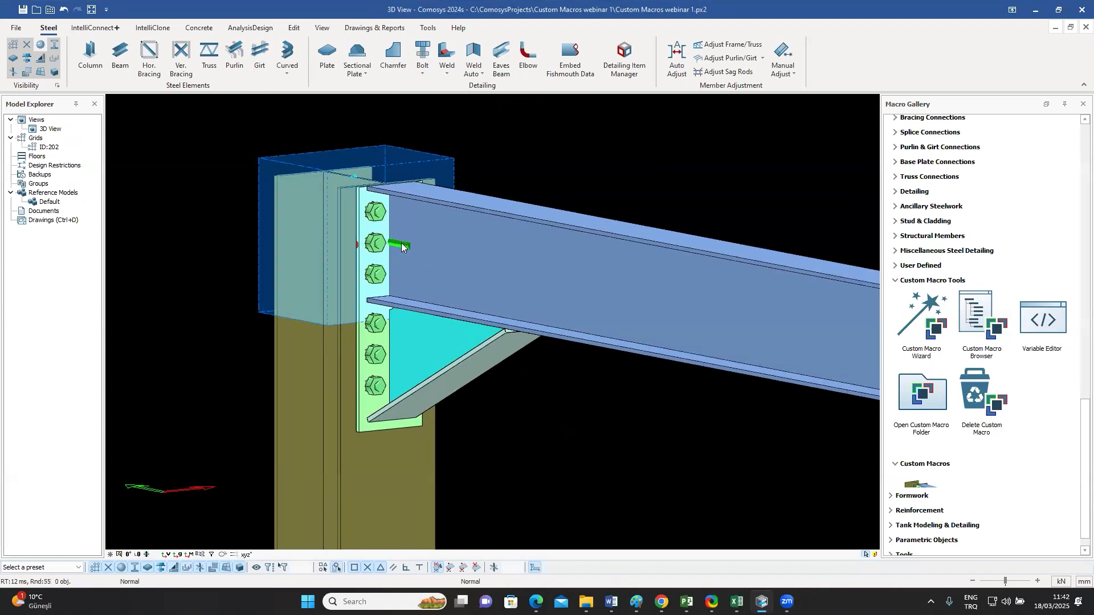
left_click(430, 346)
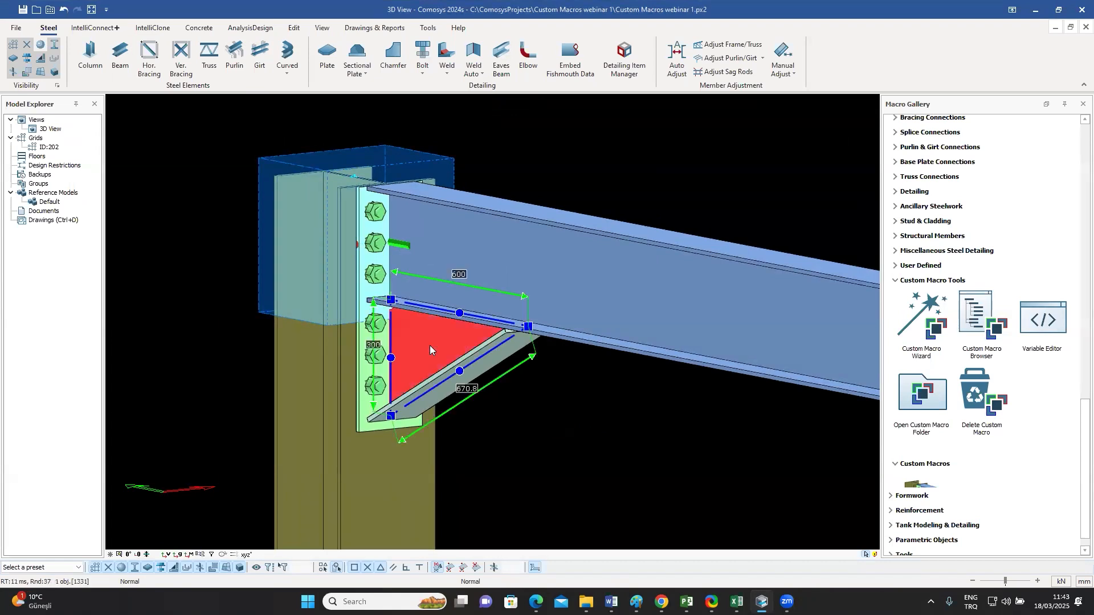
double_click(429, 345)
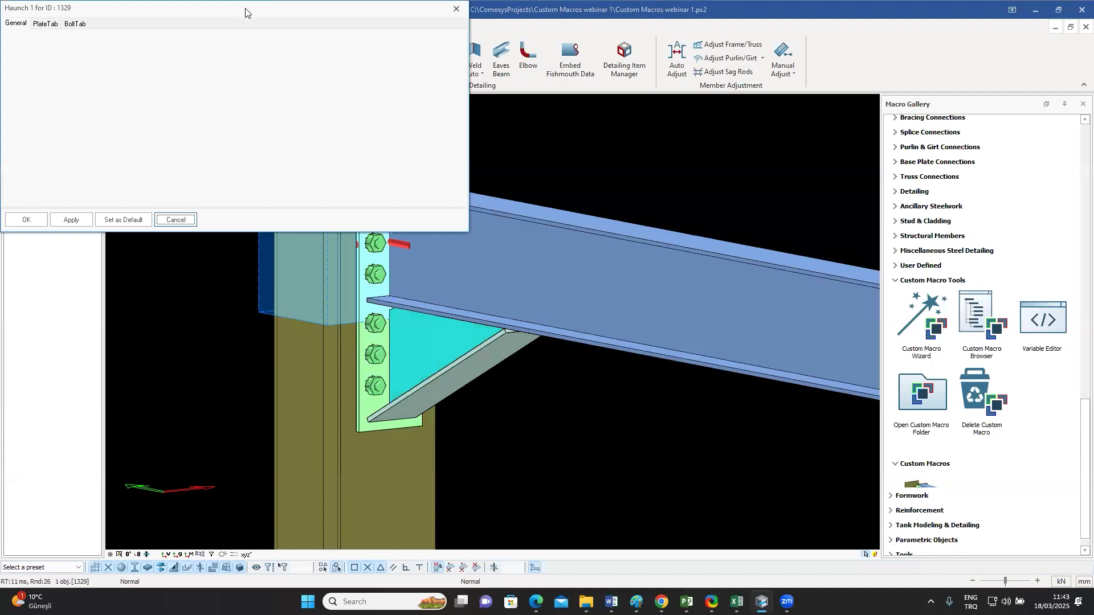
left_click_drag(245, 11, 831, 116)
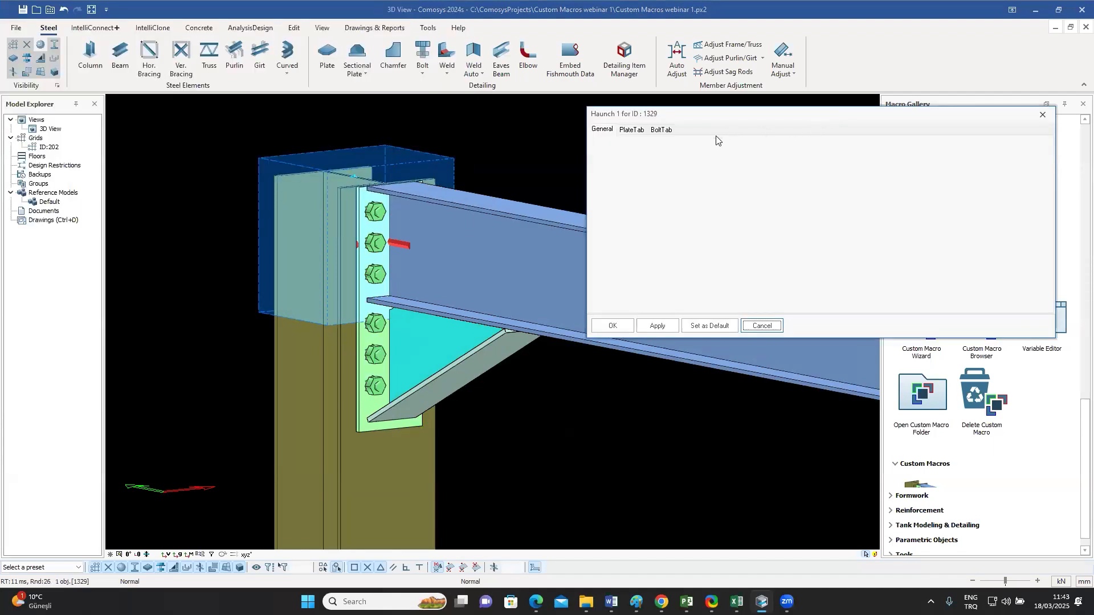
- Review the plate and bolt parameters offered in the Haunch 1 settings
left_click(631, 130)
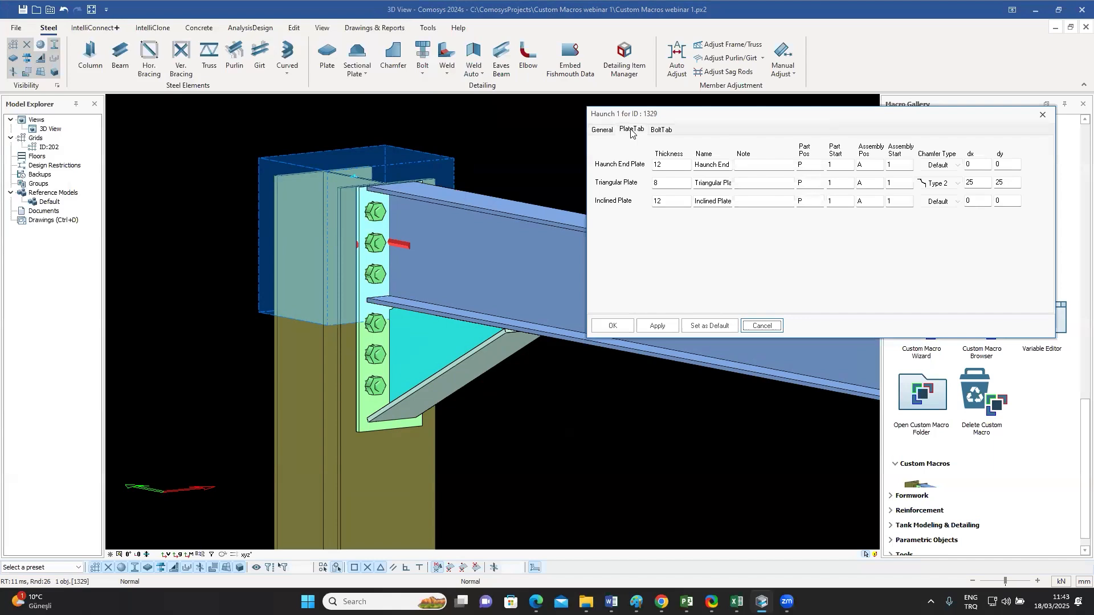
left_click(667, 131)
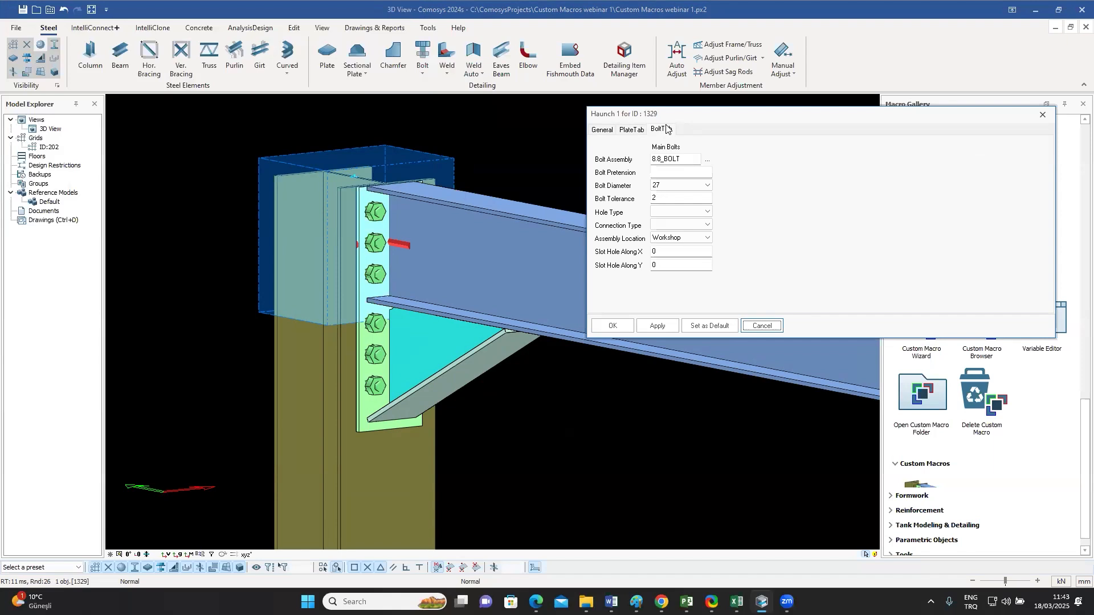
left_click(634, 130)
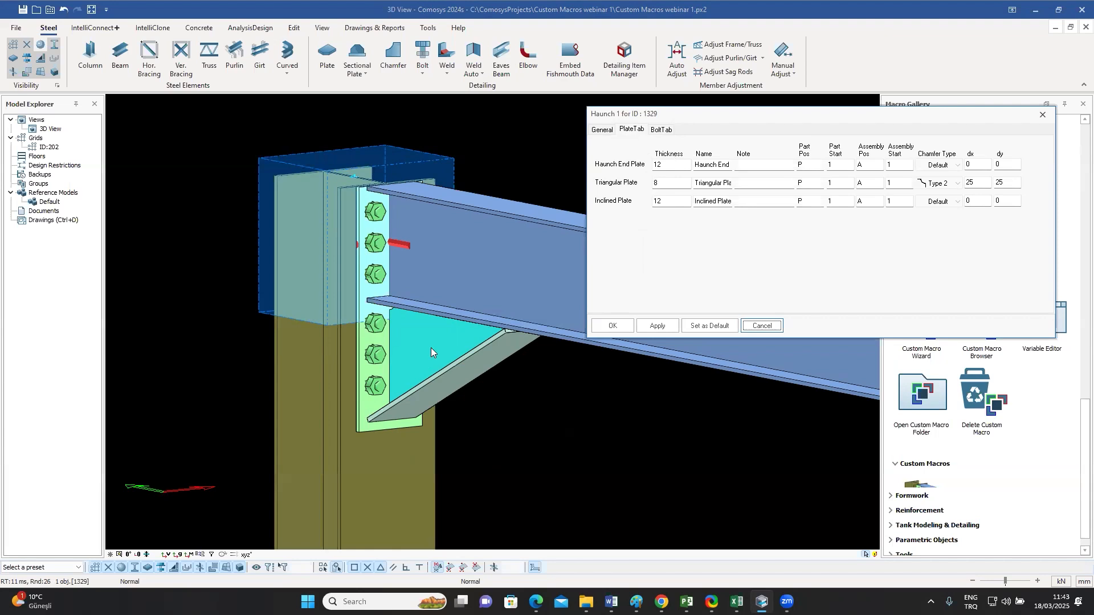
- Set the haunch end plate's thickness to 22 and apply it to the joint
left_click(671, 167)
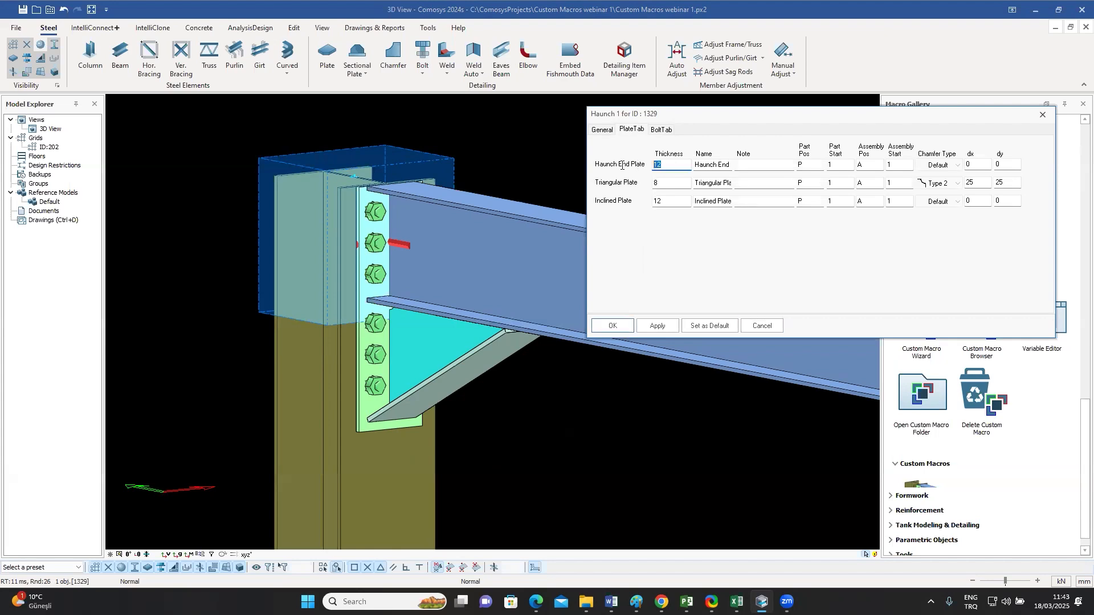
type("22")
left_click(662, 328)
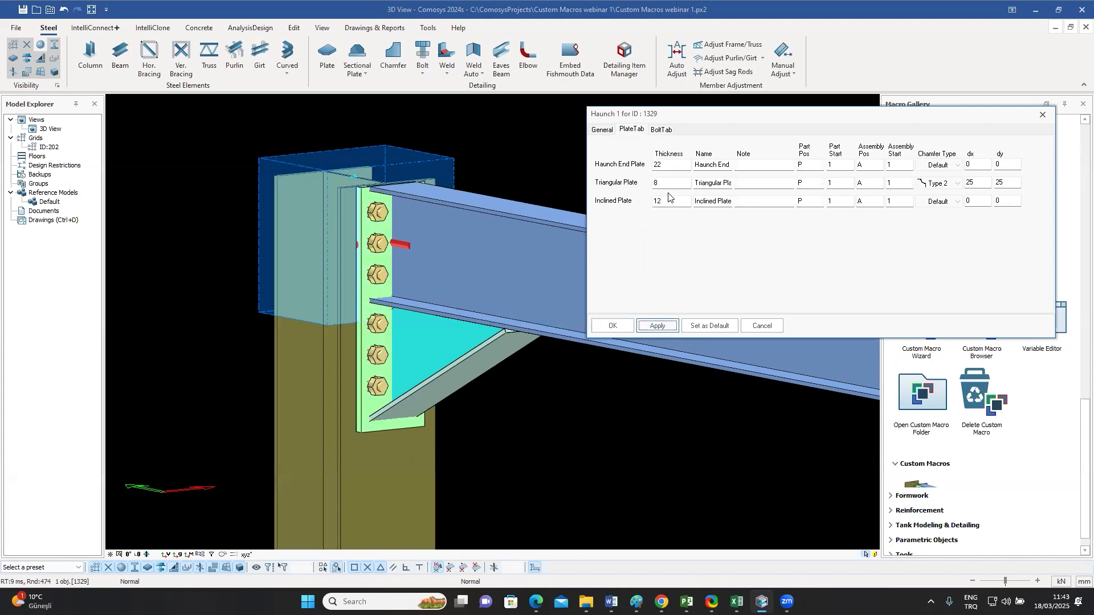
- Set the haunch end plate's thickness back to 12 and apply it
double_click(672, 164)
type("12")
left_click(665, 326)
- Set the main bolts' diameter to 20 and apply it to the joint
left_click(661, 129)
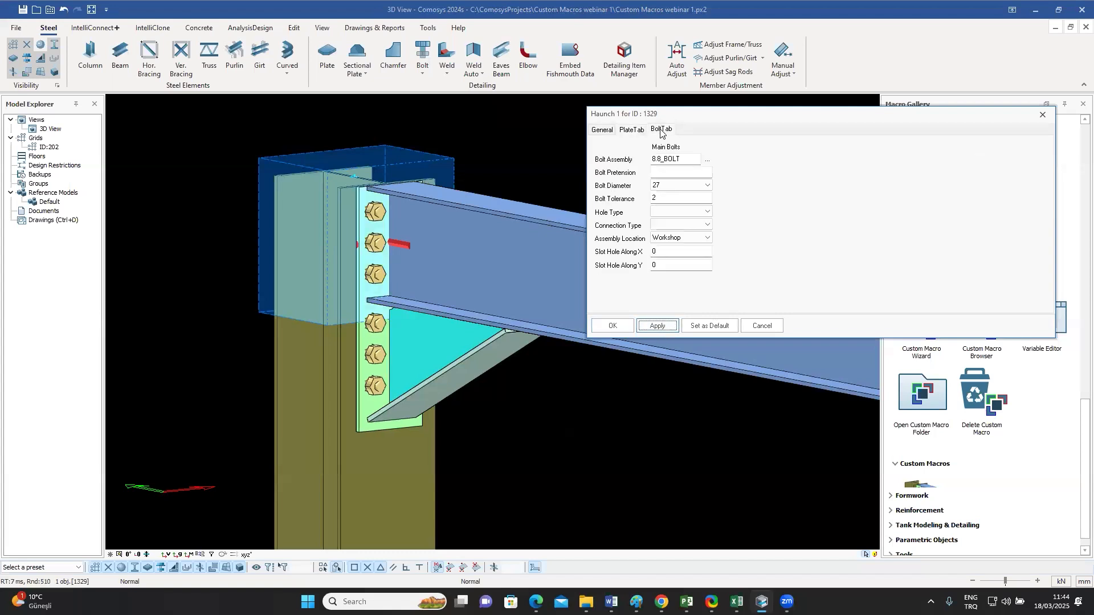
left_click(706, 186)
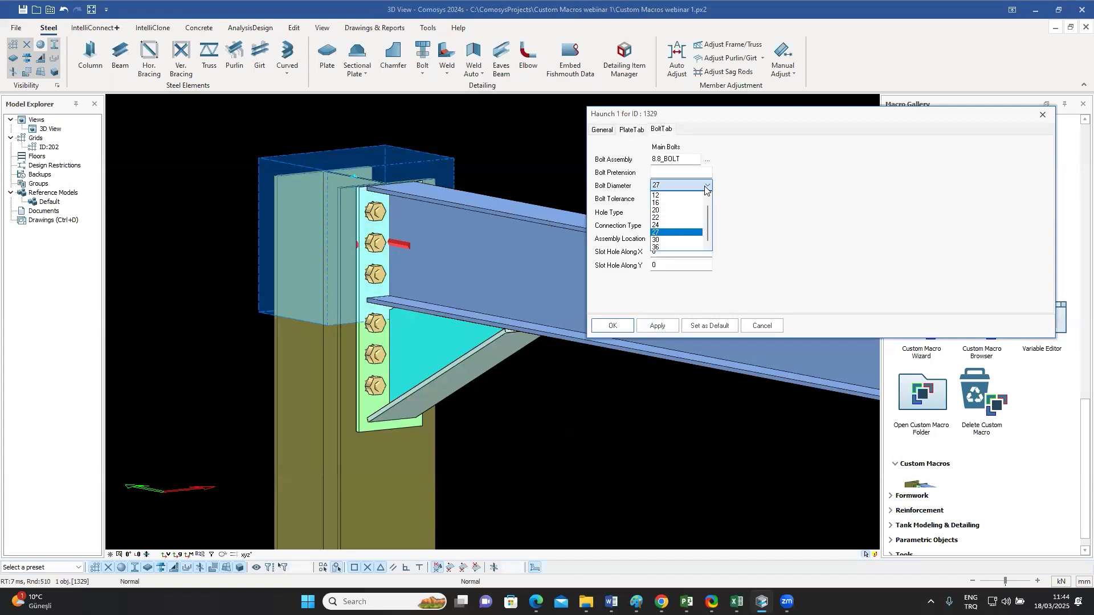
left_click(660, 211)
left_click(657, 325)
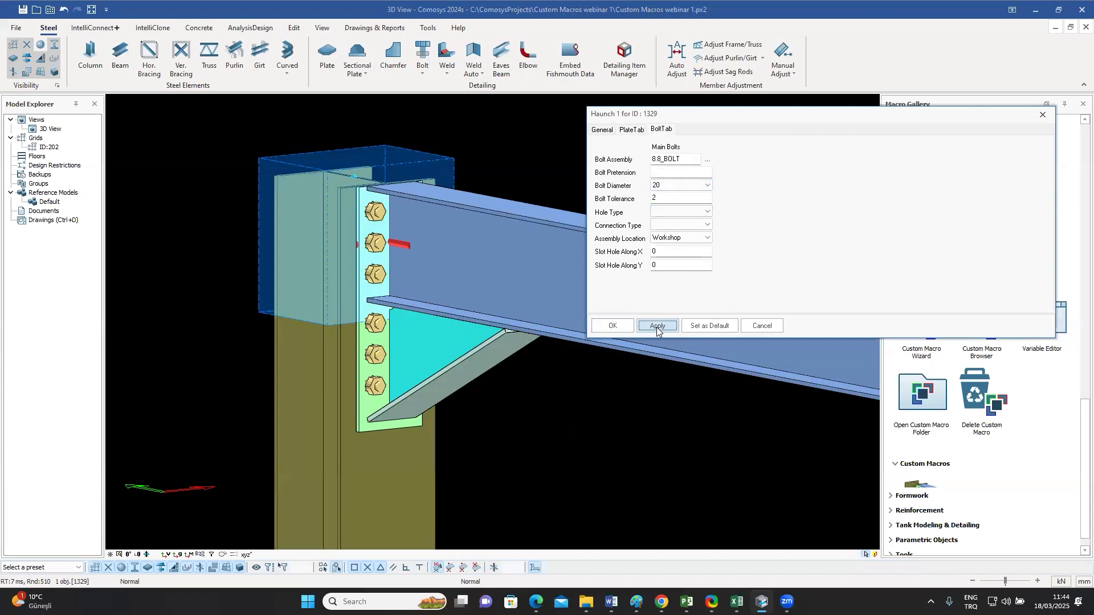
- Set the main bolts' diameter back to 27, apply it, and close the Haunch 1 settings from the plate parameters
left_click(706, 185)
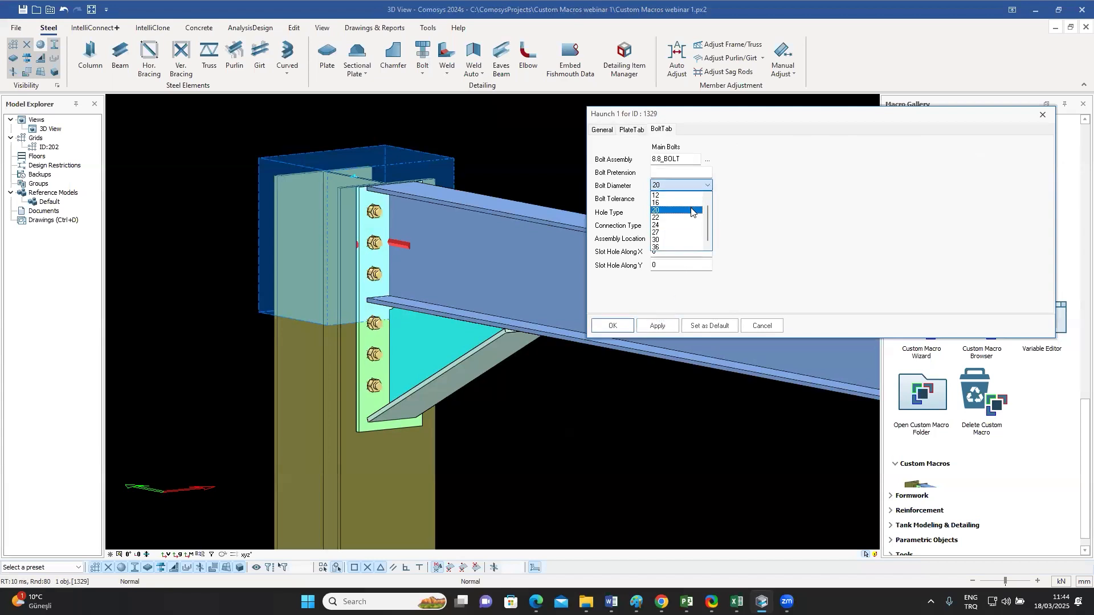
left_click(681, 233)
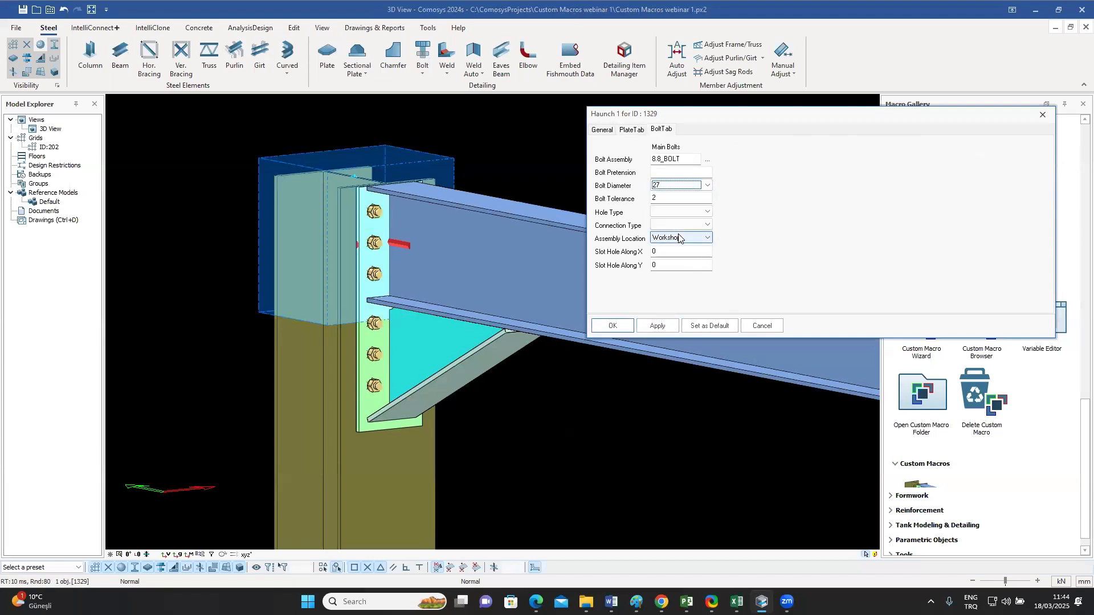
left_click(654, 326)
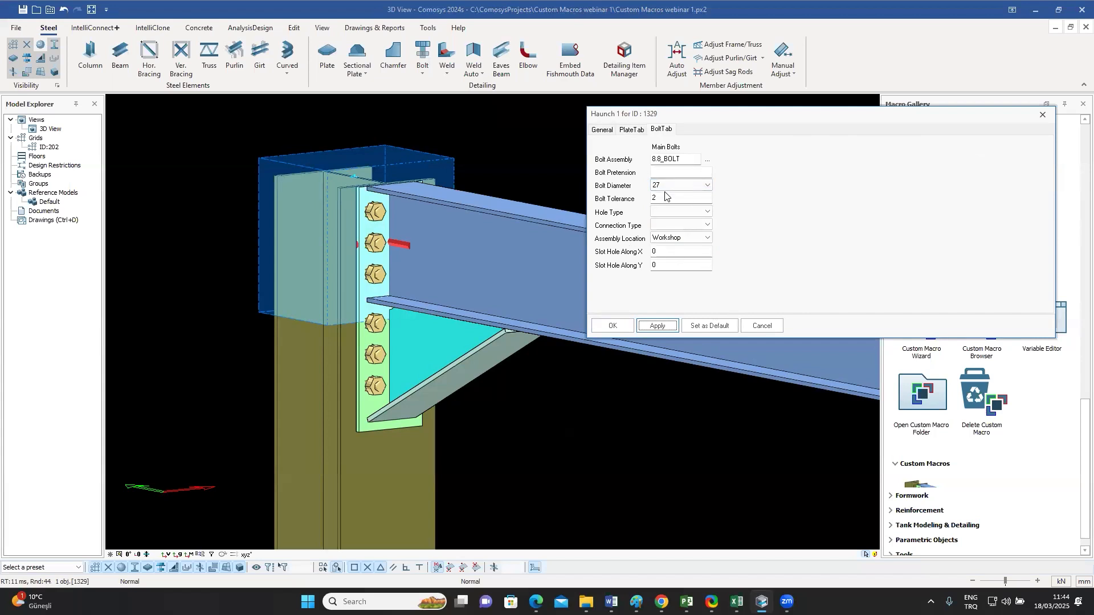
left_click(631, 130)
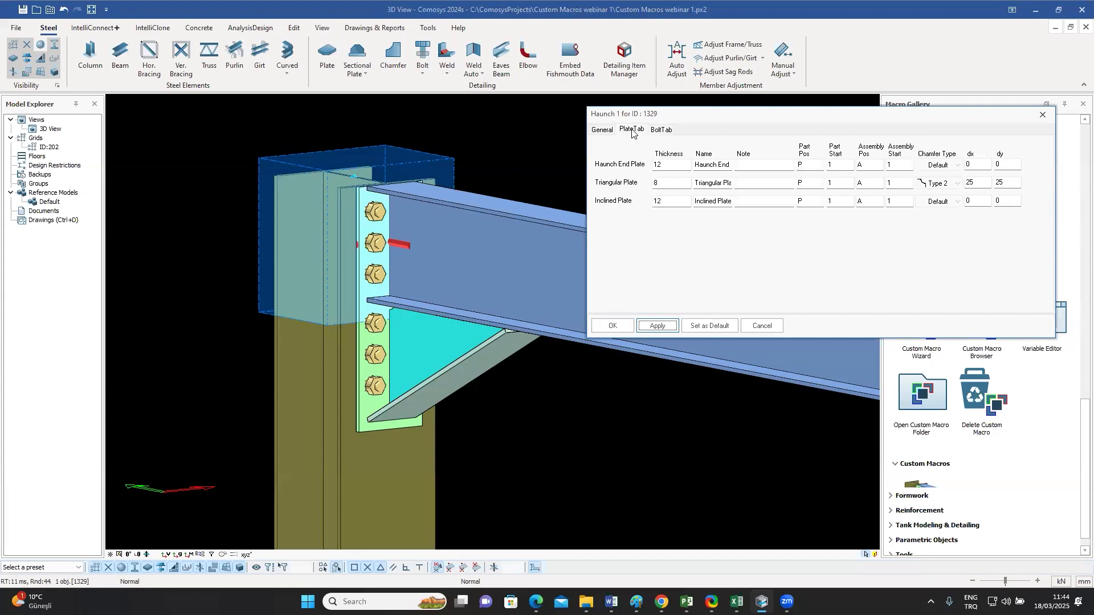
left_click(761, 326)
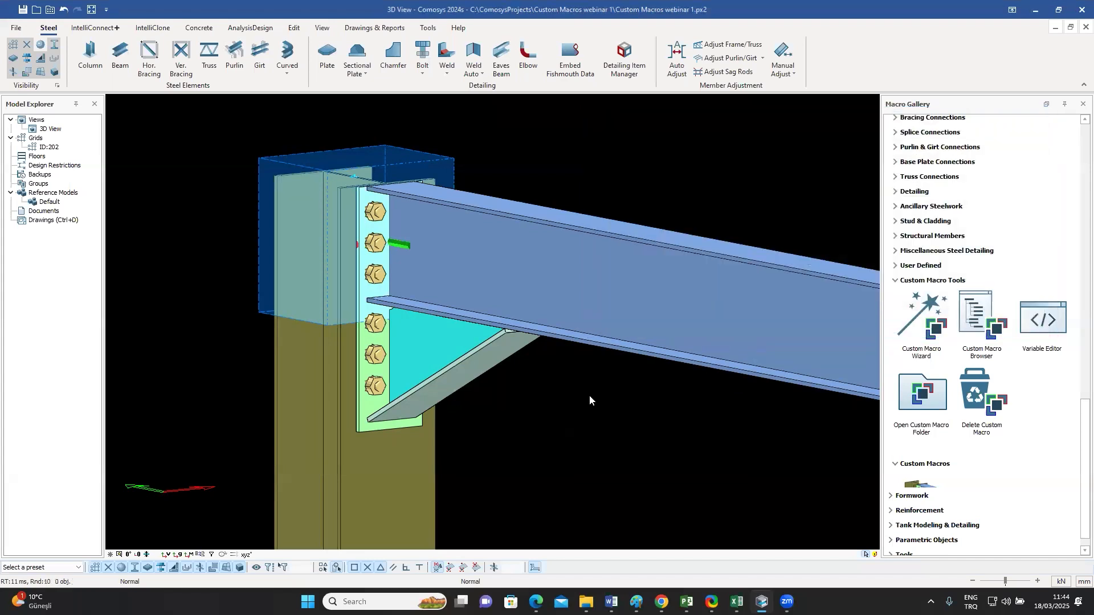
- Set the beam's profile to IPE400 to test how the haunch joint adapts
middle_click_drag(524, 346, 575, 343)
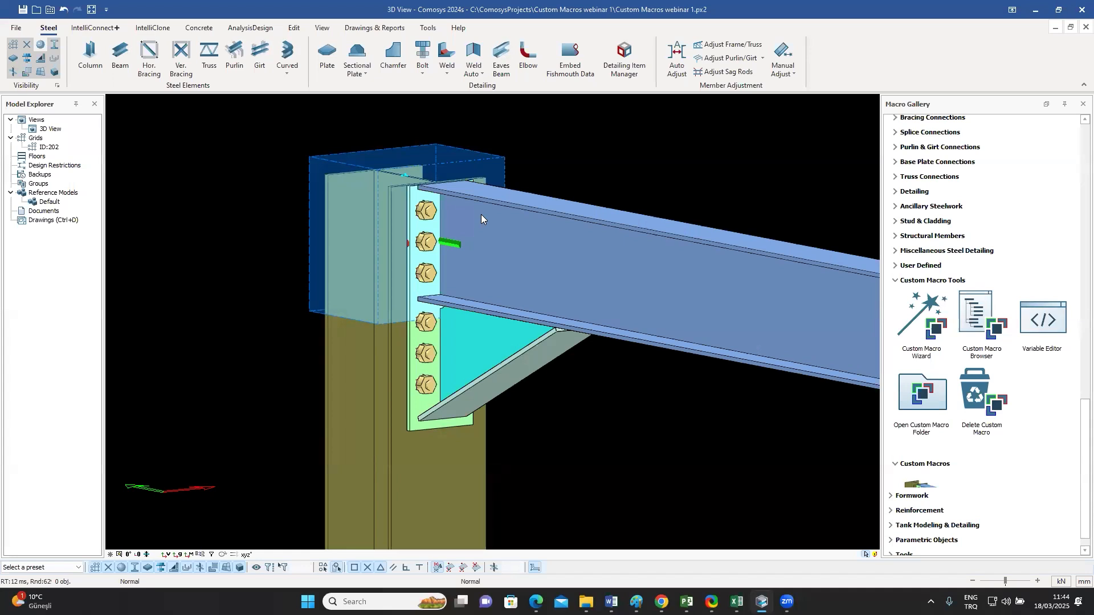
middle_click_drag(496, 225, 448, 197)
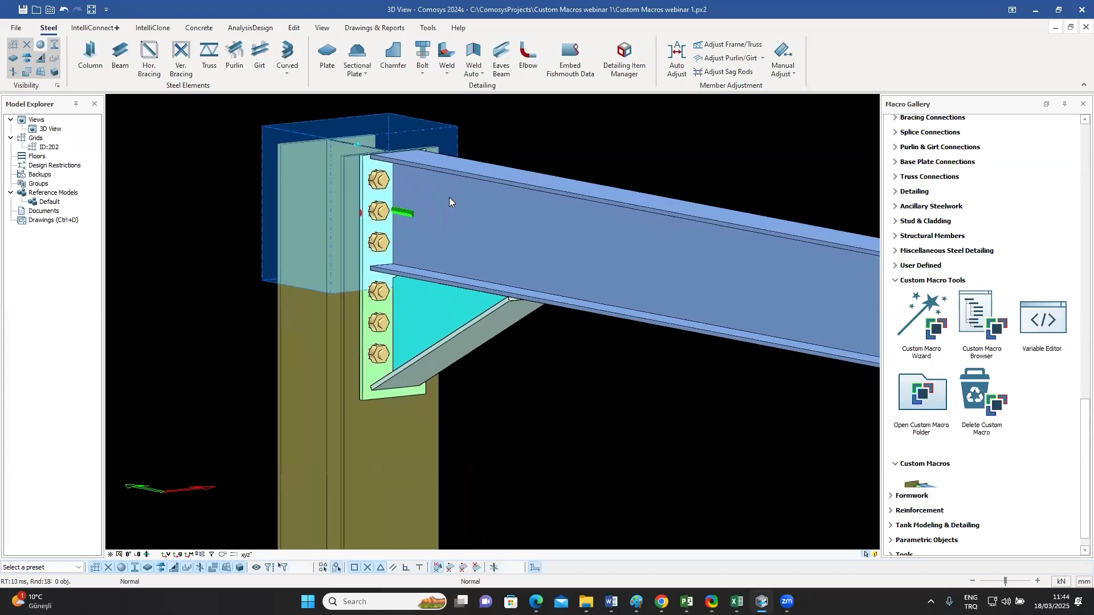
double_click(598, 243)
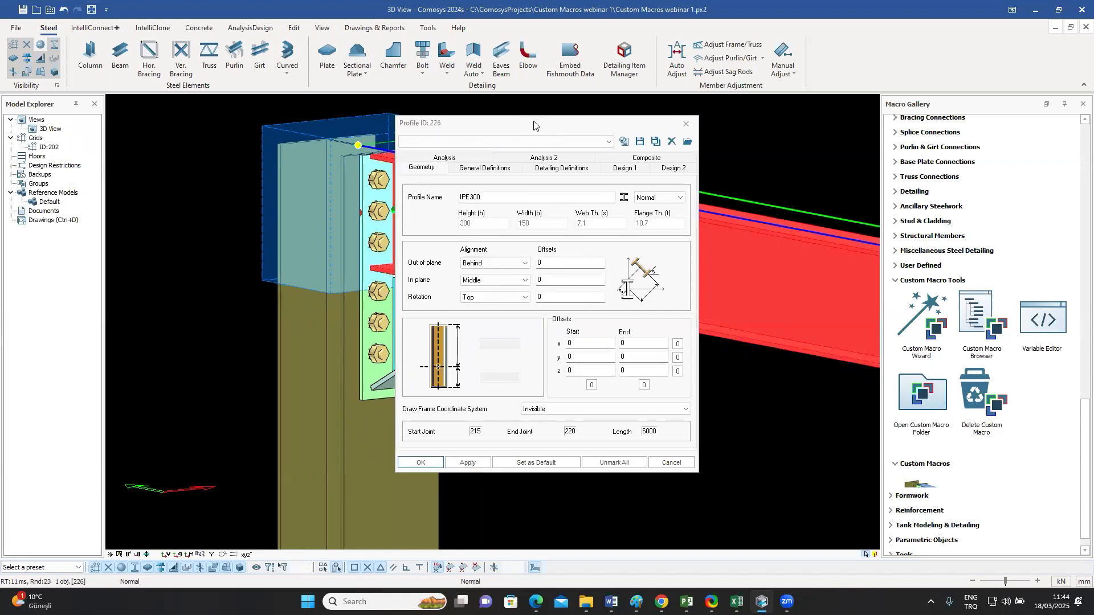
left_click_drag(534, 125, 805, 117)
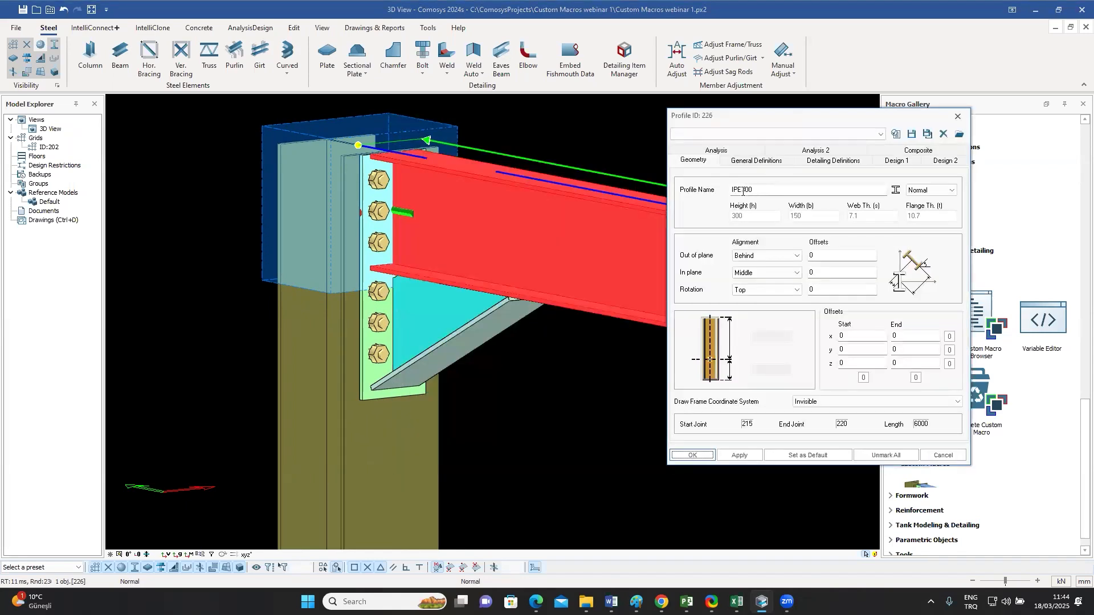
left_click_drag(742, 190, 748, 191)
type("4")
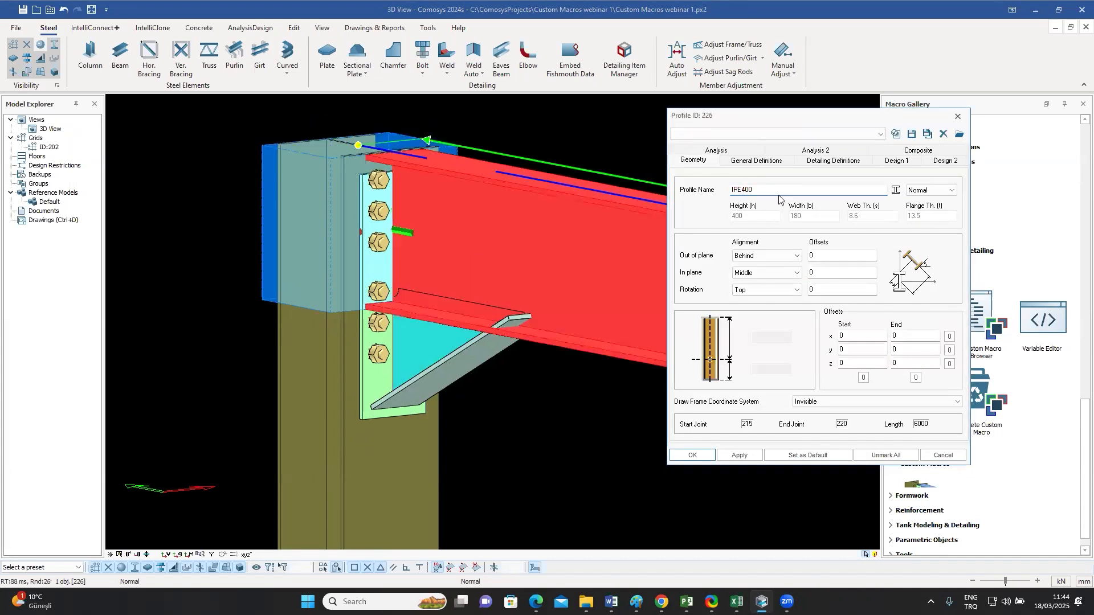
key("Return")
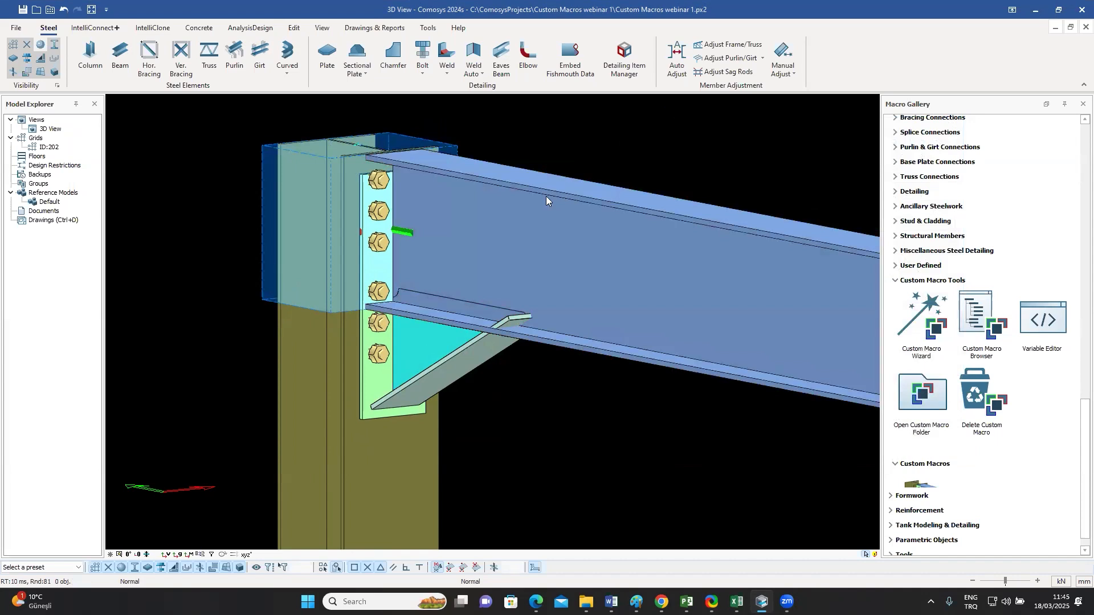
- Inspect the cut volume at the column and the haunch web plate against the resized beam
scroll(457, 156, "up", 2)
left_click(459, 152)
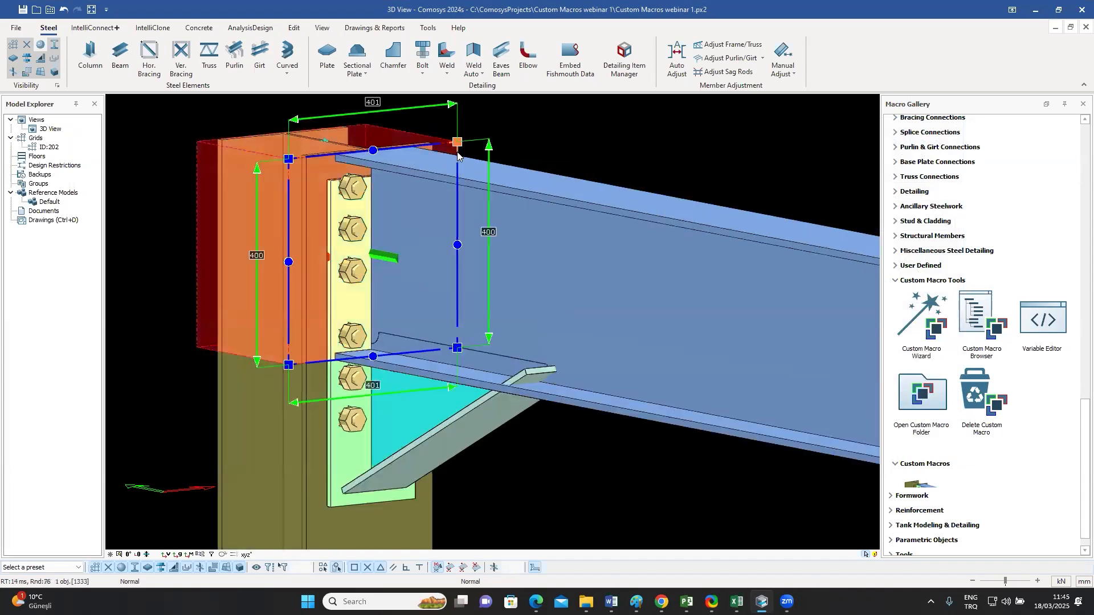
middle_click_drag(528, 170, 554, 403)
left_click(498, 383)
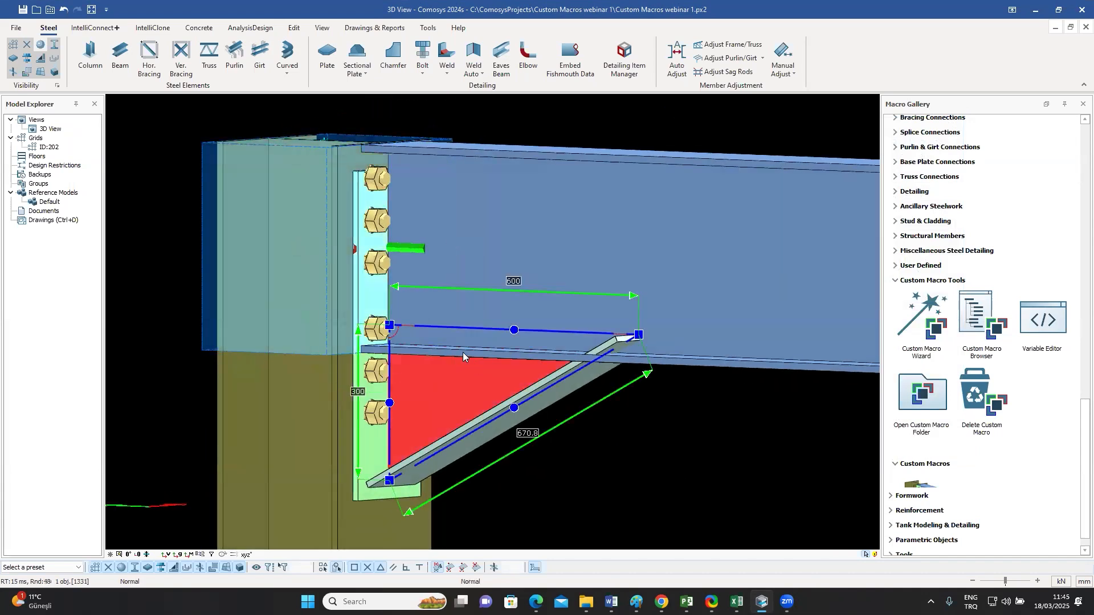
- Set the beam's profile to IPE500
middle_click_drag(548, 331, 544, 230)
left_click(544, 230)
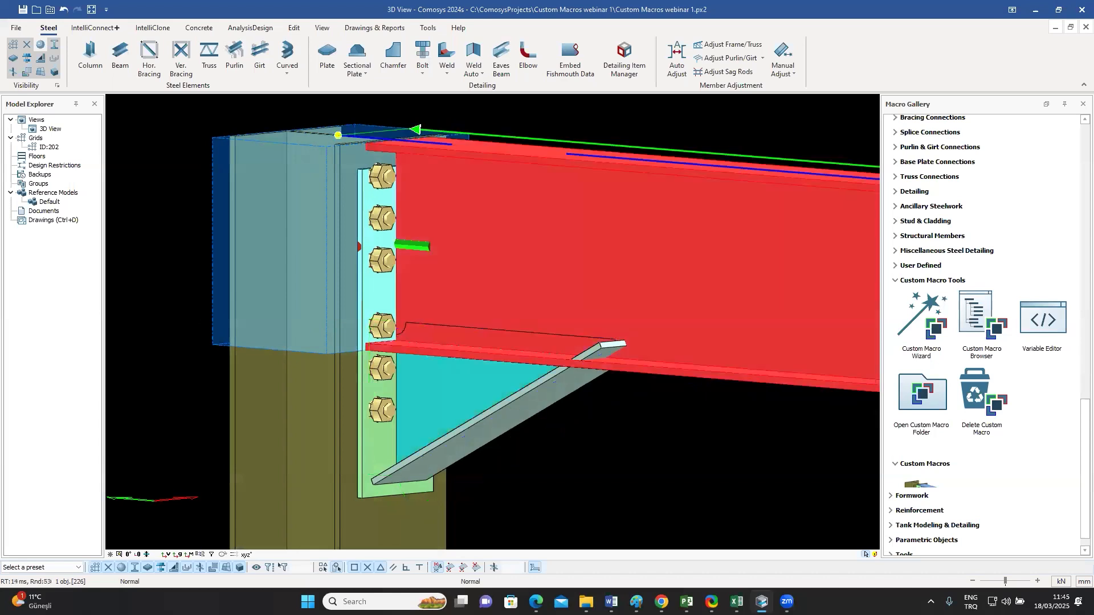
double_click(544, 230)
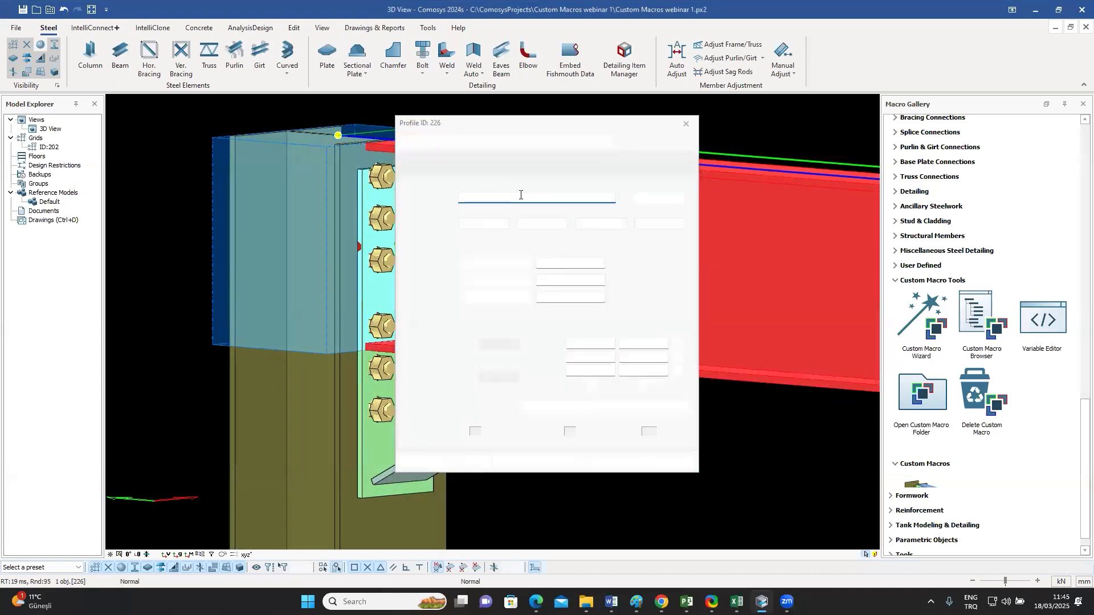
left_click(471, 197)
type("5")
key("Return")
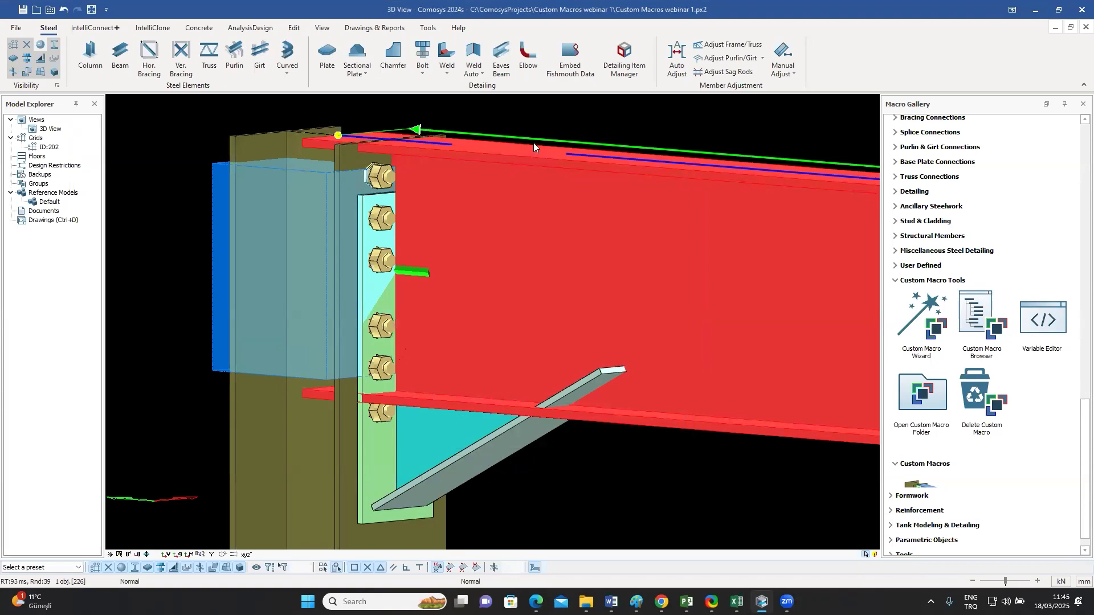
key("Escape")
- Examine the end plate, bolts and haunch web plate in relation to the beam
middle_click_drag(336, 281, 347, 271)
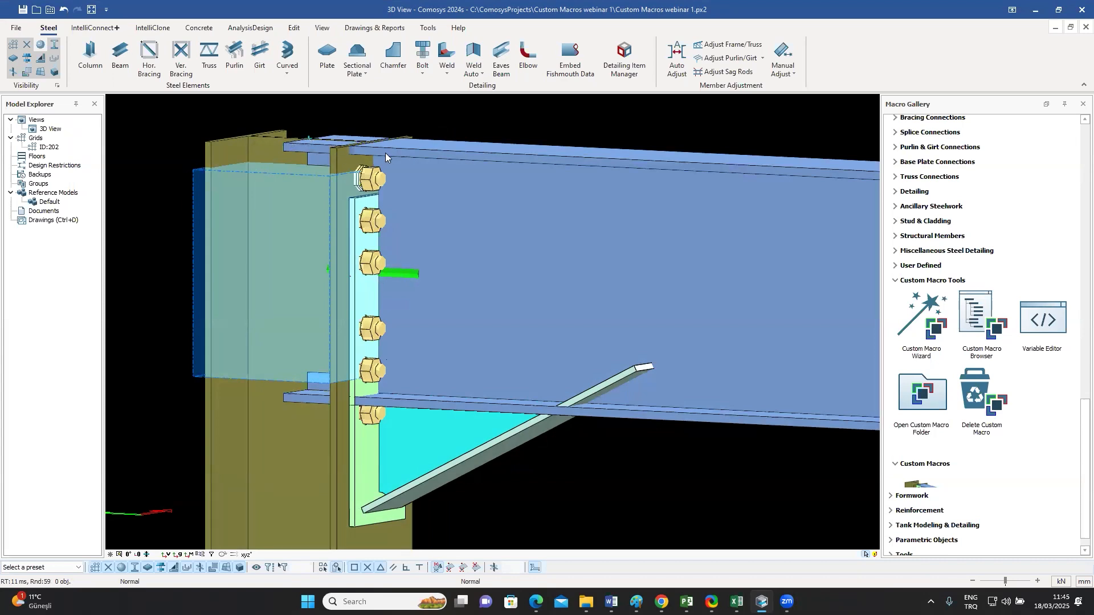
middle_click_drag(456, 243, 445, 249)
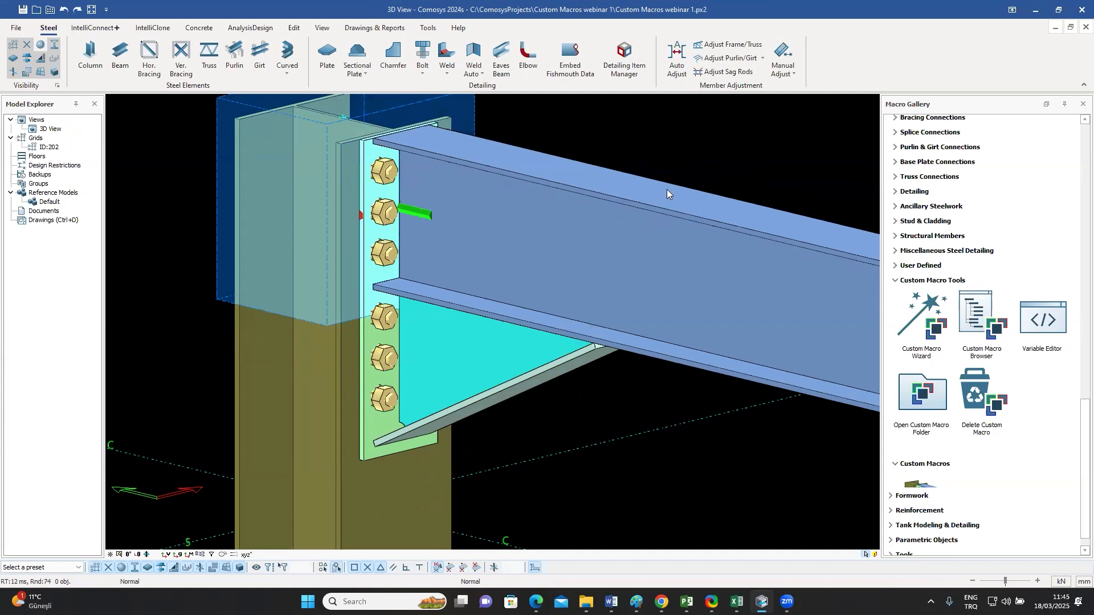
middle_click_drag(678, 156, 685, 180)
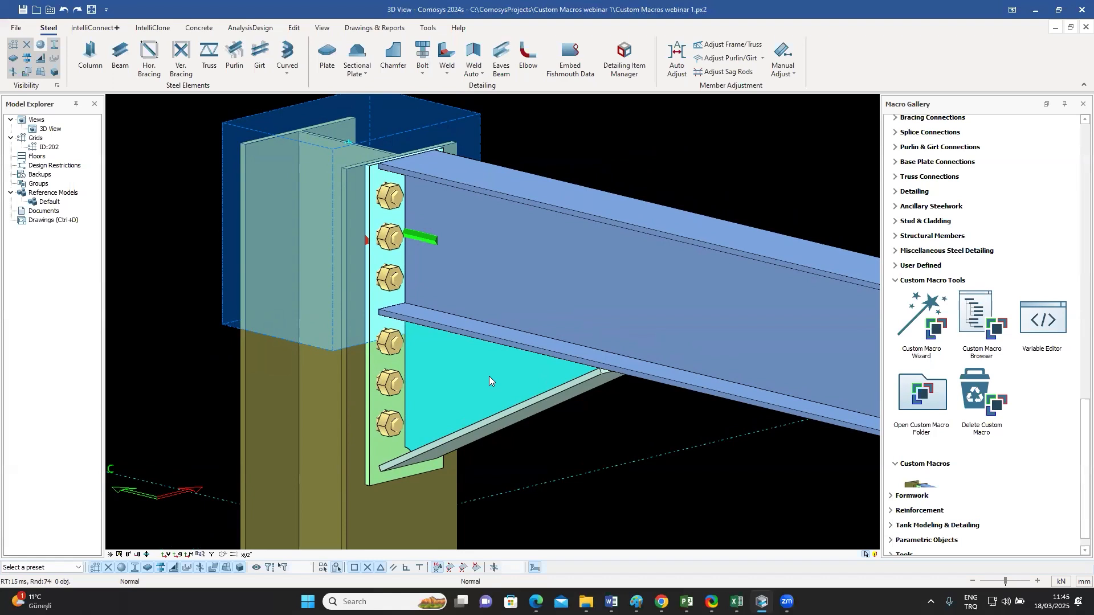
middle_click_drag(560, 332, 531, 347)
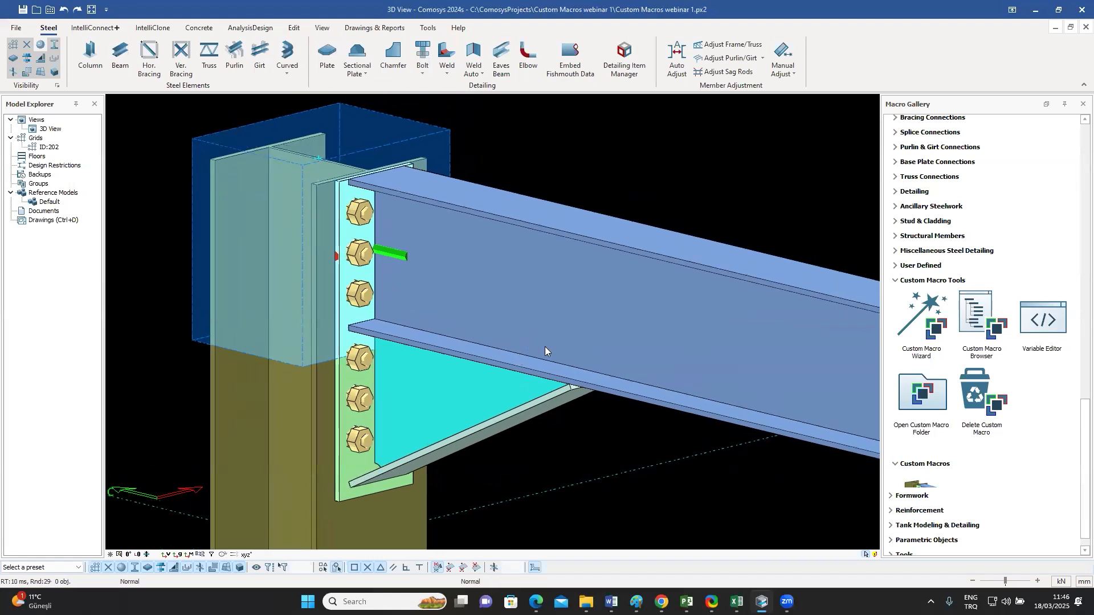
left_click(411, 417)
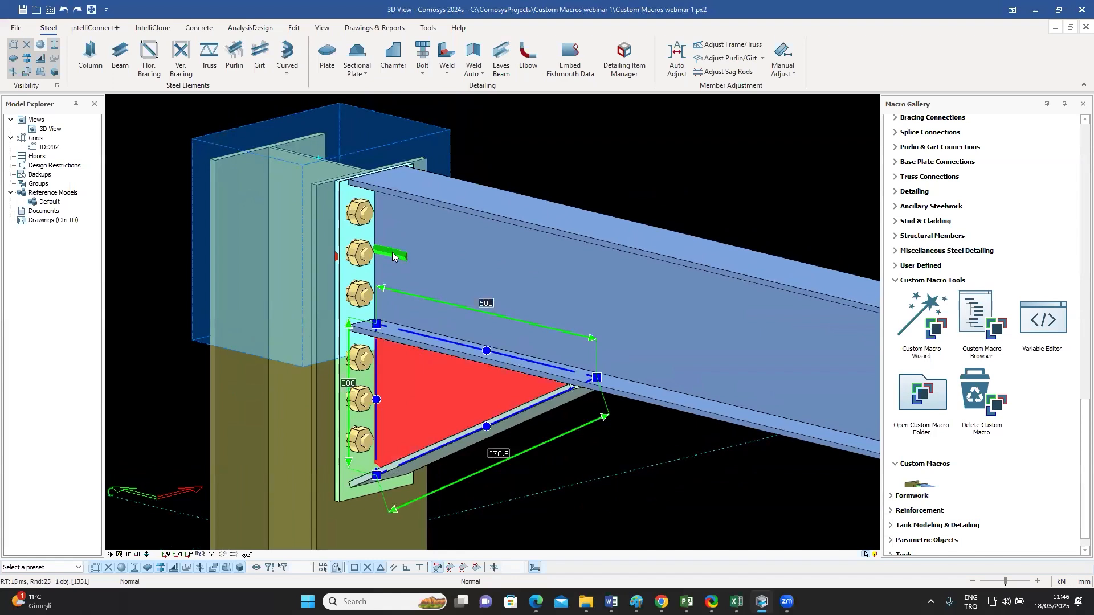
- Change the beam's profile to IPE500 again to test the joint
left_click(526, 245)
double_click(524, 242)
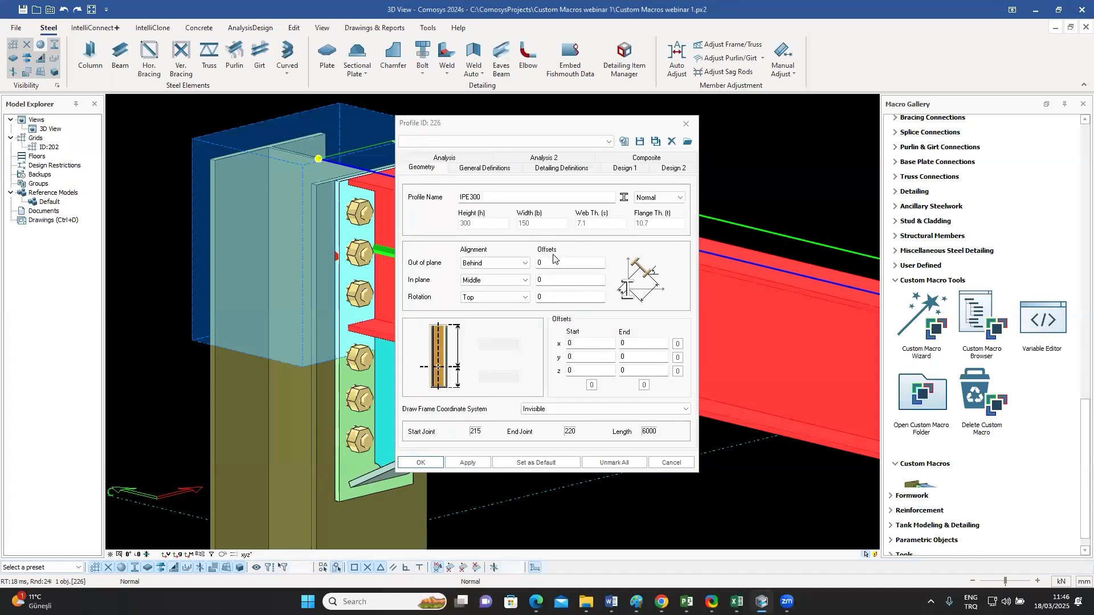
left_click(471, 198)
key("Delete")
type("5")
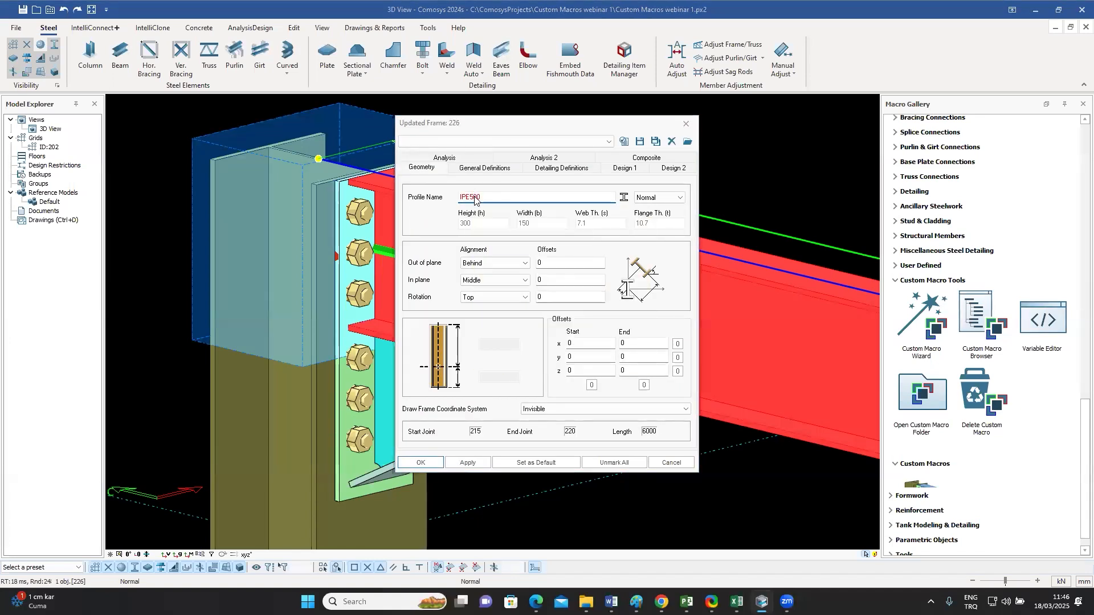
key("Return")
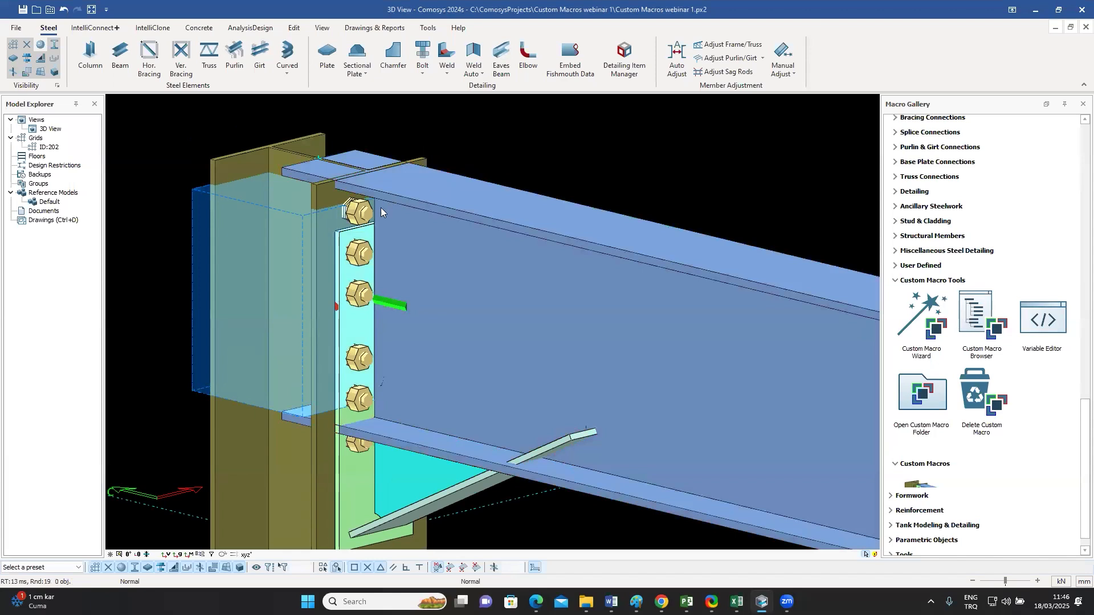
- Check the end plate's extents against the beam, and undo the last beam profile change
left_click(356, 415)
middle_click_drag(383, 282, 390, 251)
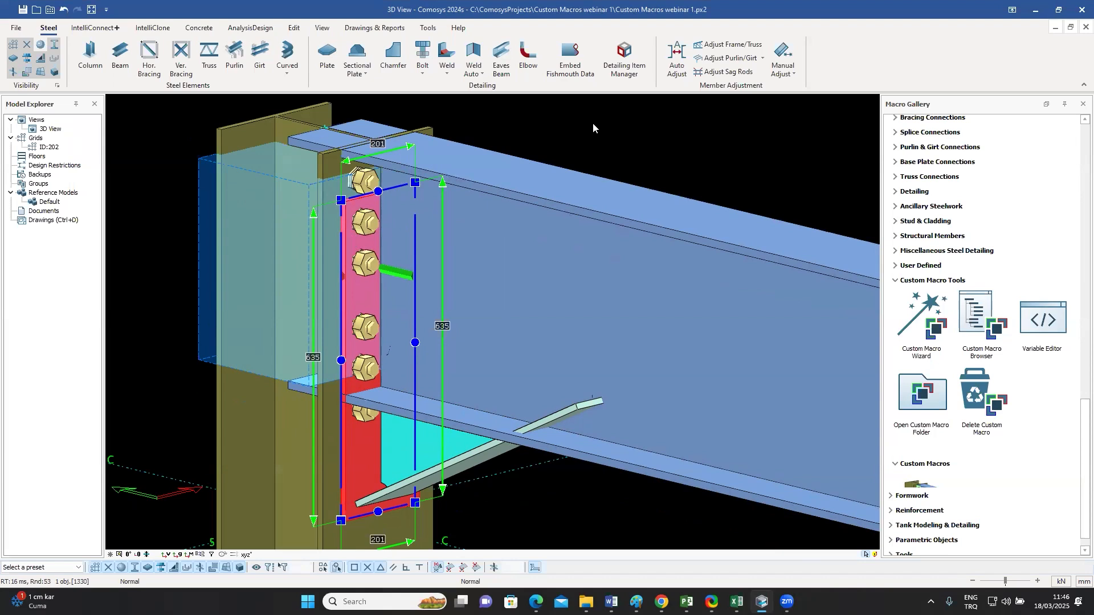
key("Escape")
key("ctrl+z")
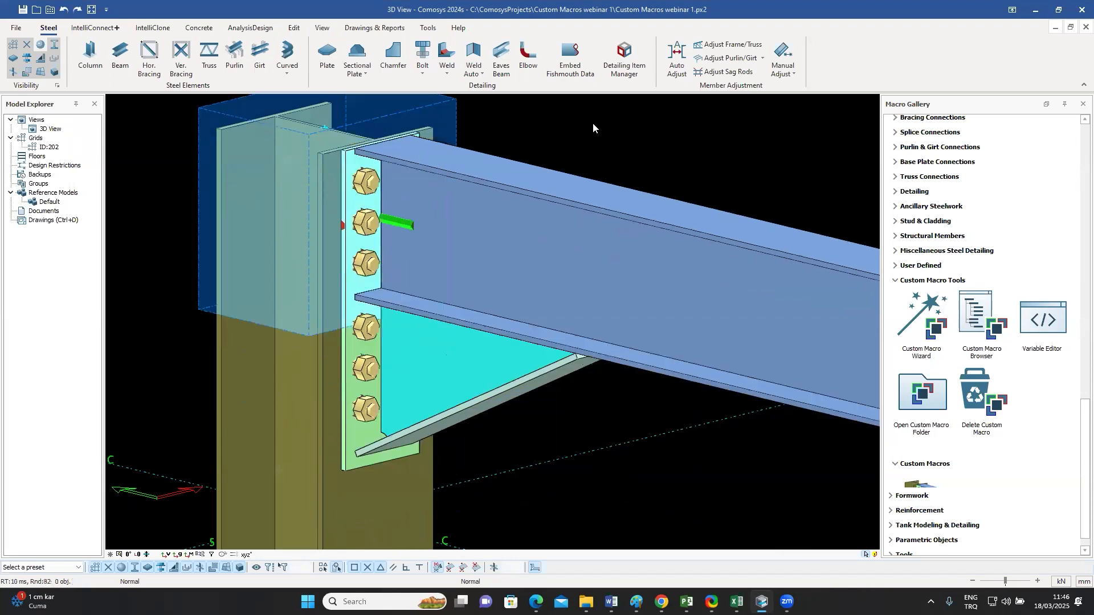
middle_click_drag(592, 129, 593, 152)
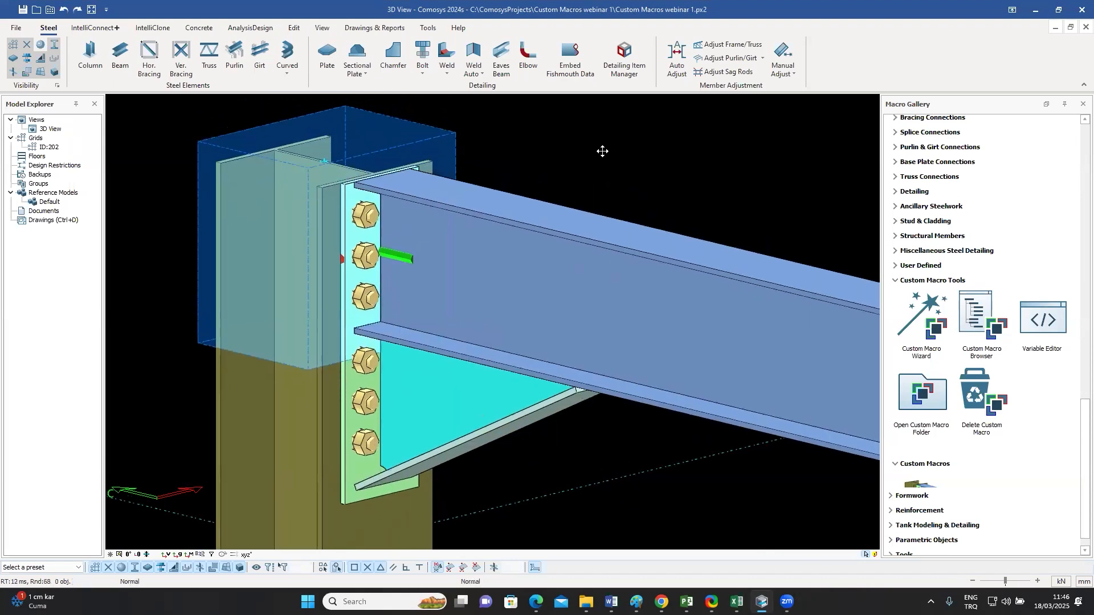
- Open the Haunch 1 macro for editing in the Custom Macro Browser, keeping the joint in view
left_click(469, 400)
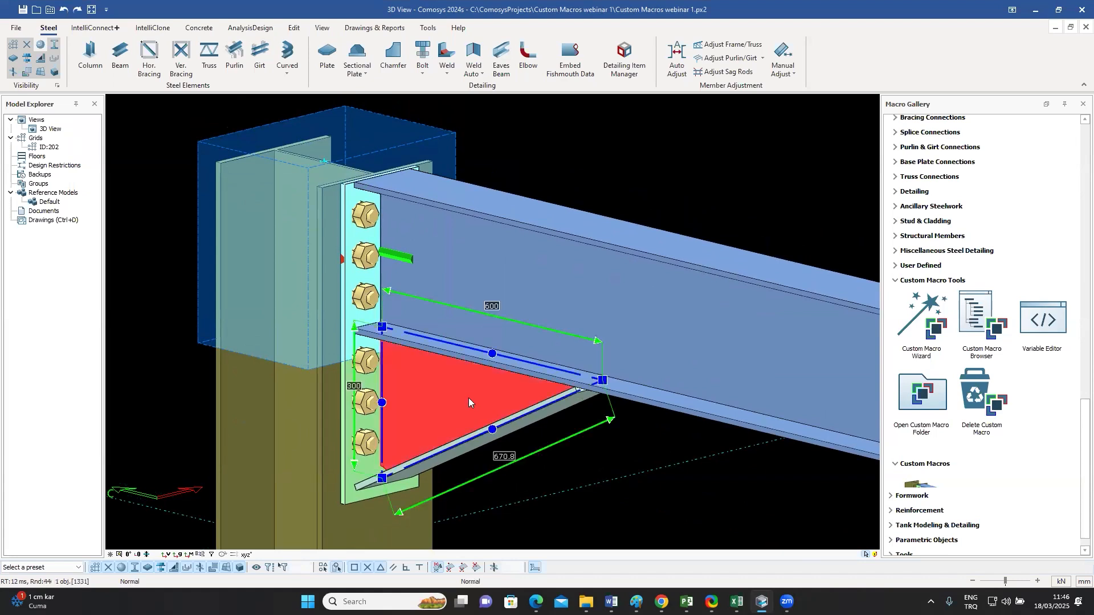
key("Escape")
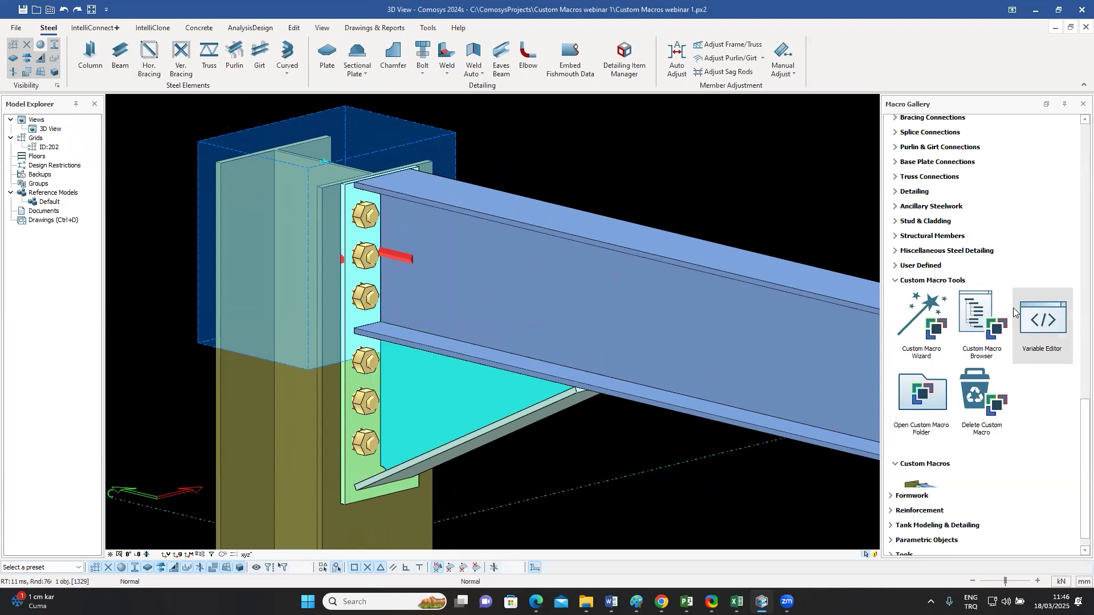
left_click(982, 323)
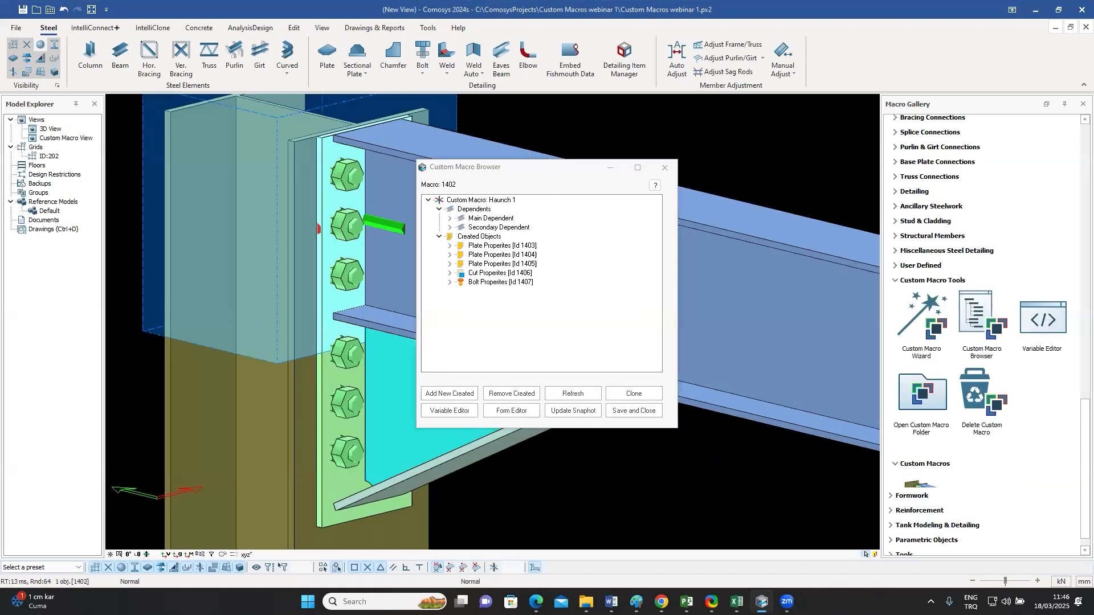
left_click_drag(532, 173, 742, 120)
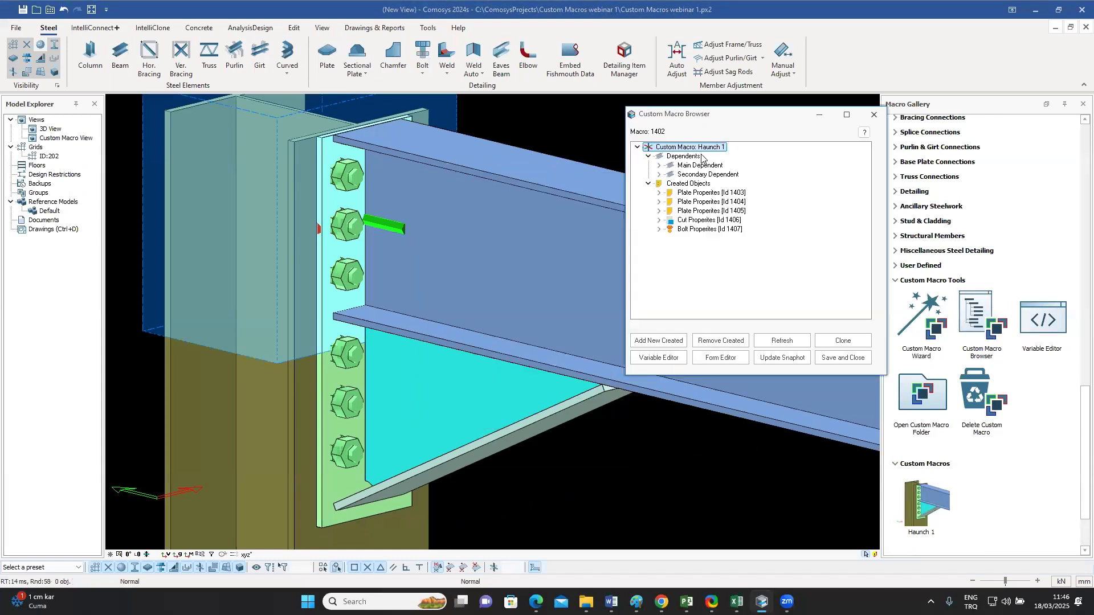
- Select the two upper corner points of the end plate
middle_click_drag(536, 250, 531, 234)
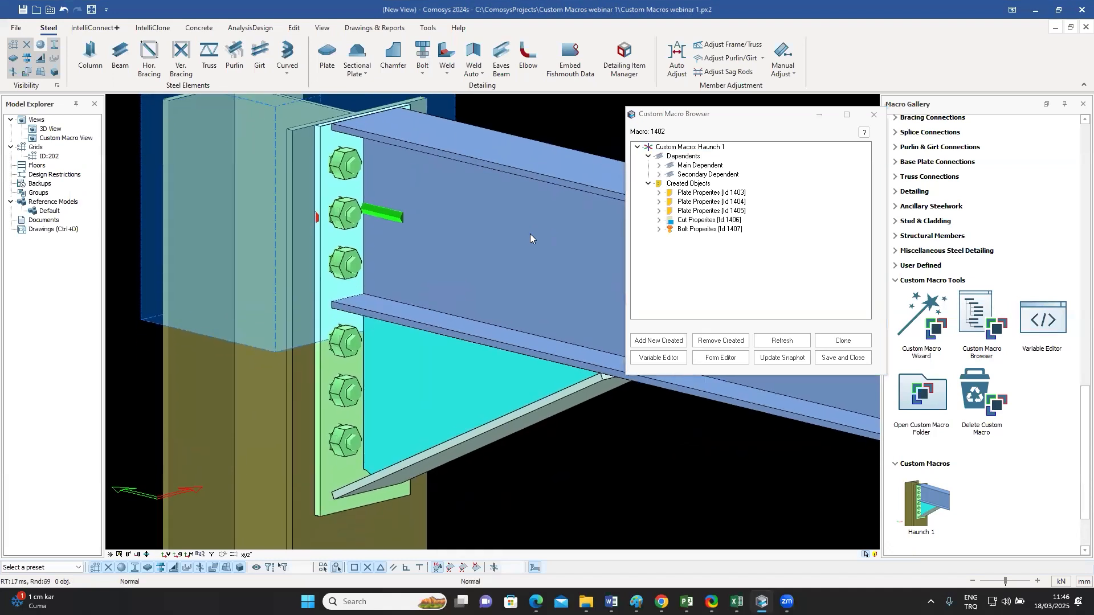
left_click(327, 423)
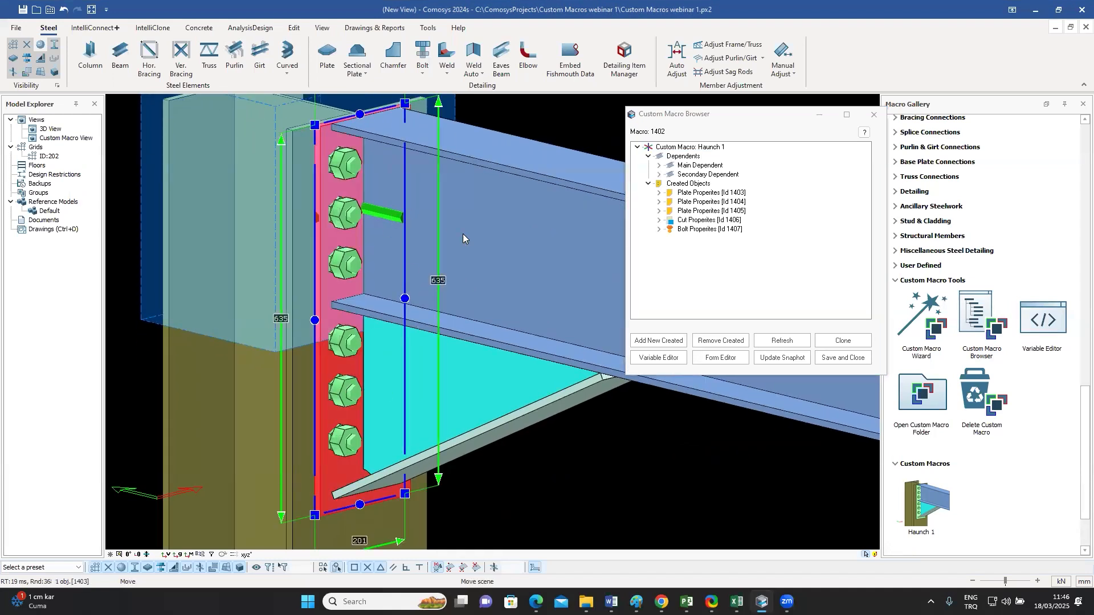
middle_click_drag(463, 234, 459, 270)
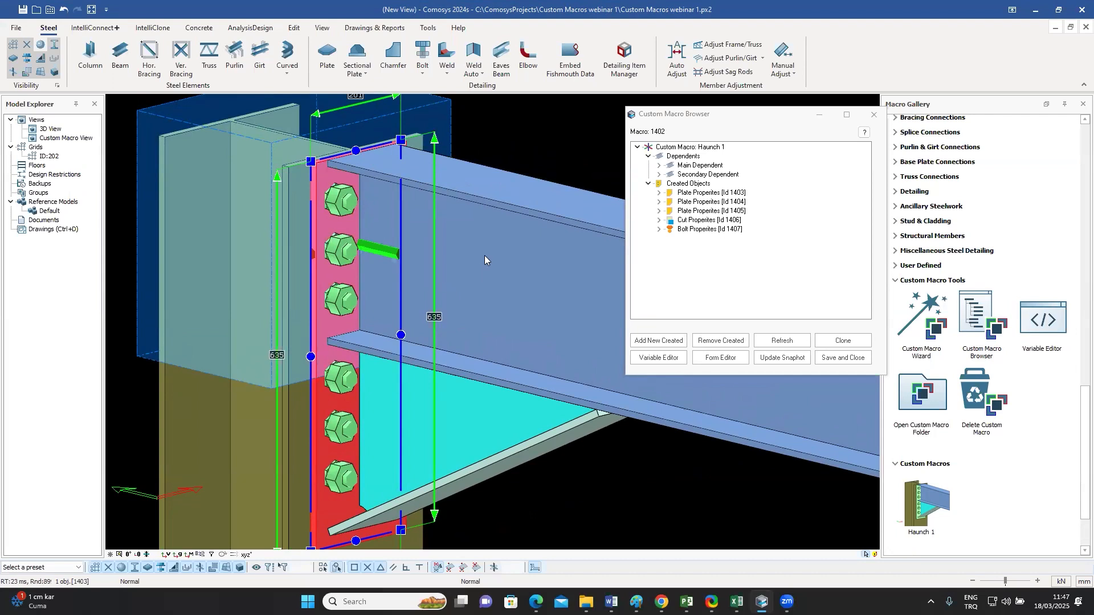
middle_click_drag(484, 257, 514, 285)
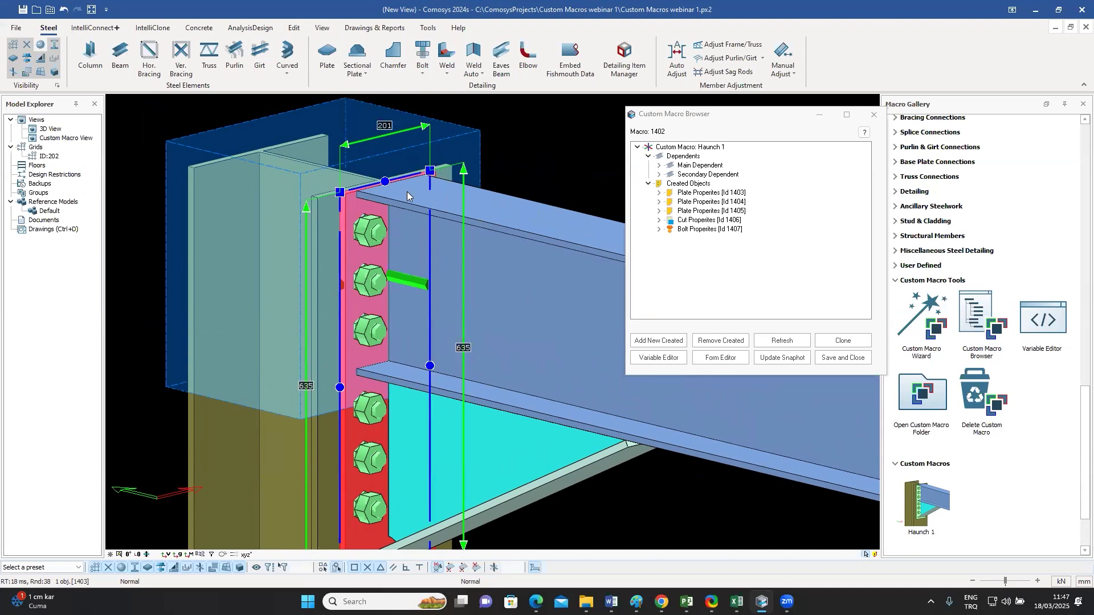
left_click(341, 192)
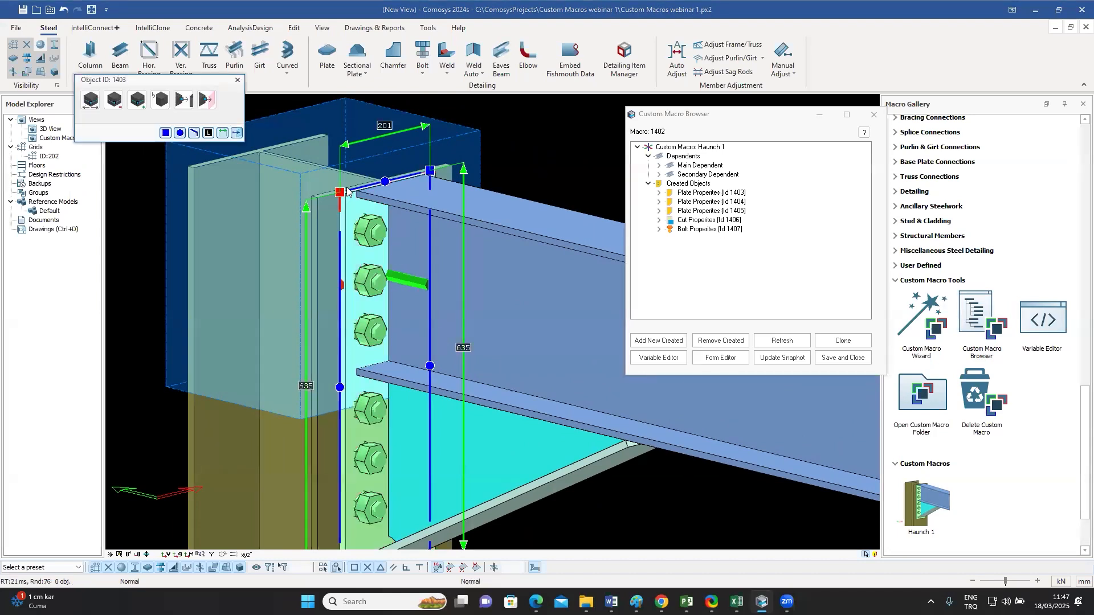
left_click(430, 171)
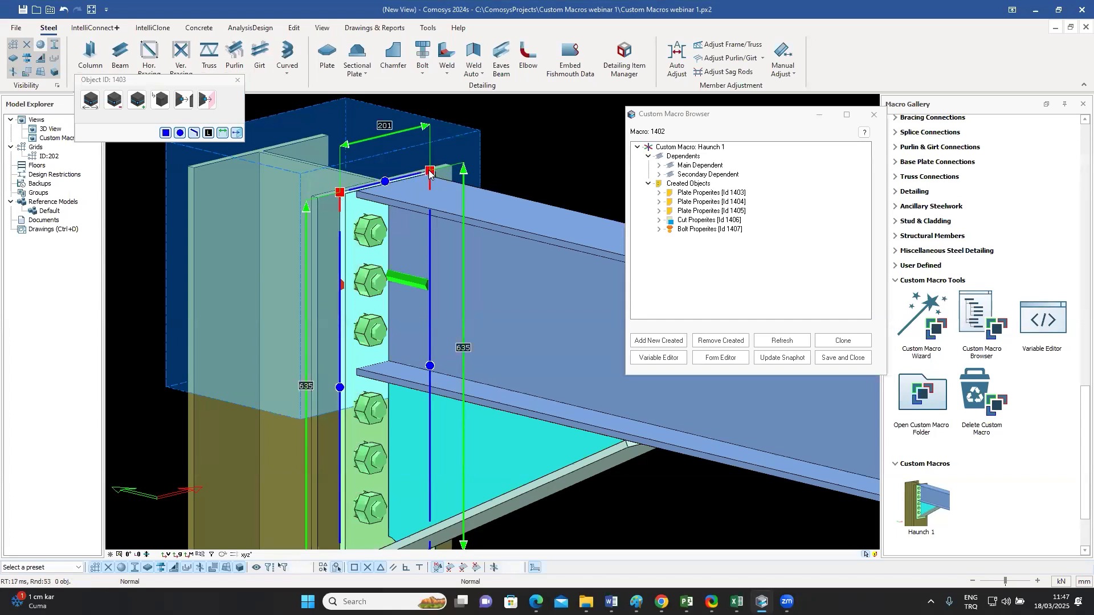
- Open the plane distance settings for the selected corner points and set the plane type to Outline Plane
left_click(209, 101)
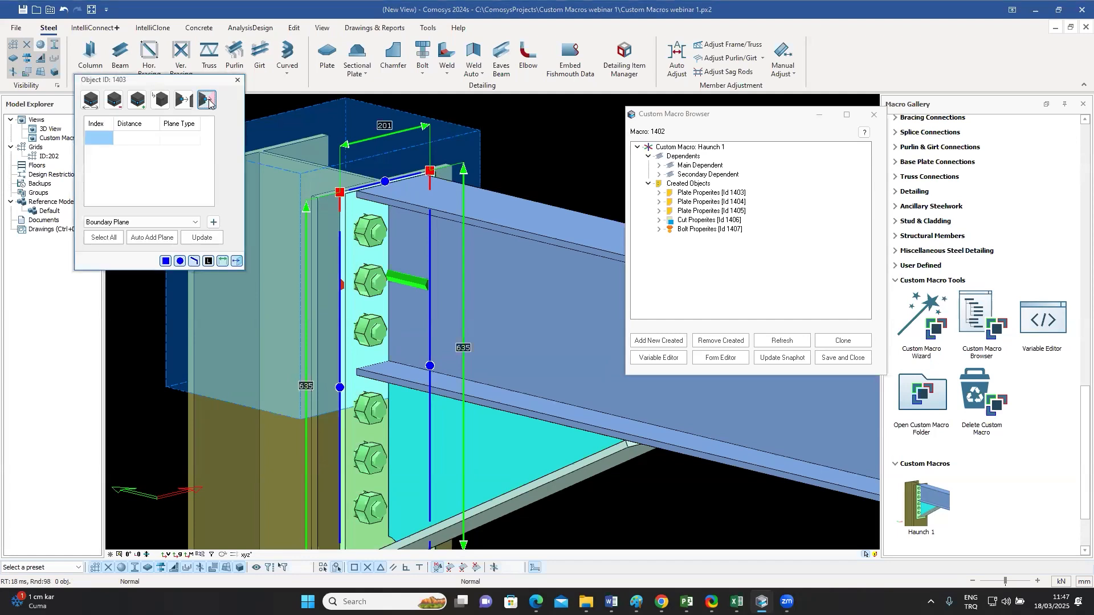
left_click(196, 223)
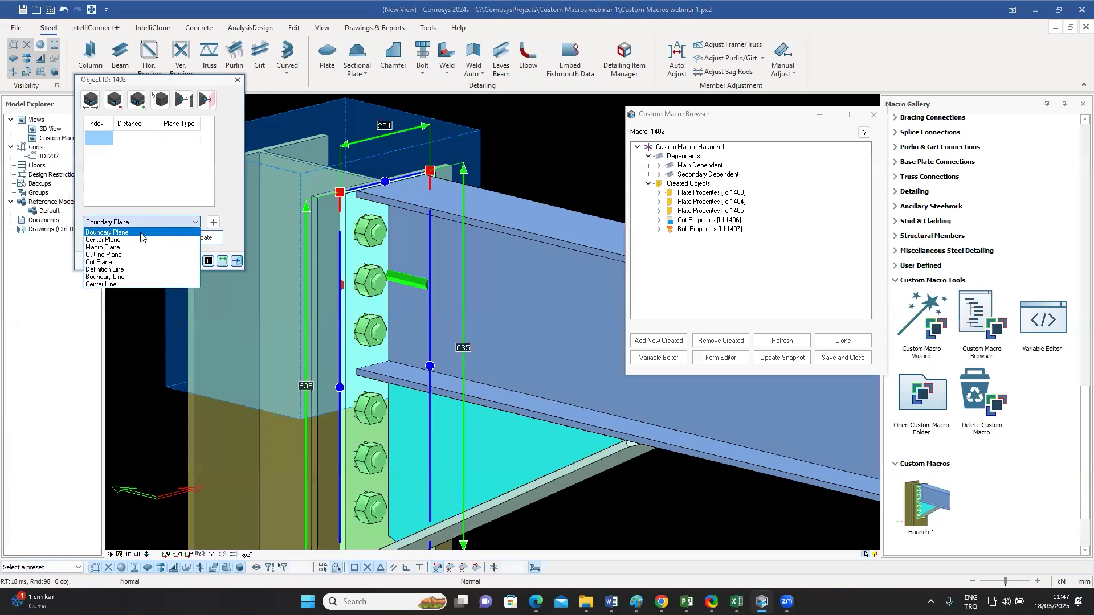
left_click(116, 254)
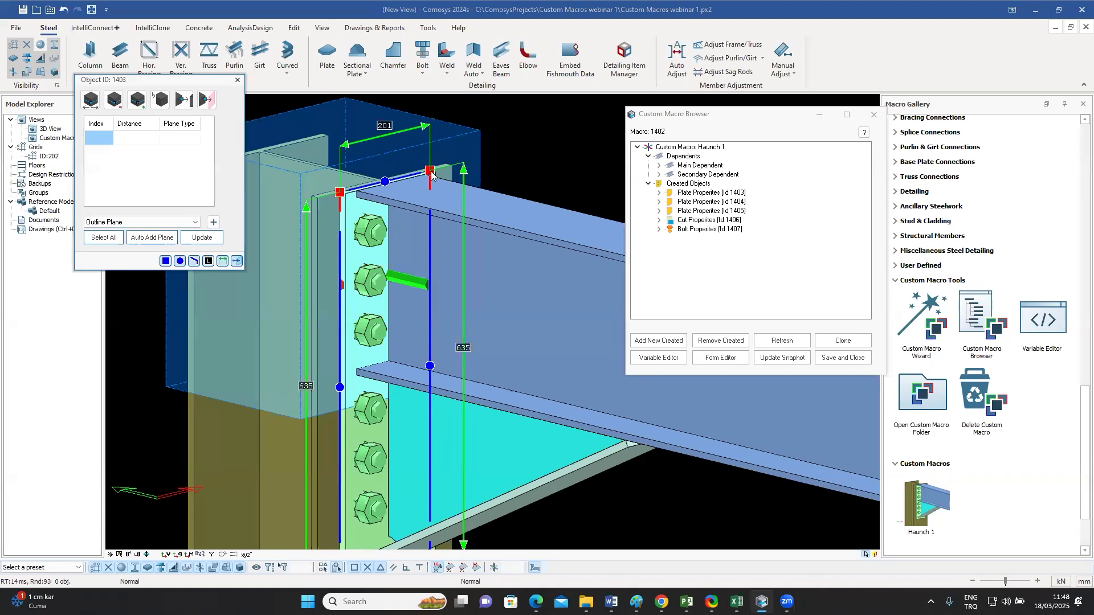
- Bind the end plate's two upper corner points to the beam's top flange plane, using the Outline Plane type
left_click(213, 222)
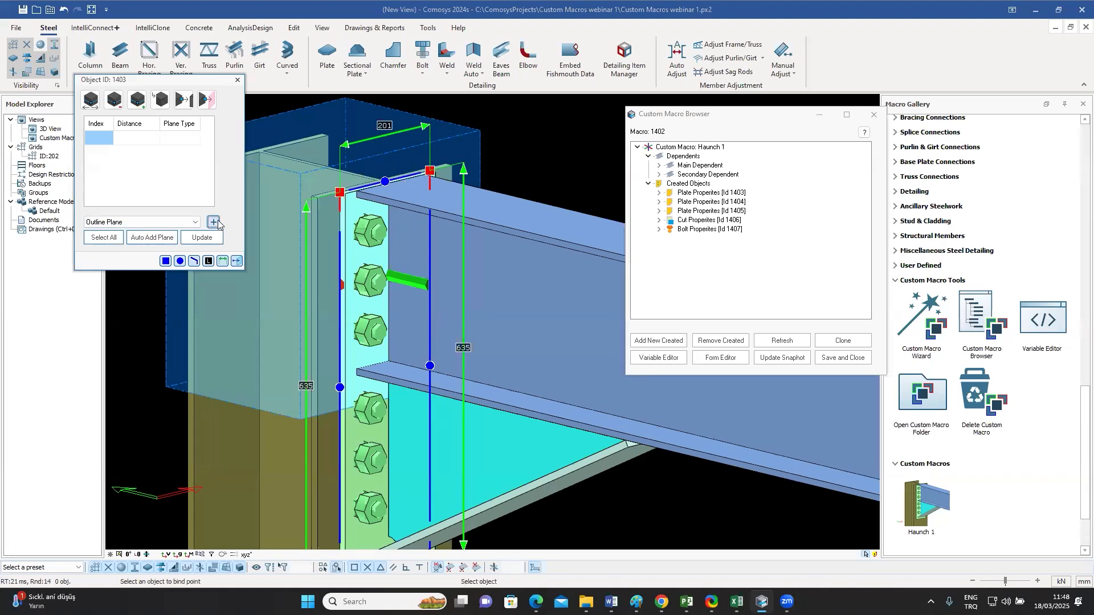
left_click(517, 280)
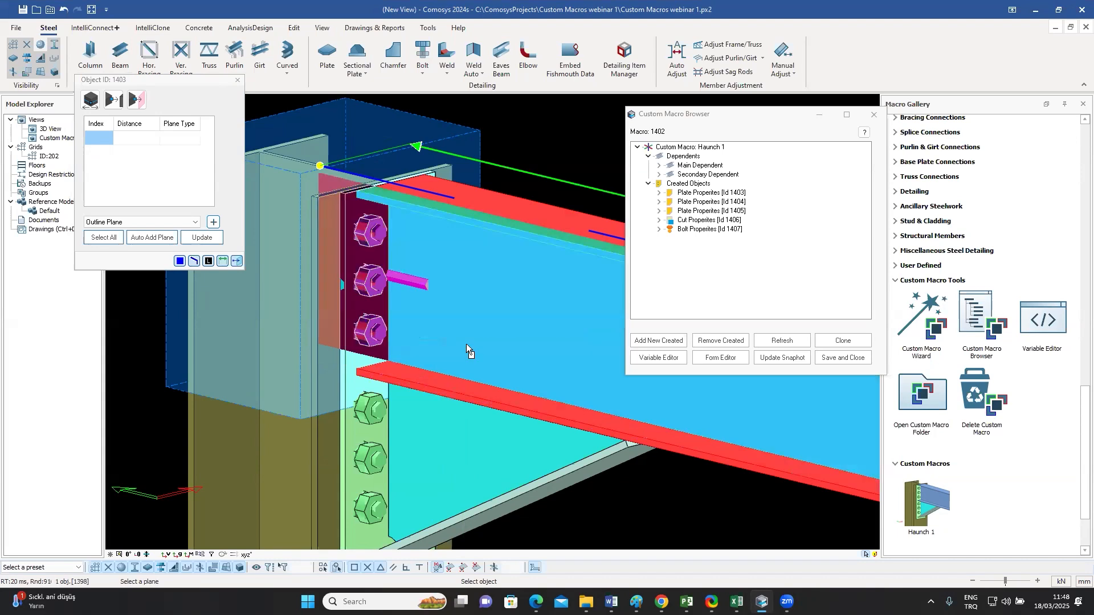
left_click(509, 205)
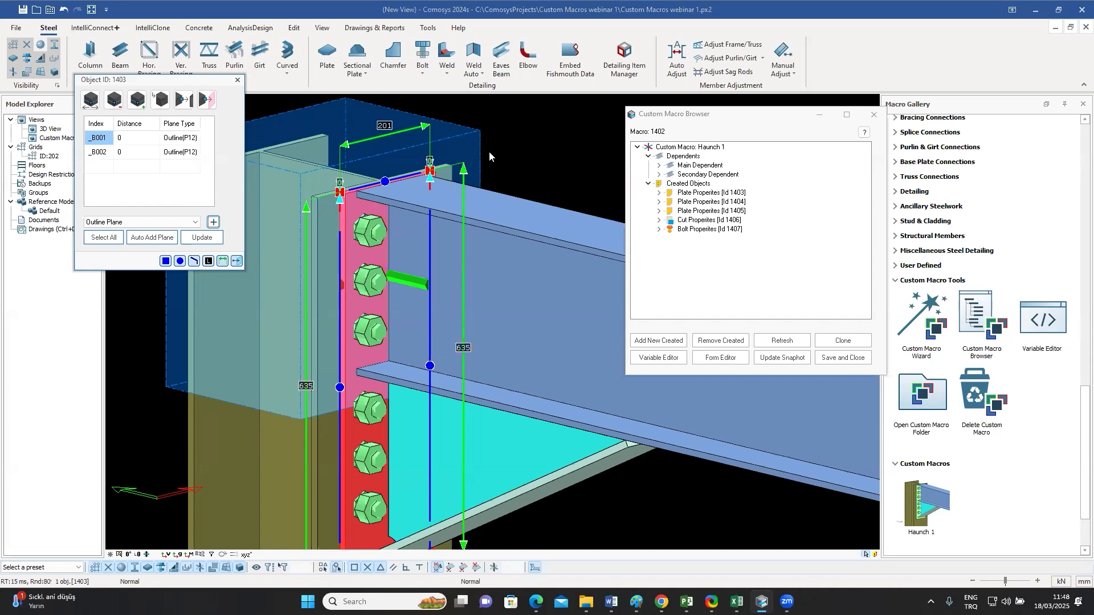
- Bind the column-side cut's two upper corner points to the beam's top flange plane as Outline Plane distances
left_click(462, 150)
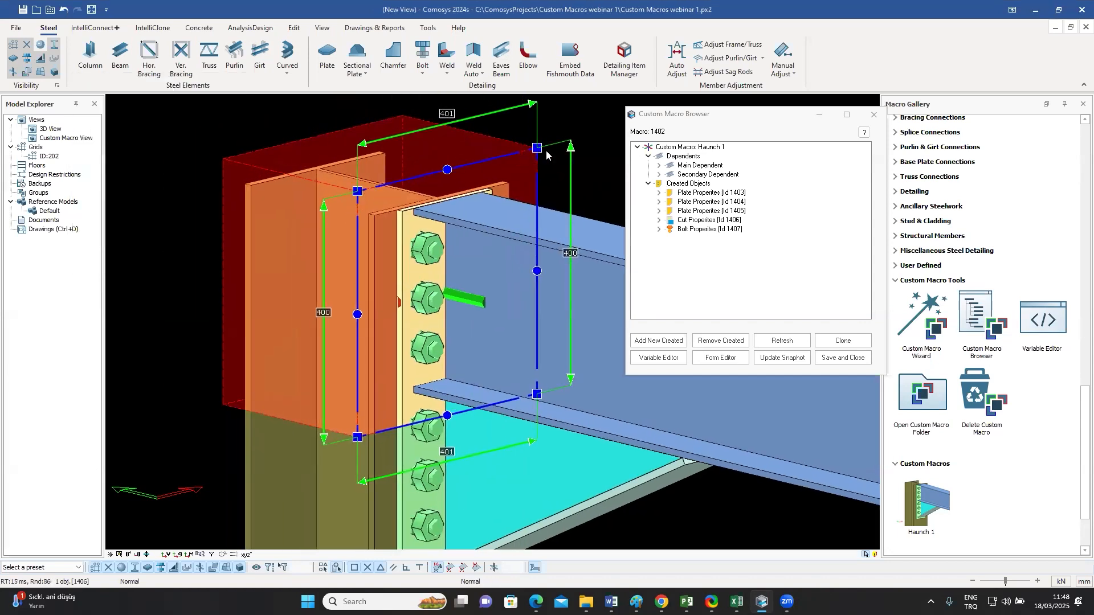
left_click(358, 190)
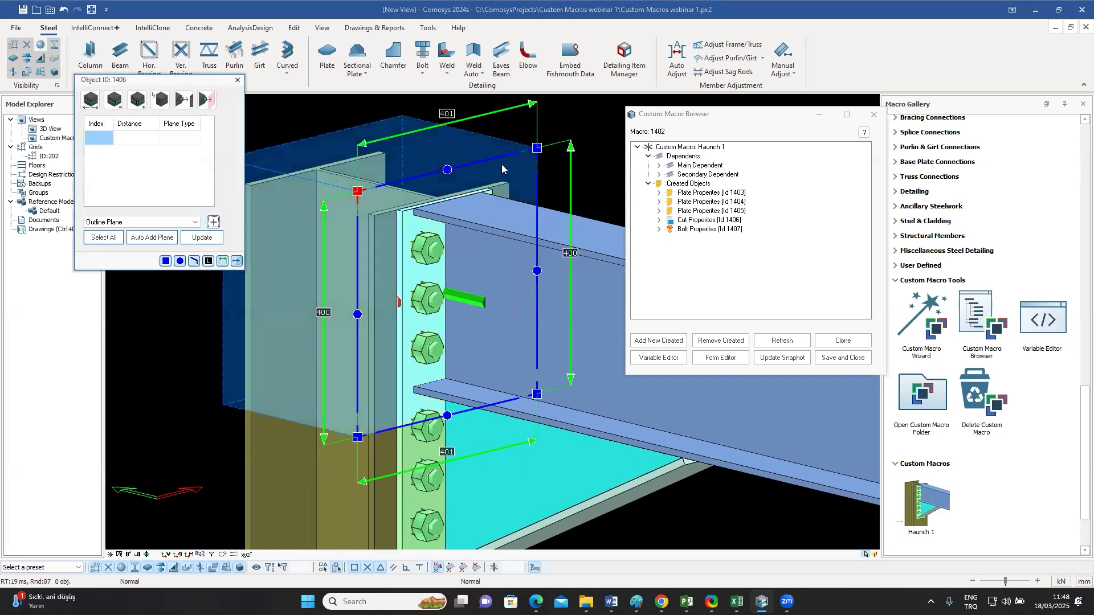
left_click(536, 149)
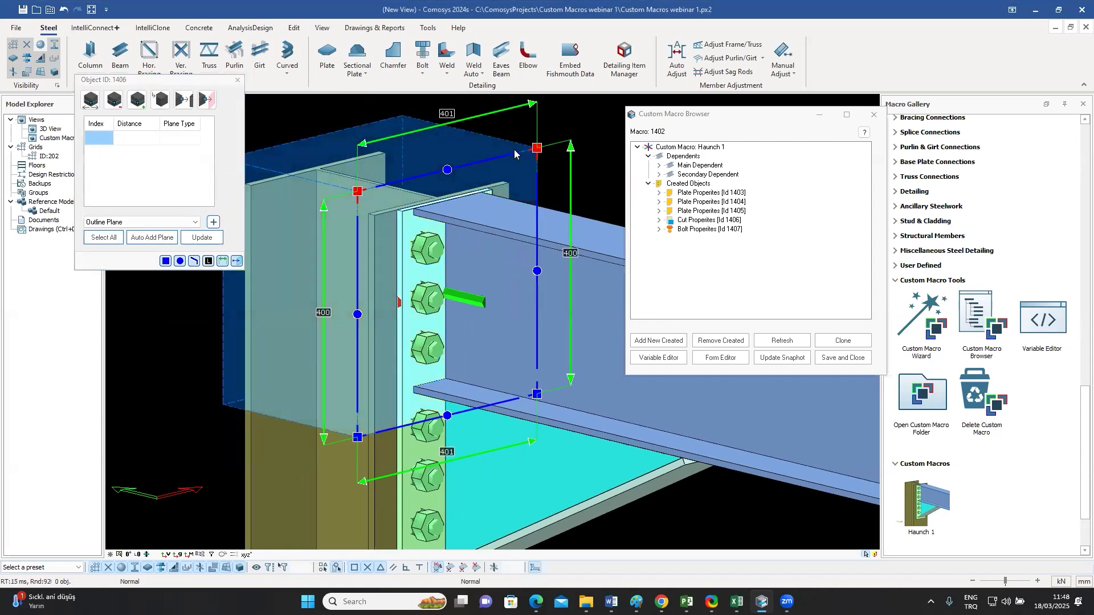
left_click(214, 222)
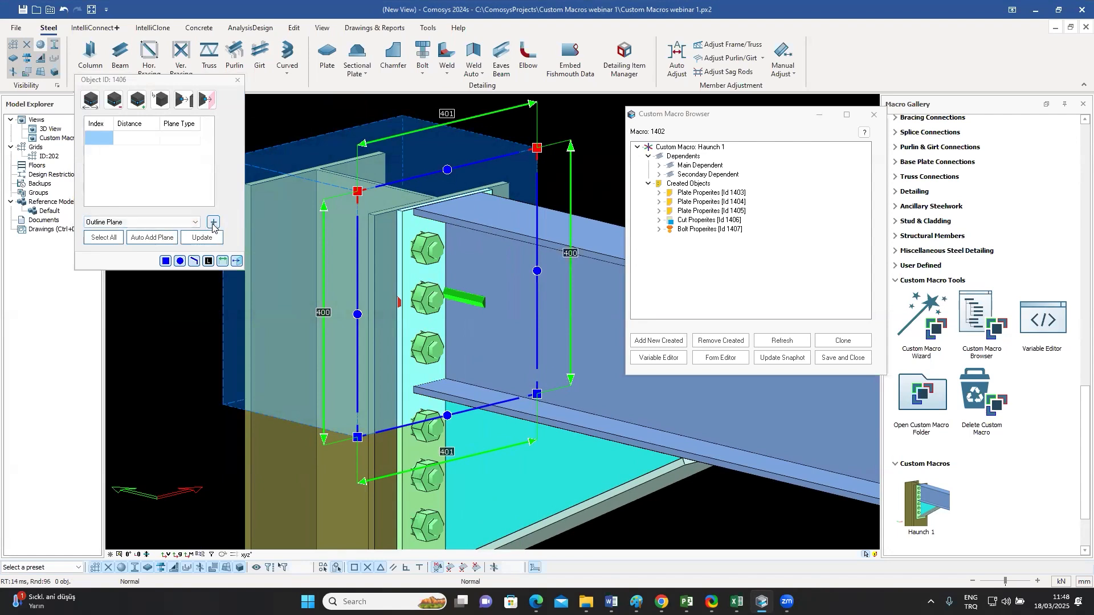
left_click(594, 304)
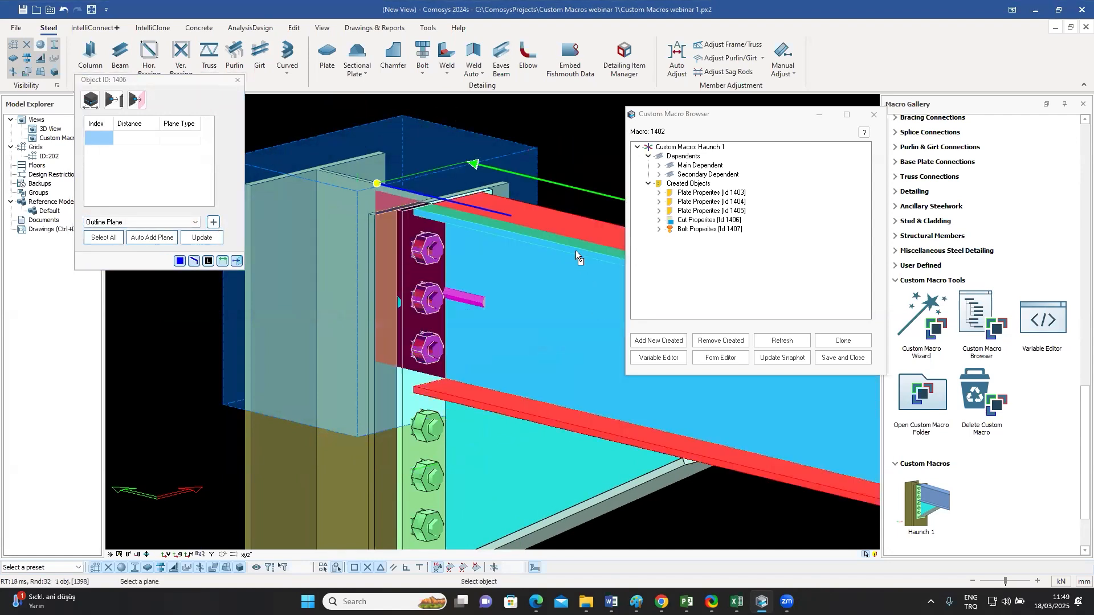
left_click(568, 222)
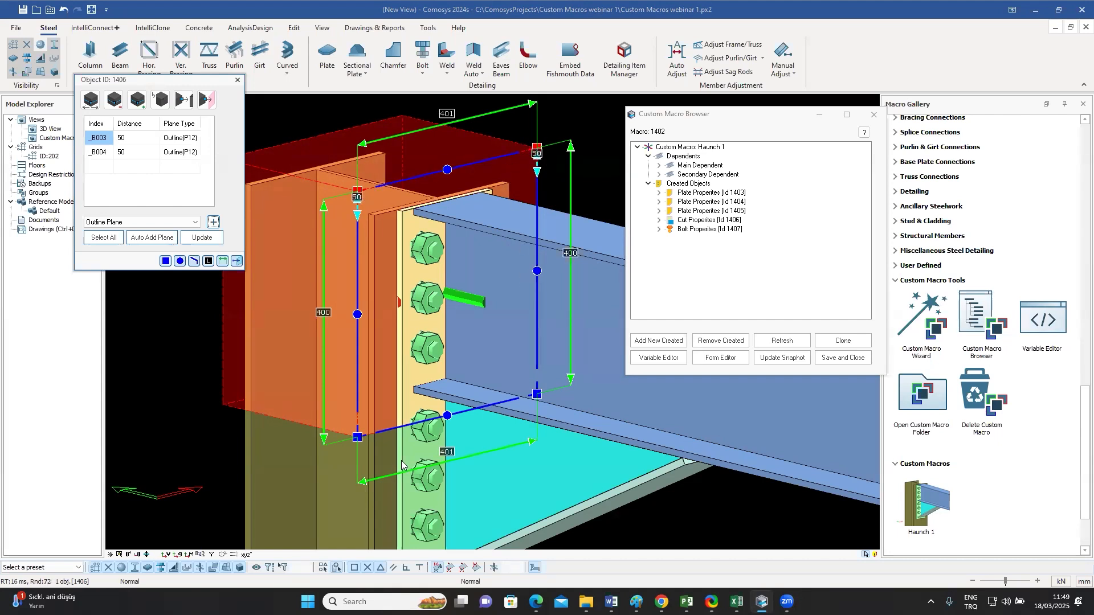
- Bind the cut's two lower corner points to the underside plane of the beam's bottom flange, using Outline Plane
middle_click_drag(543, 454, 530, 417)
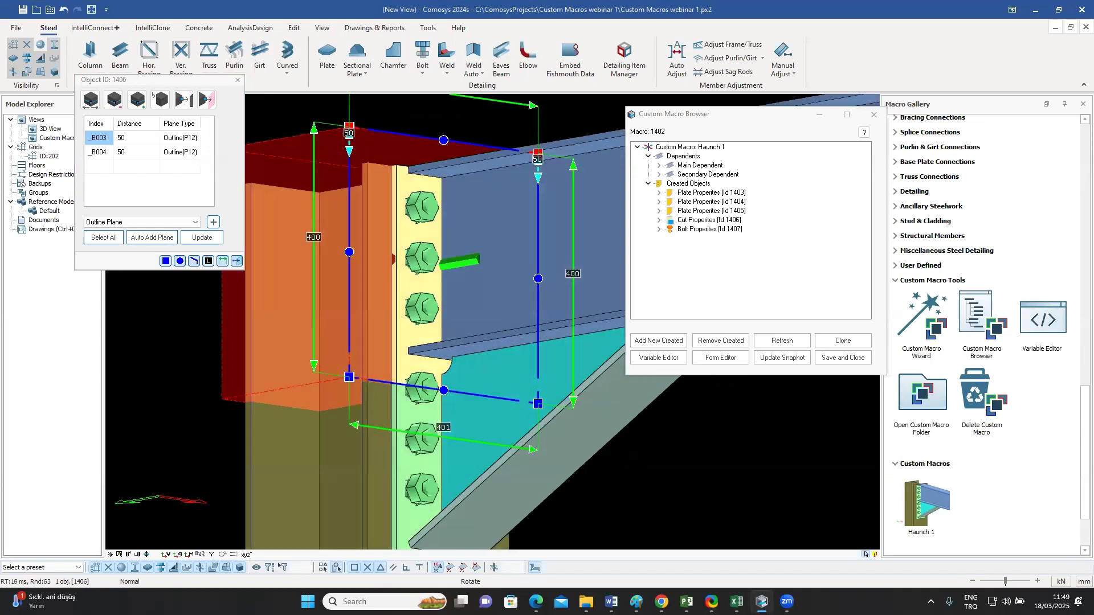
left_click(350, 377)
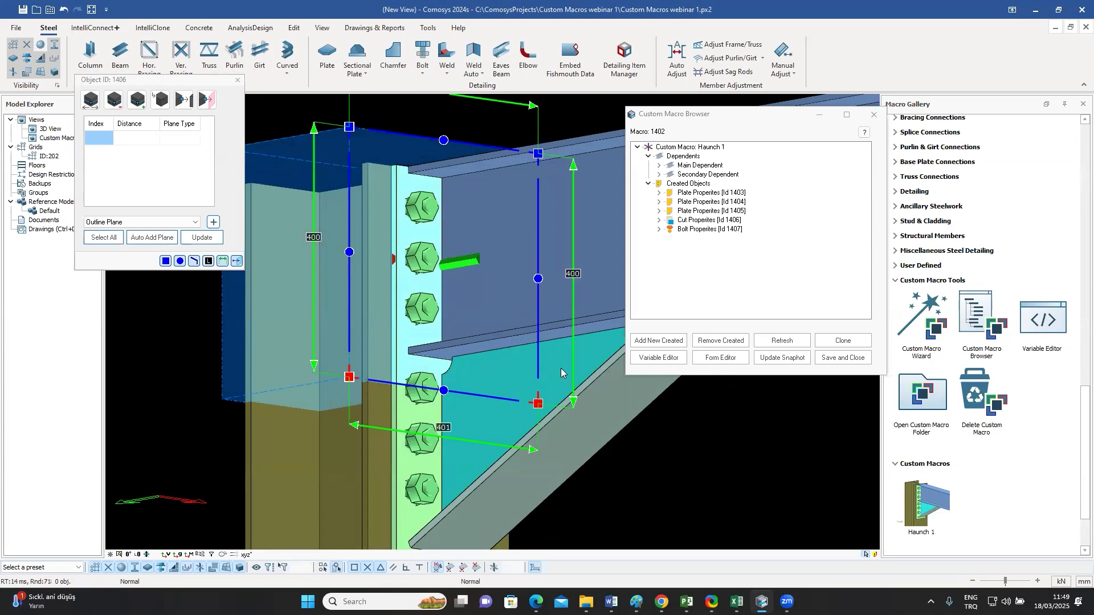
left_click(214, 222)
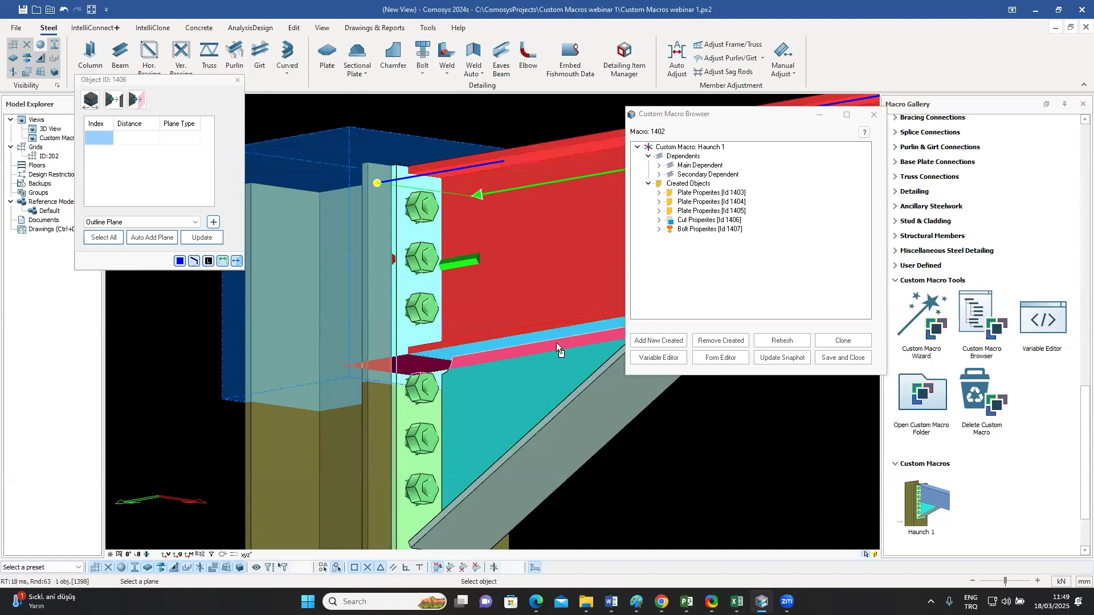
left_click(557, 337)
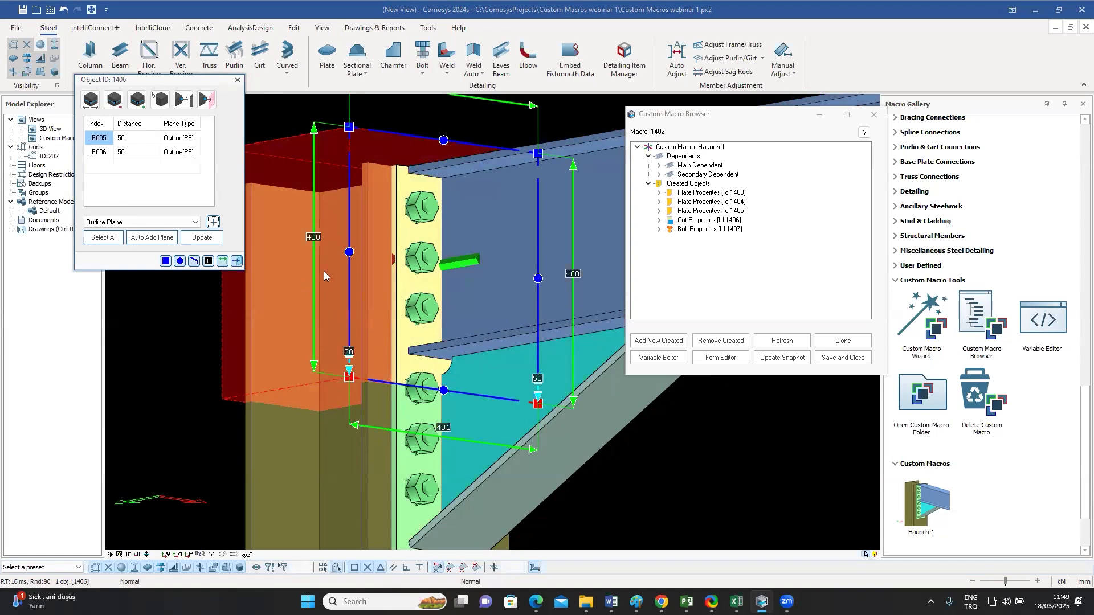
- Update the cut's plane distances, then save the Haunch 1 macro and close the Custom Macro Browser
left_click(202, 237)
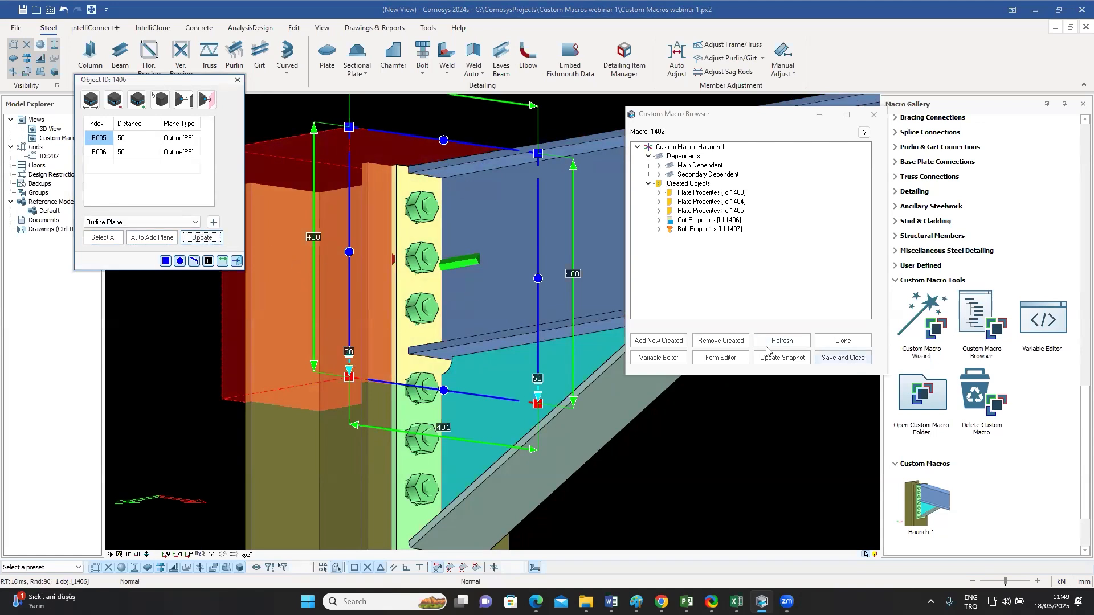
left_click(238, 80)
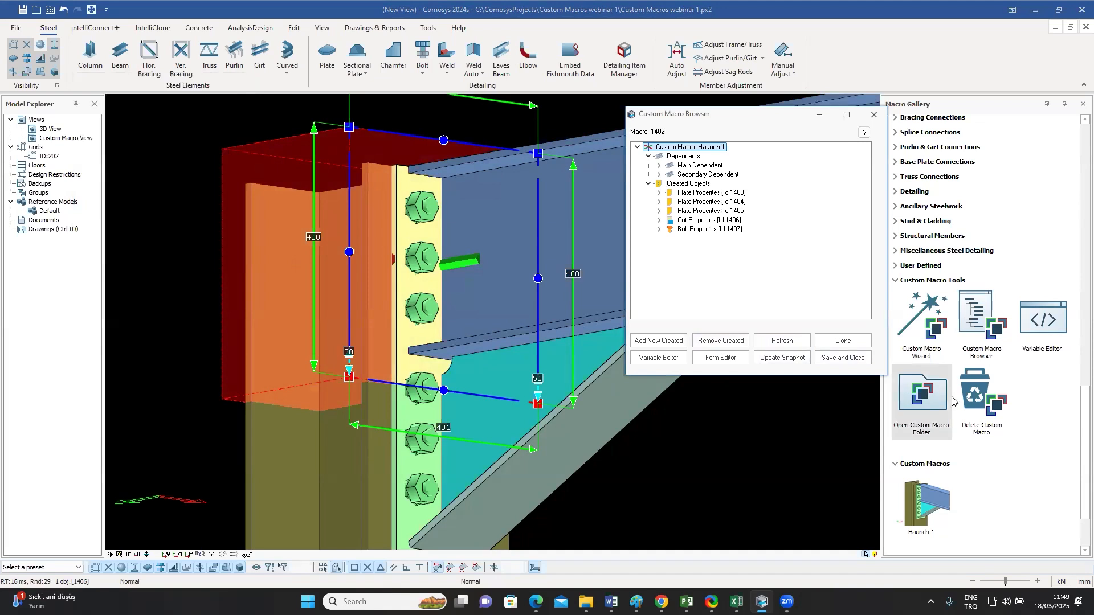
left_click(835, 360)
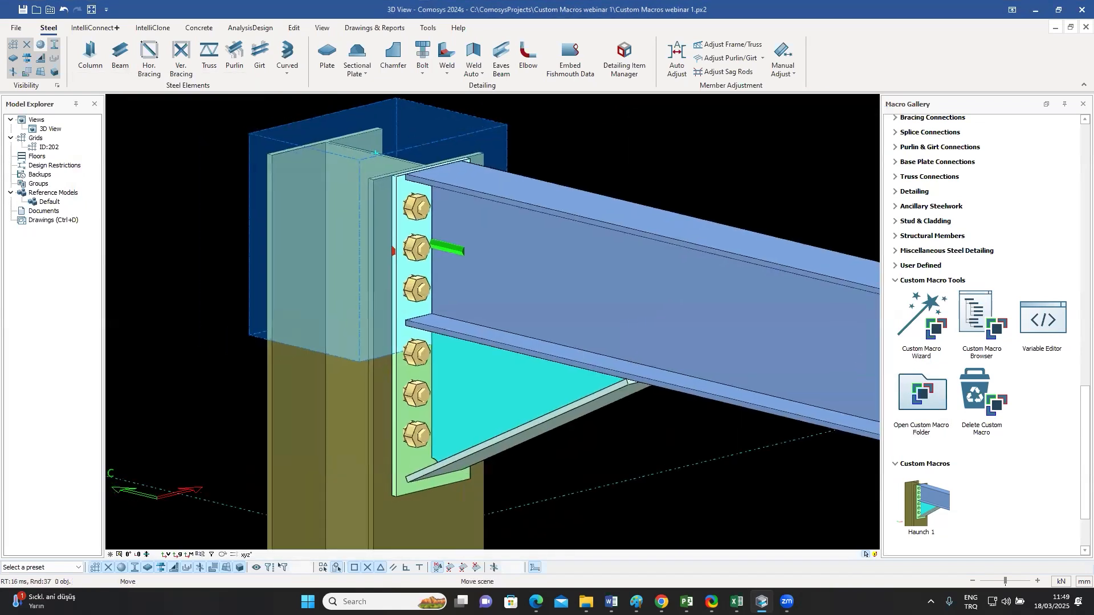
- Test the updated macro by changing the beam's profile to IPE500
left_click(400, 381)
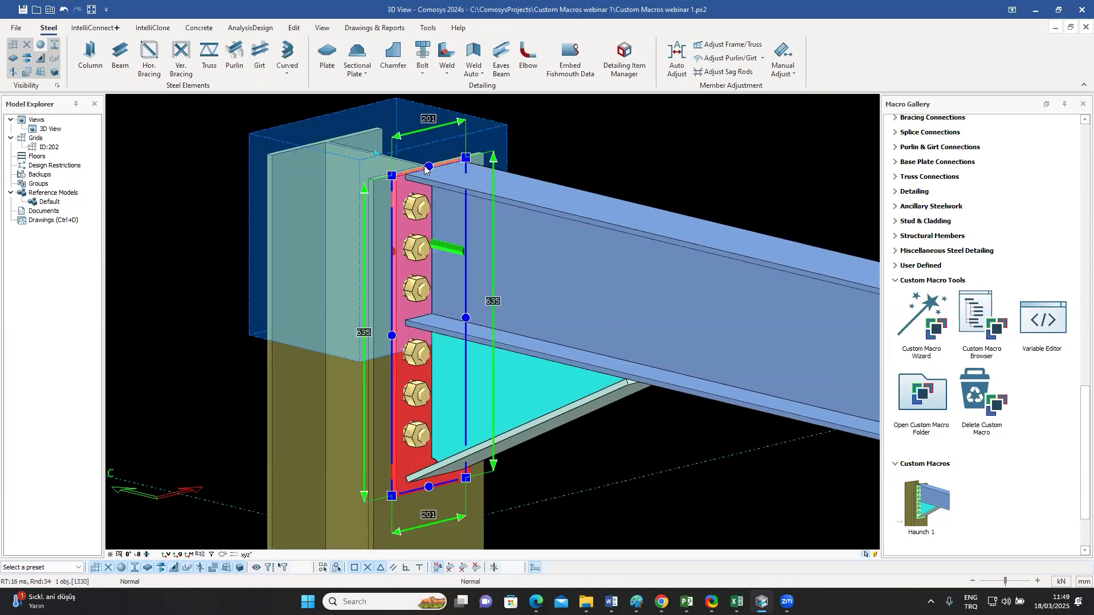
left_click(469, 145)
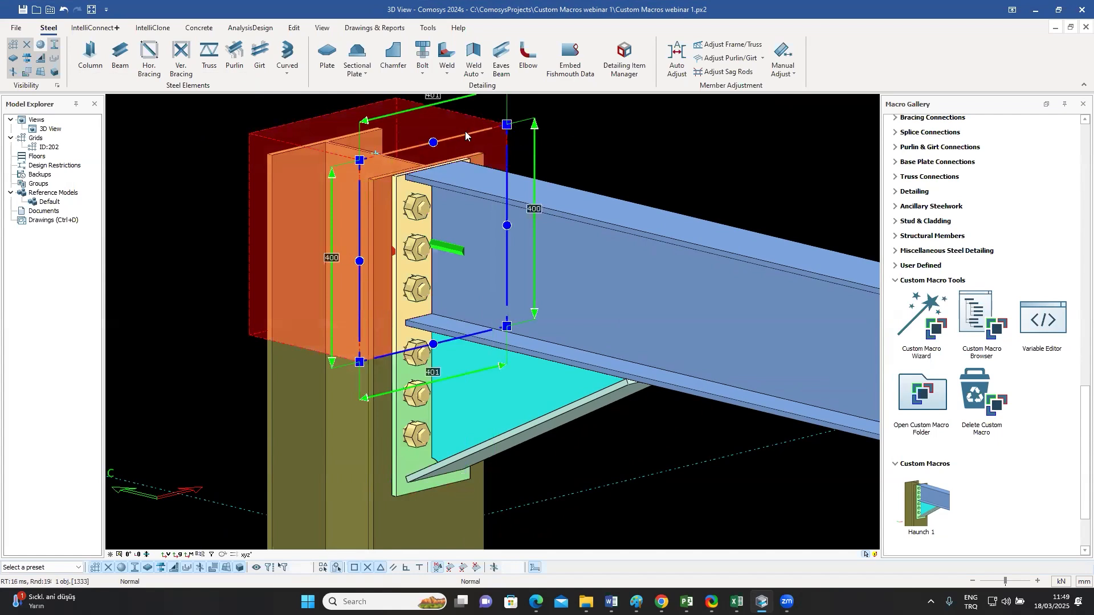
left_click(595, 251)
double_click(596, 251)
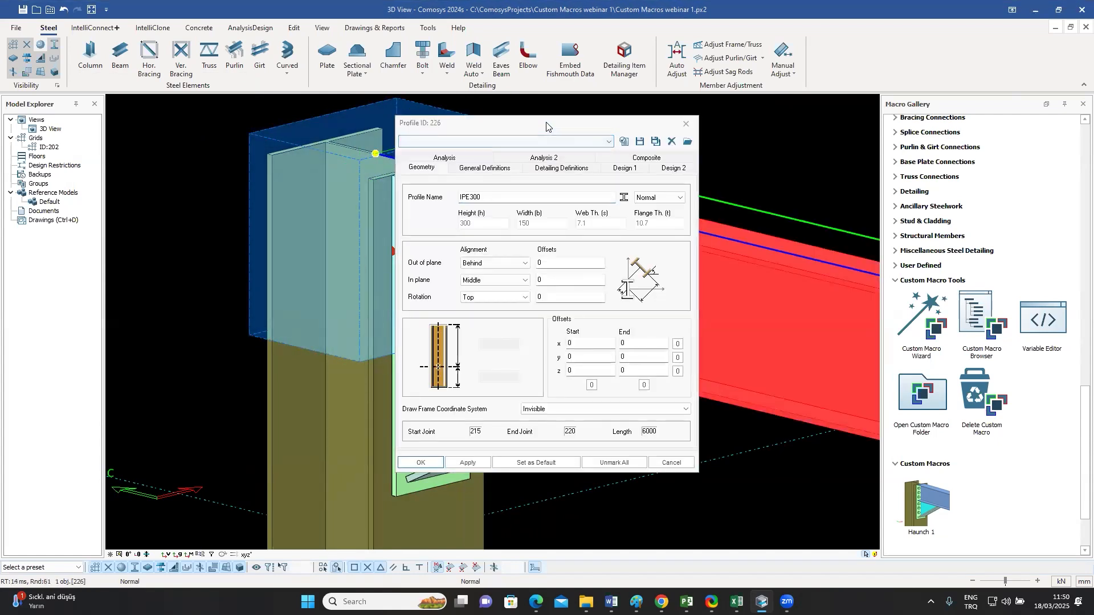
left_click(758, 205)
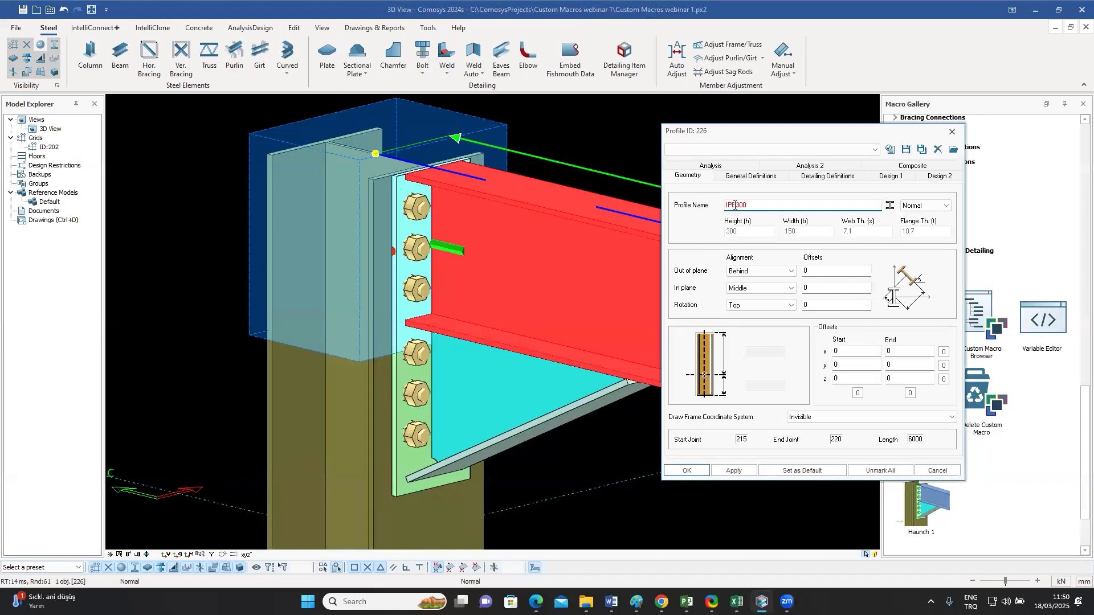
left_click_drag(736, 205, 741, 205)
type("5")
key("Return")
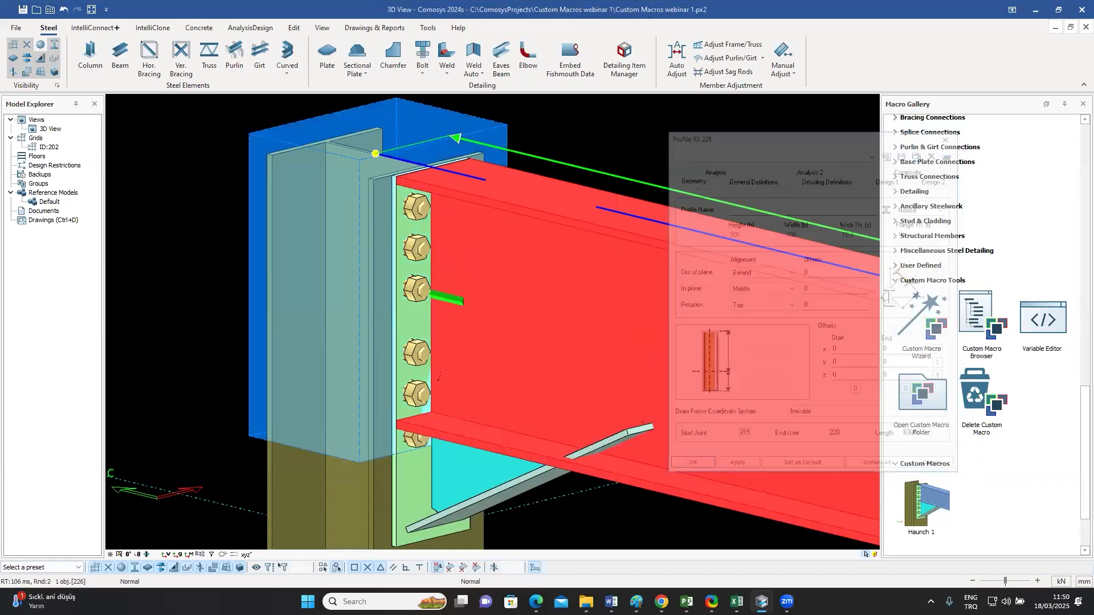
- Check how the end plate, triangular haunch plate and sloped haunch flange plate fit the resized beam
left_click(654, 153)
scroll(654, 191, "down", 2)
middle_click_drag(507, 337, 507, 299)
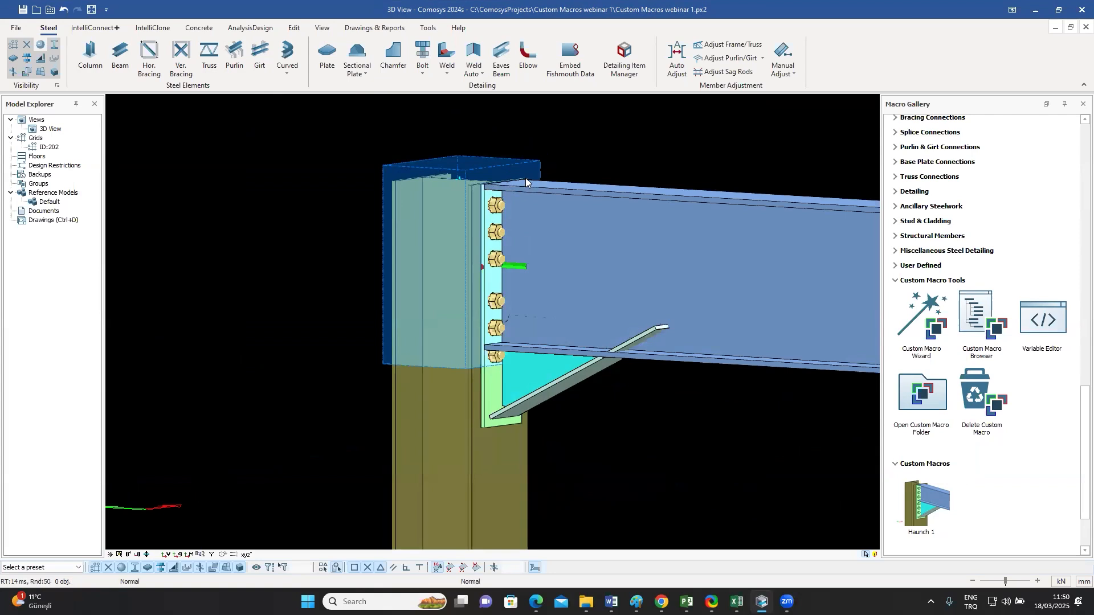
left_click(481, 350)
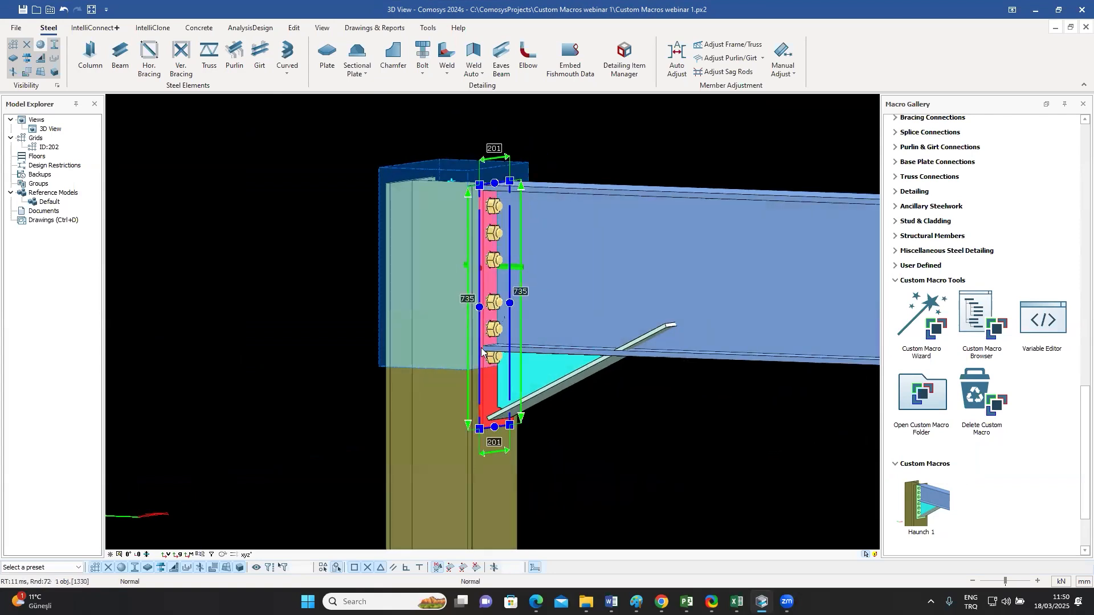
key("Escape")
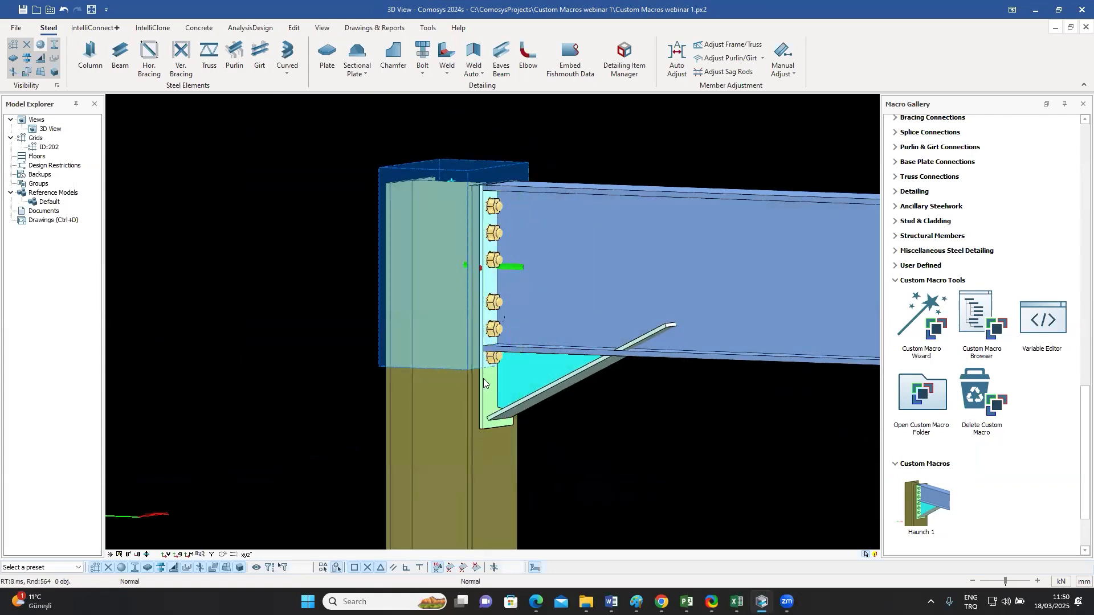
left_click(528, 363)
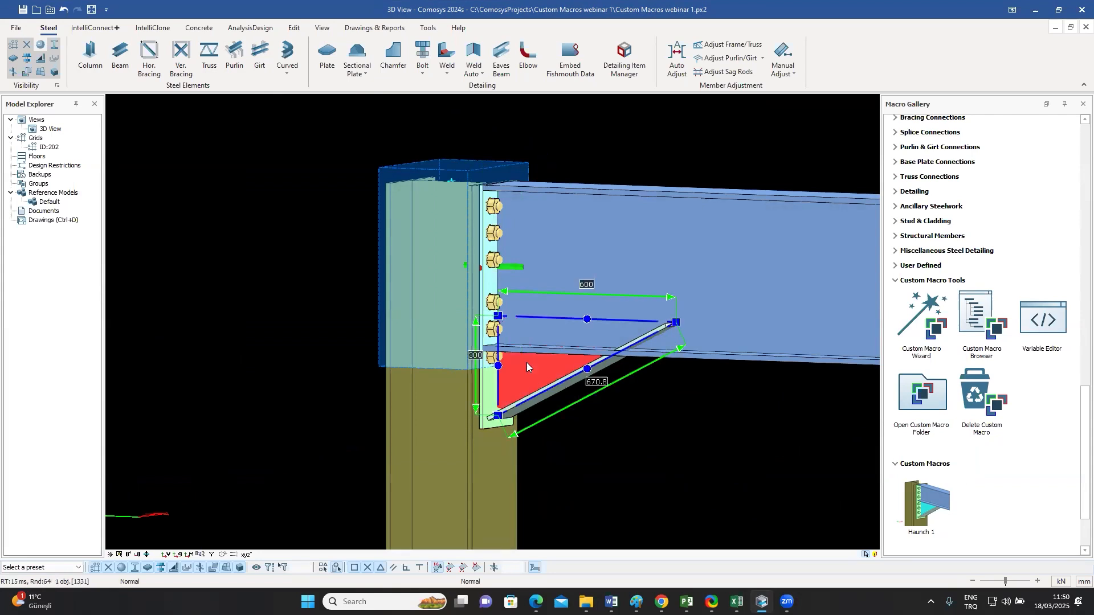
key("Escape")
left_click(577, 382)
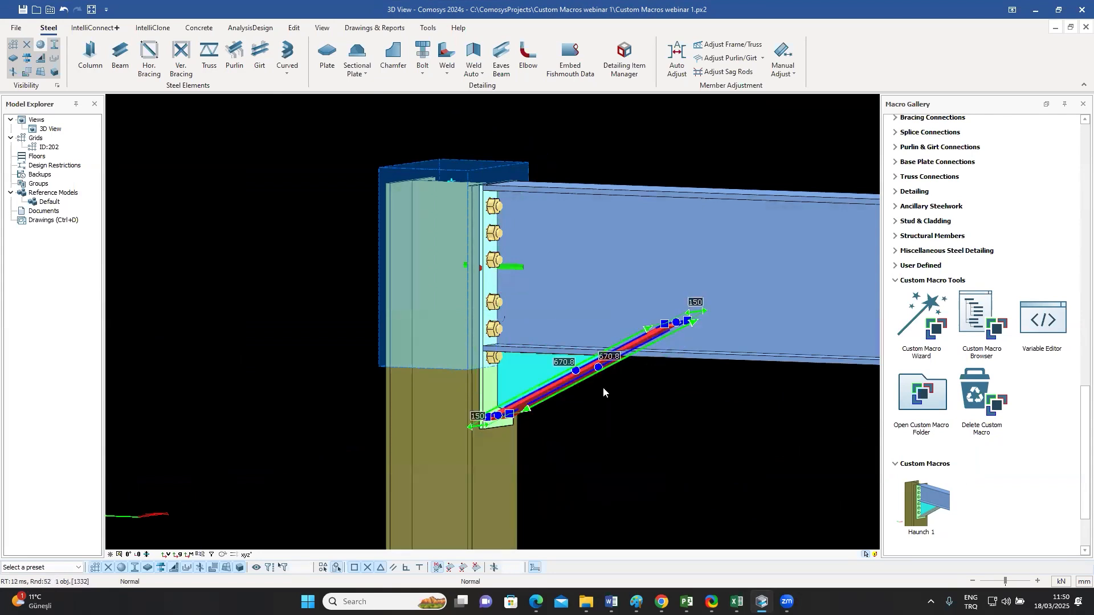
left_click(614, 425)
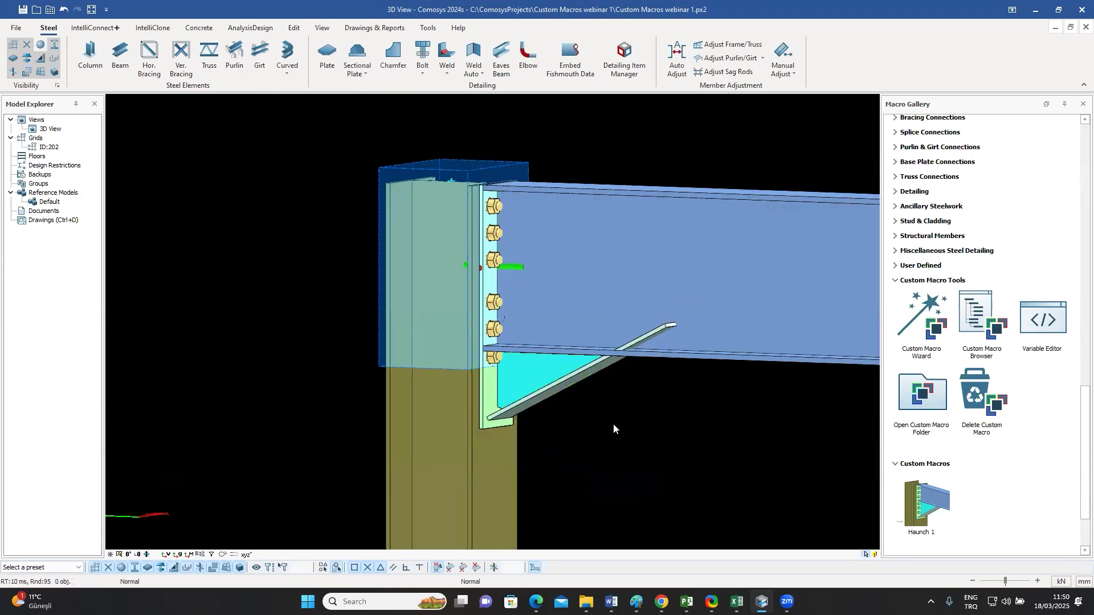
- Check the cut's upper and lower extents against the resized beam's flanges
middle_click_drag(564, 212, 535, 199)
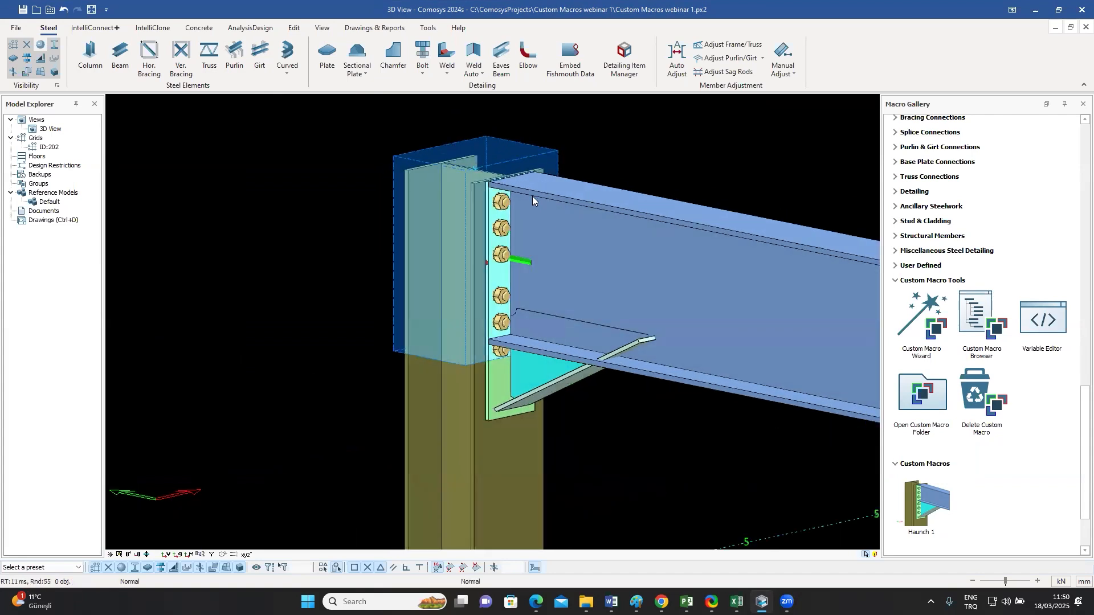
scroll(488, 224, "up", 2)
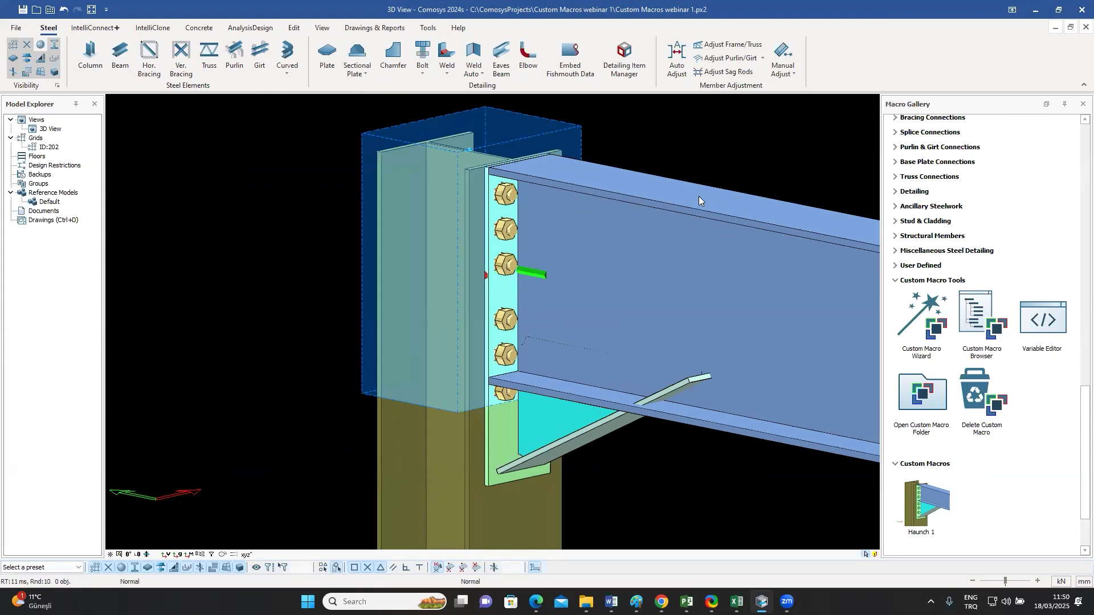
left_click(581, 135)
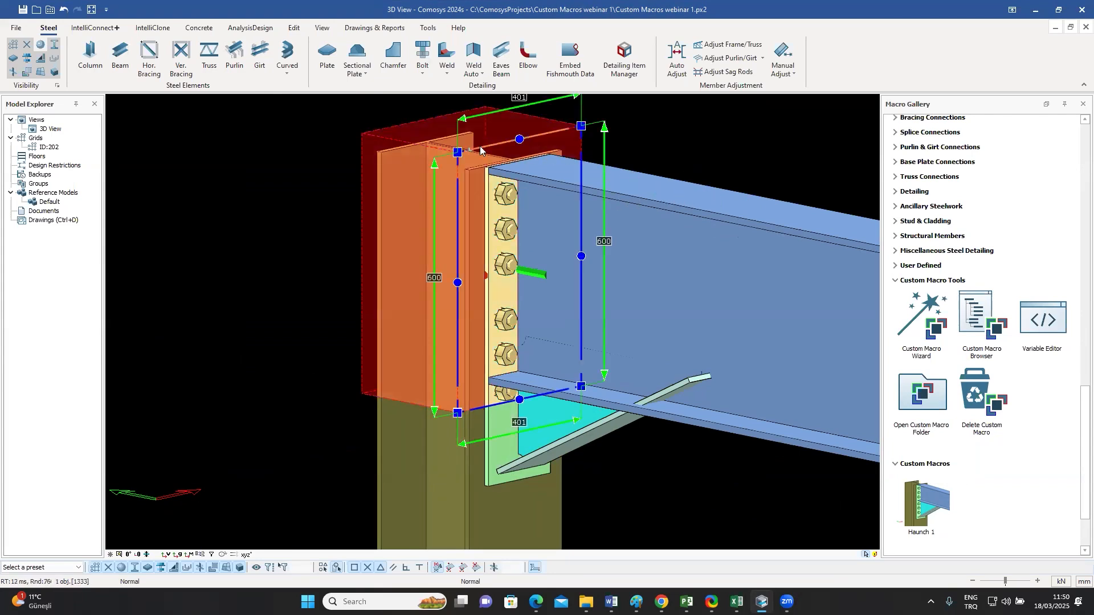
left_click(670, 149)
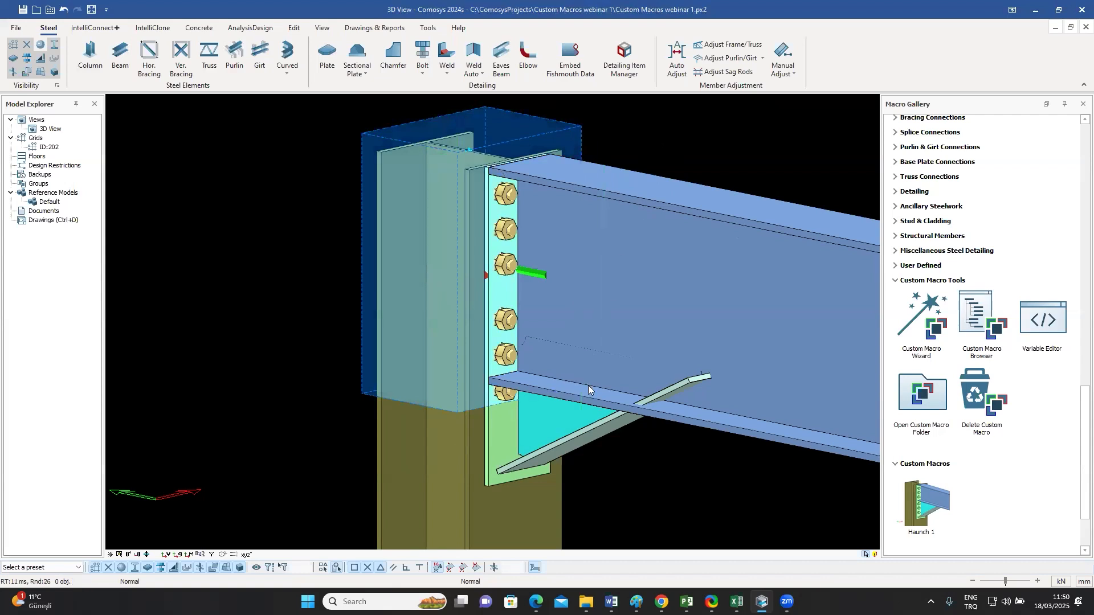
left_click(468, 396)
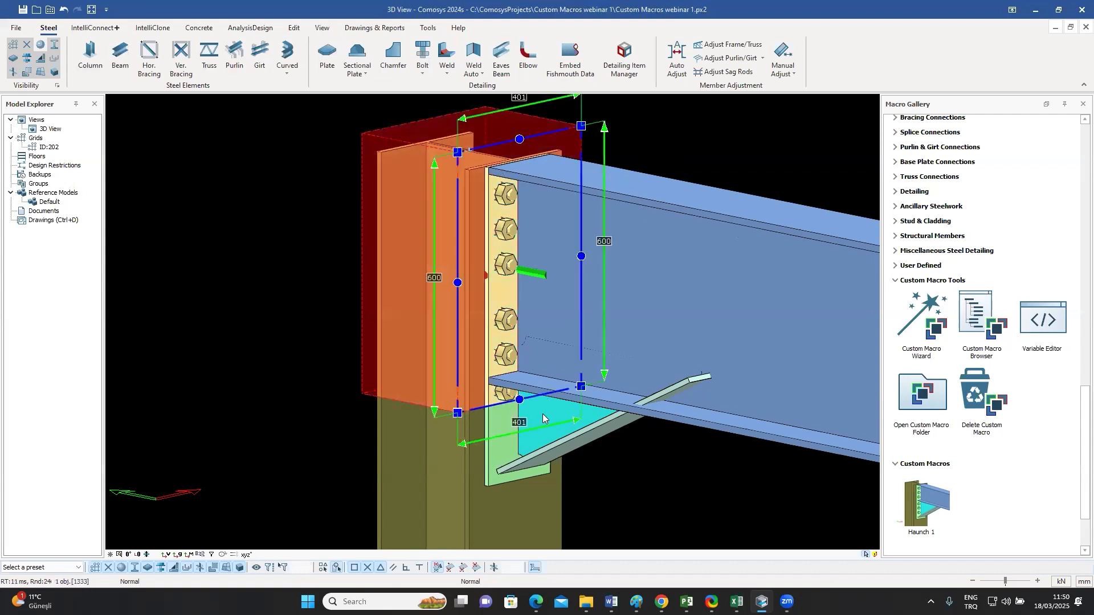
middle_click_drag(603, 410, 670, 386)
scroll(687, 371, "down", 2)
middle_click_drag(698, 423, 511, 360)
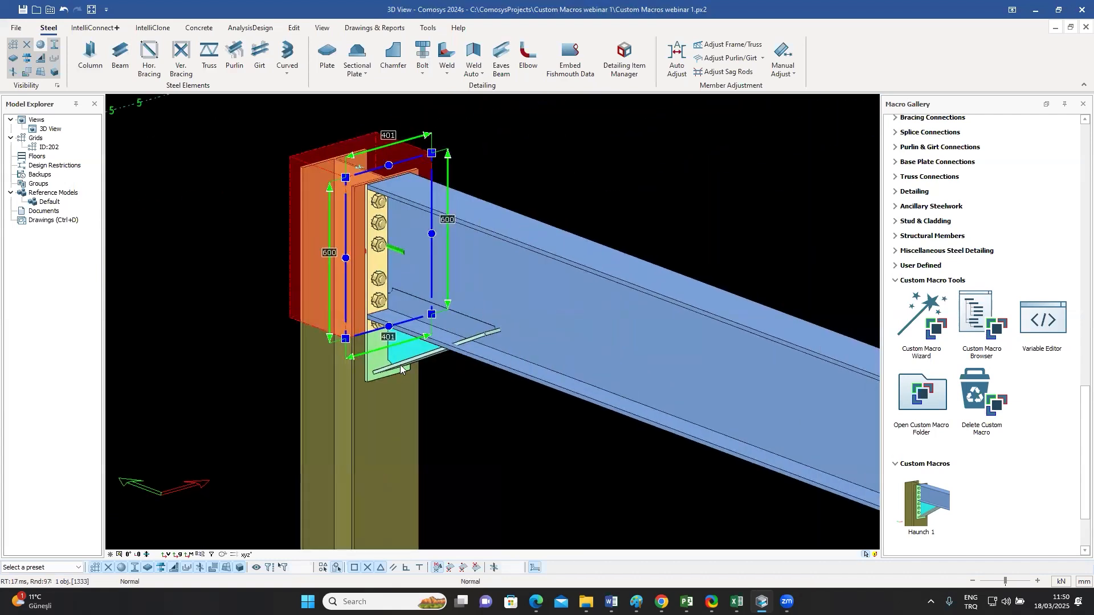
- Examine how the triangular haunch plate and the sloped flange plate sit against the IPE500 beam's lower flange
scroll(400, 365, "up", 2)
left_click(418, 333)
middle_click_drag(532, 406, 617, 434)
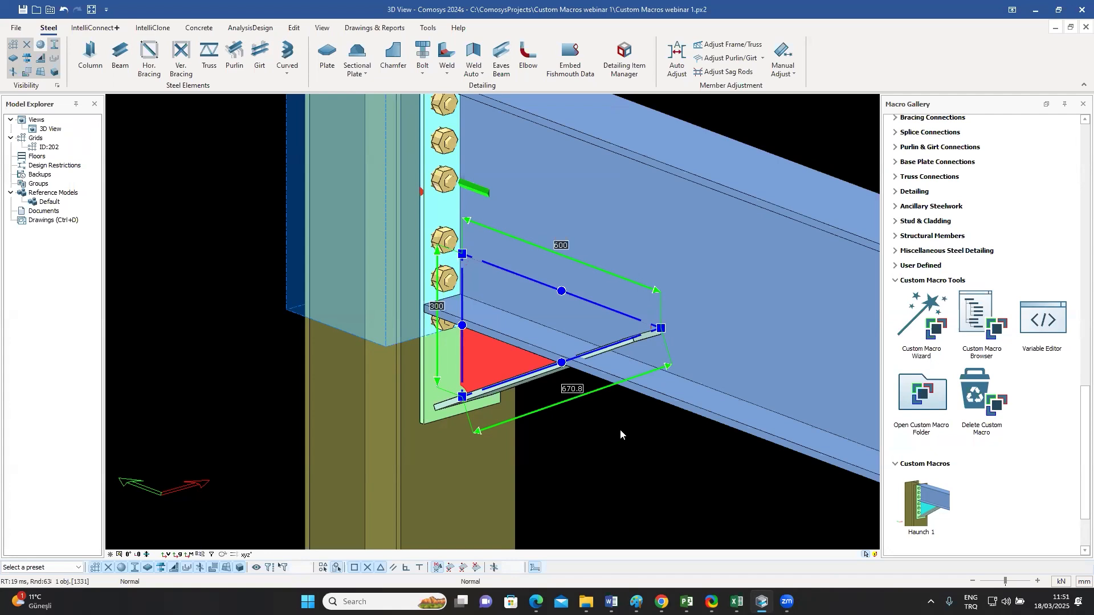
middle_click_drag(646, 457, 661, 428)
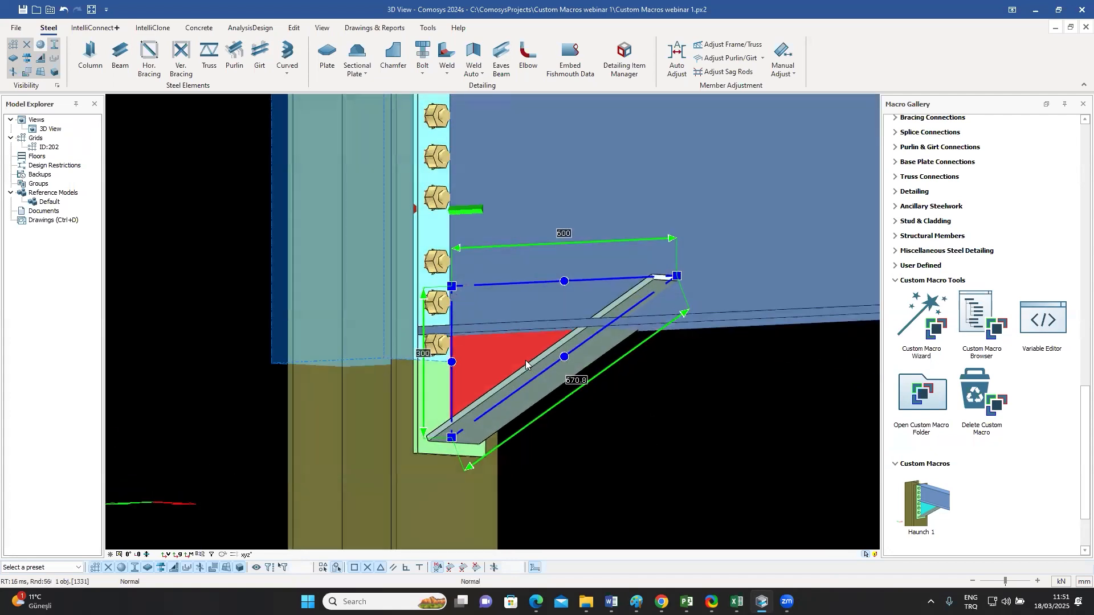
left_click(661, 428)
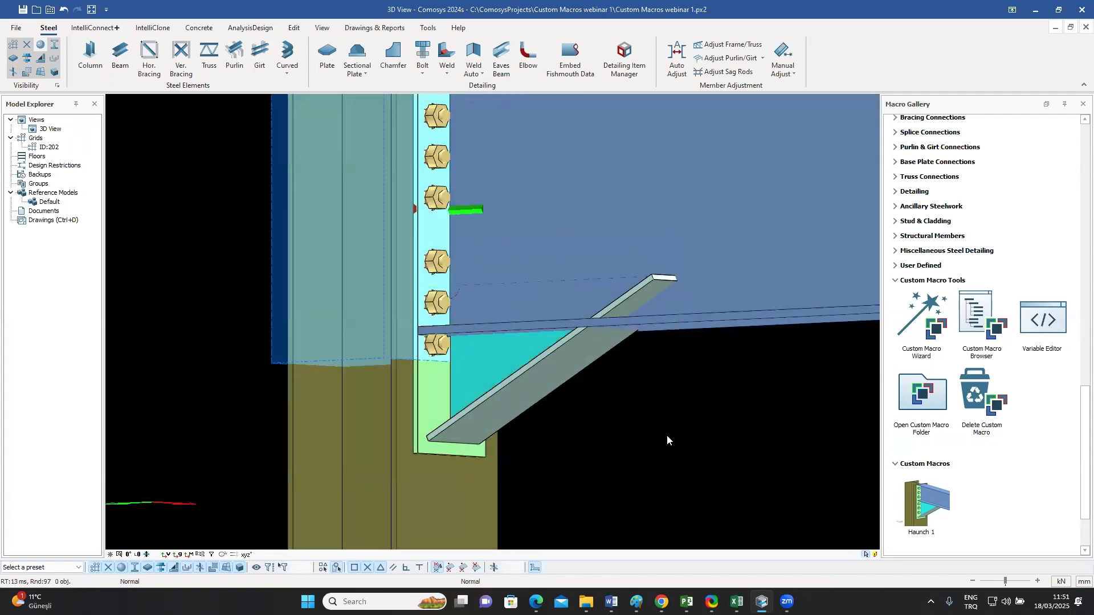
- Return the beam to IPE300 and check the triangular haunch plate's upper edge along the beam's lower flange
scroll(666, 436, "down", 2)
scroll(741, 399, "down", 1)
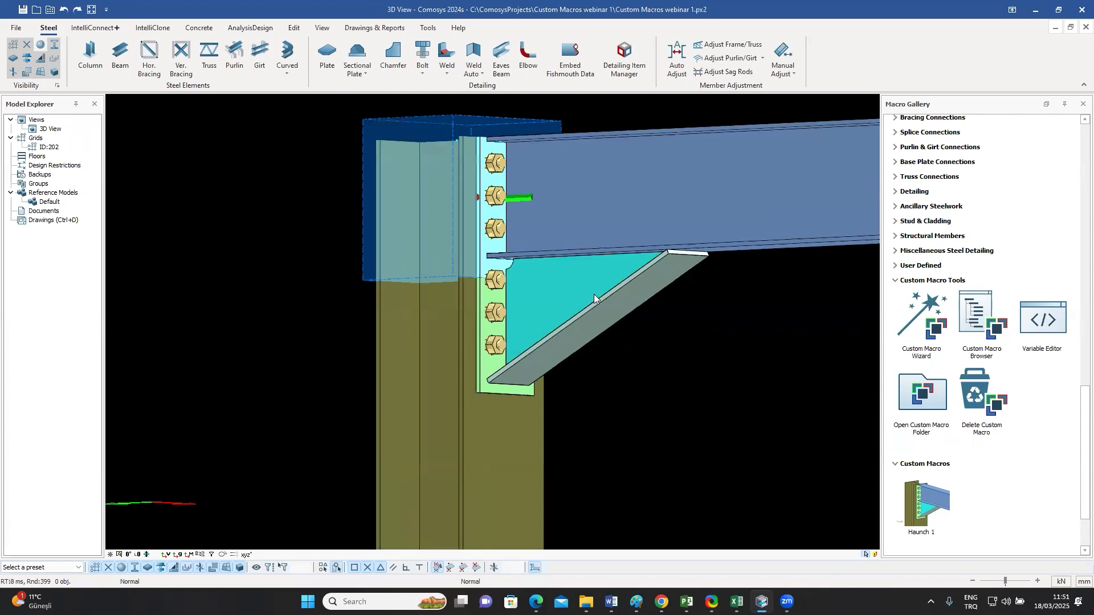
left_click(557, 274)
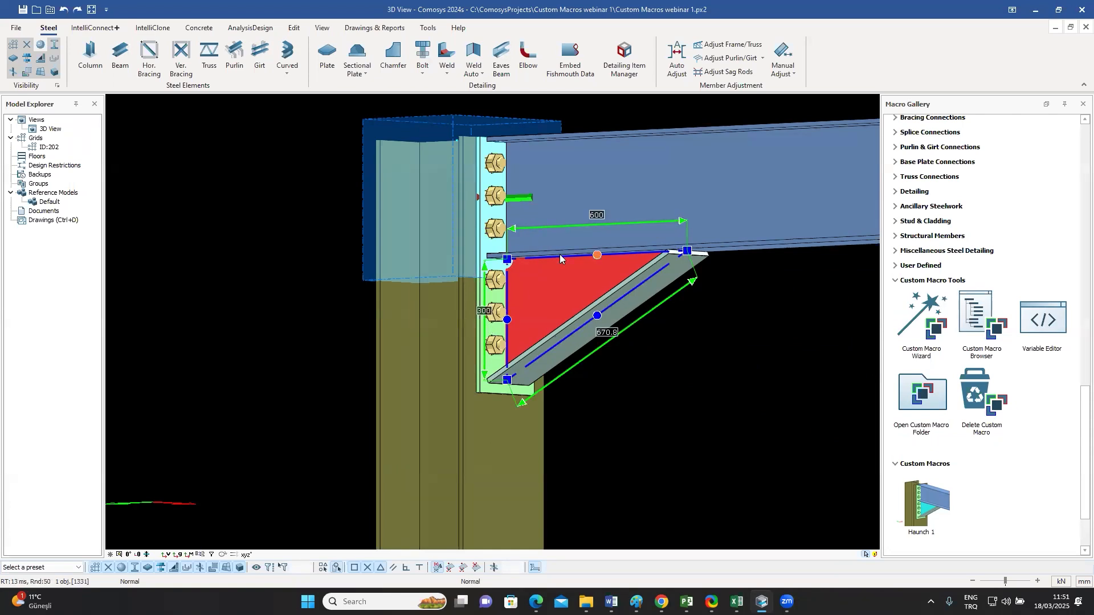
middle_click_drag(608, 239, 606, 272)
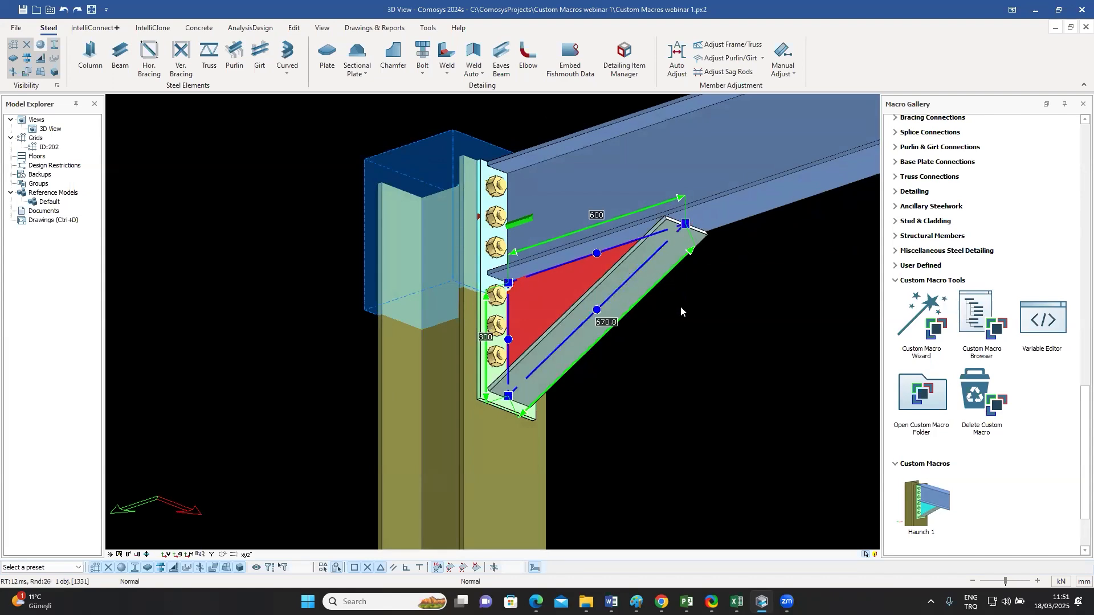
left_click(676, 347)
left_click(562, 284)
key("Escape")
middle_click_drag(701, 320, 616, 302)
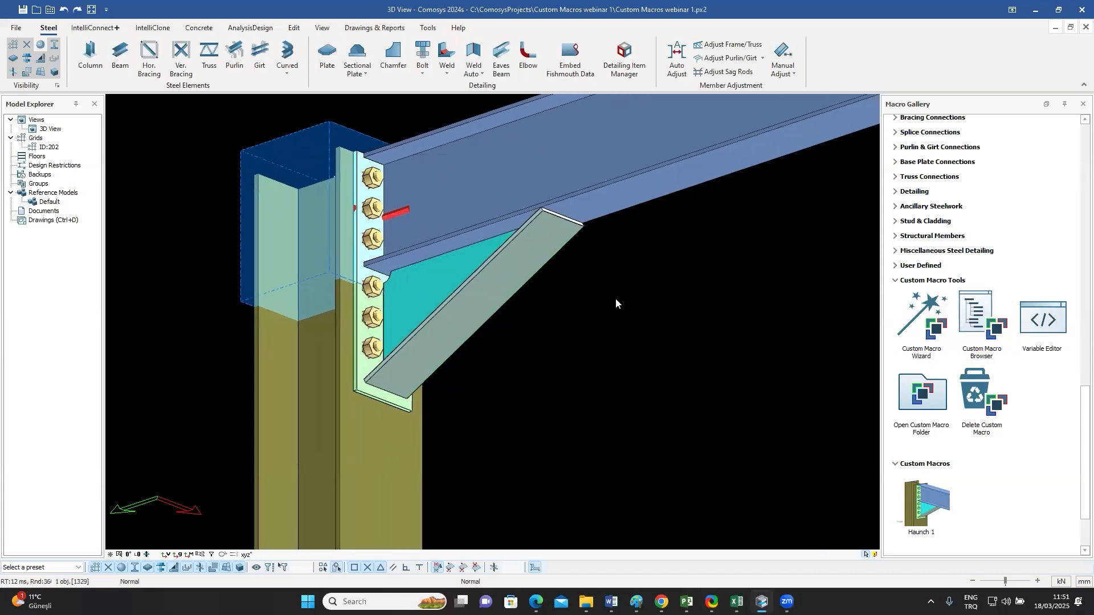
- Open the Haunch 1 macro for editing and bind the triangular plate's two upper corners to the beam's lower flange outline plane at distance 0
left_click(980, 313)
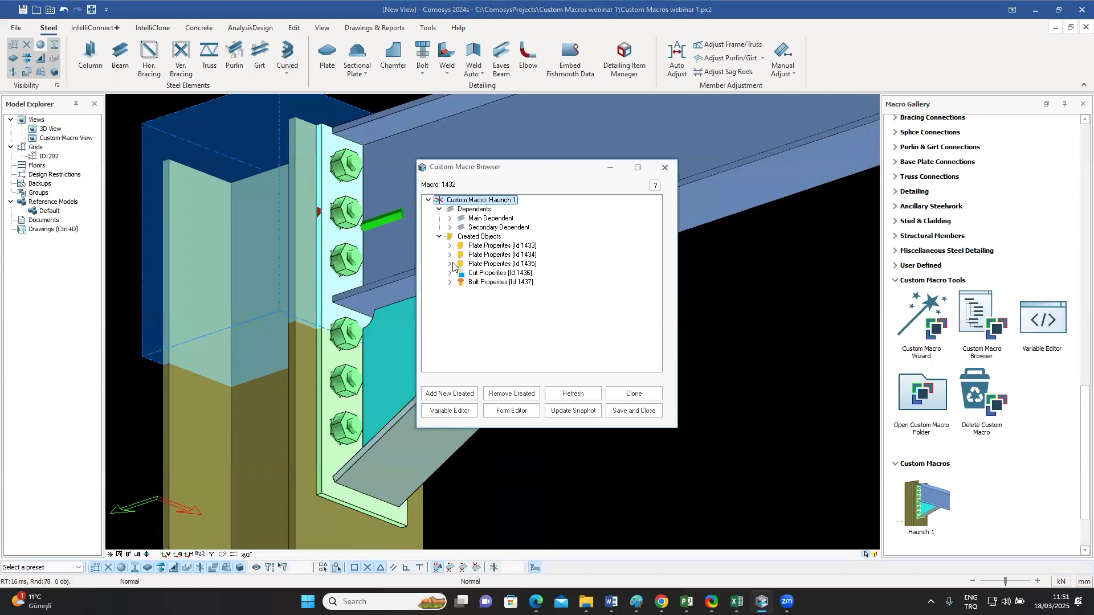
left_click_drag(537, 173, 825, 151)
left_click(450, 290)
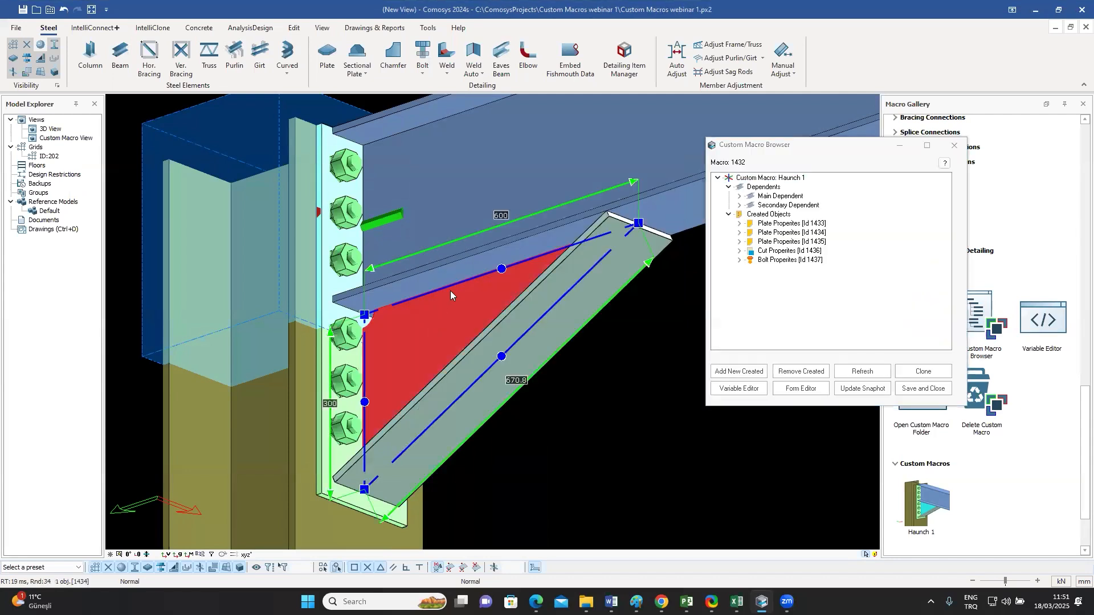
left_click(637, 223)
left_click(364, 316)
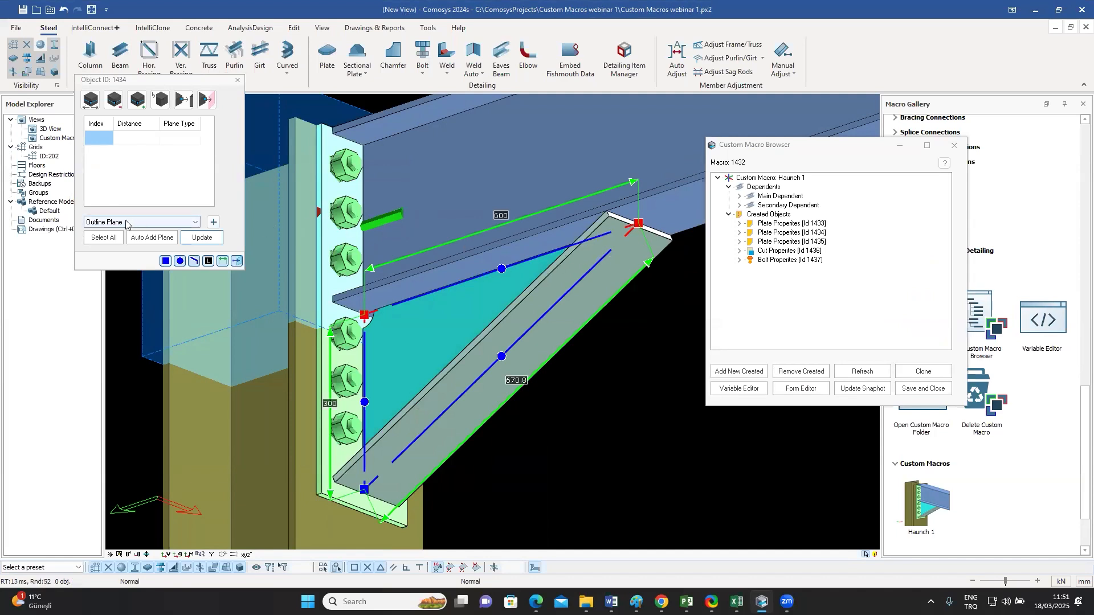
left_click(213, 224)
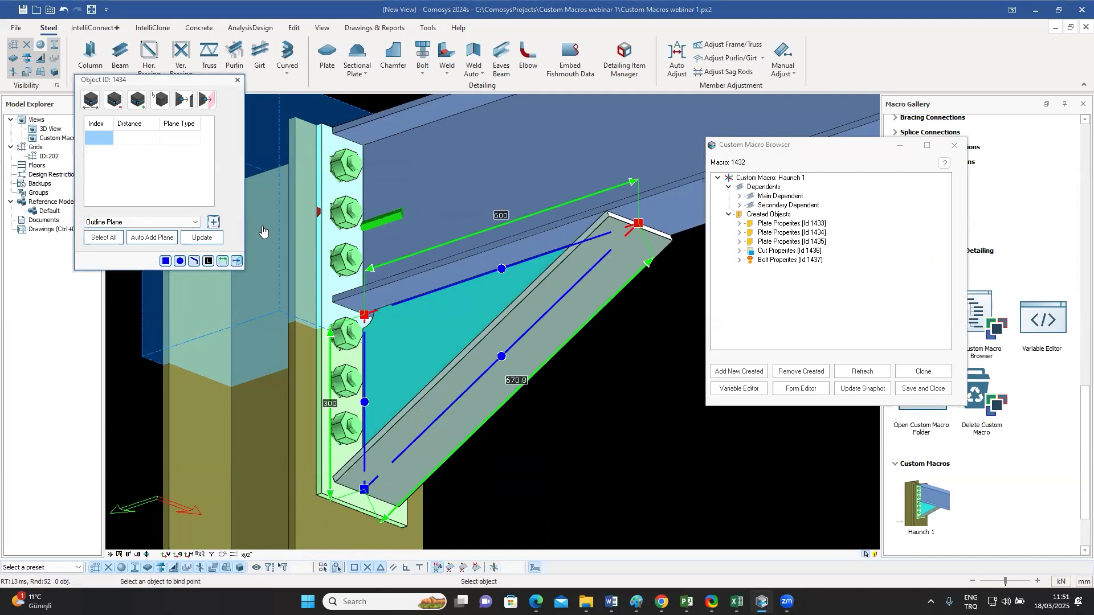
left_click(668, 140)
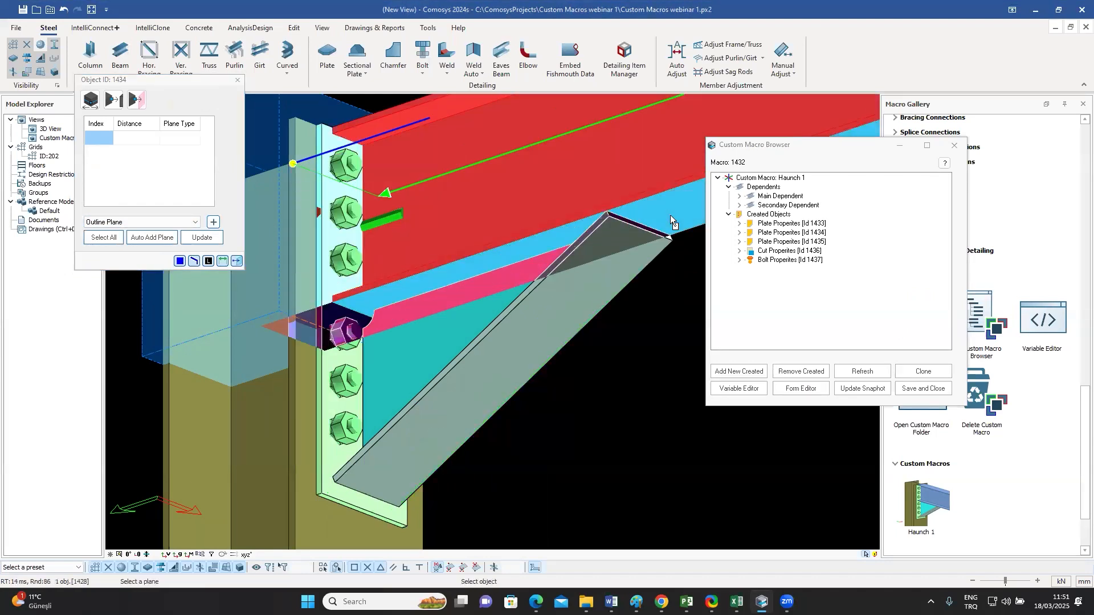
left_click(671, 216)
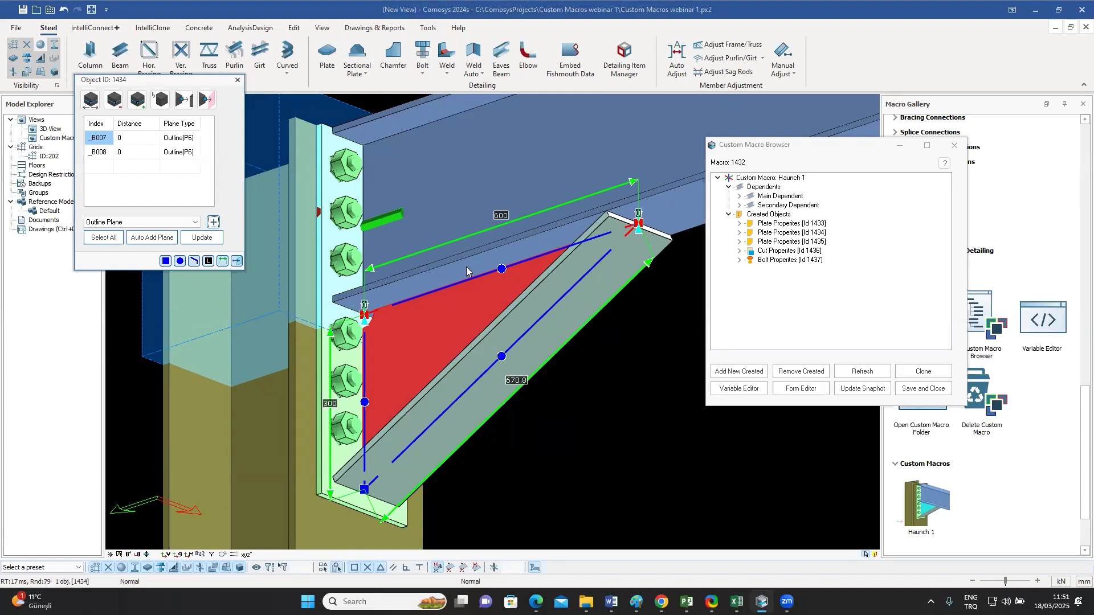
left_click(566, 483)
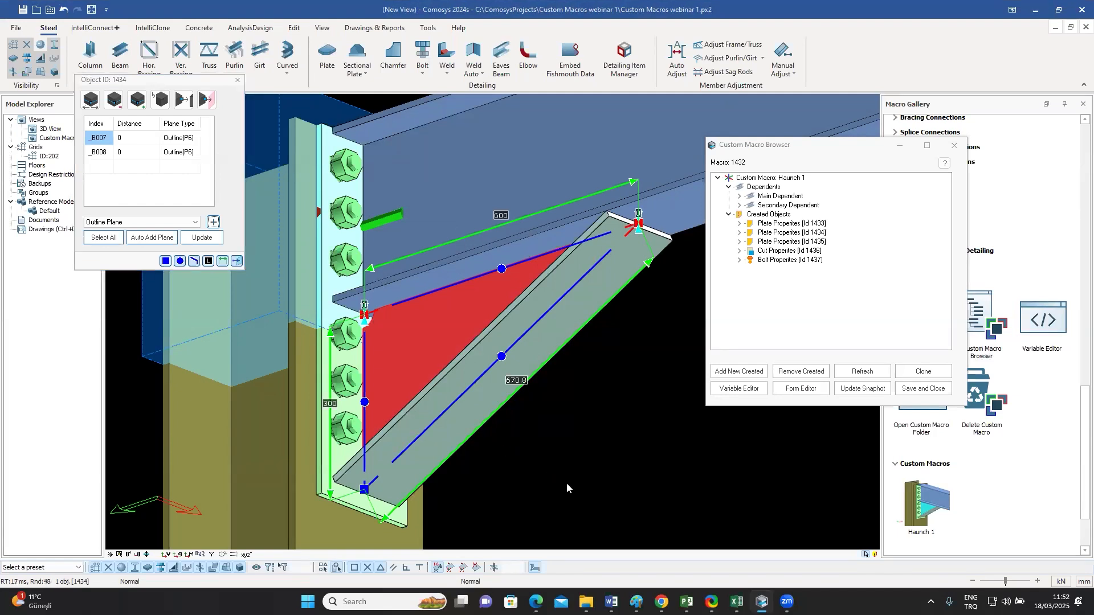
- Bind the triangular plate's upper and lower corners beside the end plate to the end plate's face outline plane, then save and close the macro
scroll(531, 481, "up", 3)
scroll(527, 298, "down", 2)
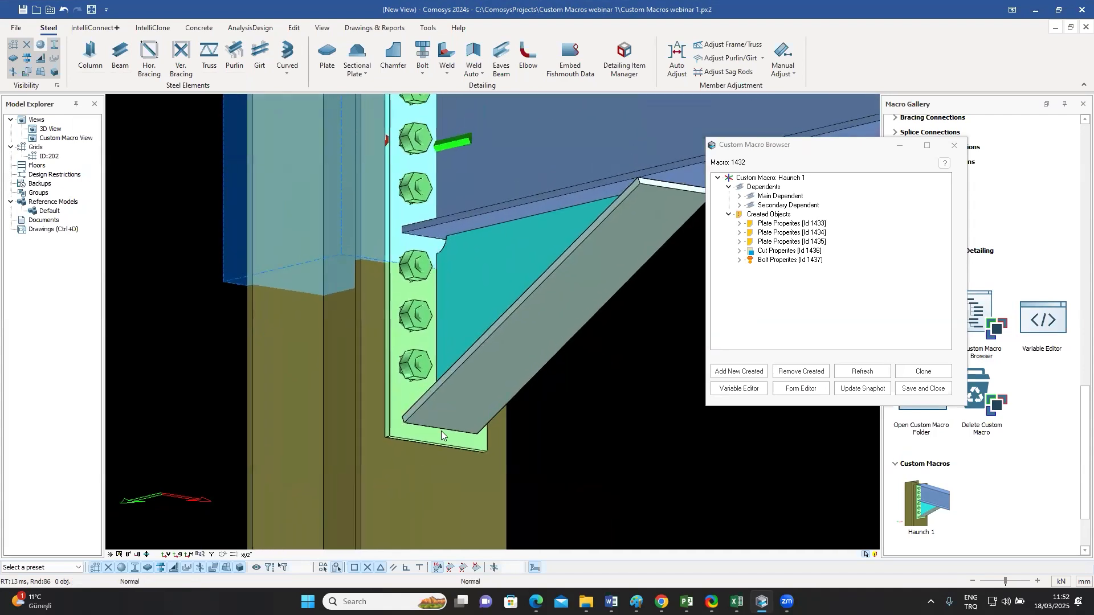
left_click(472, 272)
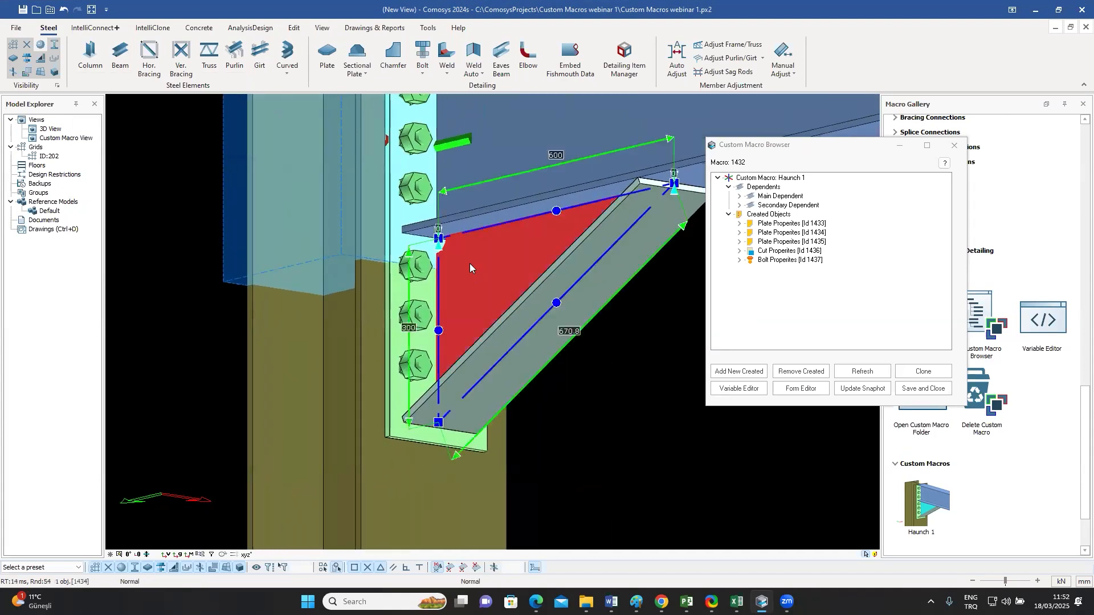
double_click(465, 262)
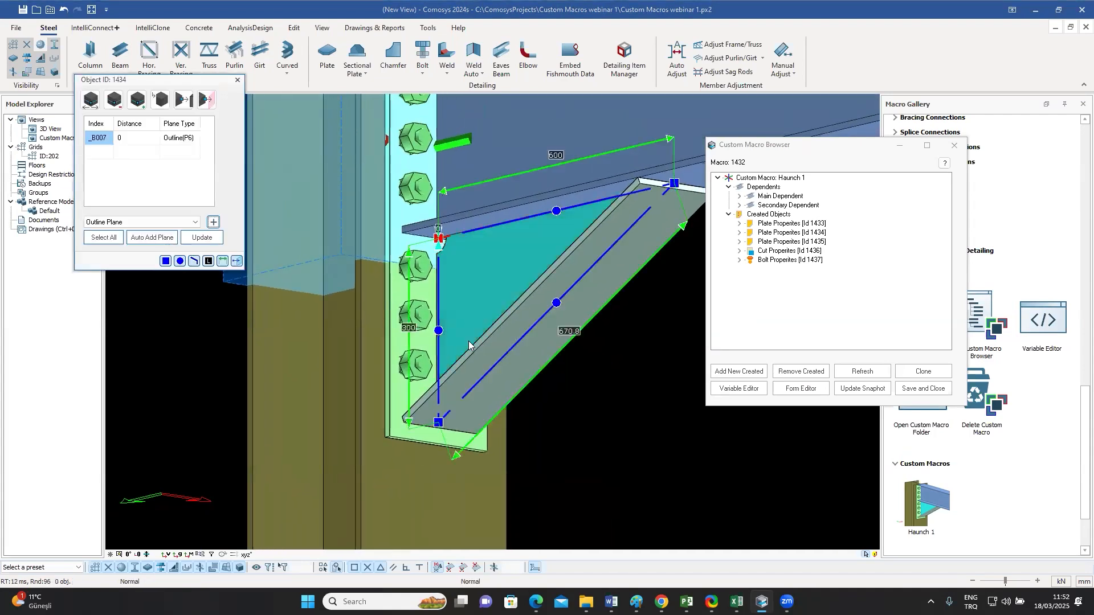
left_click(439, 422)
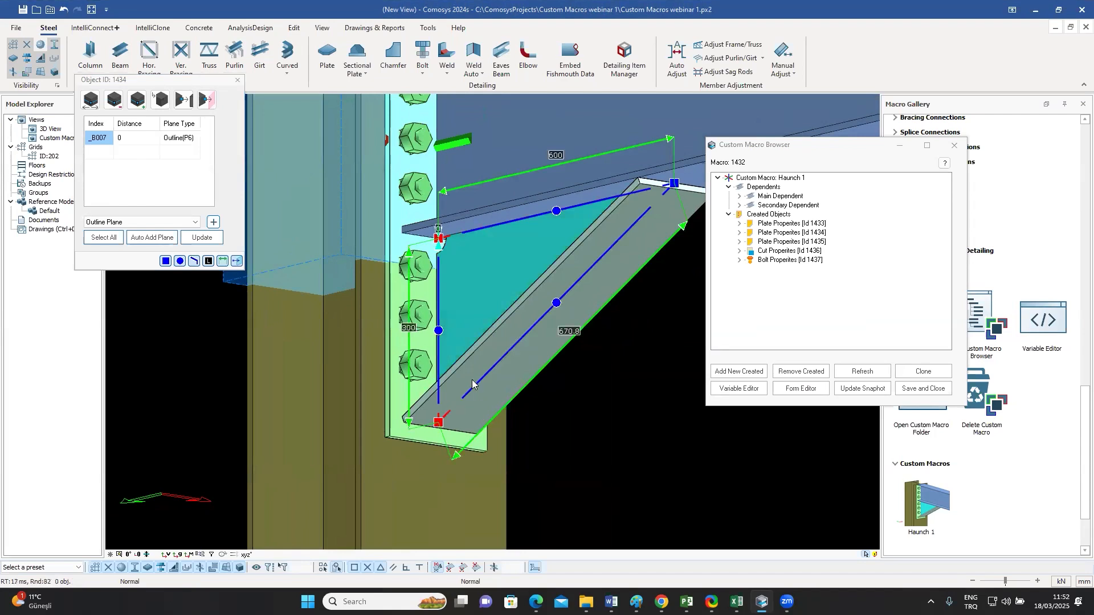
middle_click_drag(487, 308, 467, 326)
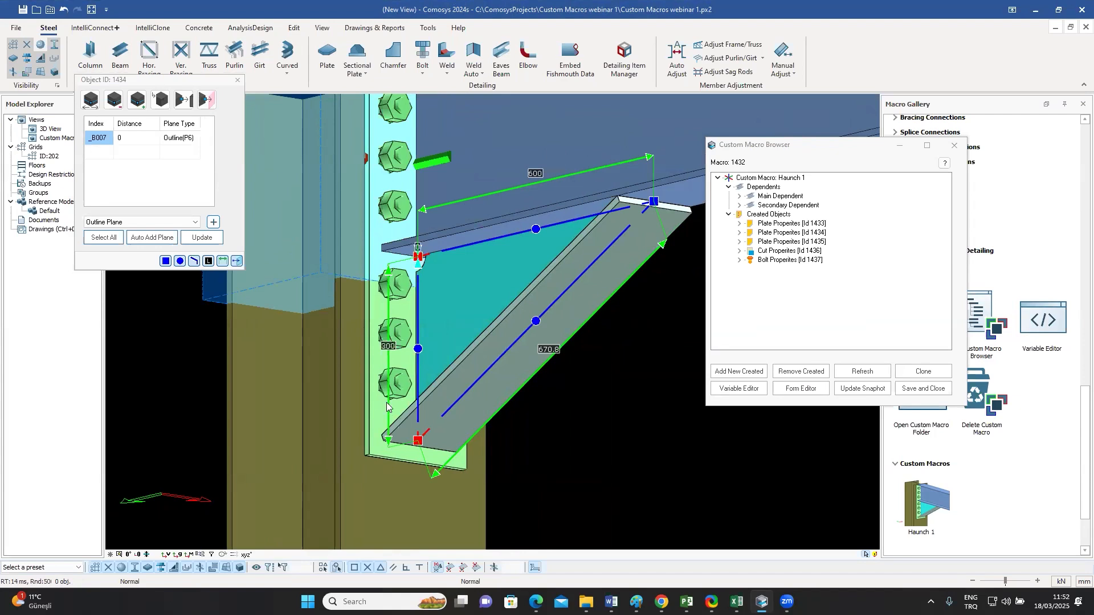
left_click(214, 223)
left_click(373, 452)
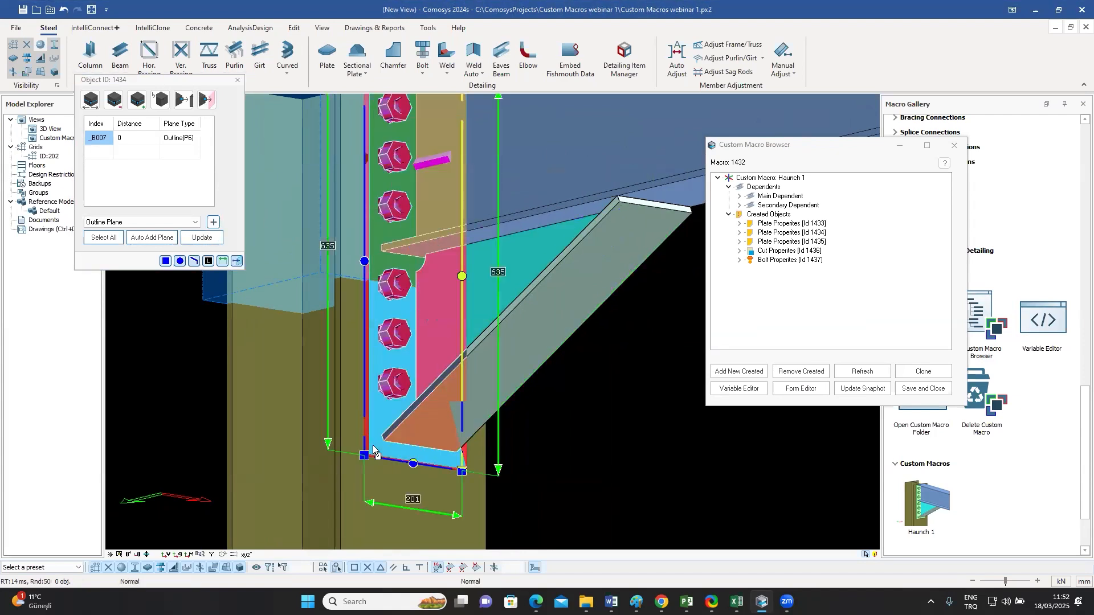
left_click(378, 412)
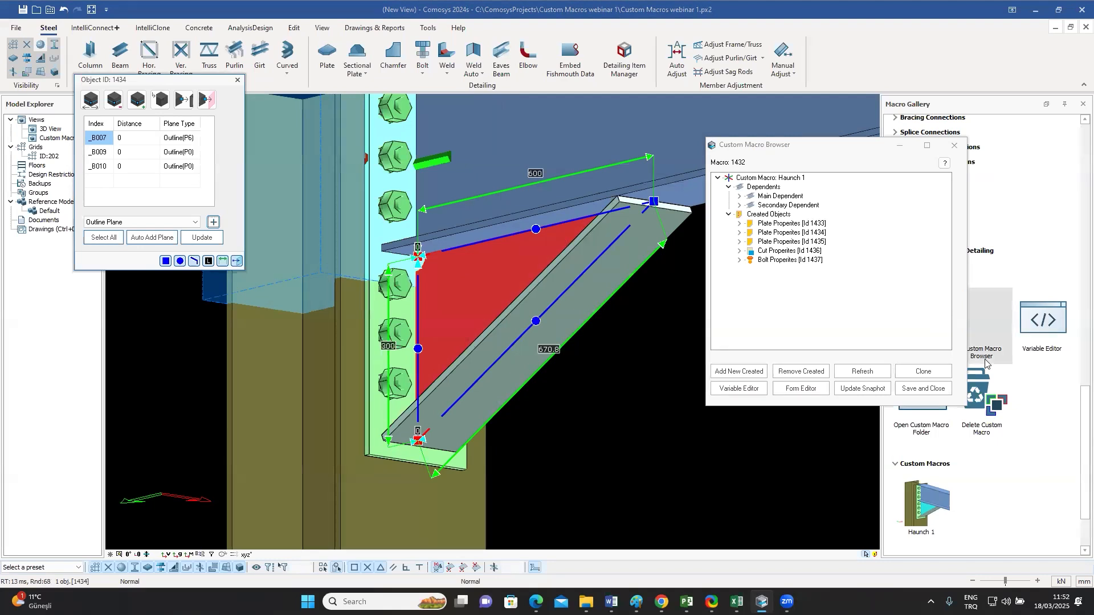
left_click(201, 237)
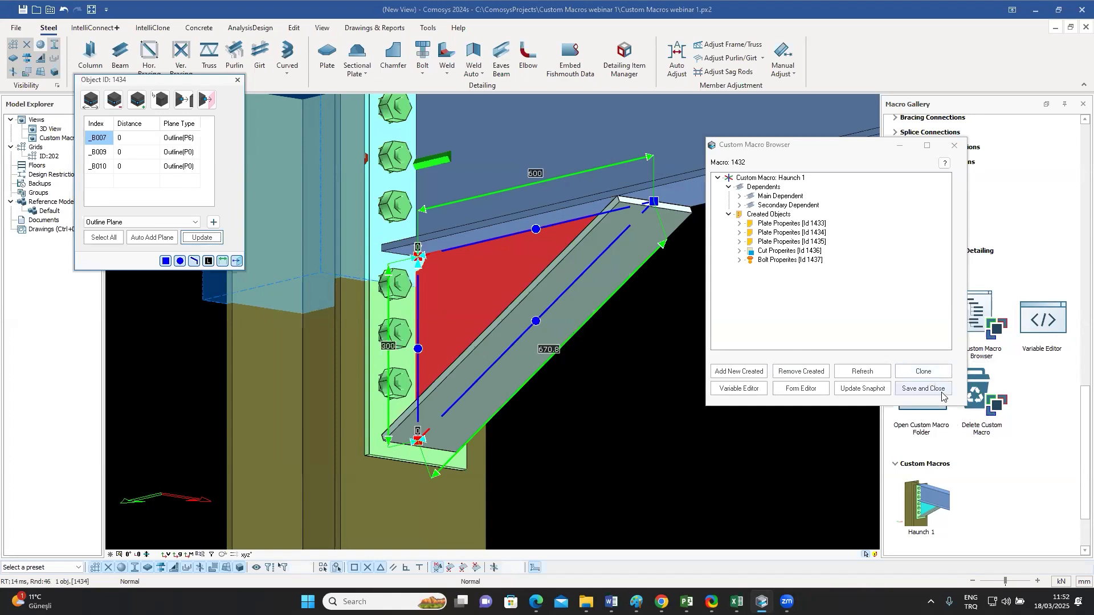
left_click(923, 388)
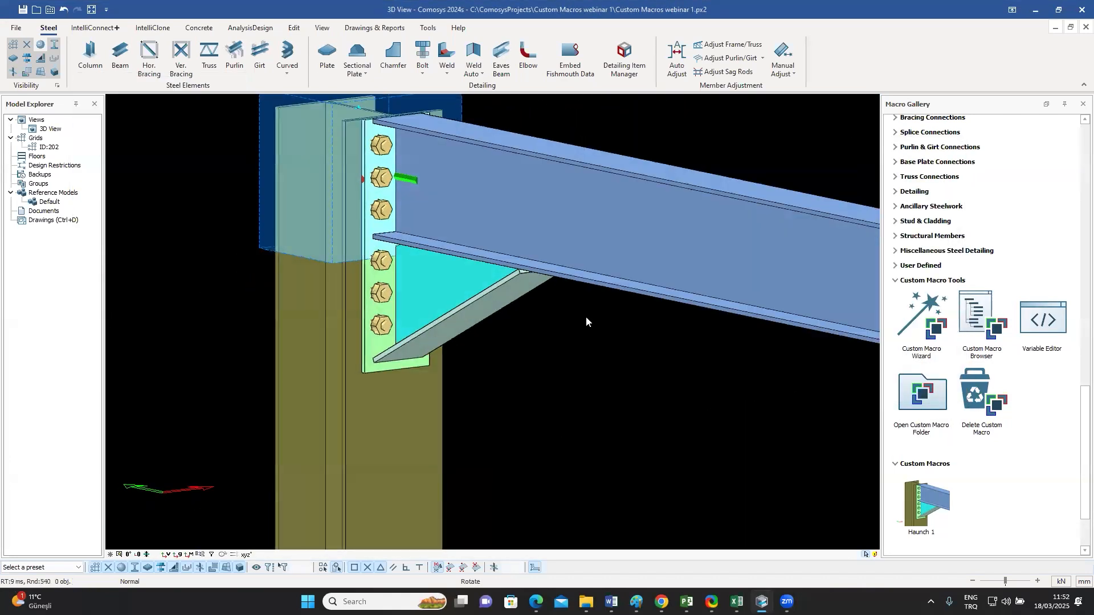
- Test the macro's new triangular plate bindings by changing the beam's profile to IPE500
double_click(620, 200)
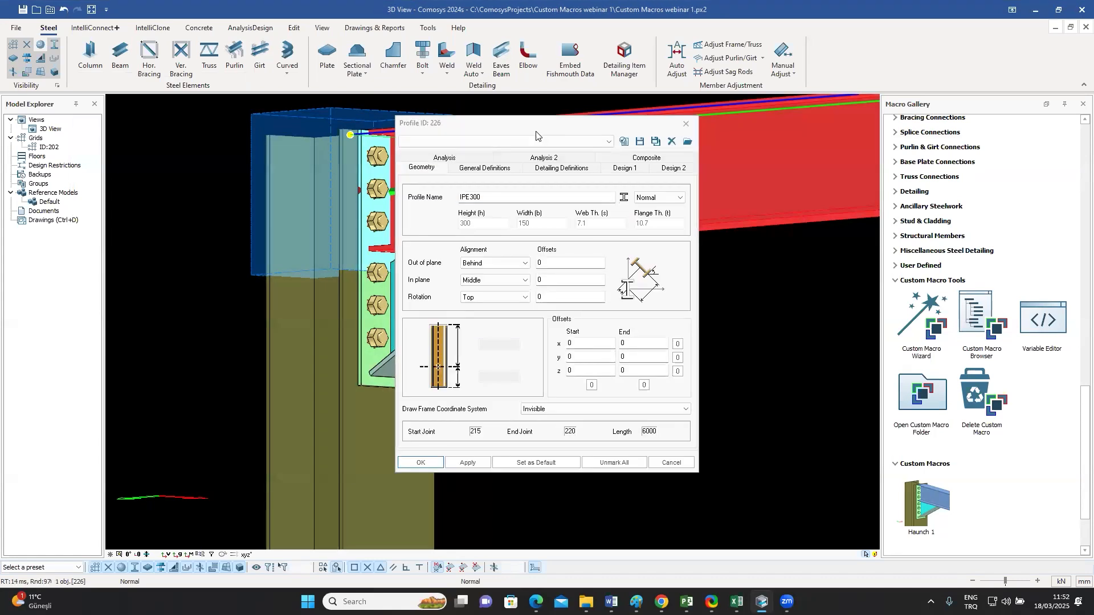
left_click(713, 201)
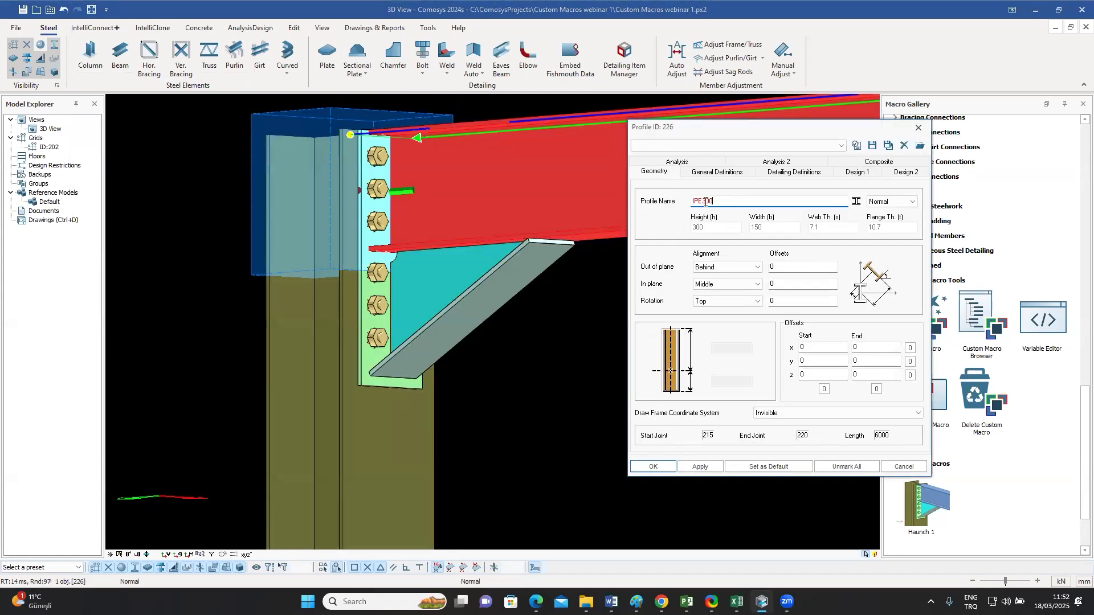
left_click_drag(704, 201, 708, 201)
type("5")
left_click(649, 468)
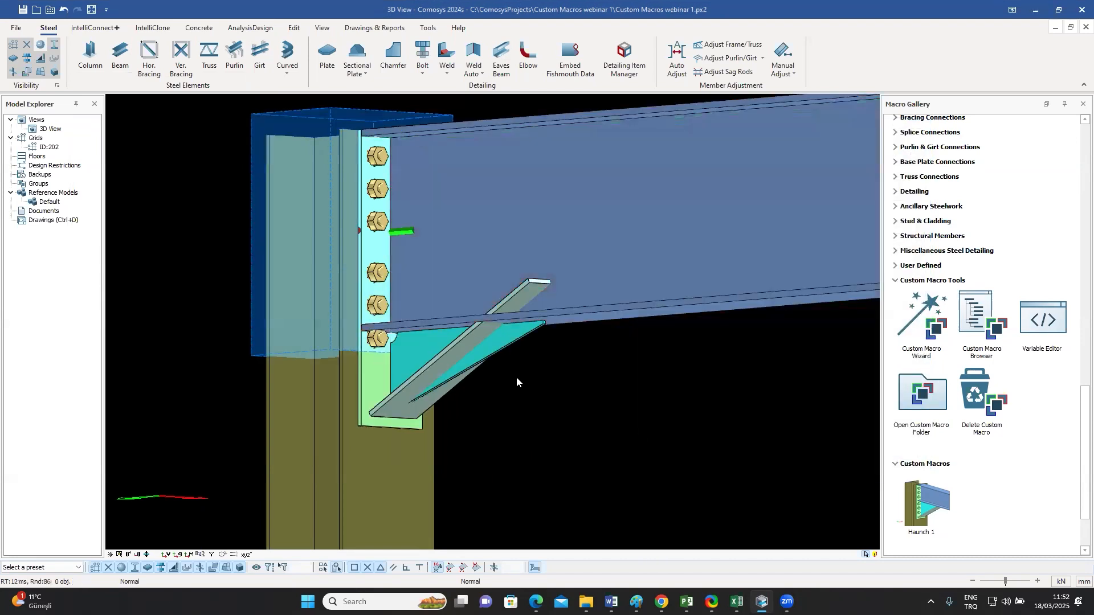
- Examine how the triangular haunch plate follows the deeper beam relative to the sloped haunch flange plate
left_click(497, 343)
middle_click_drag(497, 343, 446, 359)
left_click(546, 360)
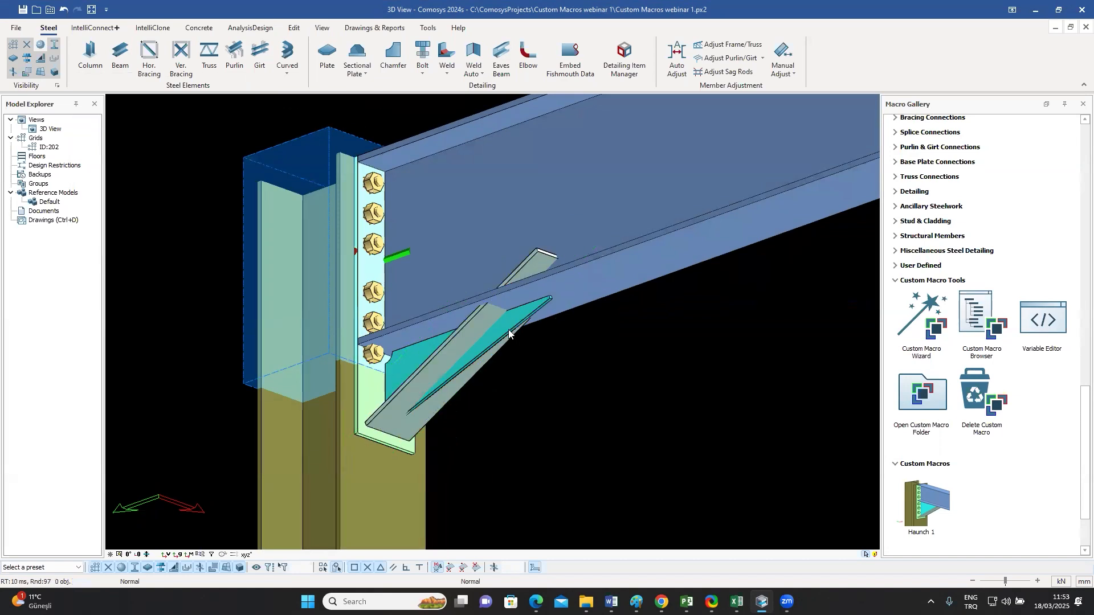
middle_click_drag(508, 335, 529, 339)
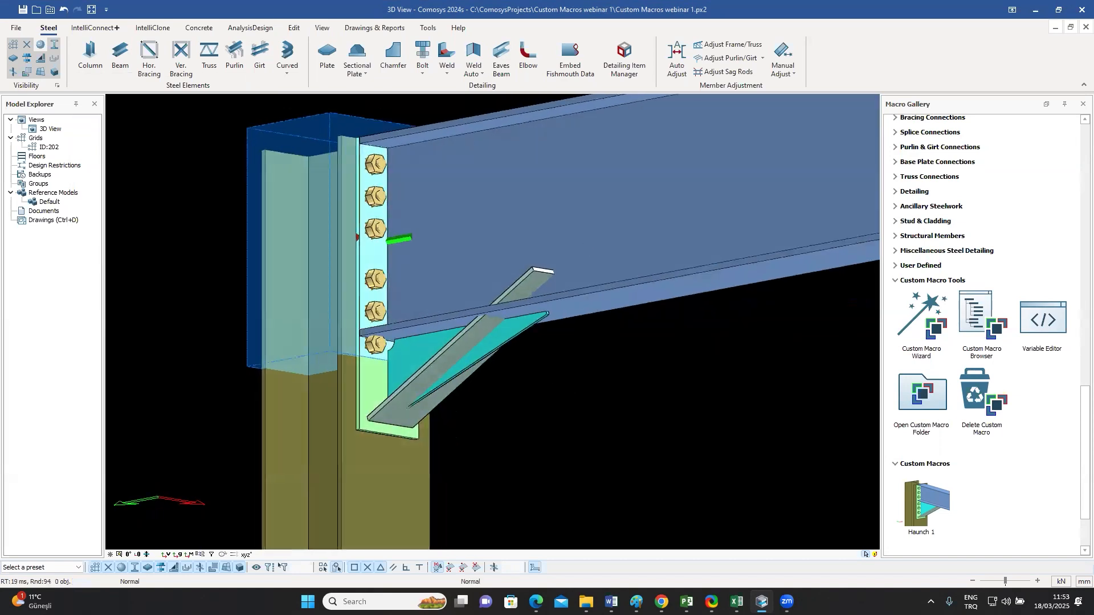
- Set the beam's profile to IPE400 and apply it to test the haunch plates again
double_click(589, 240)
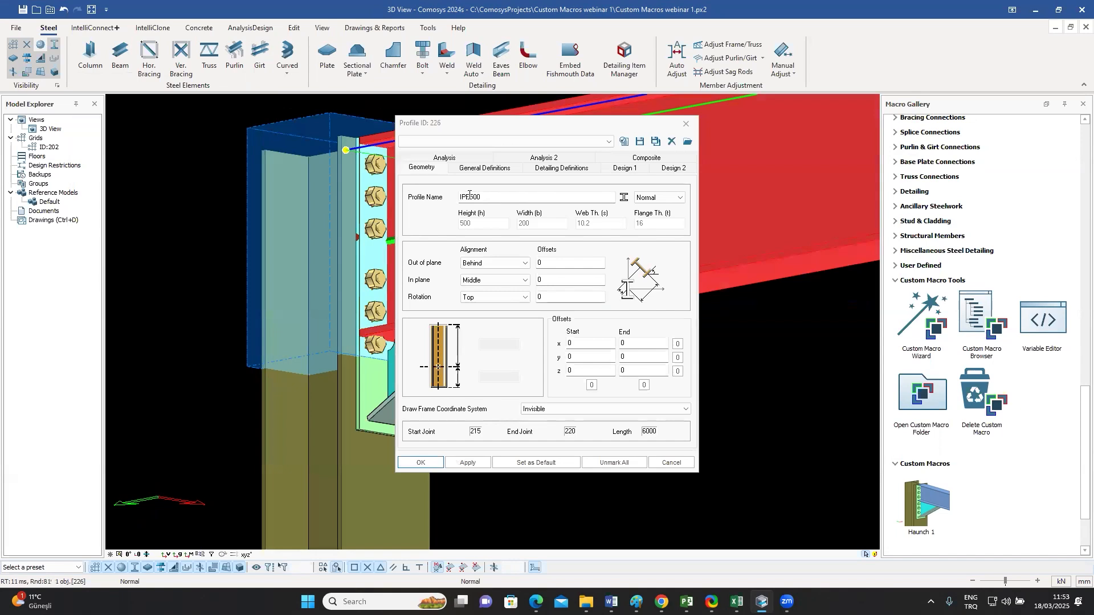
left_click_drag(469, 197, 474, 197)
type("4")
left_click_drag(557, 130, 905, 144)
left_click(815, 476)
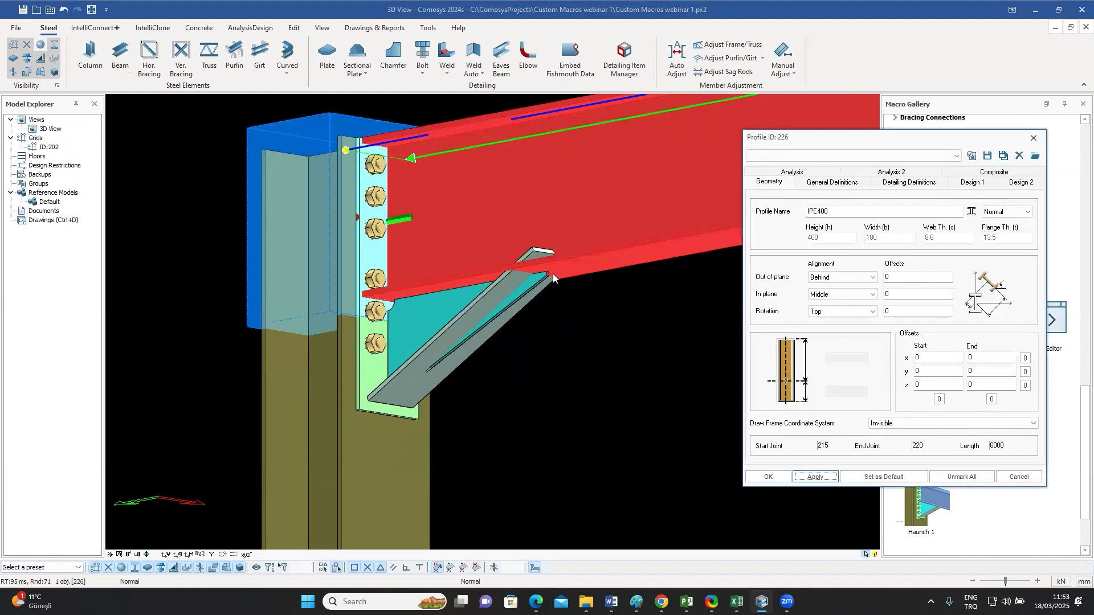
- Set the beam's profile back to IPE300 and close its properties
left_click(819, 212)
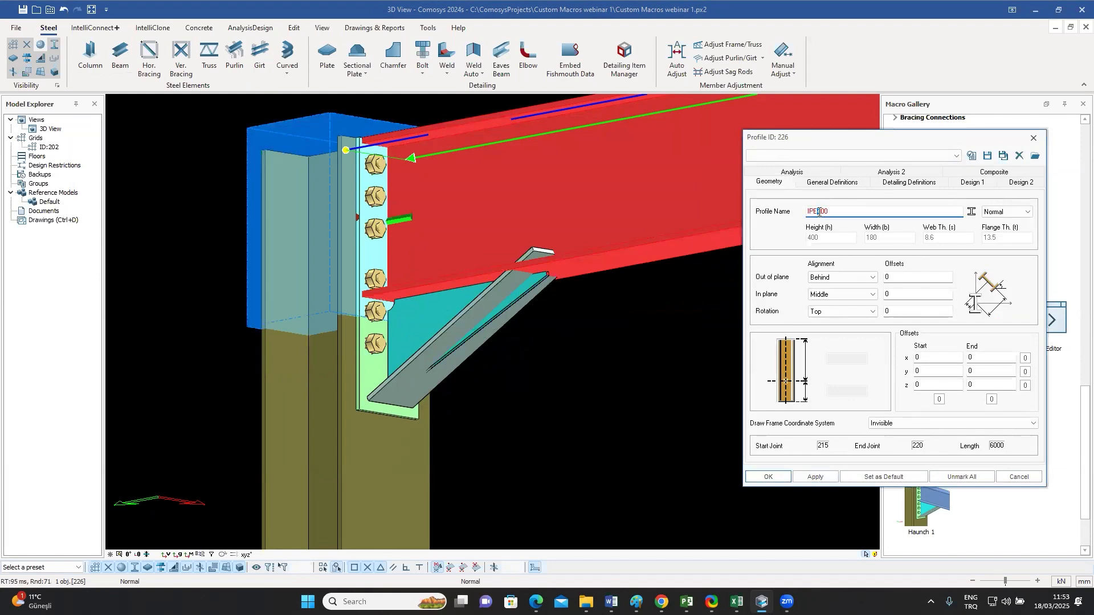
type("3")
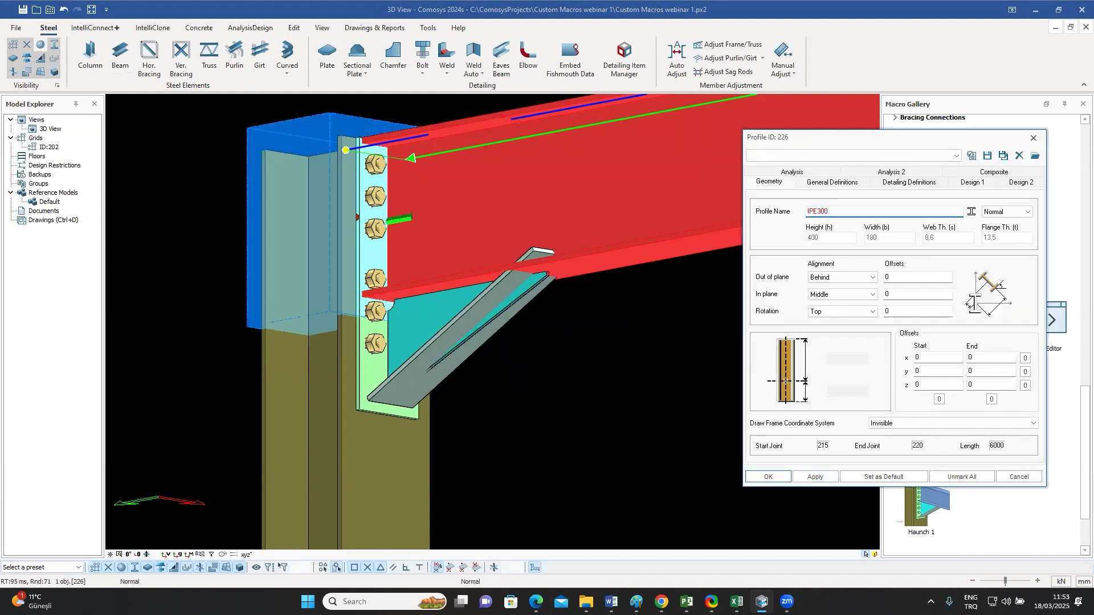
left_click(785, 477)
- Select the sloped haunch flange plate and examine its corner points against the beam flange and end plate
middle_click_drag(687, 363, 743, 431, "shift")
middle_click_drag(643, 380, 655, 388)
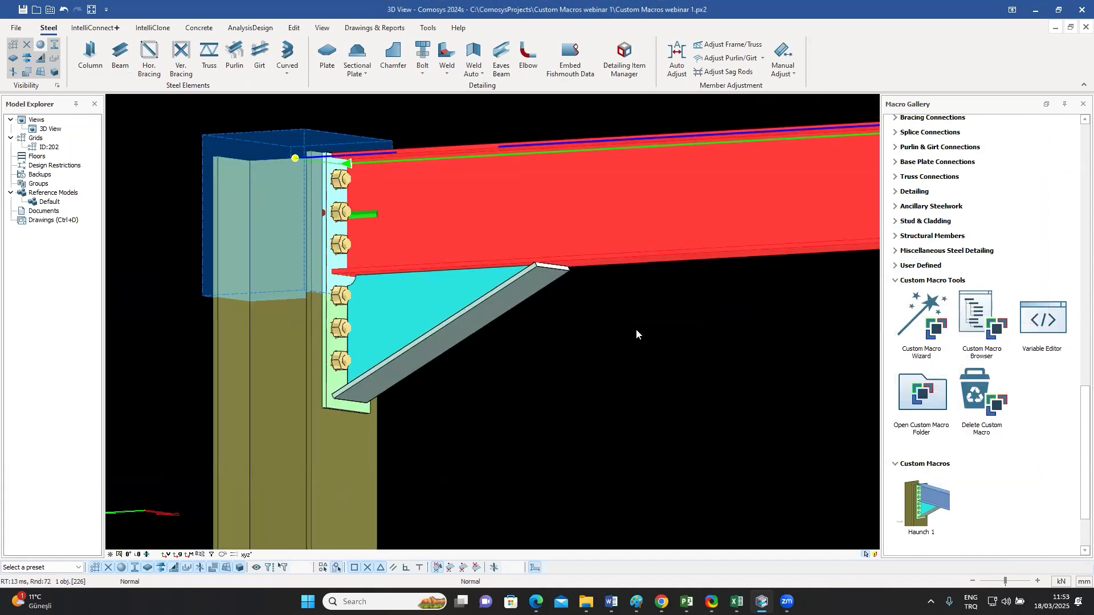
left_click(505, 305)
middle_click_drag(622, 368, 683, 402)
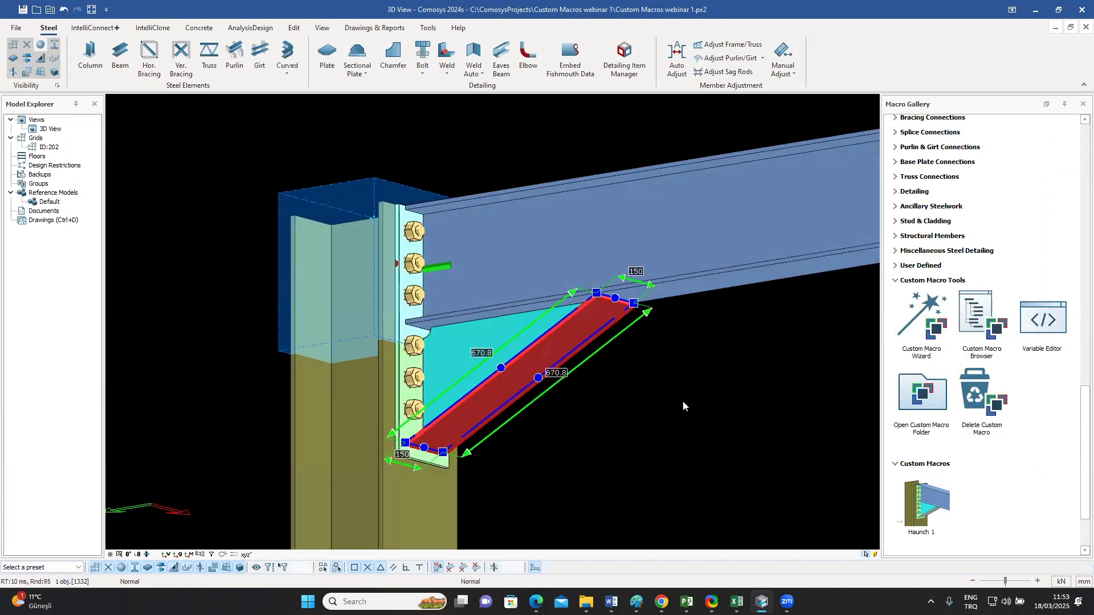
mouse_move(687, 378)
middle_mouse_down("shift")
mouse_move(699, 371)
mouse_move(686, 385)
middle_mouse_up("shift")
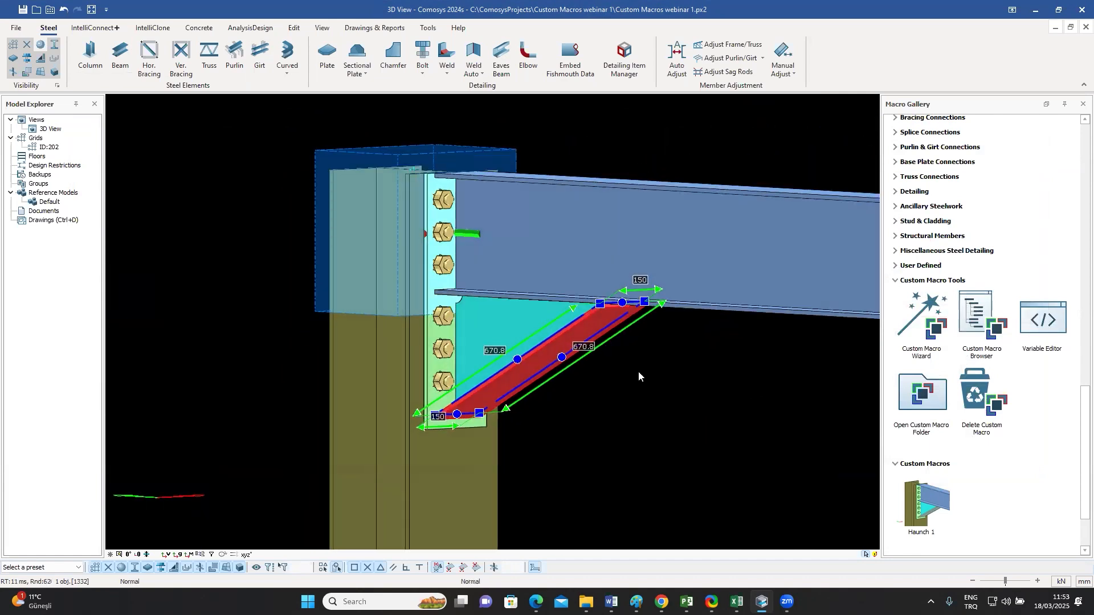
- Set the Haunch End Plate thickness to 45 in the Haunch 1 connection's plate properties and confirm
middle_click_drag(608, 399, 605, 403, "shift")
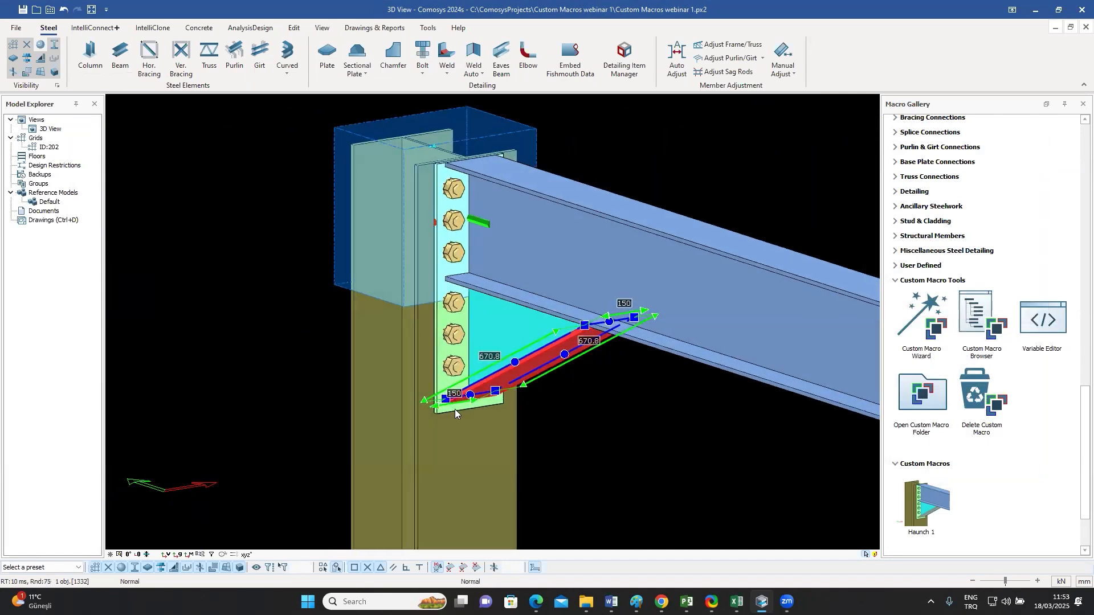
left_click(444, 380)
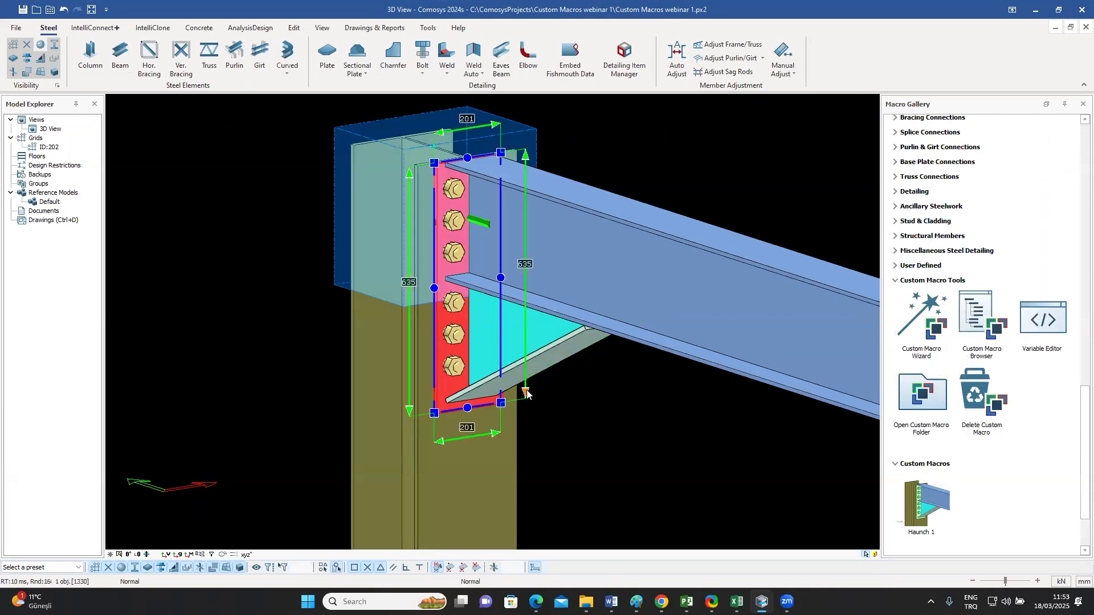
key("Escape")
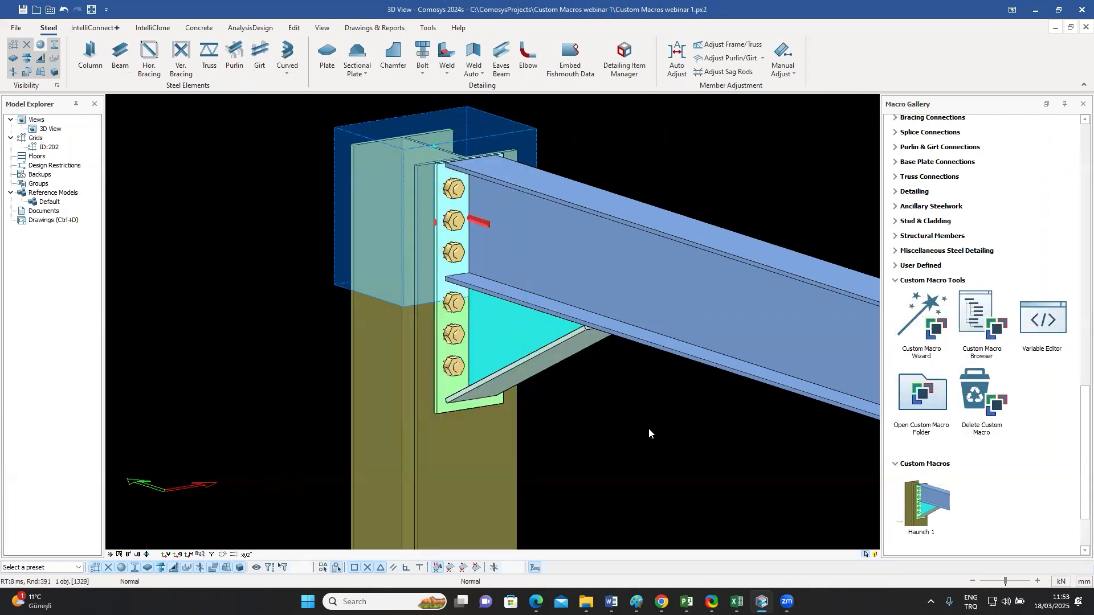
double_click(426, 139)
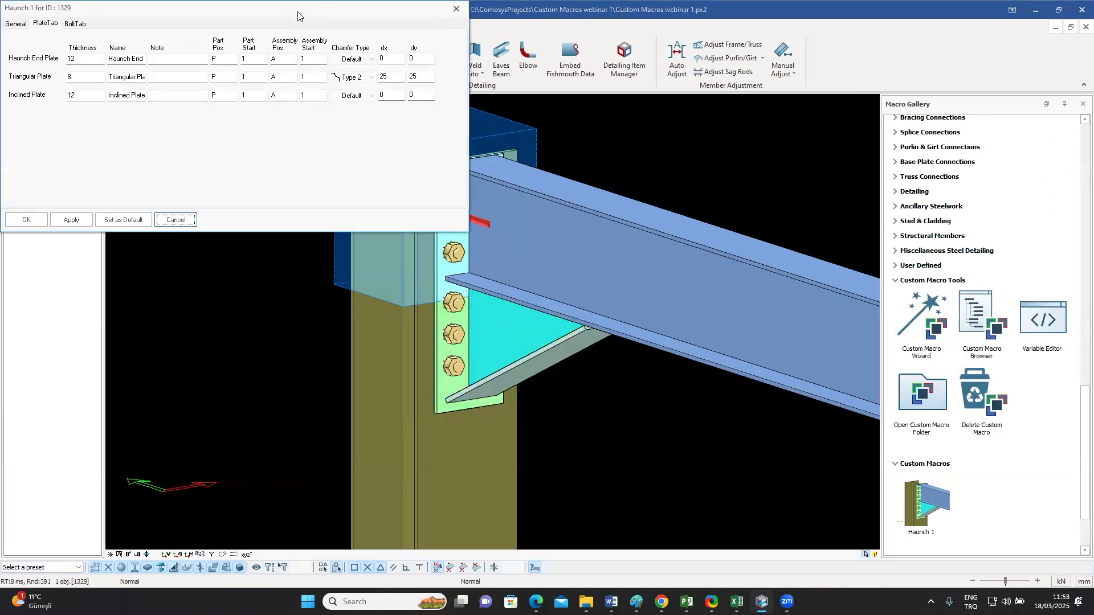
left_click_drag(297, 12, 895, 110)
double_click(676, 156)
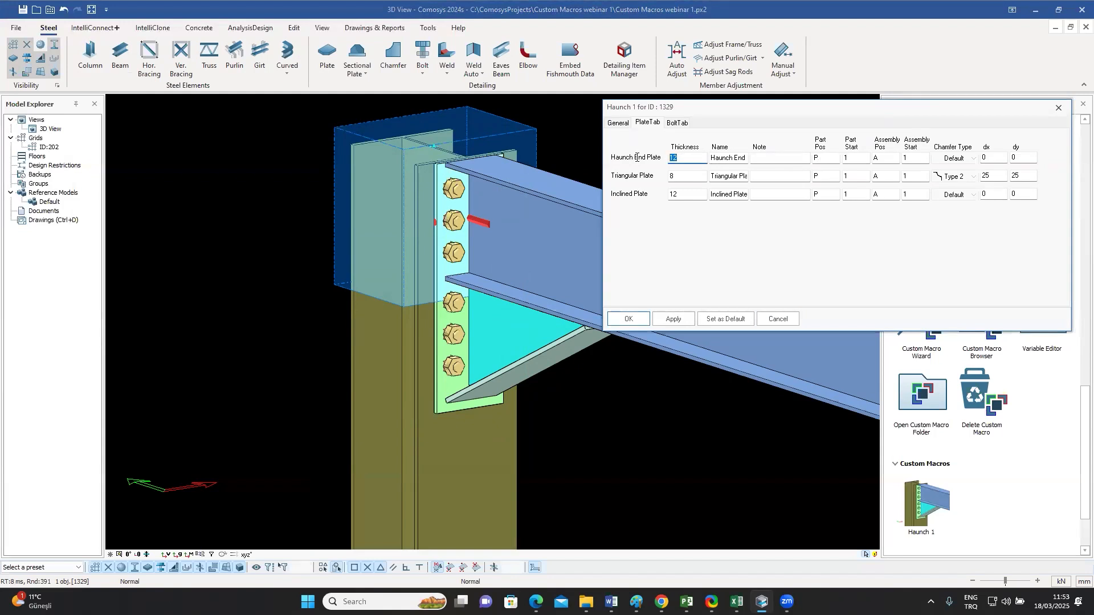
type("45")
left_click(627, 321)
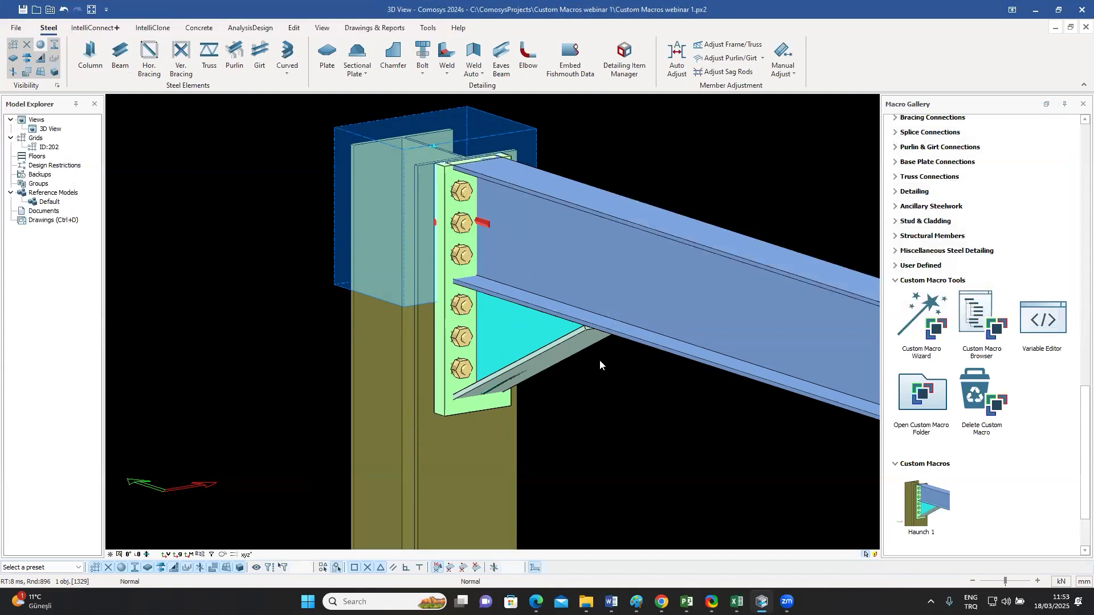
- Examine how the beam cut at the column head meets the thickened end plate and the beam end
middle_click_drag(475, 243, 506, 236)
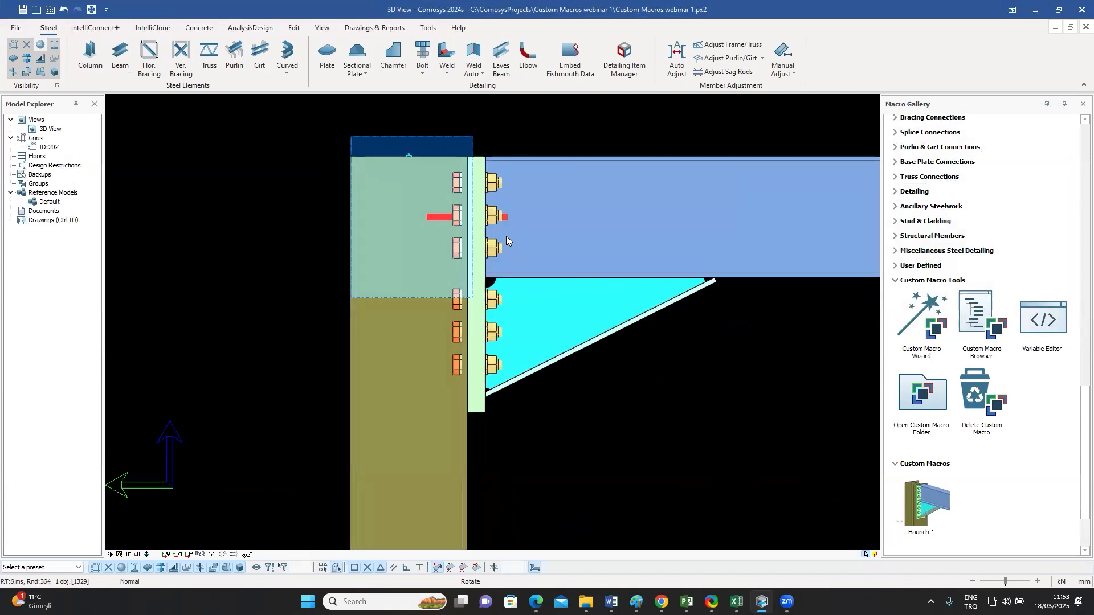
middle_click_drag(491, 183, 486, 199)
scroll(476, 168, "up", 4)
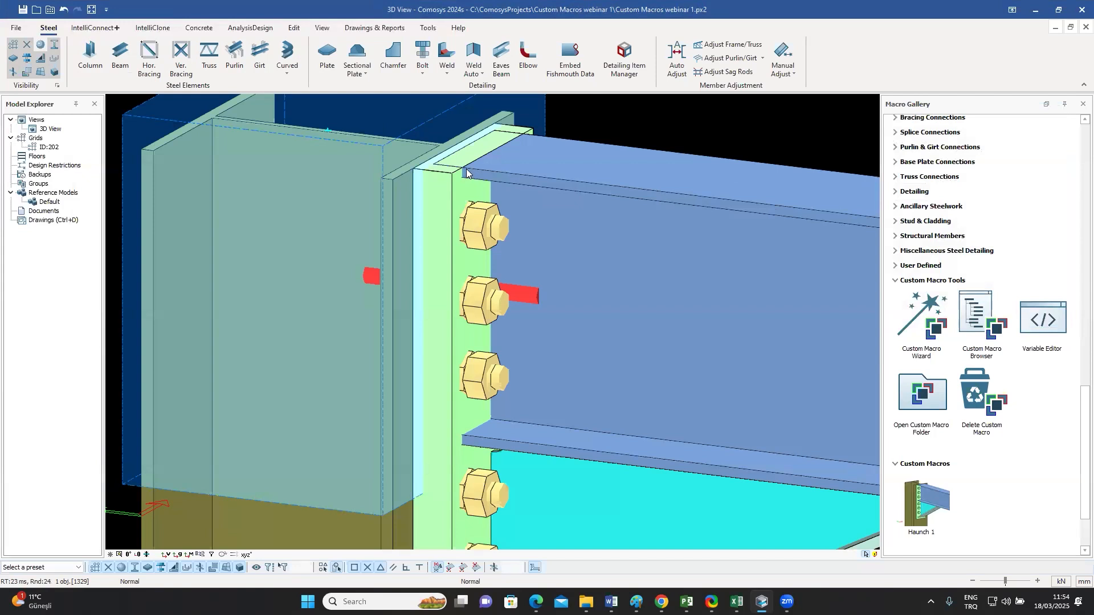
left_click(566, 187)
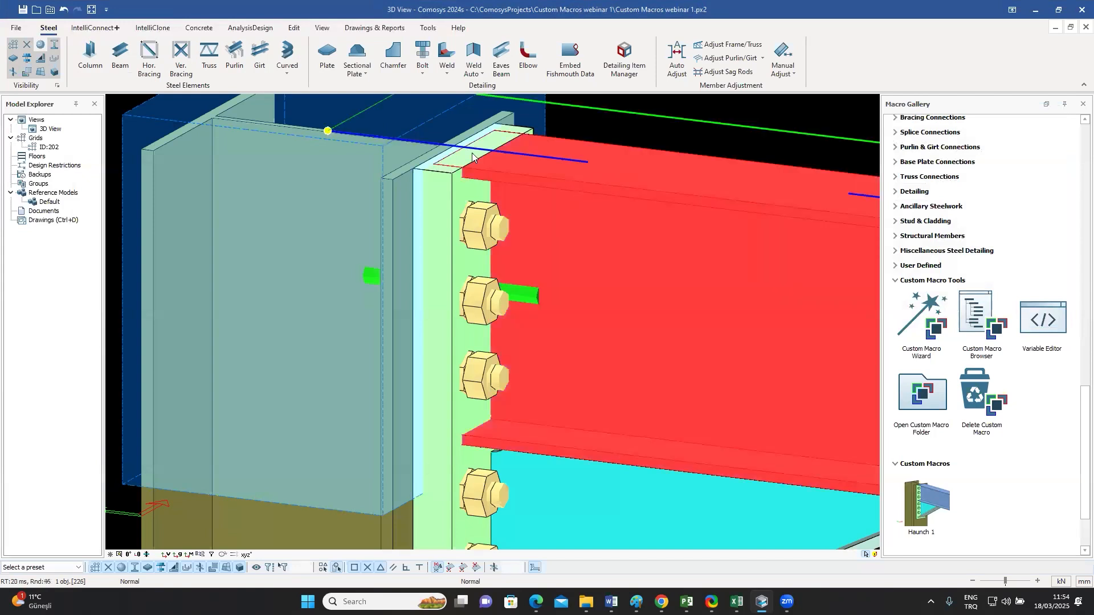
scroll(442, 184, "down", 4)
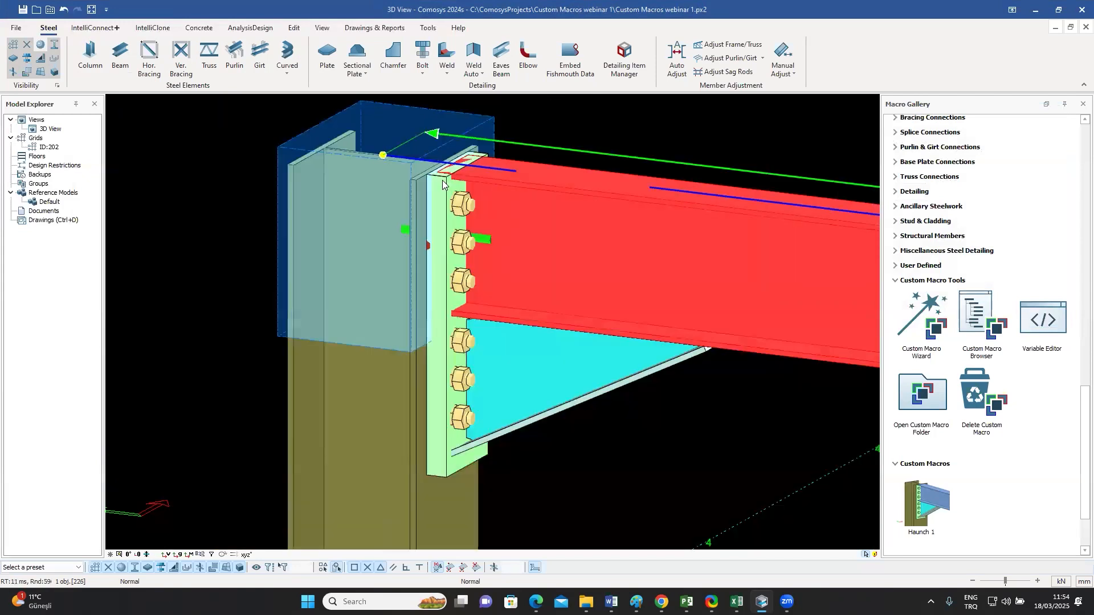
mouse_move(444, 188)
middle_mouse_down()
mouse_move(377, 265)
mouse_move(457, 176)
mouse_move(424, 196)
middle_mouse_up()
middle_click_drag(563, 197, 485, 228)
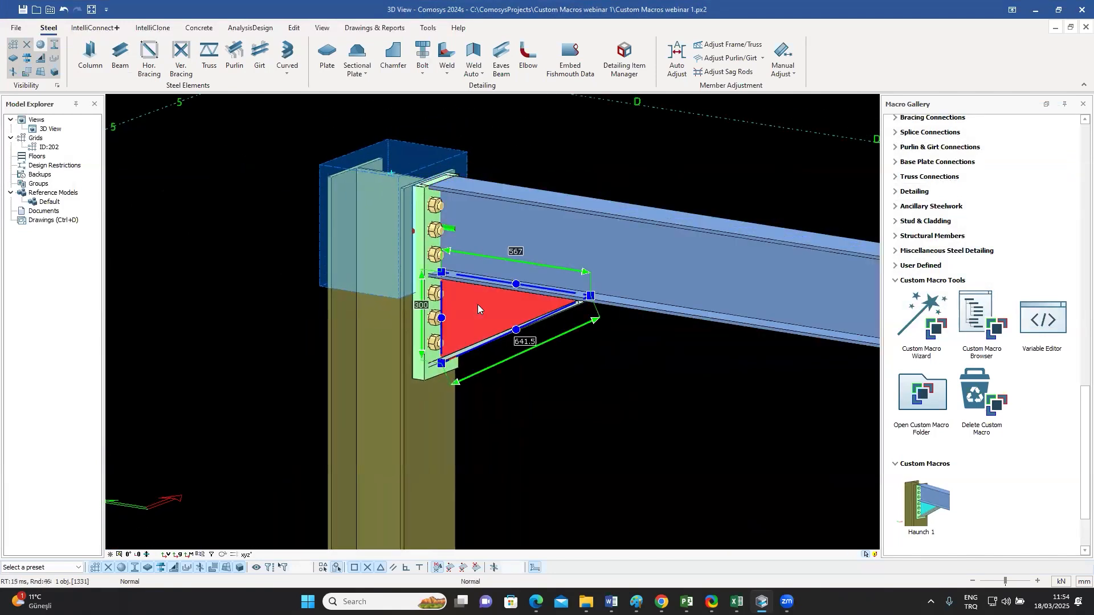
- Open the Haunch 1 macro in the Custom Macro Browser and select all four corner points of the beam cut
left_click(983, 322)
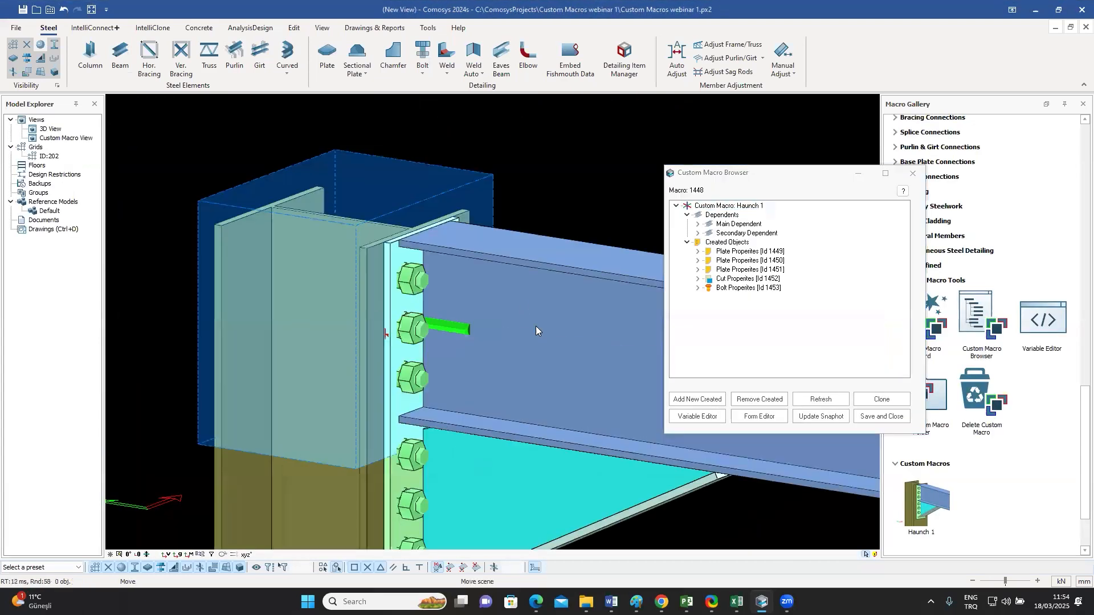
left_click(475, 187)
middle_click_drag(434, 165, 442, 117)
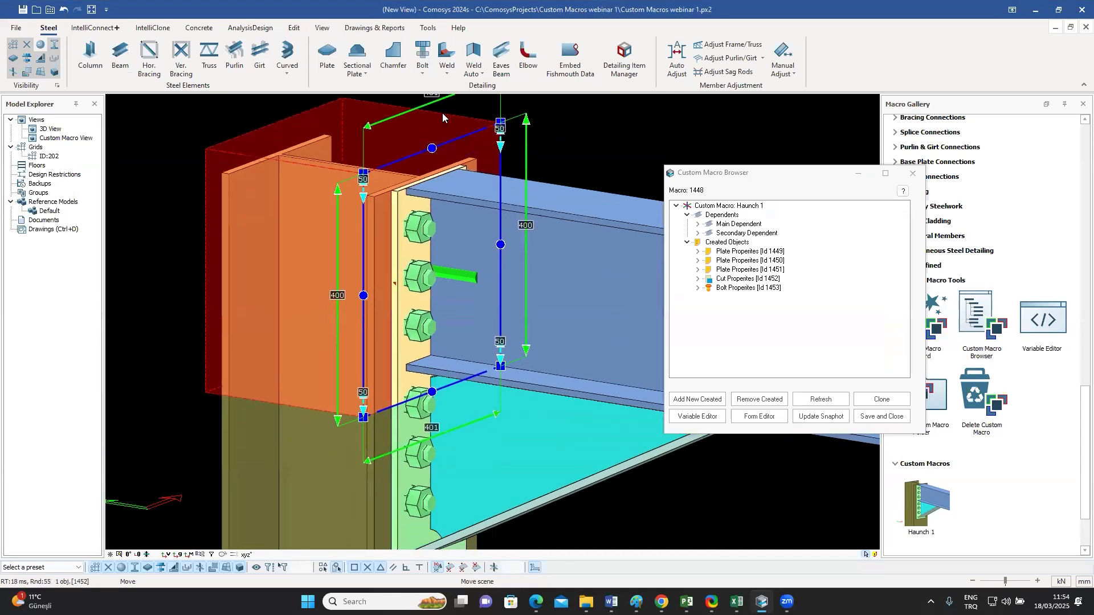
left_click(363, 173)
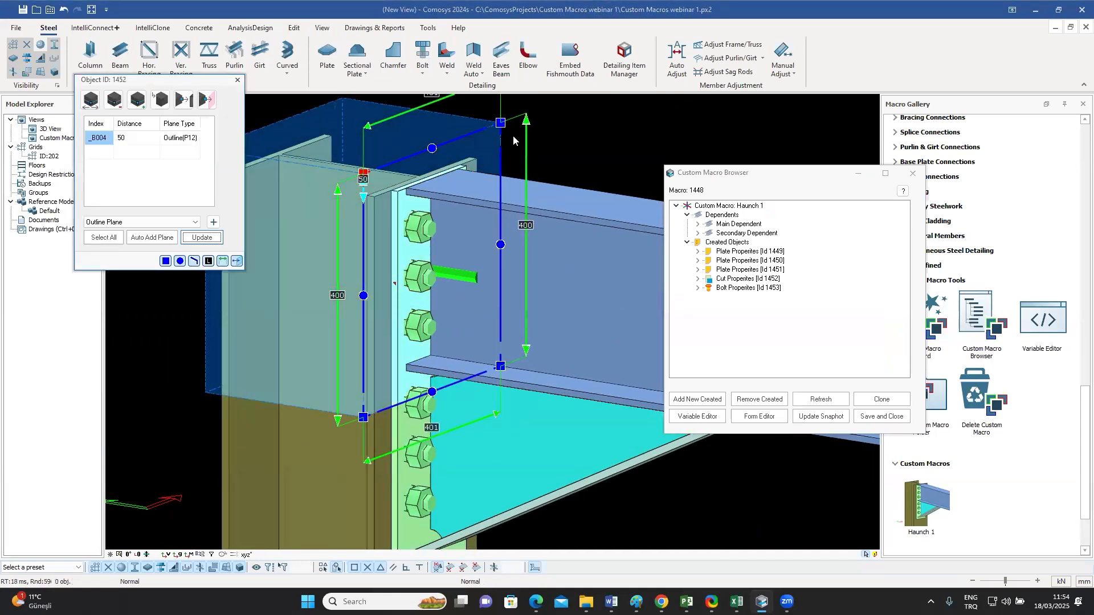
left_click(500, 122)
left_click(500, 366)
left_click(363, 417)
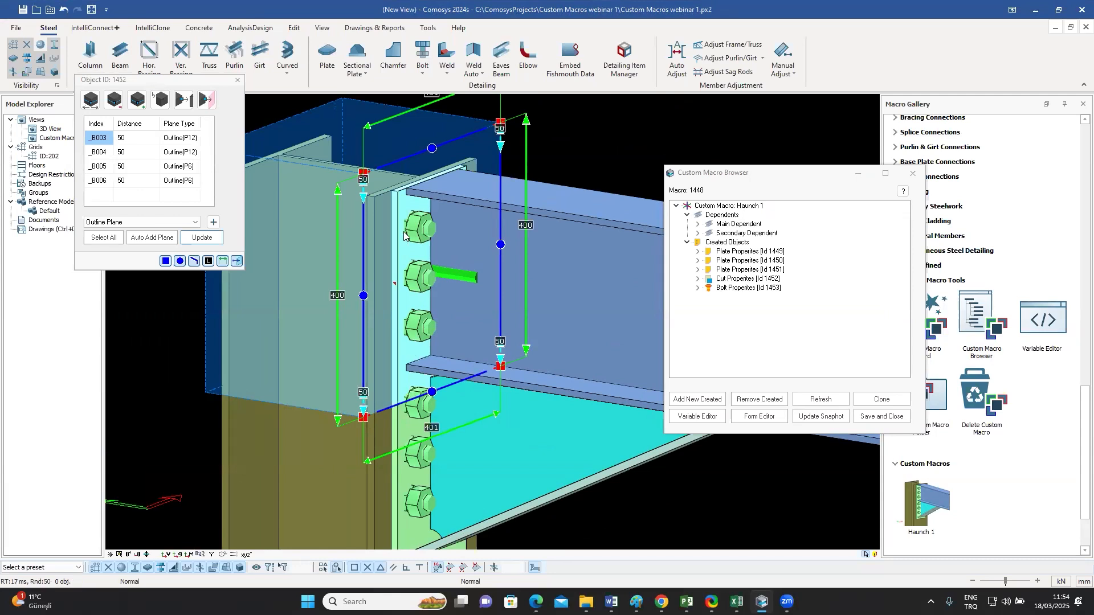
- Bind the cut's four corner points to the end plate's beam-side outline plane, update the bindings, and save the macro
left_click(214, 223)
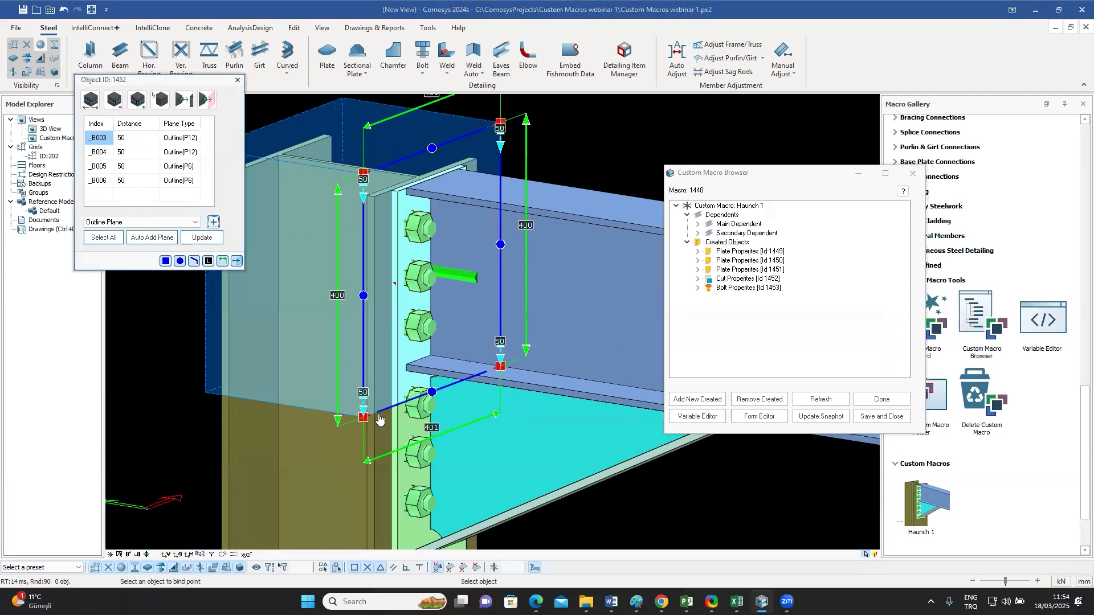
left_click(393, 446)
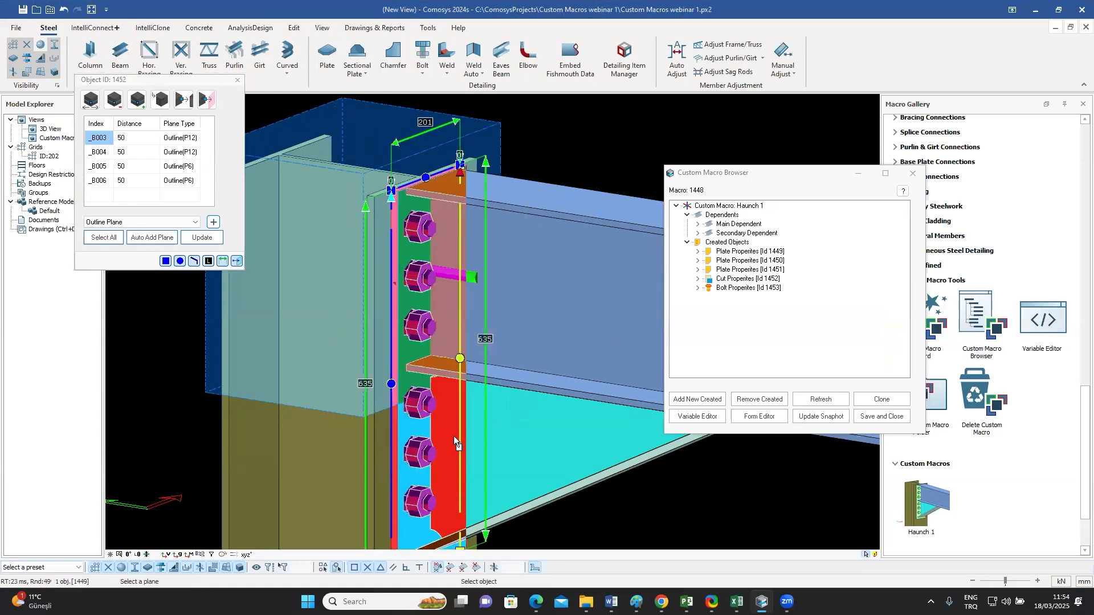
left_click(406, 423)
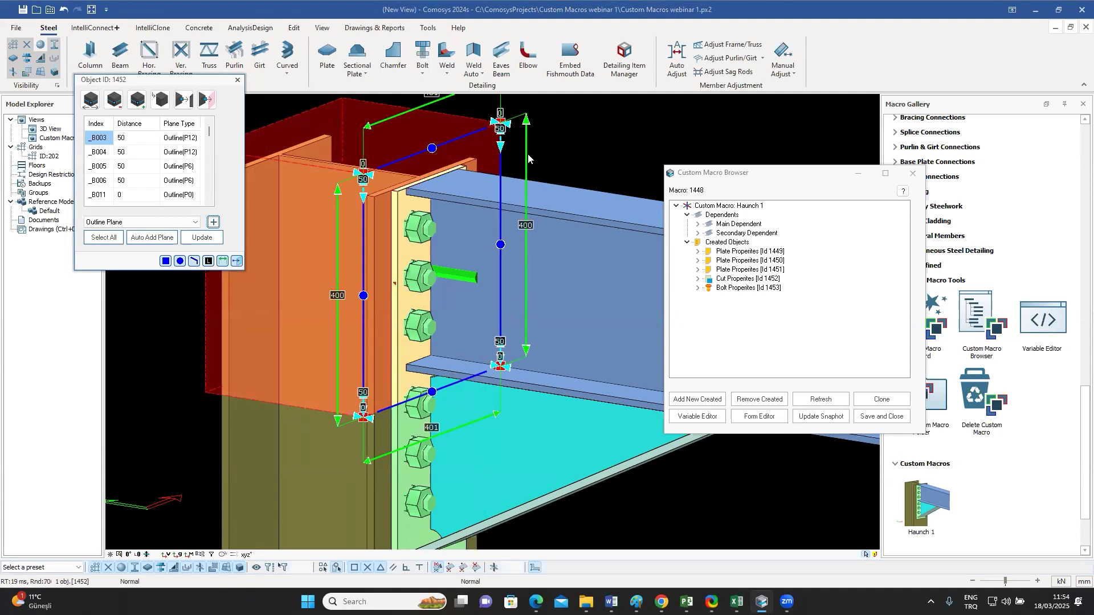
left_click(203, 238)
left_click(238, 80)
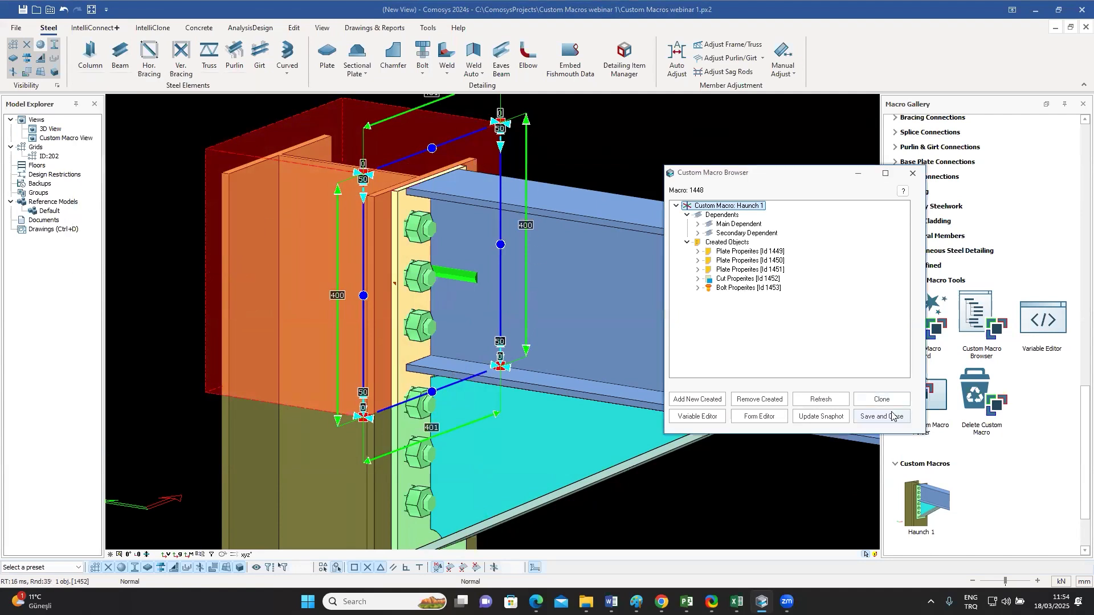
left_click(889, 416)
- Examine the rebound cut against the thick end plate from the side and in perspective
middle_click_drag(565, 173, 584, 162)
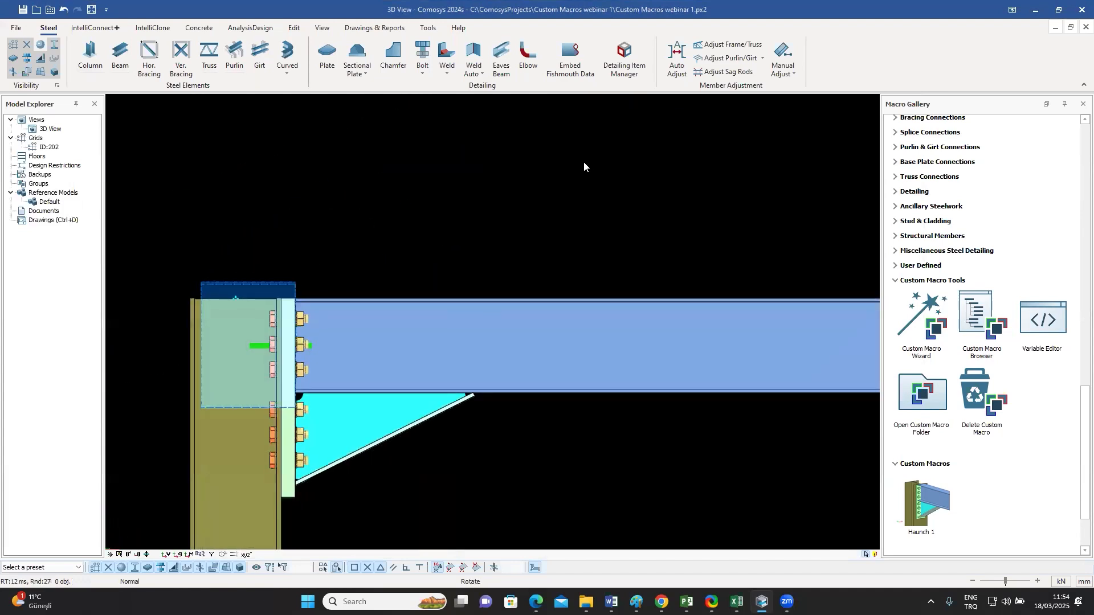
scroll(354, 243, "up", 2)
scroll(377, 211, "up", 3)
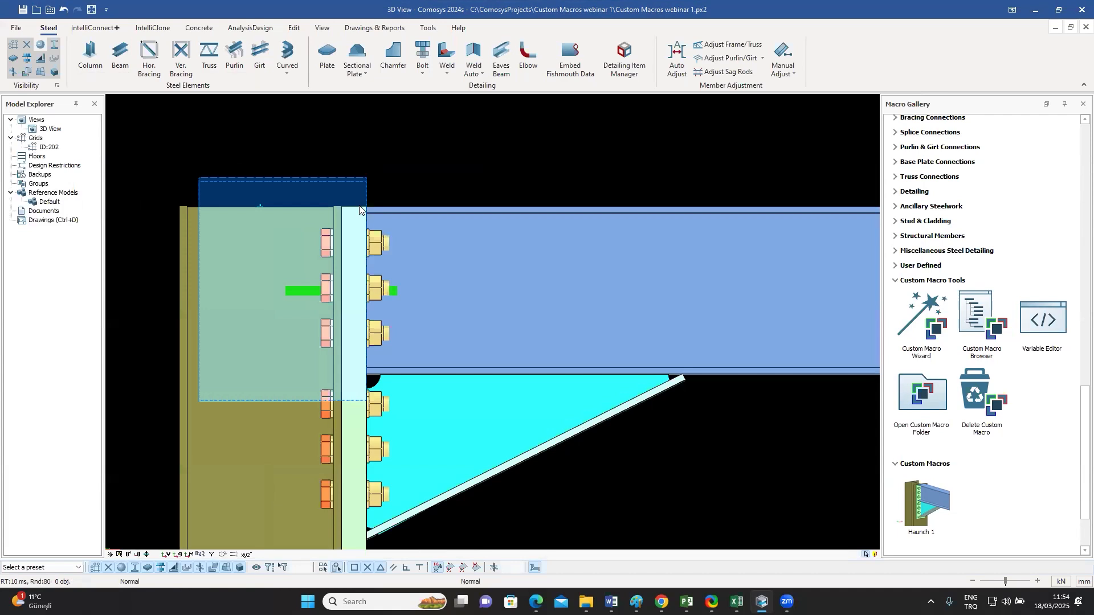
scroll(354, 226, "down", 3)
middle_click_drag(358, 242, 398, 172)
scroll(401, 171, "up", 4)
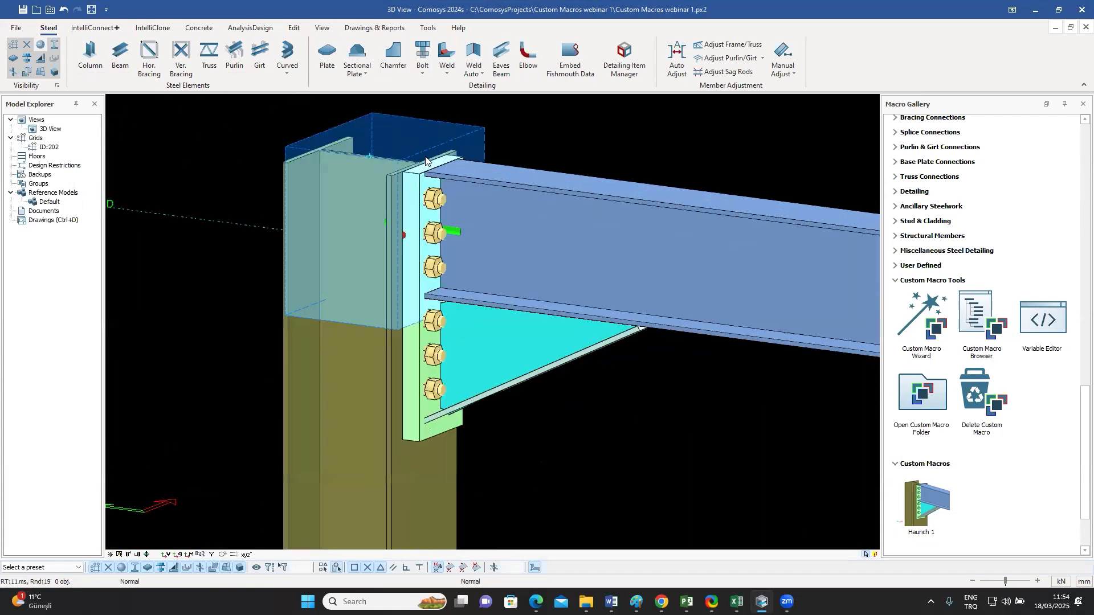
- Set the Haunch End Plate thickness to 12 in the Haunch 1 connection's properties and confirm
left_click(478, 351)
double_click(477, 350)
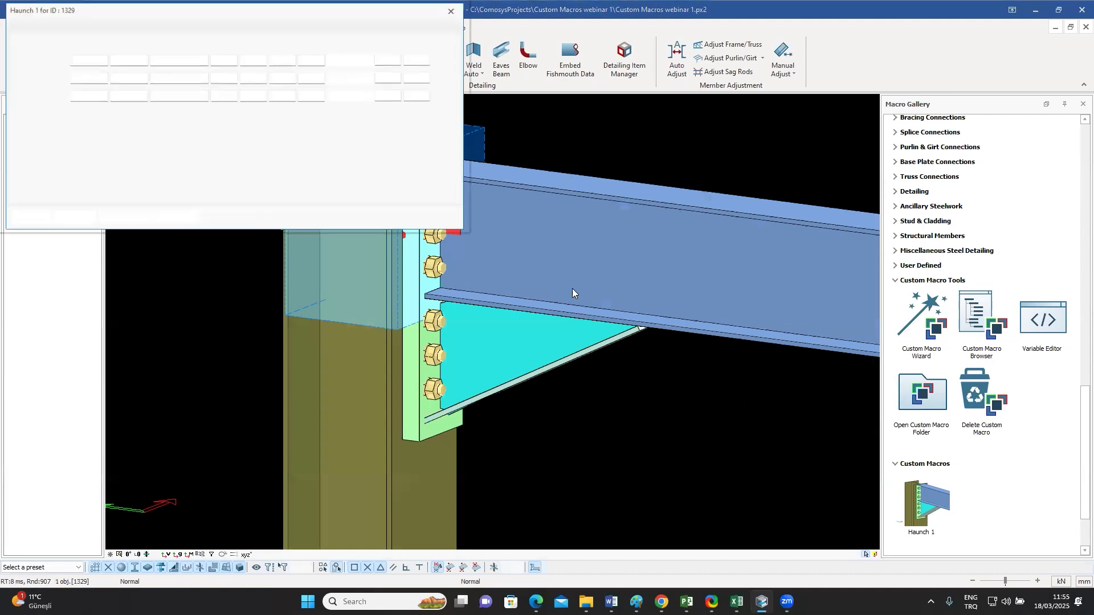
left_click_drag(352, 11, 929, 131)
double_click(661, 178)
type("10")
left_click(602, 339)
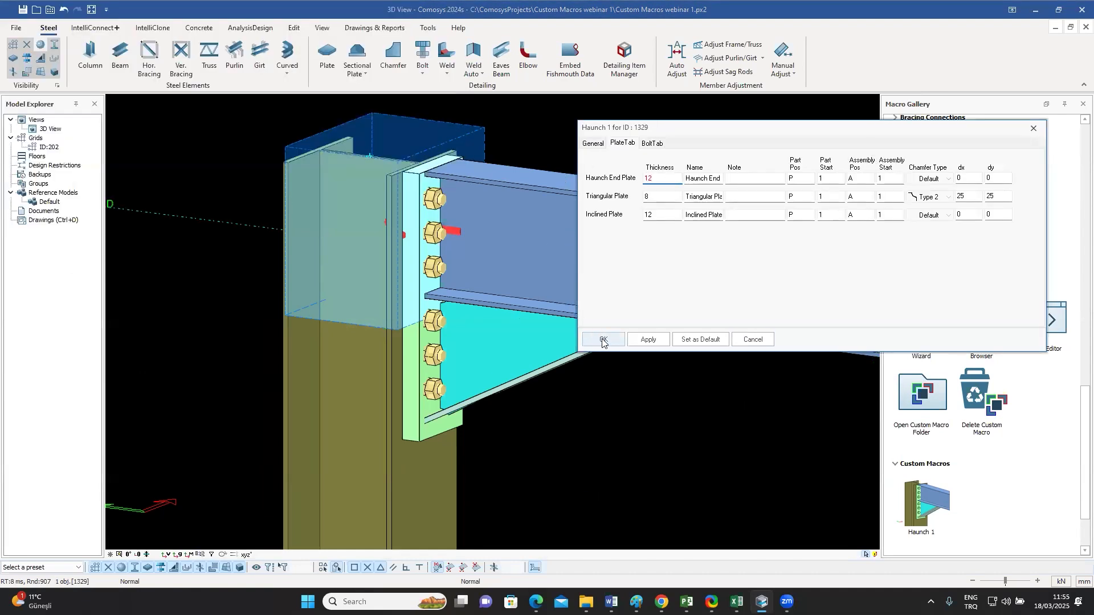
- Examine how the triangular and sloped haunch plates meet each other, the beam flange and the end plate
middle_click_drag(555, 180, 569, 172)
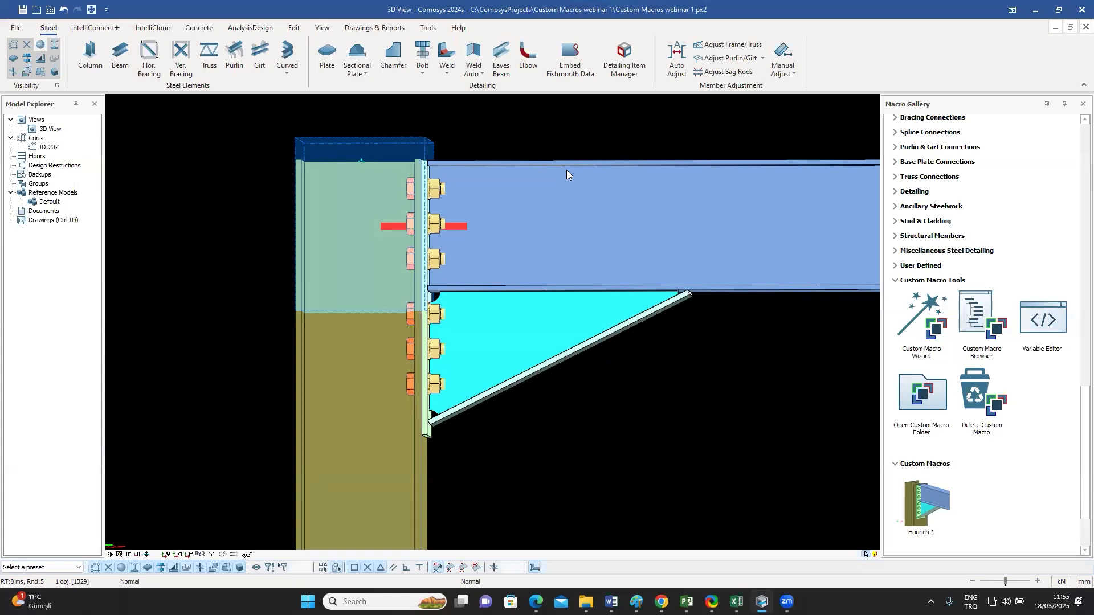
middle_click_drag(613, 299, 590, 298)
left_click(591, 297)
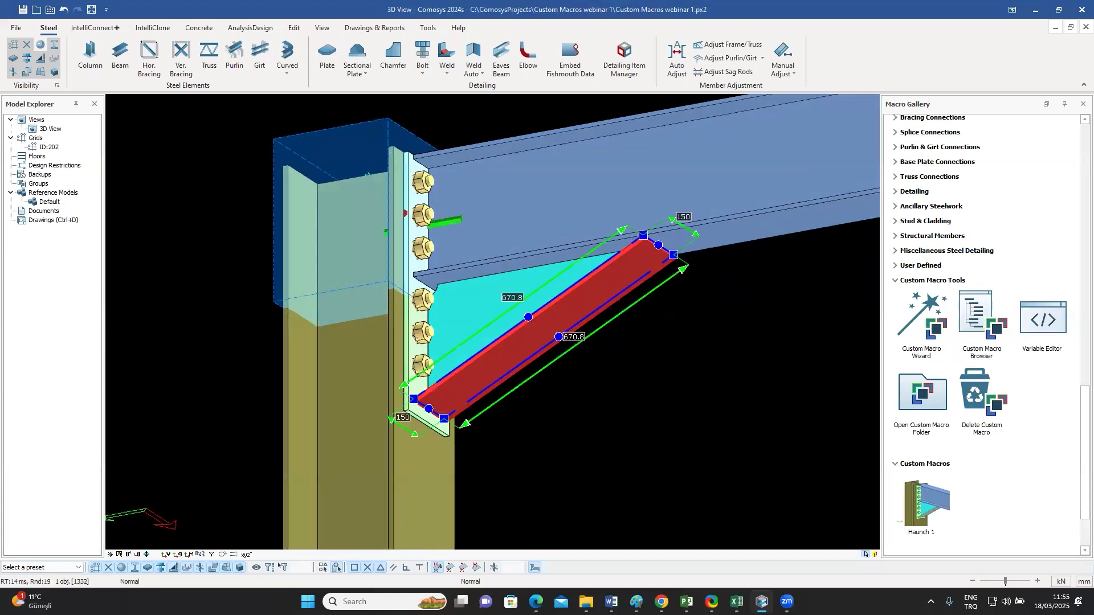
left_click(673, 319)
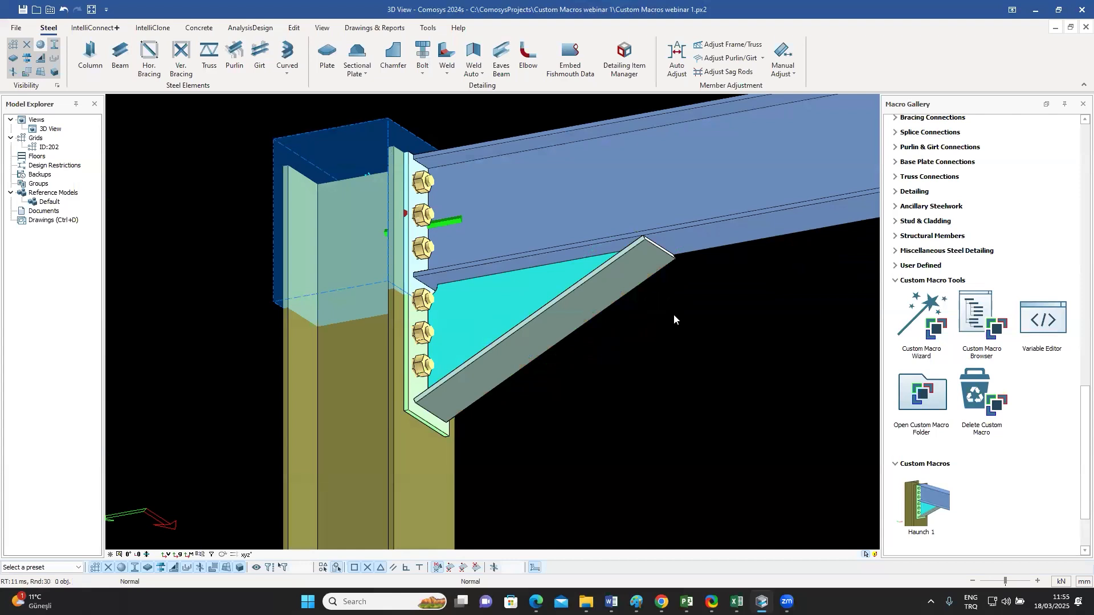
middle_click_drag(667, 322, 663, 334)
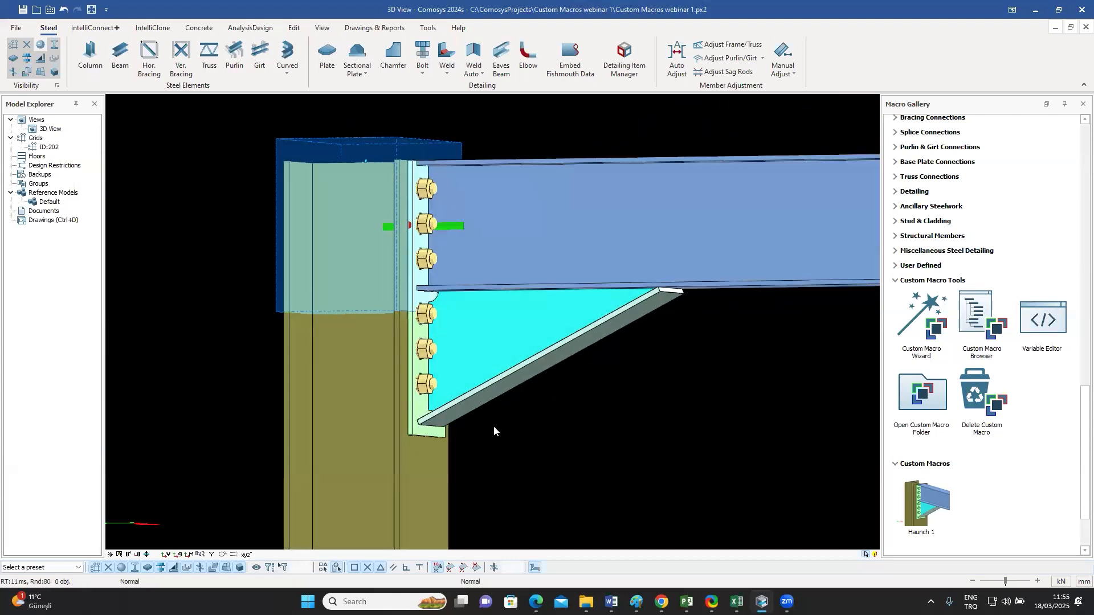
left_click(532, 313)
middle_click_drag(544, 322, 651, 315)
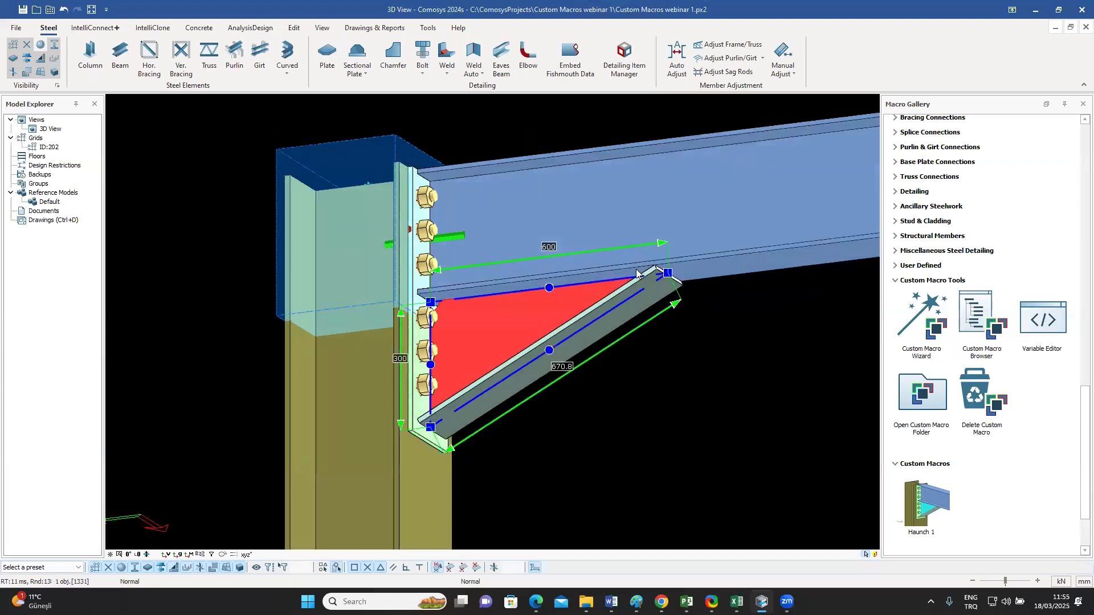
left_click(627, 316)
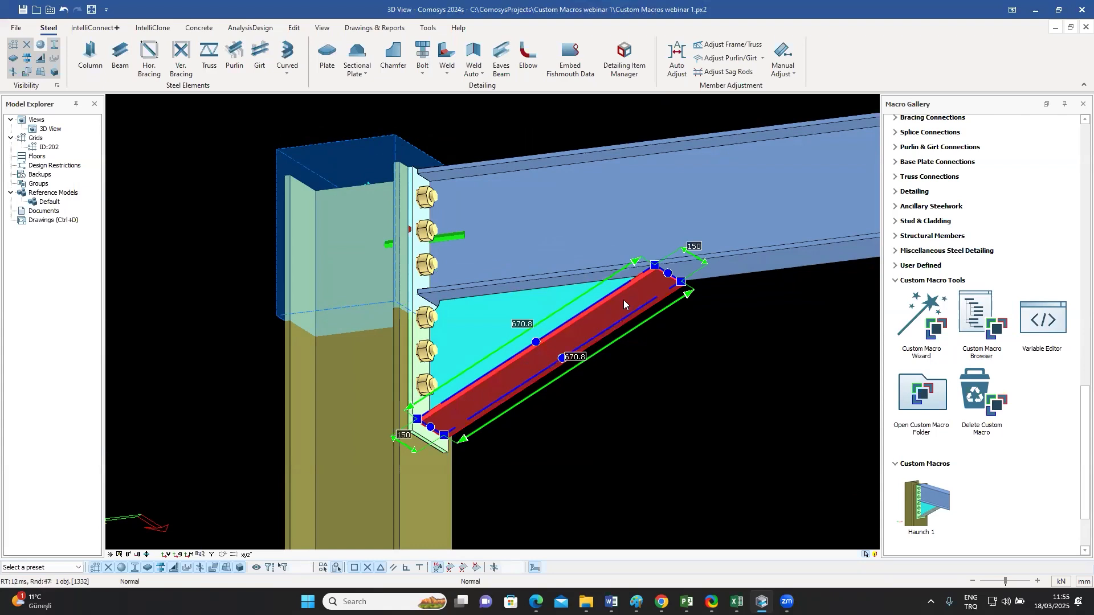
left_click(529, 305)
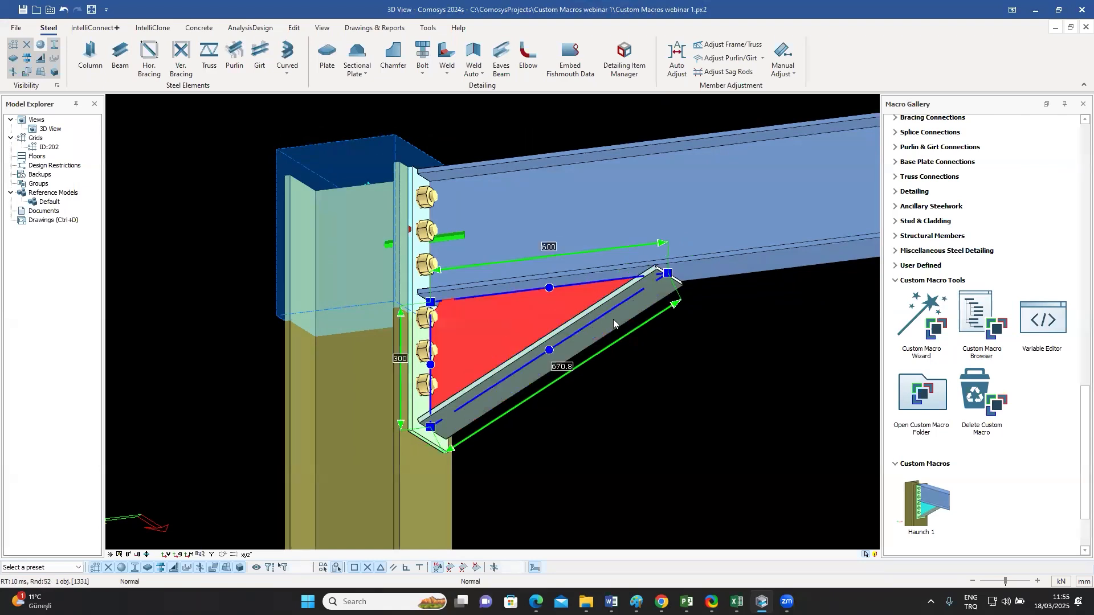
- Switch the model to wireframe display and inspect the sloped haunch plate's outline relative to the triangular plate
key("w")
left_click(666, 330)
scroll(637, 311, "up", 1)
scroll(636, 311, "up", 2)
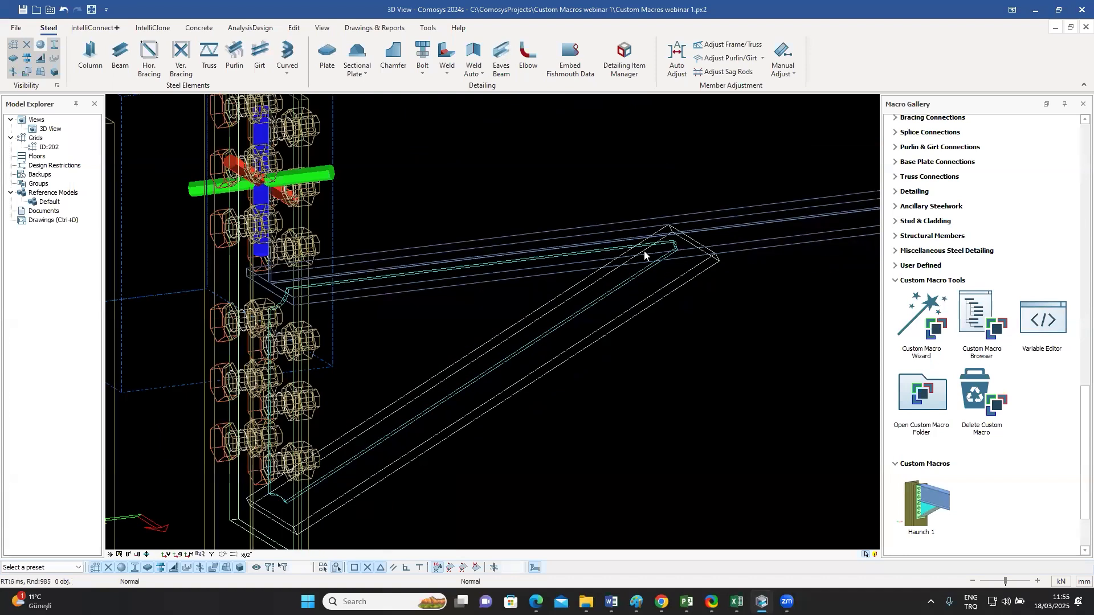
scroll(592, 299, "down", 3)
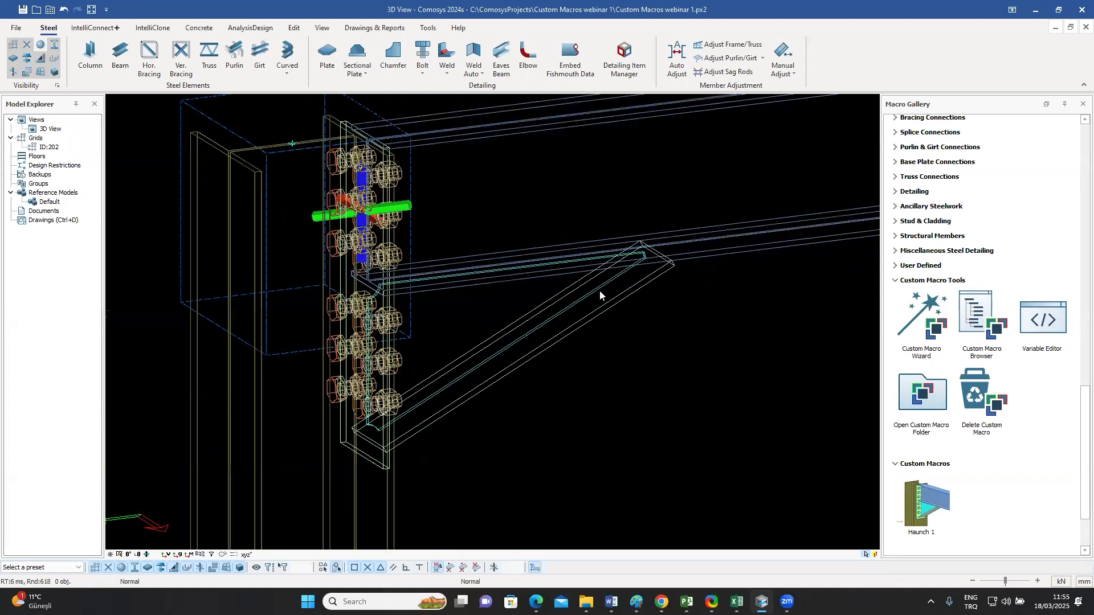
left_click(591, 316)
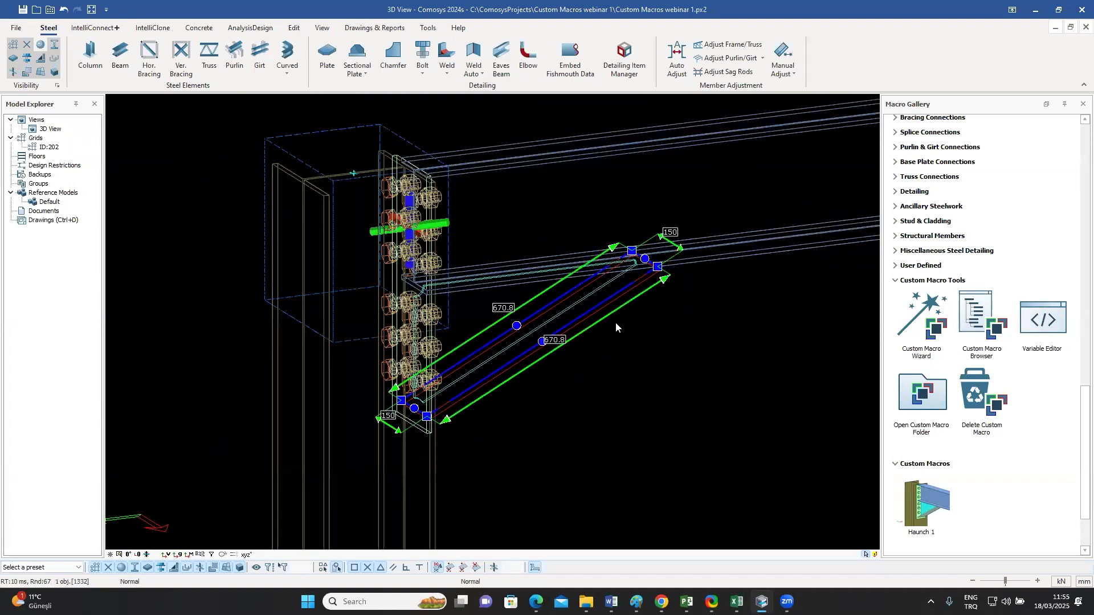
key("Escape")
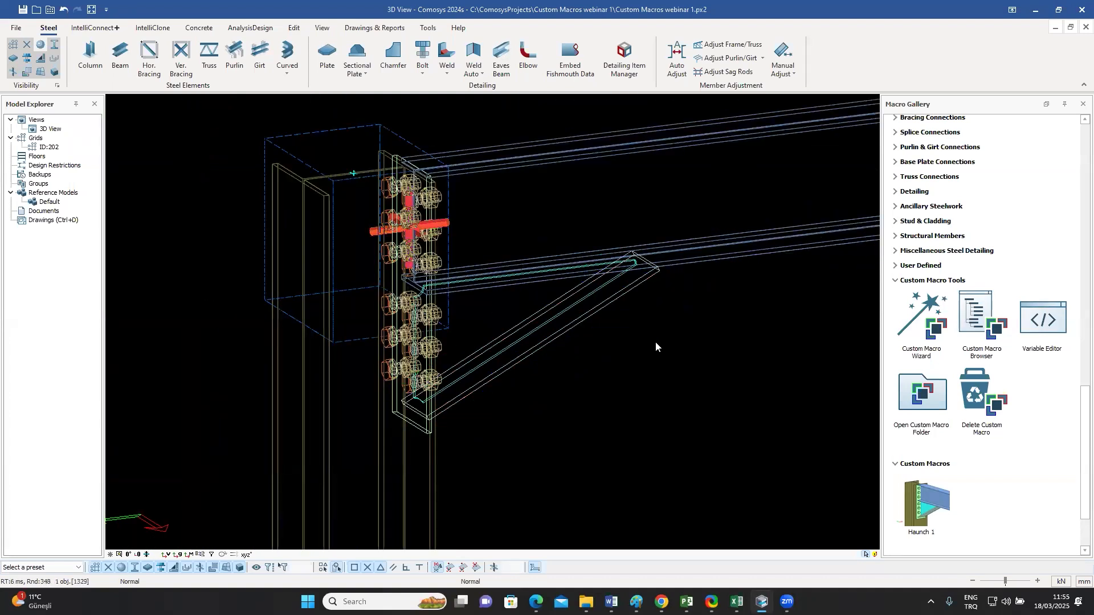
- Open the Haunch 1 macro in the Custom Macro Browser and select the sloped haunch plate for editing
left_click(973, 320)
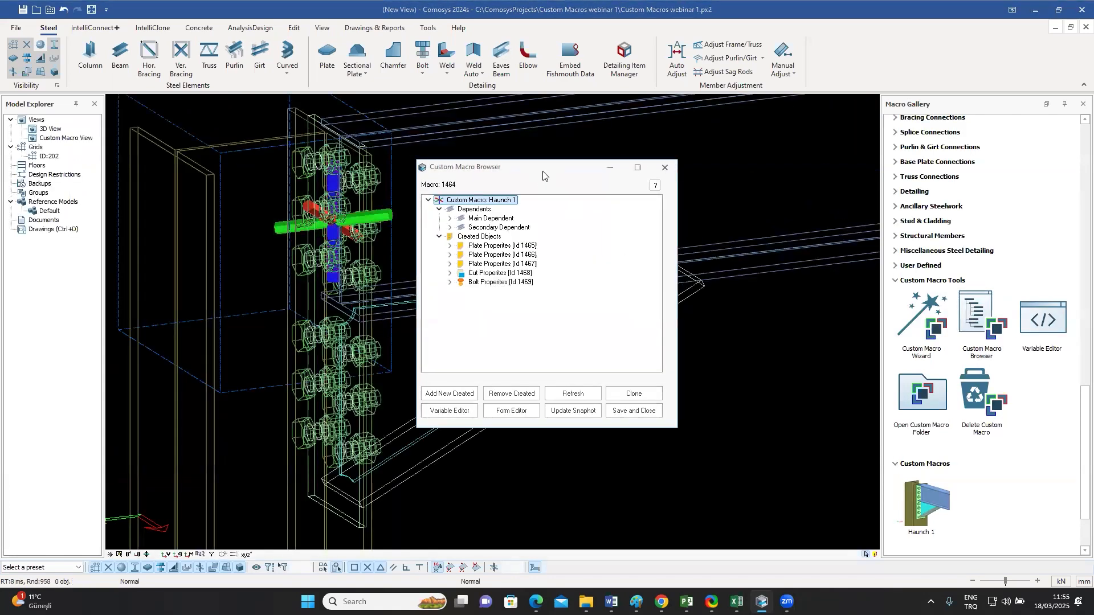
left_click_drag(543, 174, 842, 141)
left_click(630, 334)
middle_click_drag(672, 314, 604, 259)
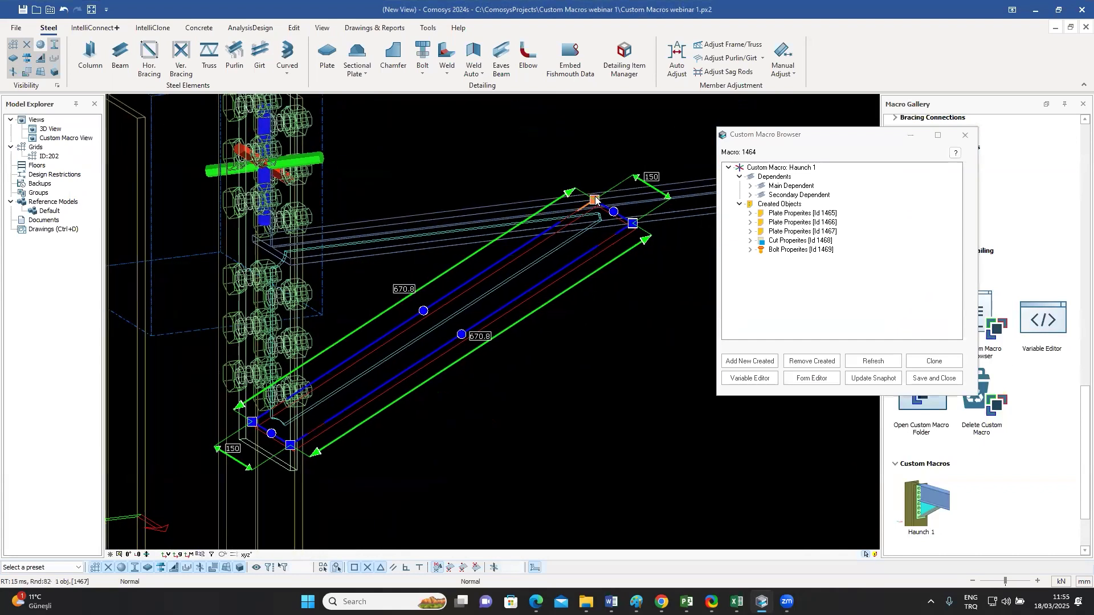
- Bind all four corner points of the sloped haunch plate to the outline plane along the triangular plate's sloped edge
left_click(594, 199)
left_click(633, 224)
left_click(252, 421)
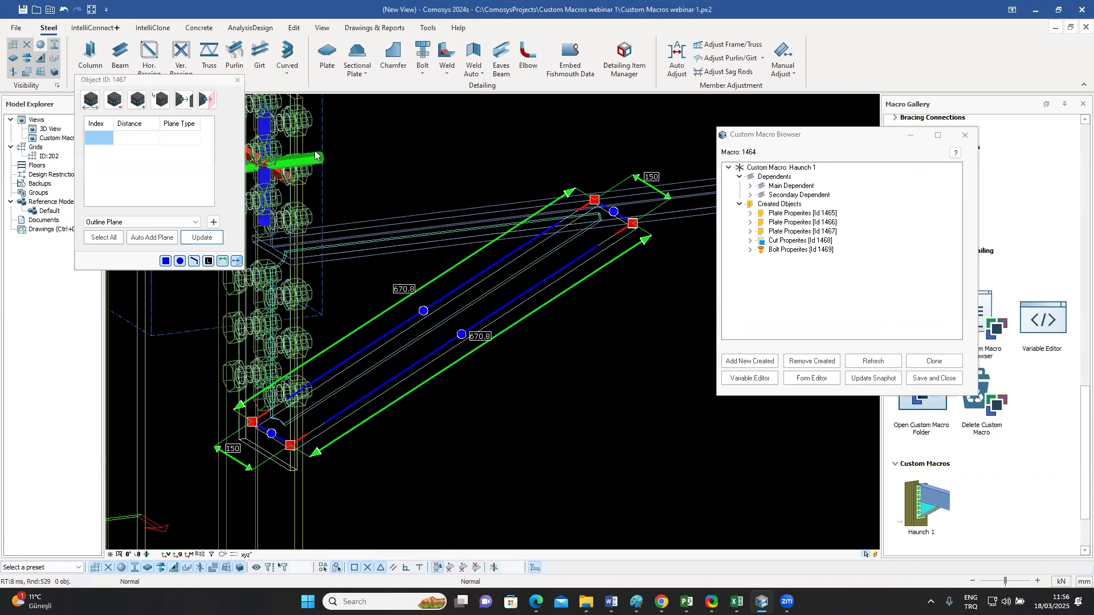
left_click(213, 223)
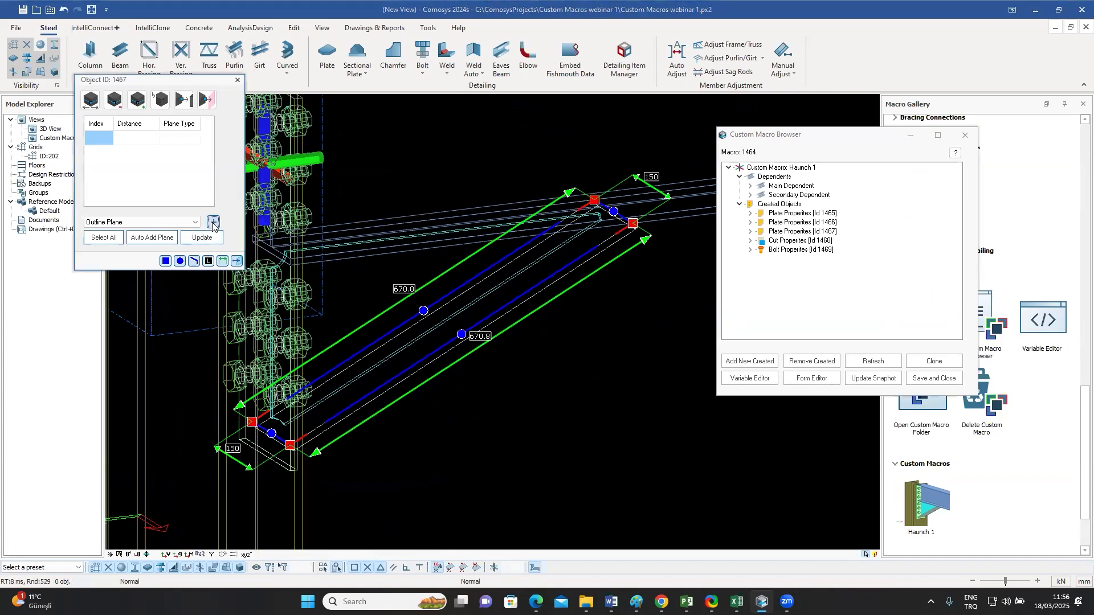
left_click(532, 268)
scroll(555, 262, "up", 4)
scroll(564, 235, "up", 2)
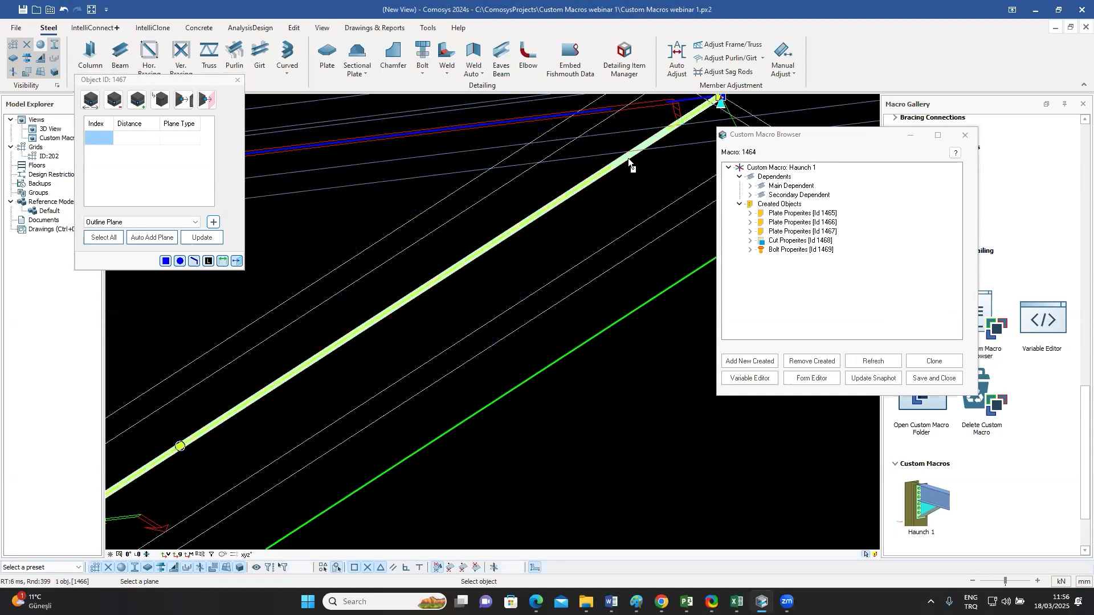
left_click(628, 158)
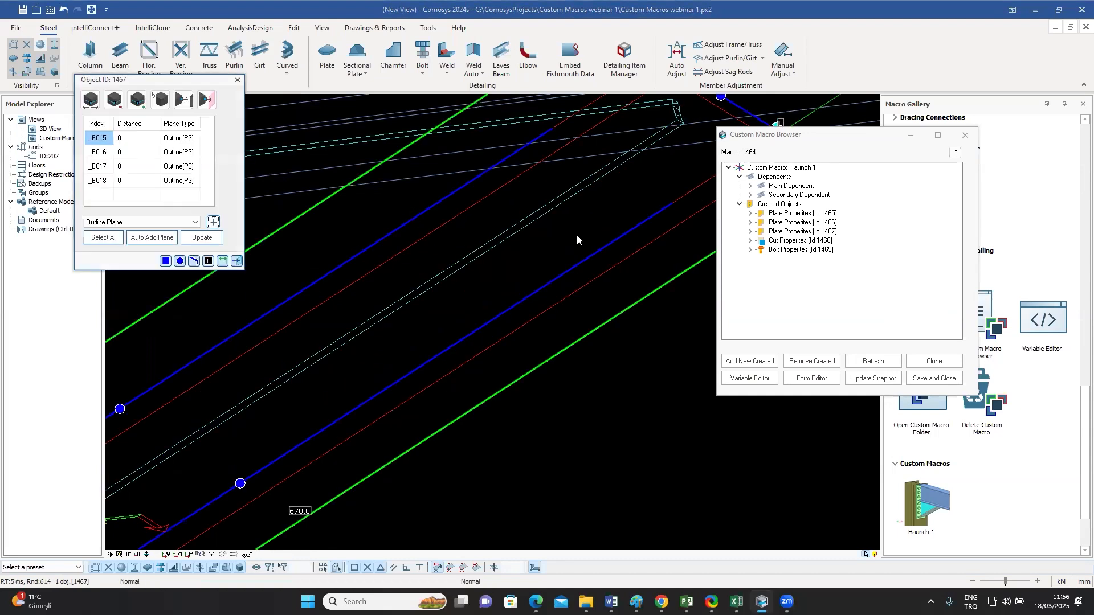
scroll(561, 298, "down", 5)
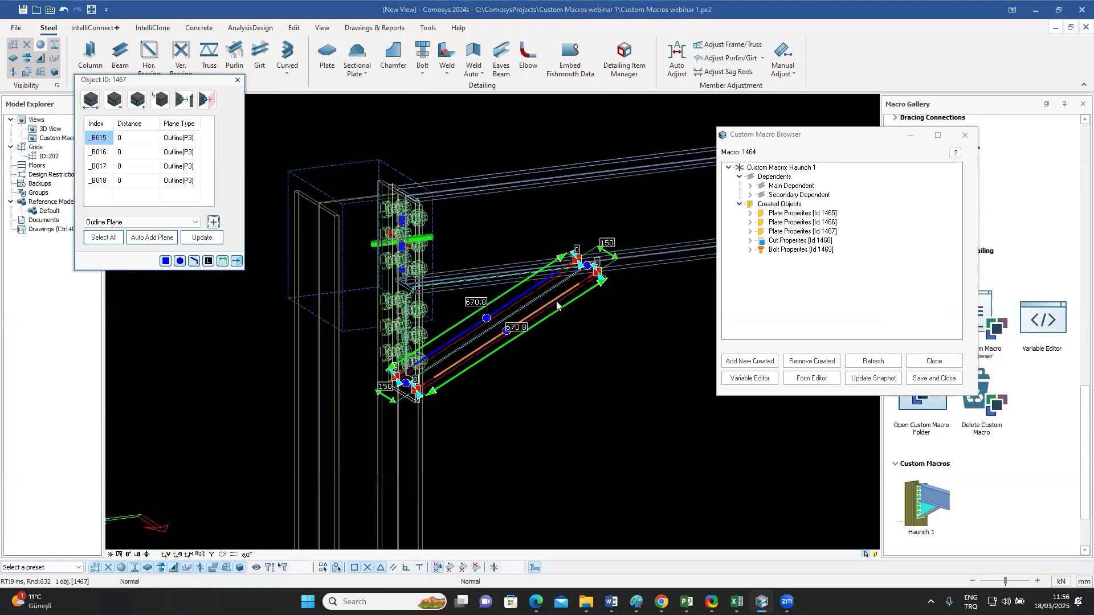
scroll(556, 302, "down", 1)
left_click(202, 237)
left_click(238, 79)
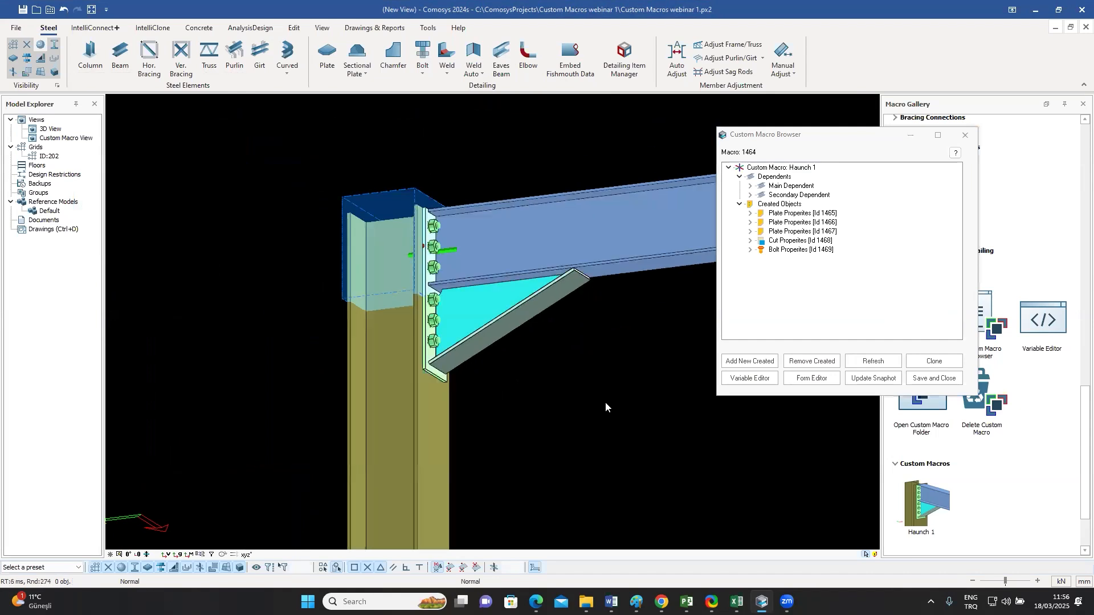
- Bind the sloped haunch plate's two upper corner points to the outline plane of the beam's bottom flange
left_click(567, 295)
scroll(554, 364, "up", 1)
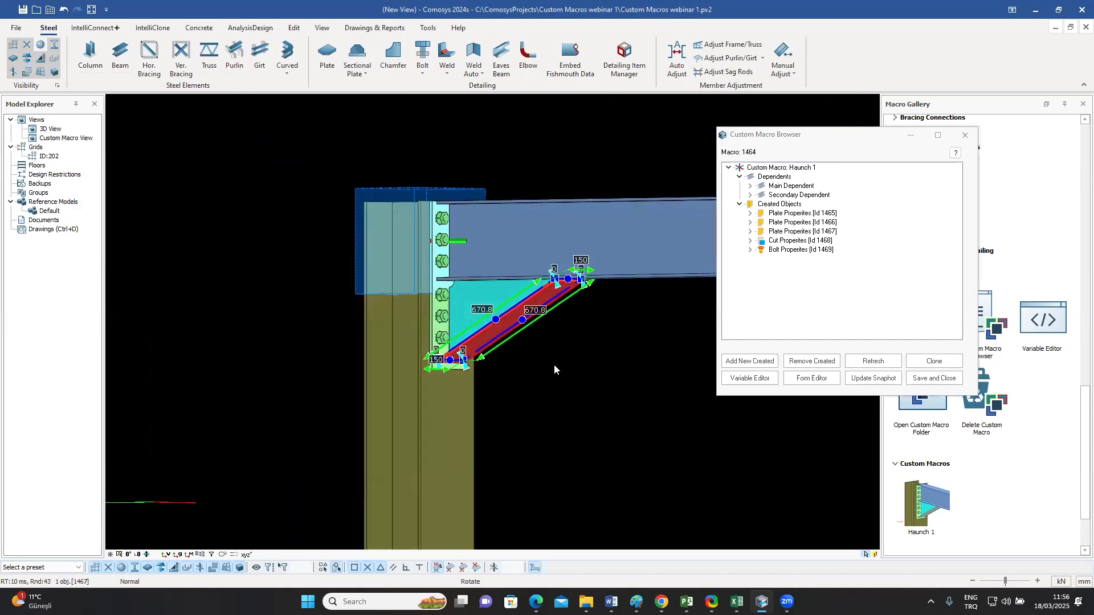
scroll(517, 349, "up", 1)
mouse_move(547, 370)
middle_mouse_down()
mouse_move(513, 375)
mouse_move(535, 391)
mouse_move(608, 303)
mouse_move(494, 343)
middle_mouse_up()
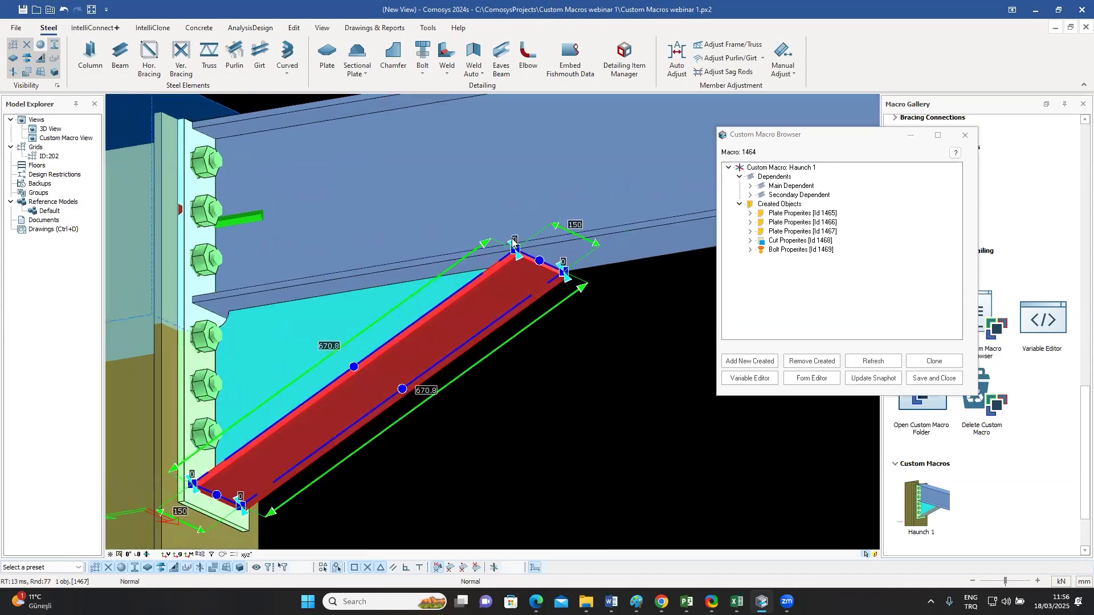
scroll(539, 258, "up", 2)
left_click(493, 233)
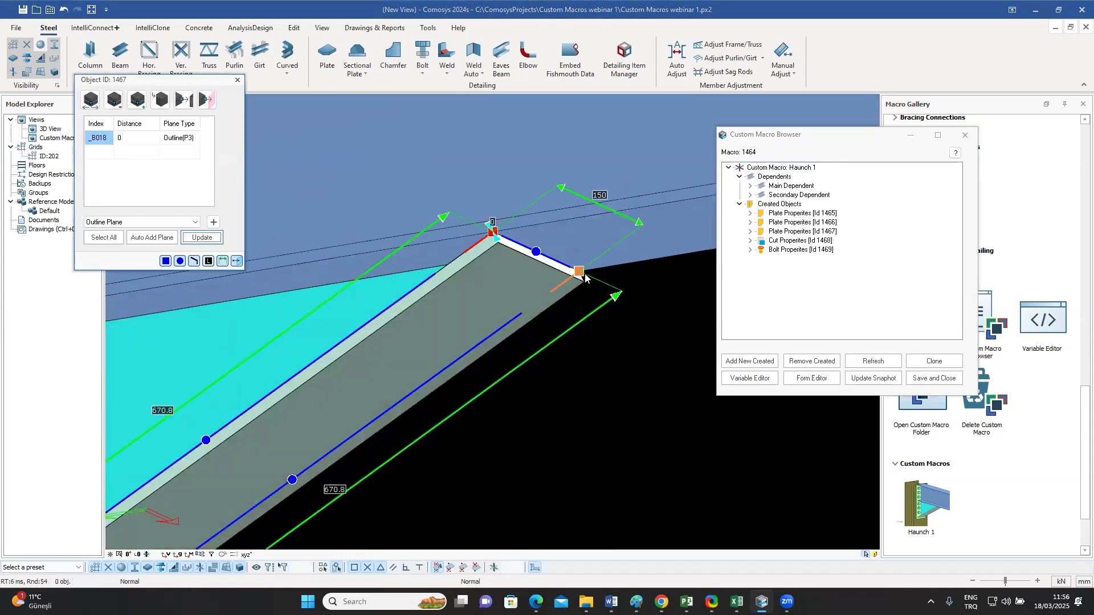
left_click(585, 278)
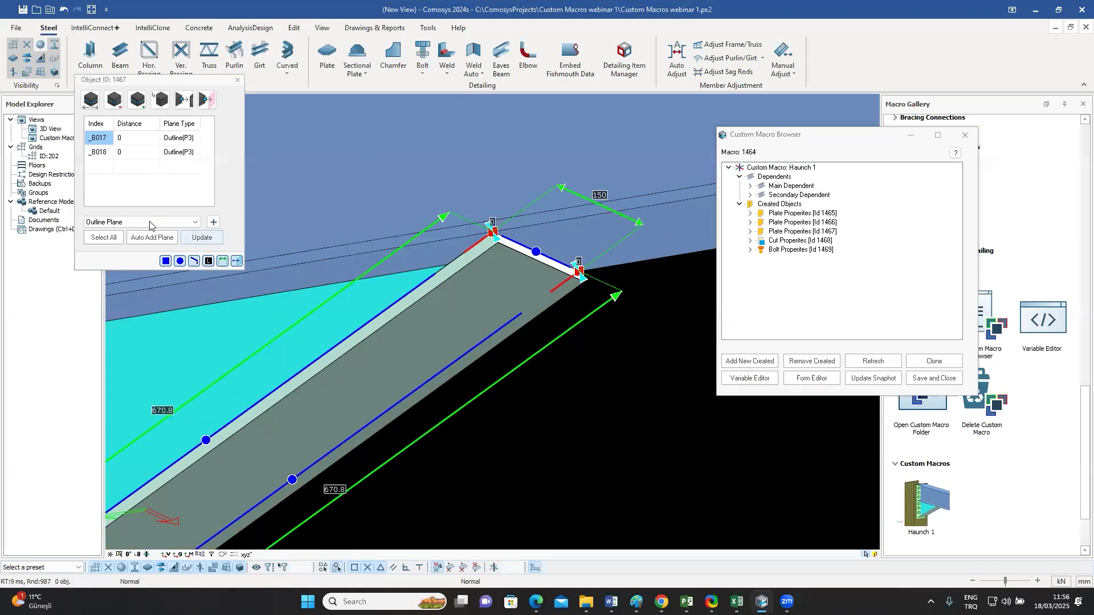
left_click(214, 222)
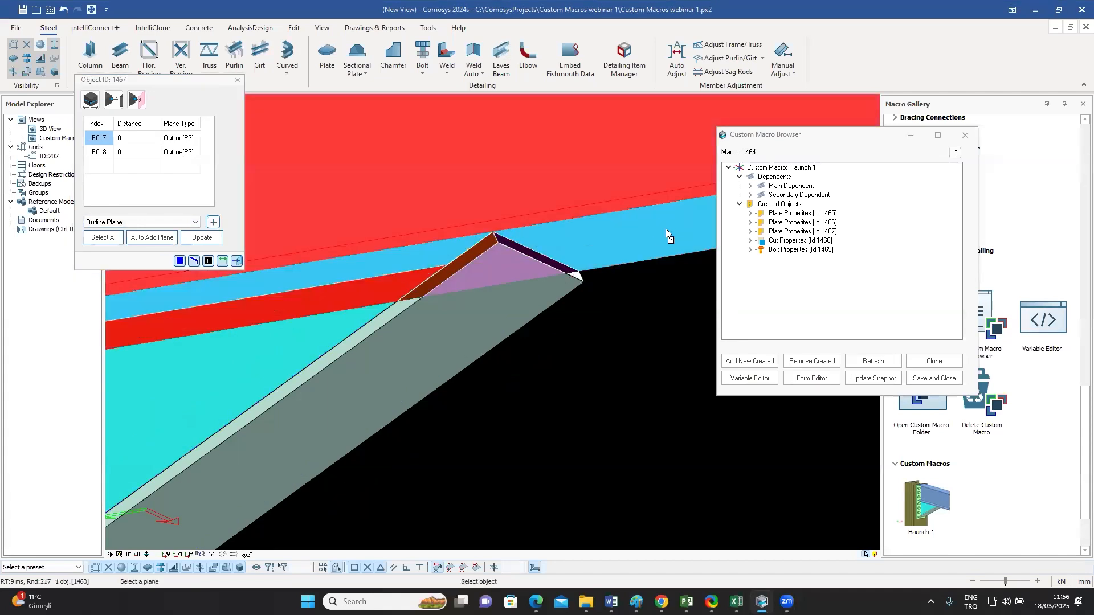
left_click(668, 242)
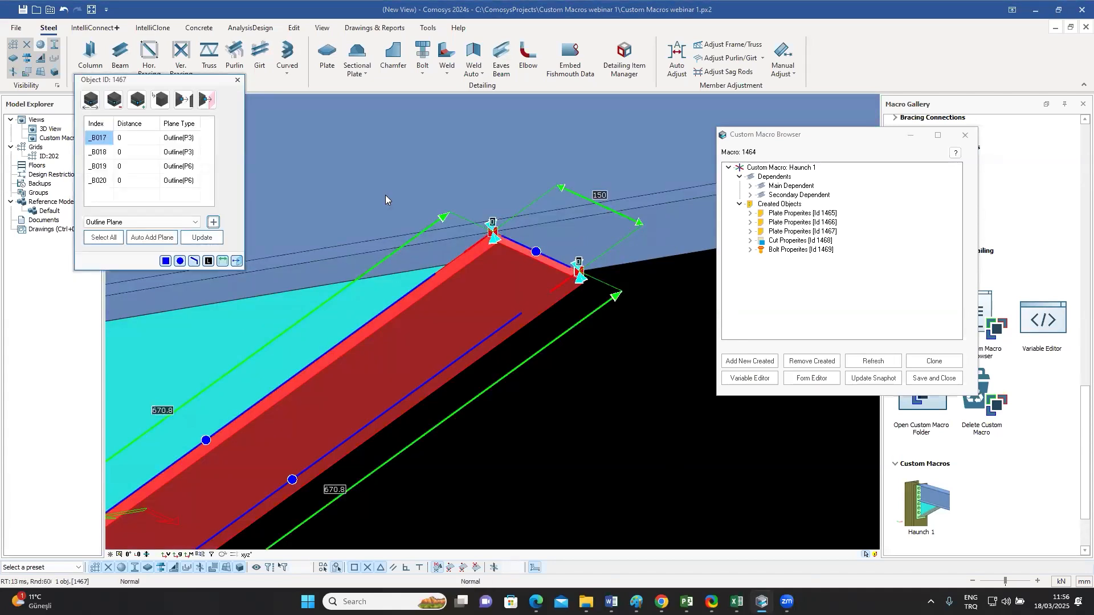
- Bind the sloped haunch plate's two lower corner points to the end plate's face plane, and save and close the macro
scroll(513, 354, "down", 5)
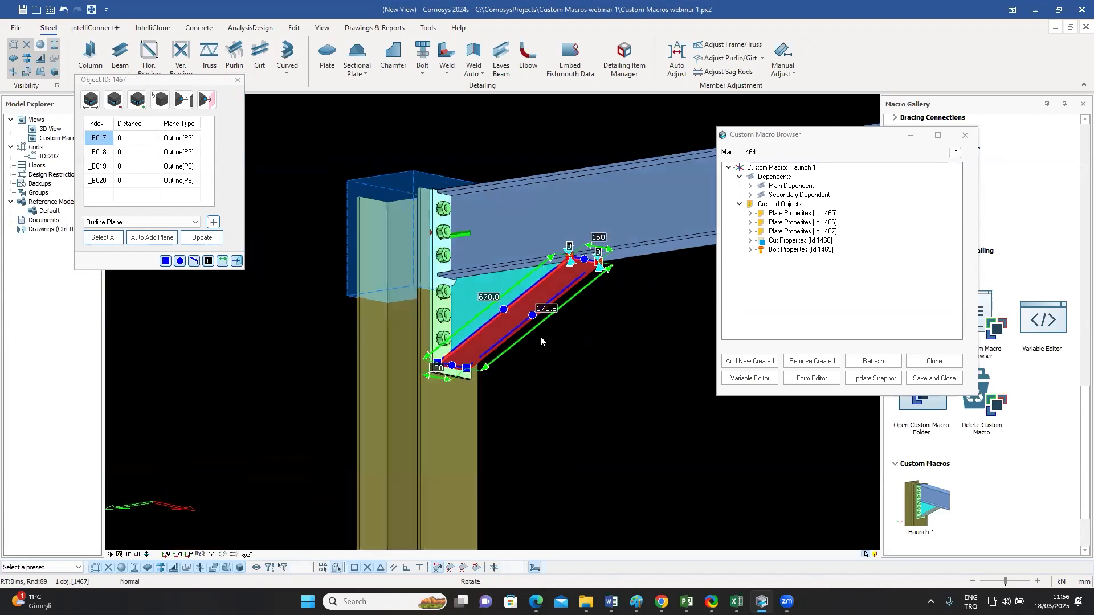
scroll(506, 363, "up", 5)
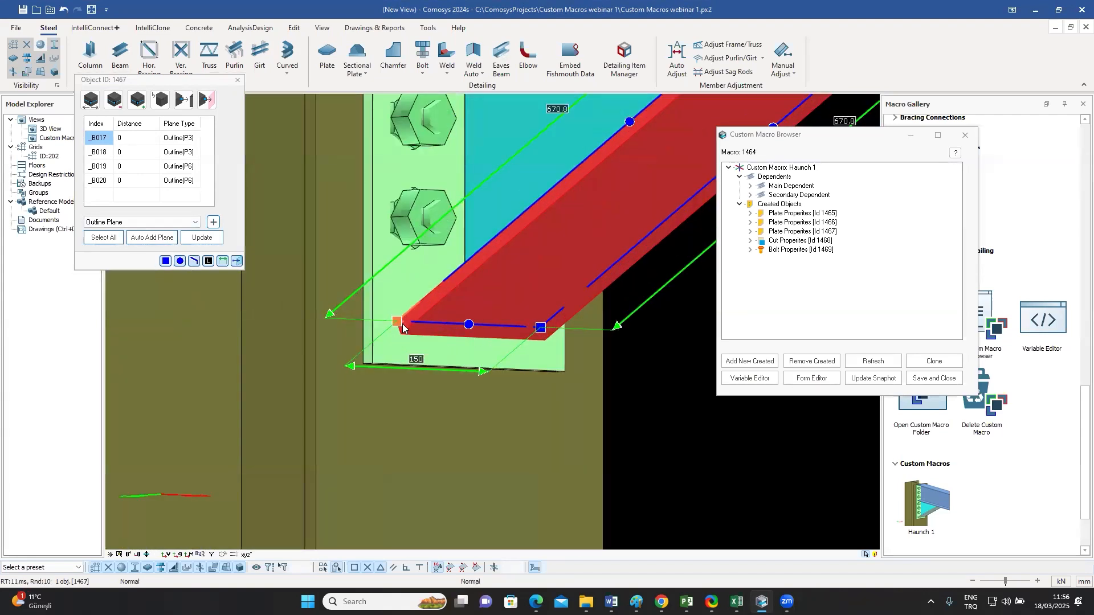
left_click(402, 323)
left_click(541, 328)
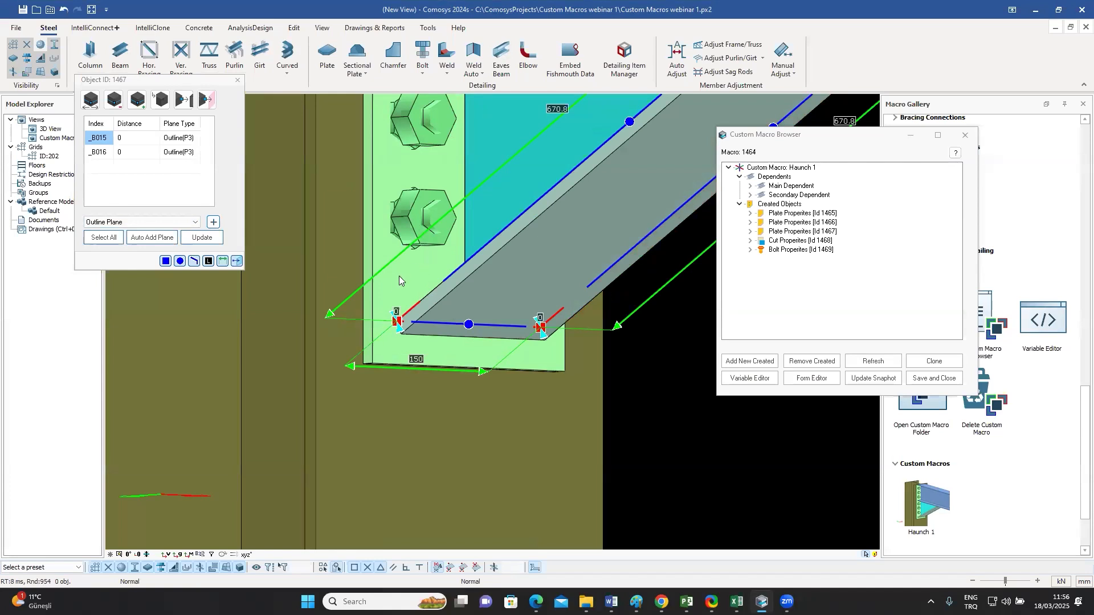
left_click(213, 221)
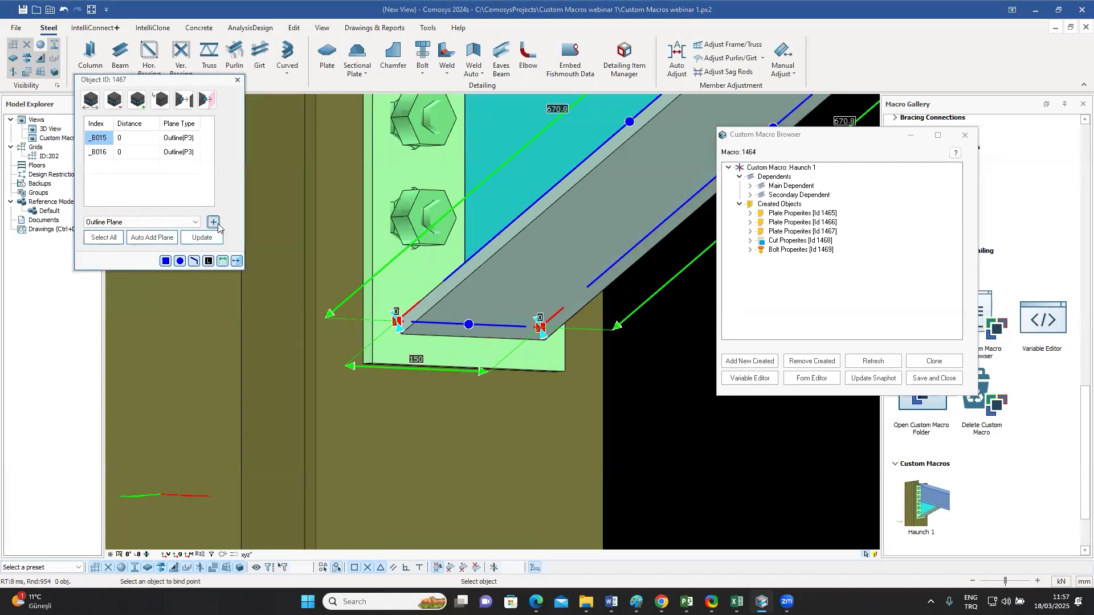
left_click(402, 285)
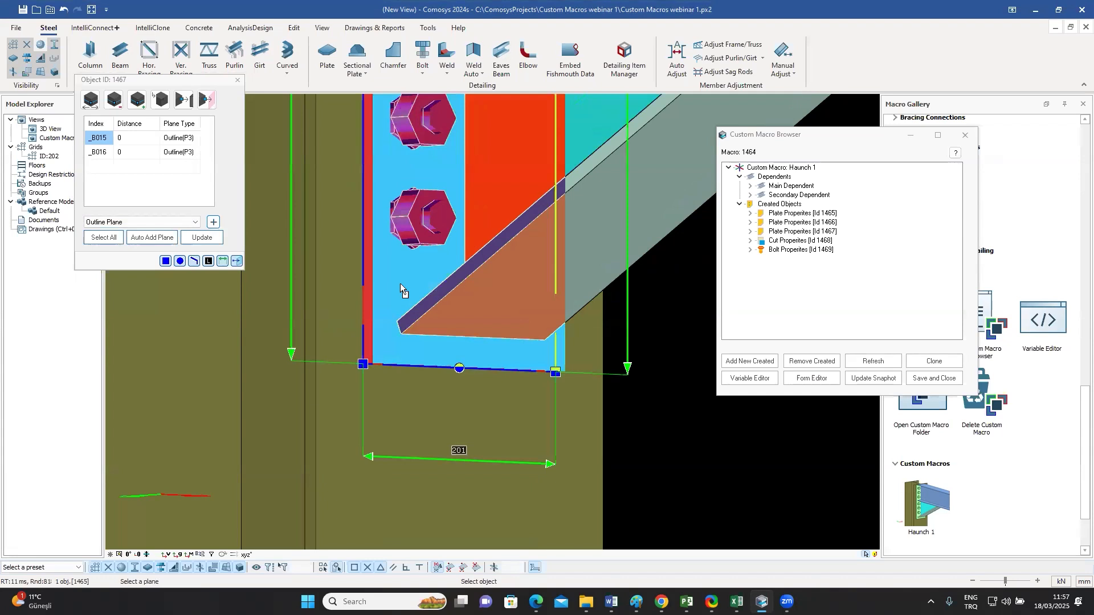
left_click(400, 284)
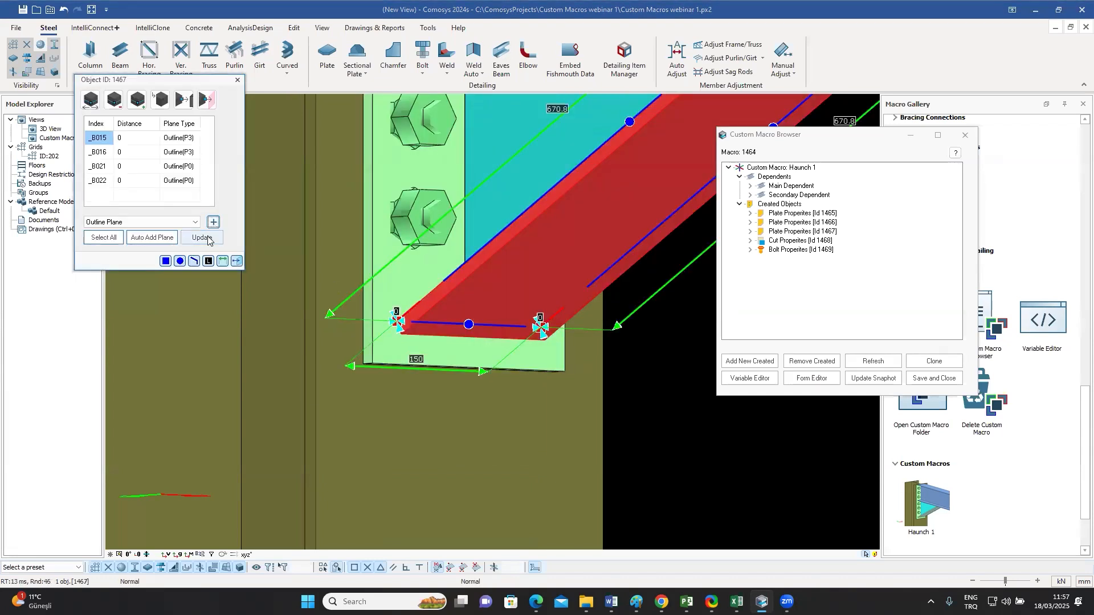
left_click(237, 80)
scroll(463, 334, "down", 6)
middle_click_drag(536, 350, 498, 380)
key("Escape")
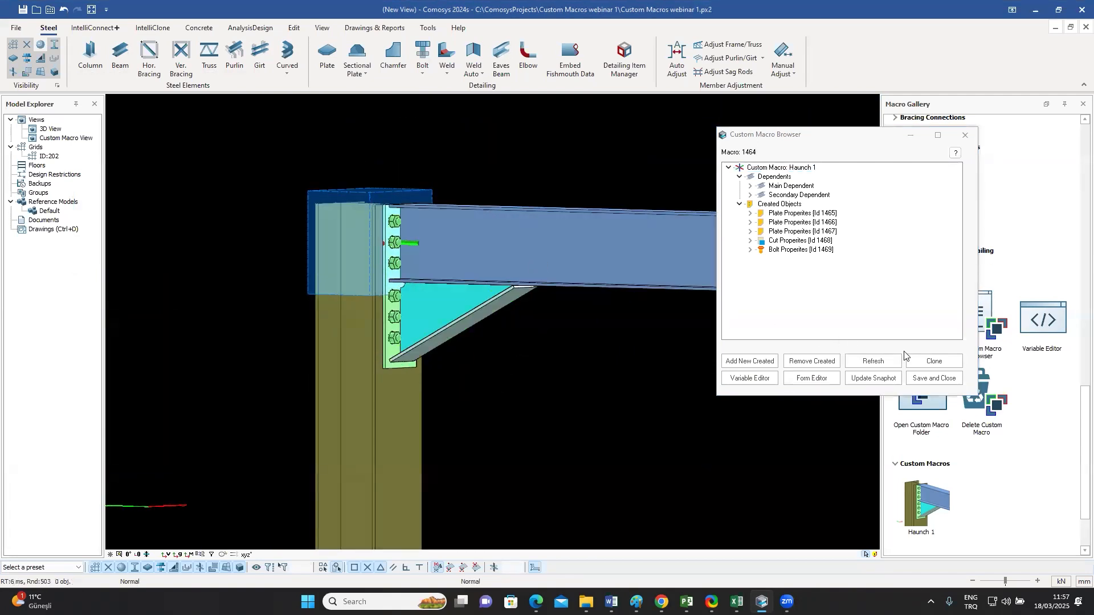
left_click(919, 379)
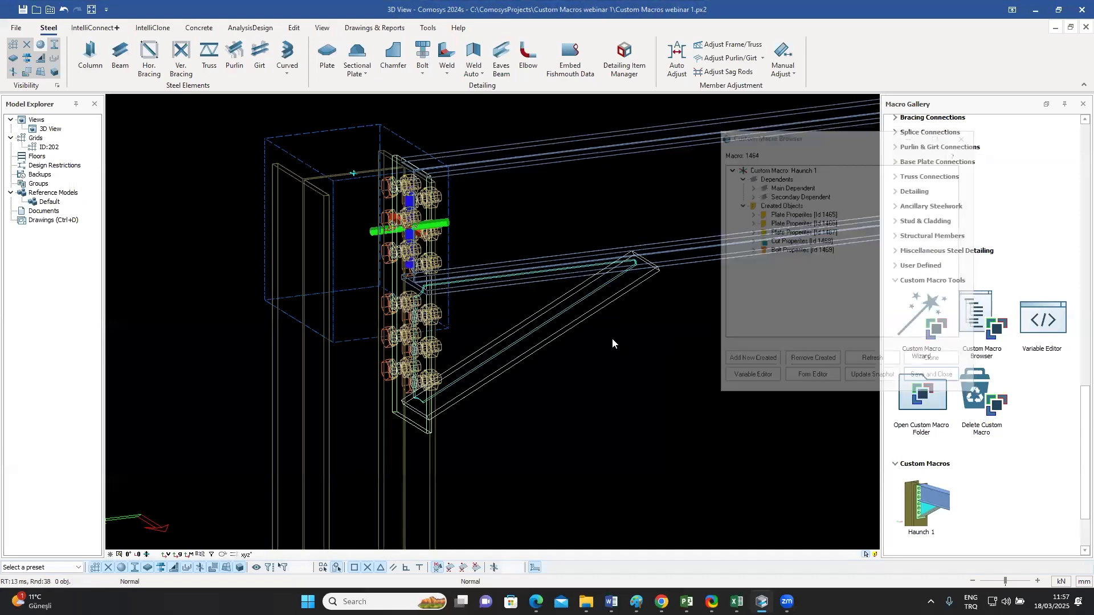
- Test the haunch by setting the beam profile to IPE400 and checking the triangular and sloped plates against the beam
middle_click_drag(608, 337, 597, 283, "ctrl")
double_click(618, 213)
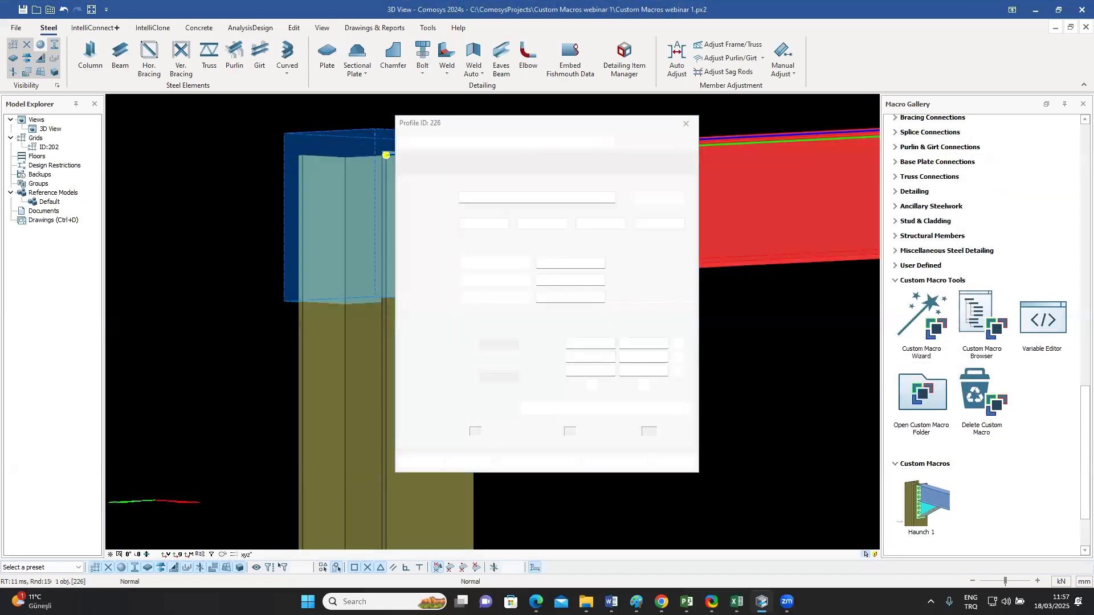
left_click_drag(486, 119, 784, 135)
left_click(765, 208)
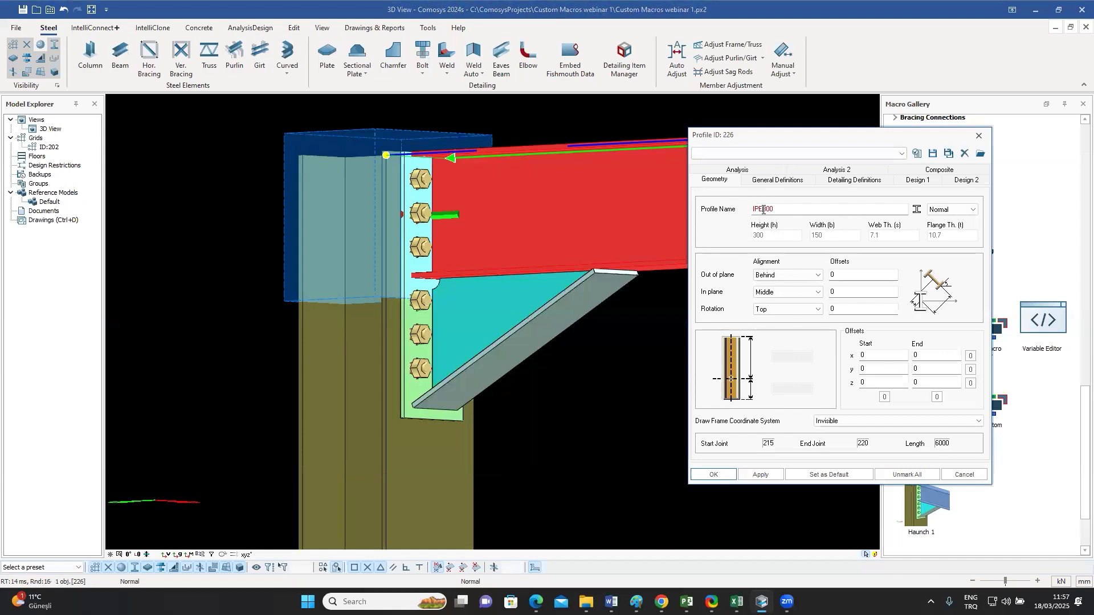
left_click(713, 474)
key("Escape")
middle_click_drag(612, 398, 491, 334)
left_click(593, 341)
left_click(491, 334)
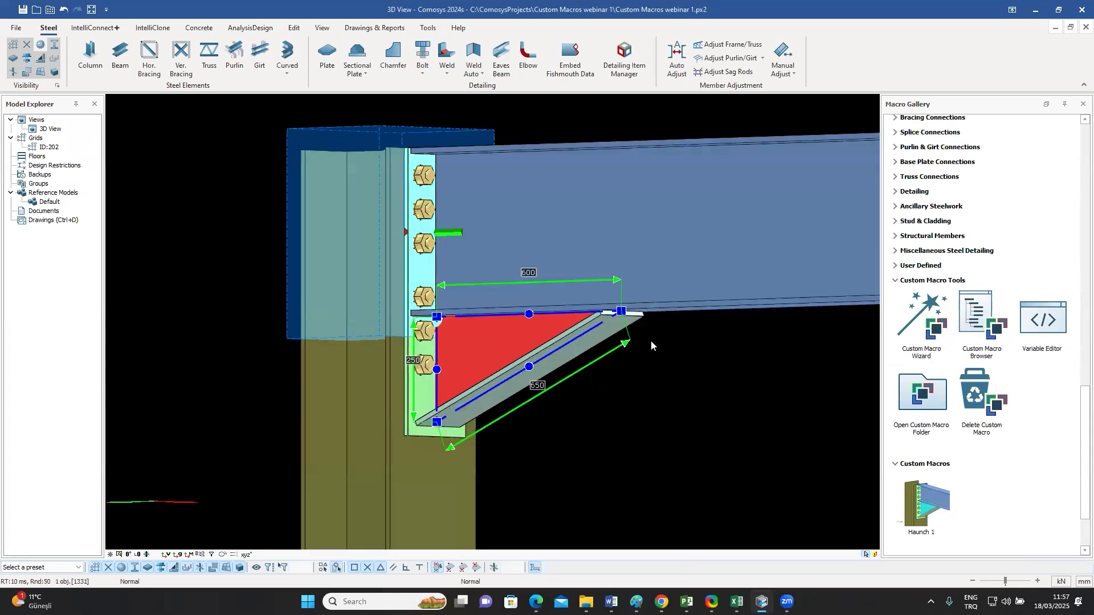
left_click(627, 321)
- Set the beam profile to IPE500 and apply it to test how the haunch plates follow the beam
double_click(699, 245)
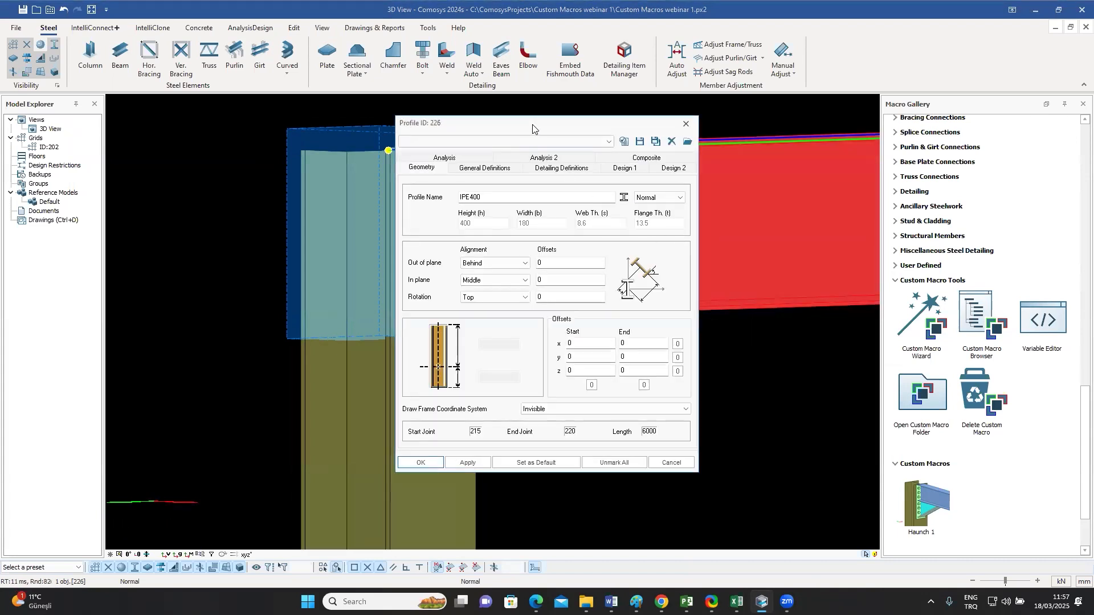
left_click_drag(526, 125, 772, 156)
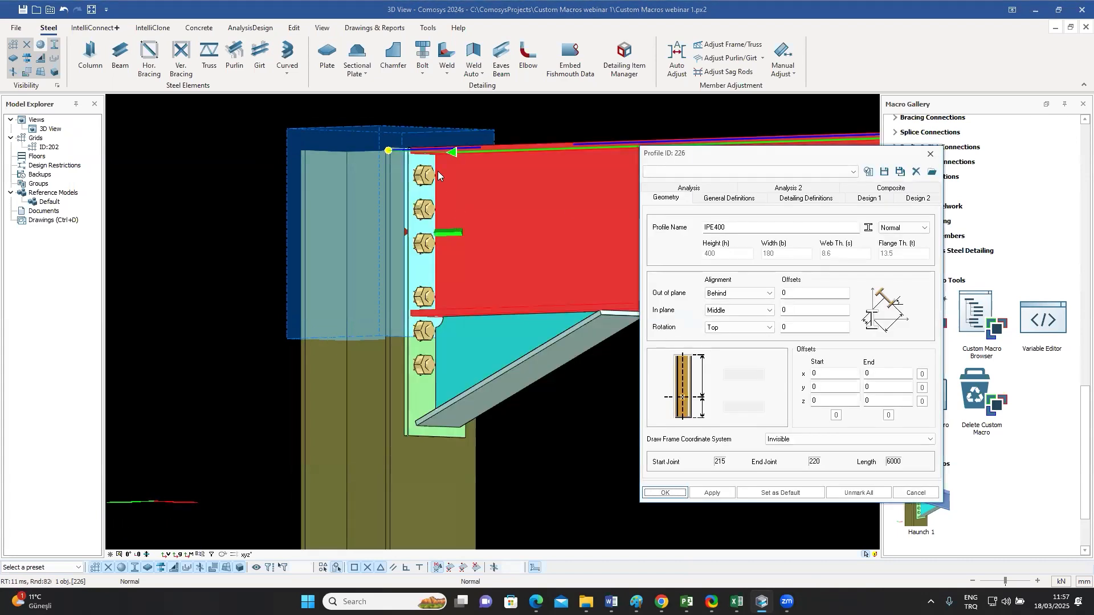
left_click(713, 227)
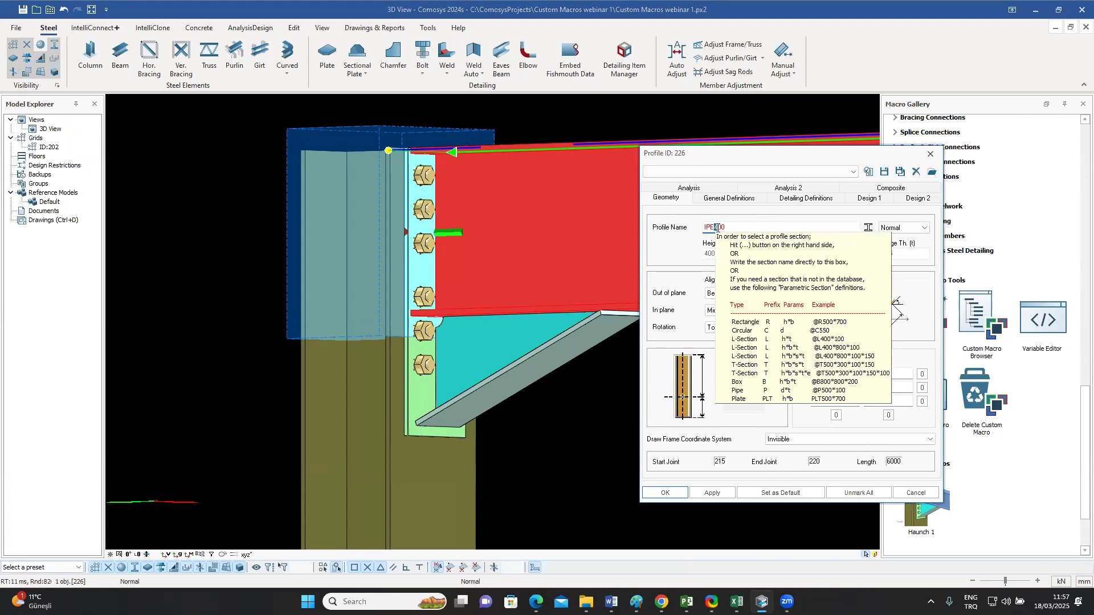
key("BackSpace")
type("5")
left_click(712, 492)
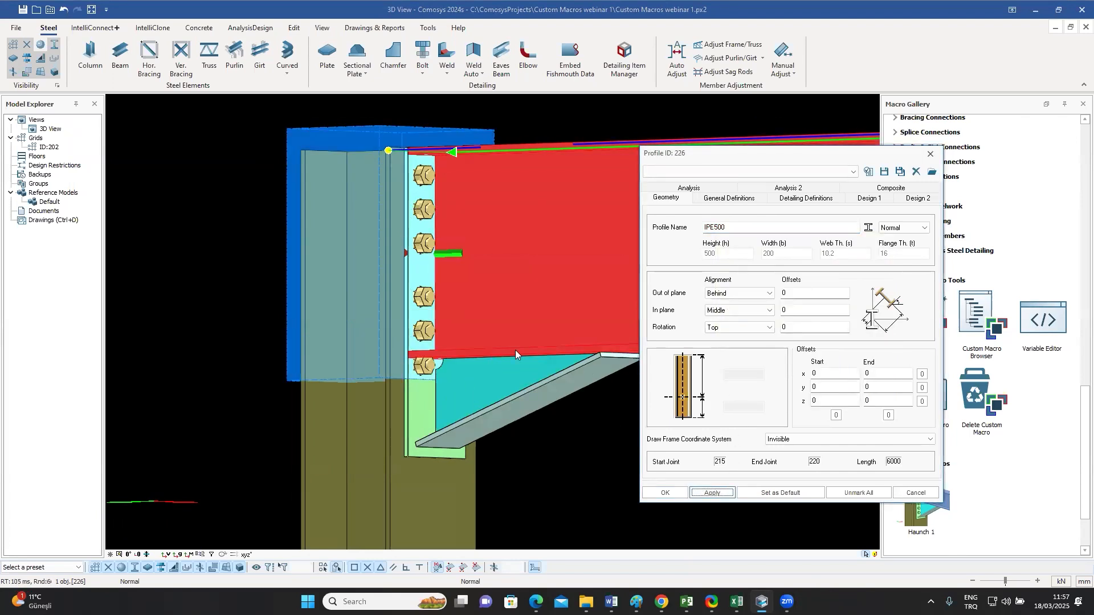
- Set the beam profile to IPE300 and confirm
left_click(713, 227)
key("BackSpace")
type("3")
left_click(665, 492)
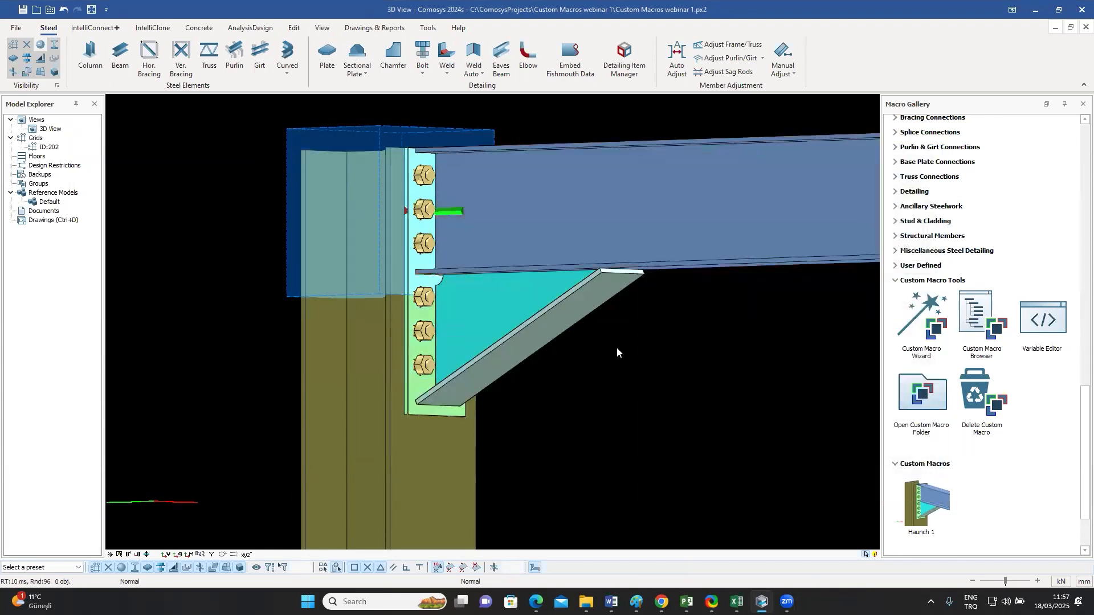
- Examine the haunch connection's bolts, end plate and haunch plates from different angles
middle_click_drag(608, 347, 637, 405, "shift")
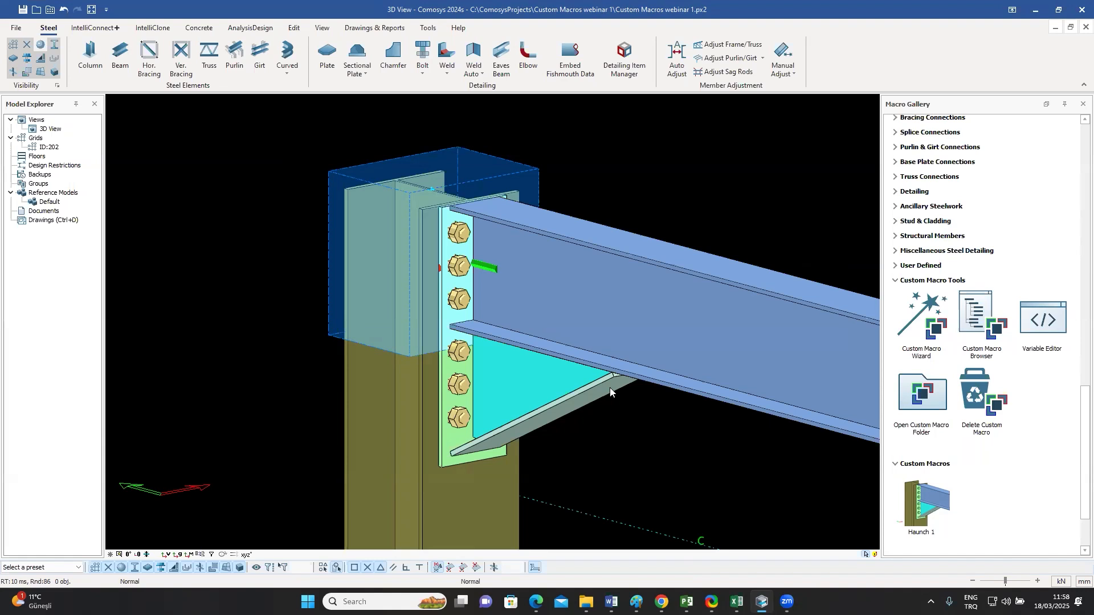
middle_click_drag(640, 370, 533, 340)
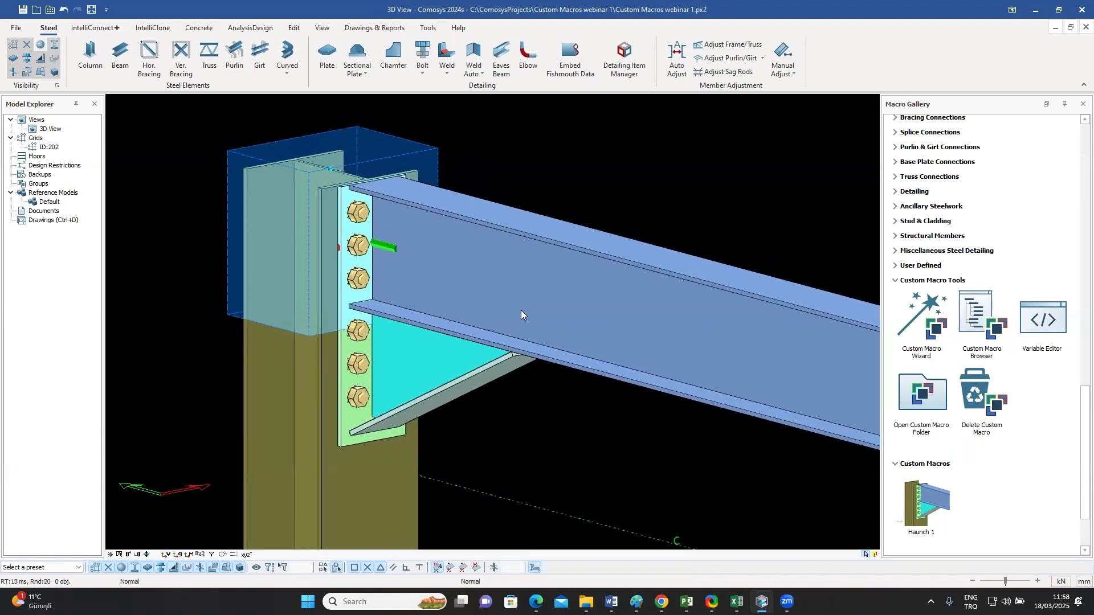
mouse_move(365, 222)
middle_mouse_down()
mouse_move(409, 228)
mouse_move(372, 224)
middle_mouse_up()
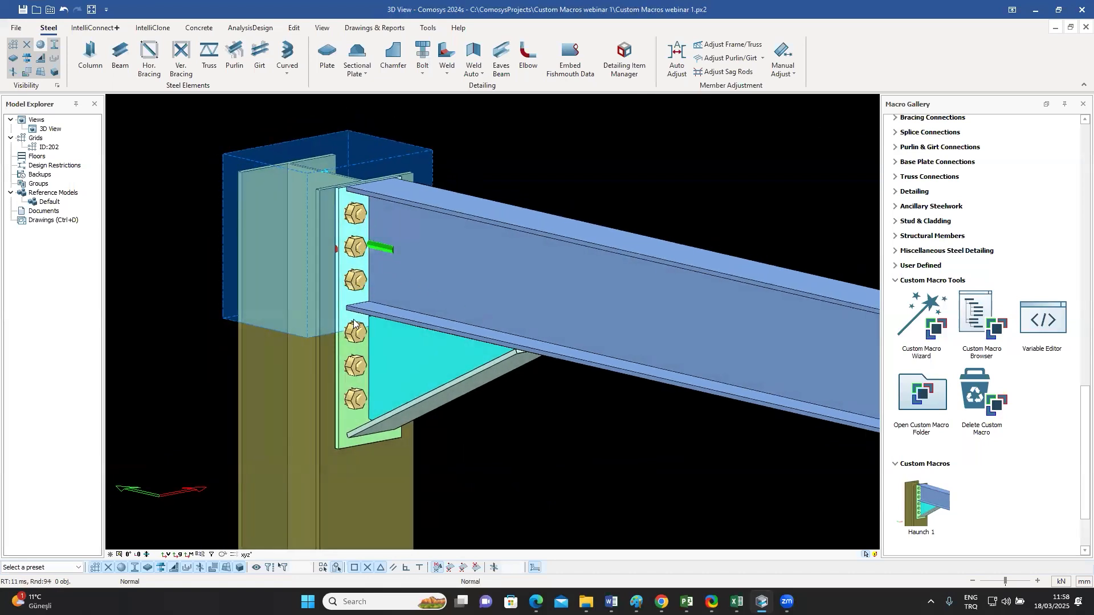
middle_click_drag(417, 318, 472, 302)
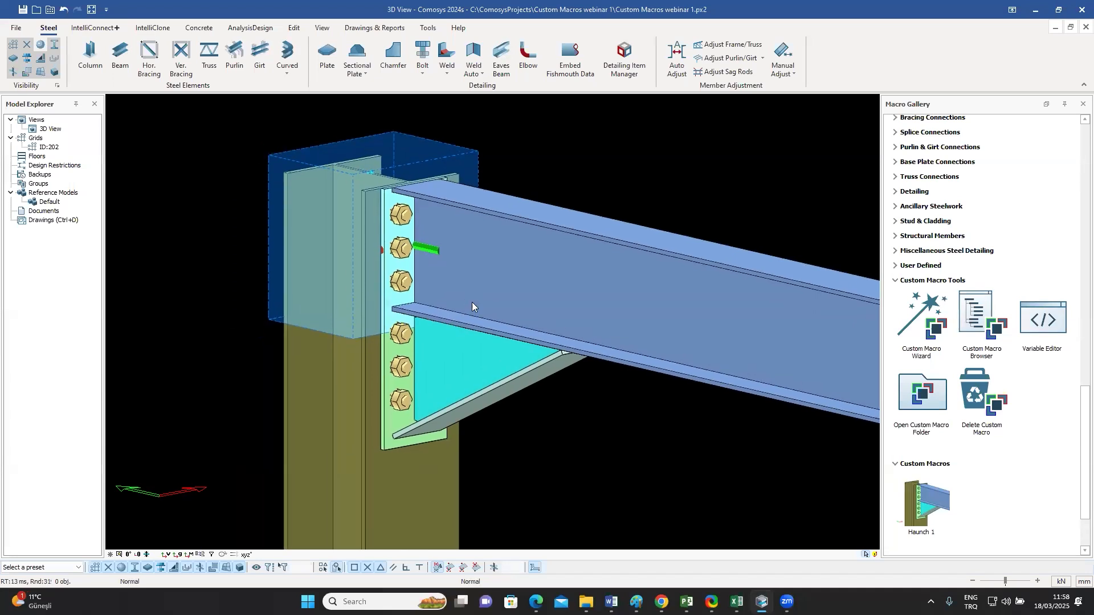
middle_click_drag(474, 364, 452, 341)
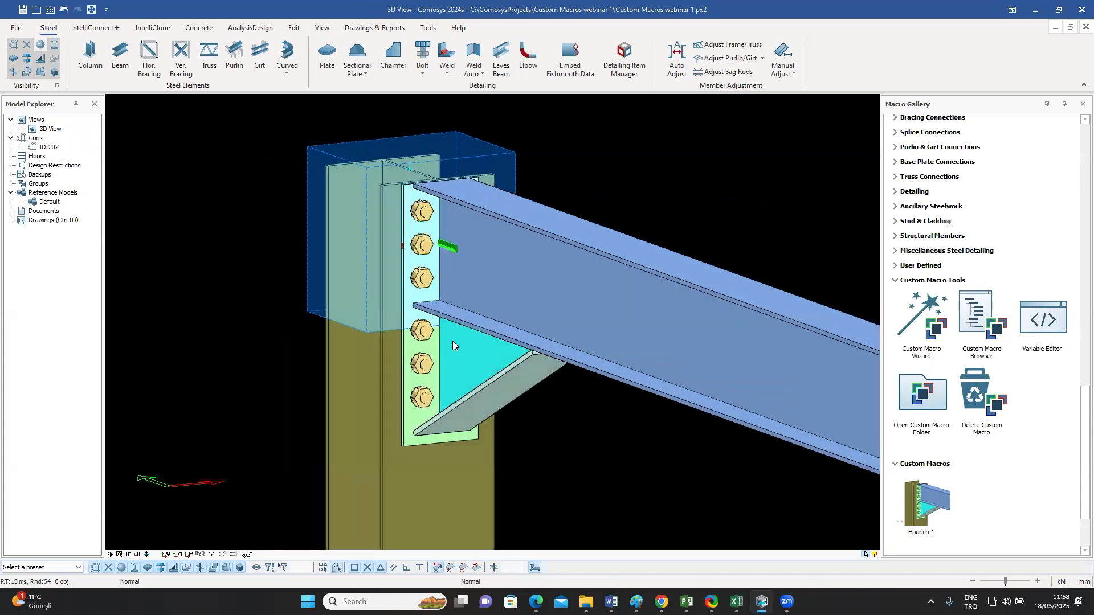
- Open the Haunch 1 macro for editing in the Custom Macro Browser and check its bolt group and triangular plate
mouse_move(489, 305)
middle_mouse_down()
mouse_move(459, 305)
mouse_move(483, 317)
middle_mouse_up()
left_click(438, 349)
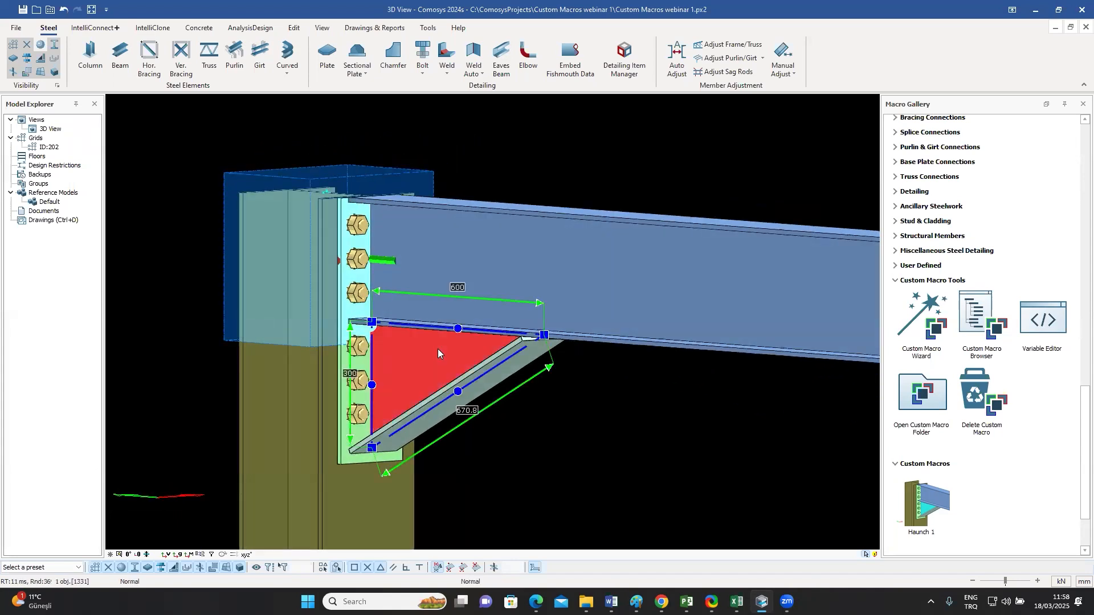
key("Escape")
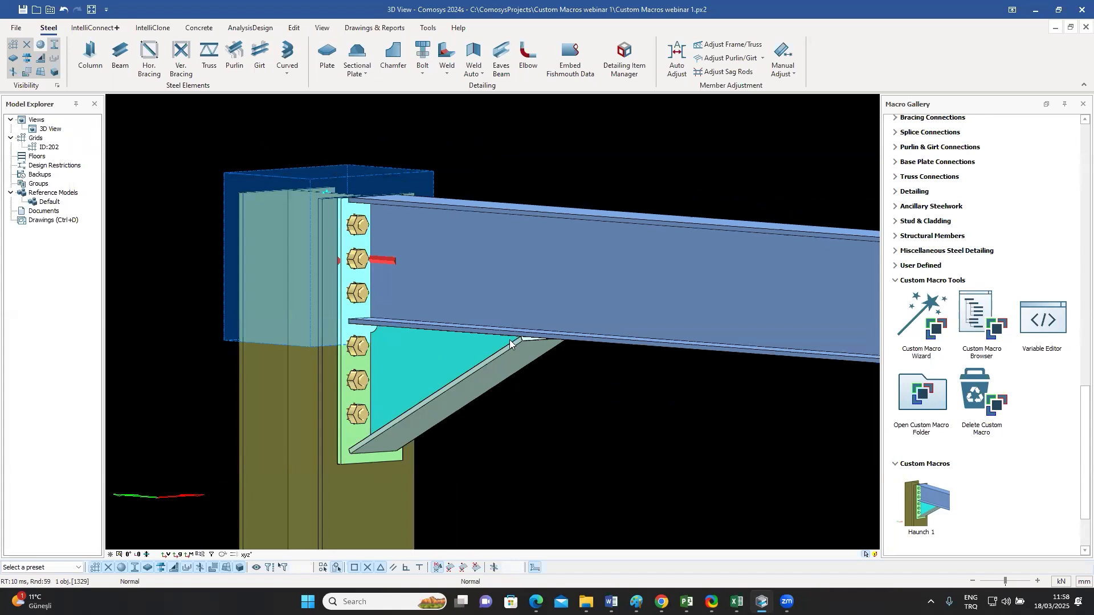
left_click(977, 320)
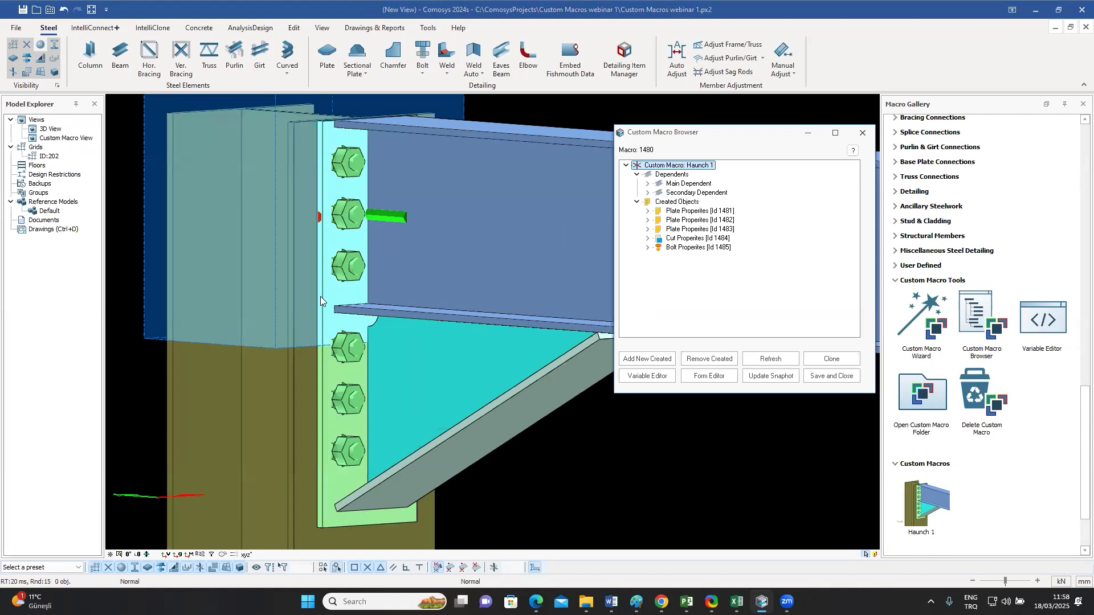
left_click(331, 399)
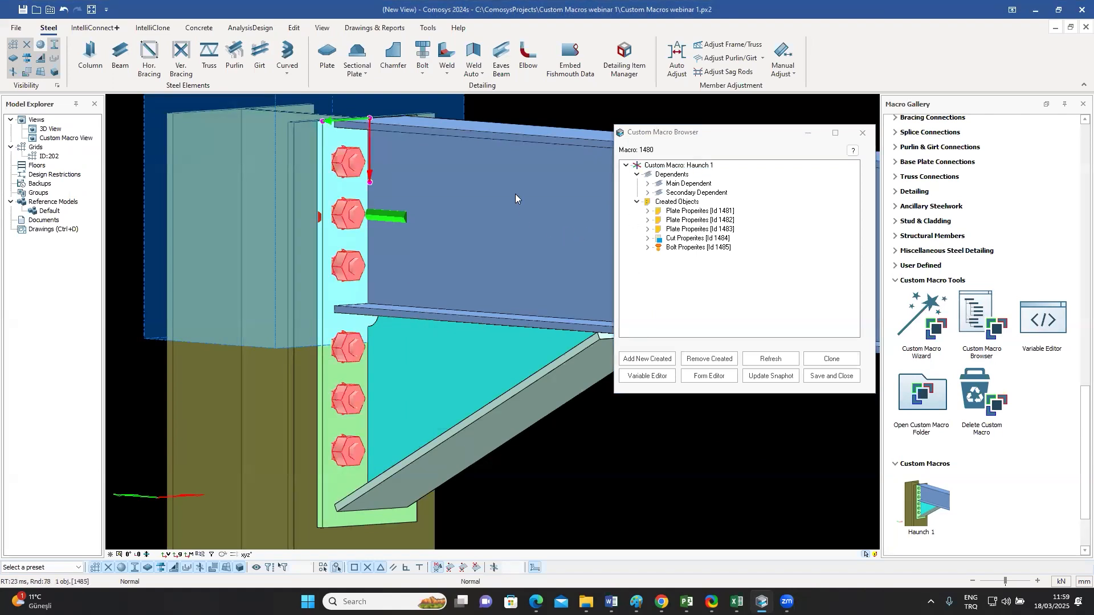
left_click(491, 360)
middle_click_drag(491, 359, 402, 323)
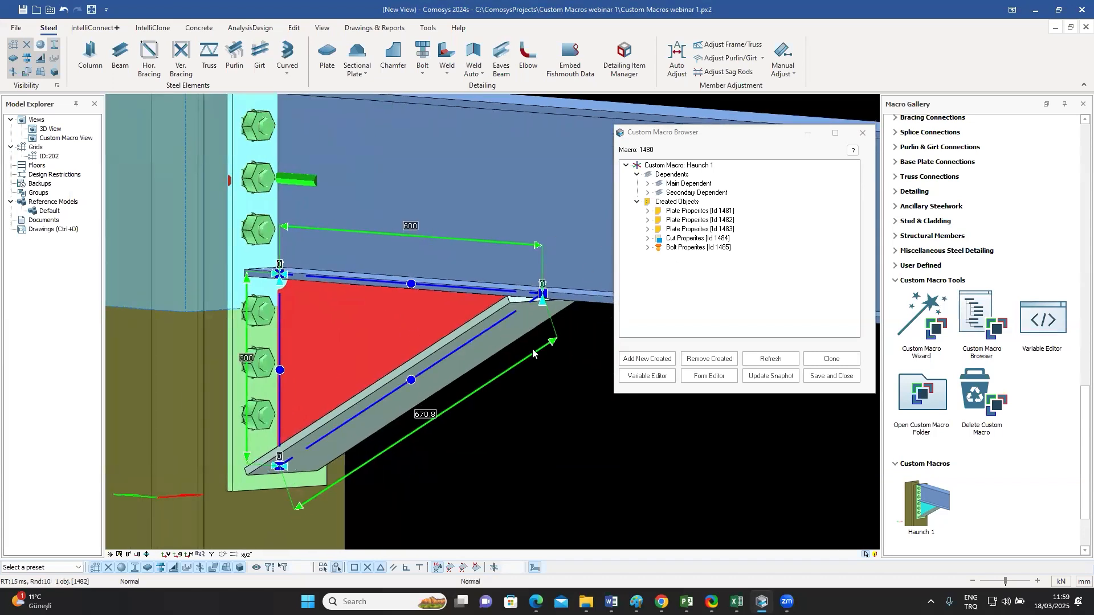
left_click(726, 136)
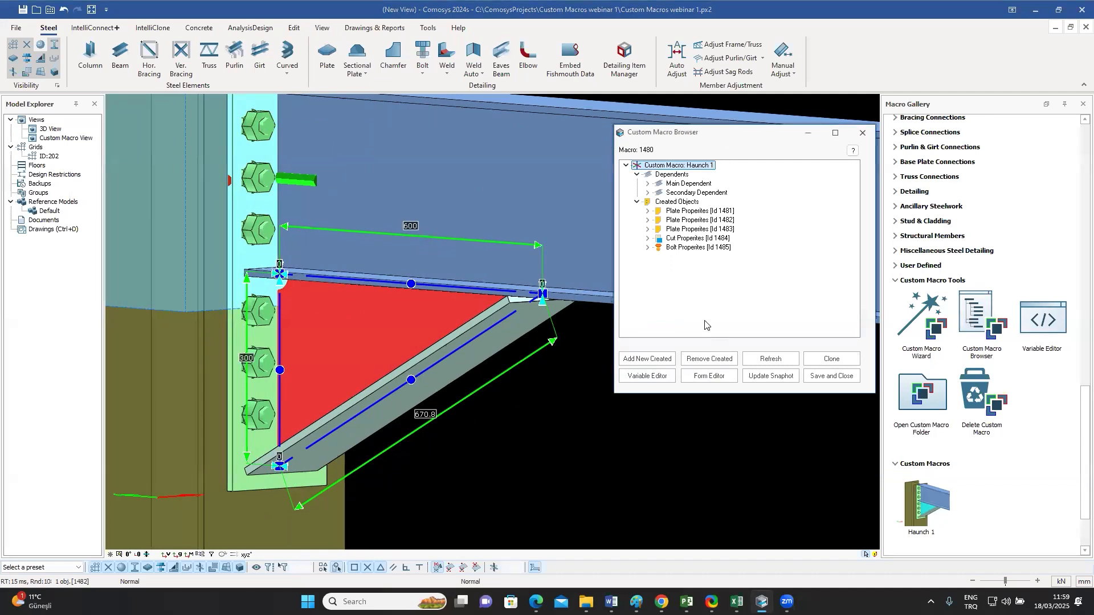
- Open the macro's variable editor, enlarge it, and add a custom variable named BoltDistX
left_click(646, 376)
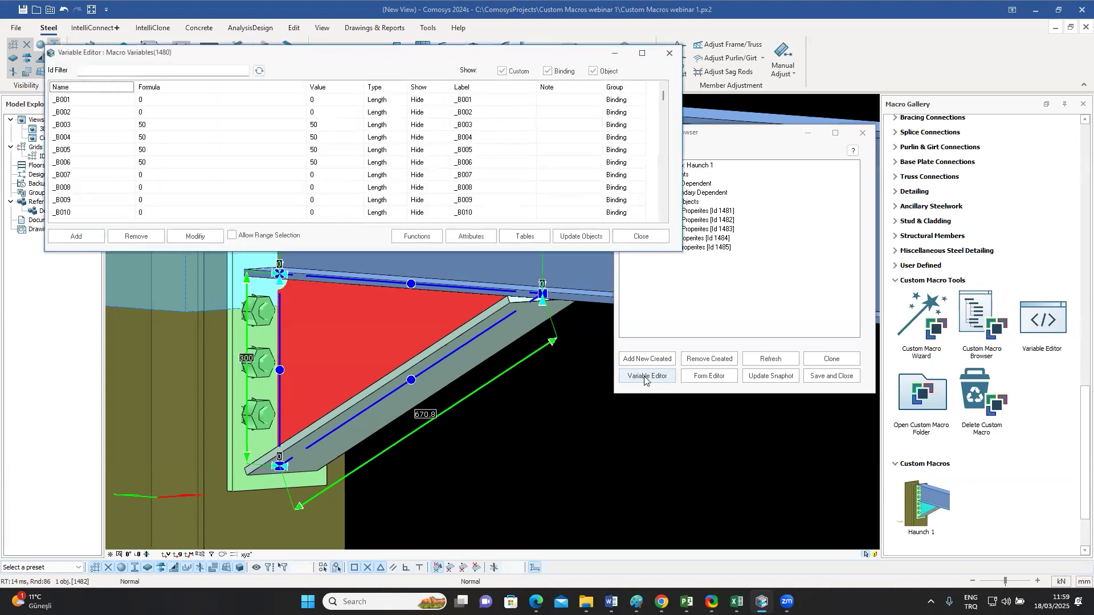
left_click_drag(449, 53, 611, 118)
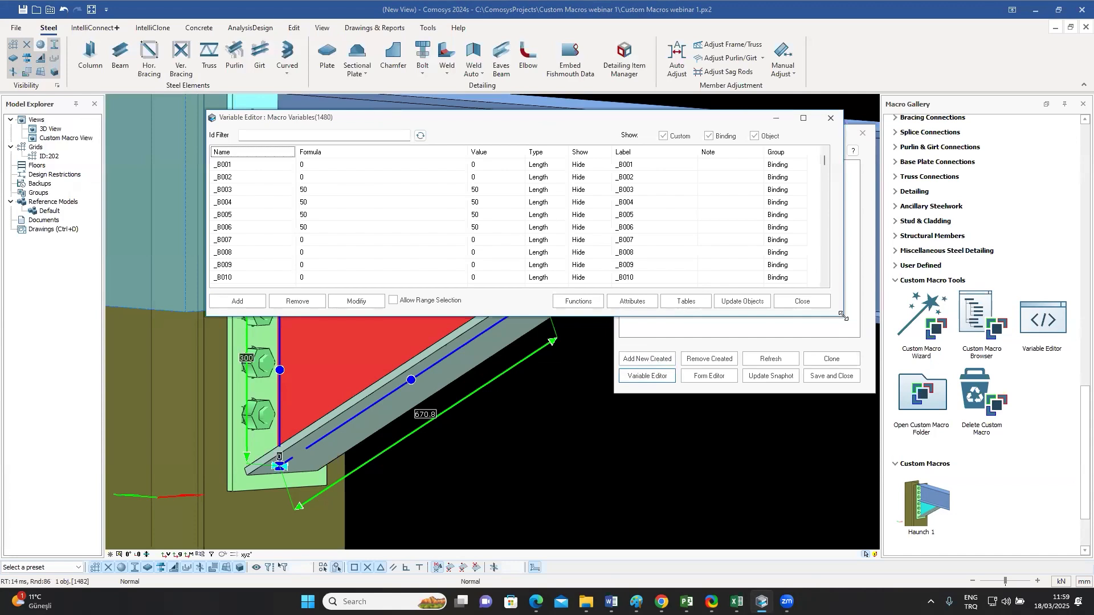
left_click_drag(842, 315, 842, 512)
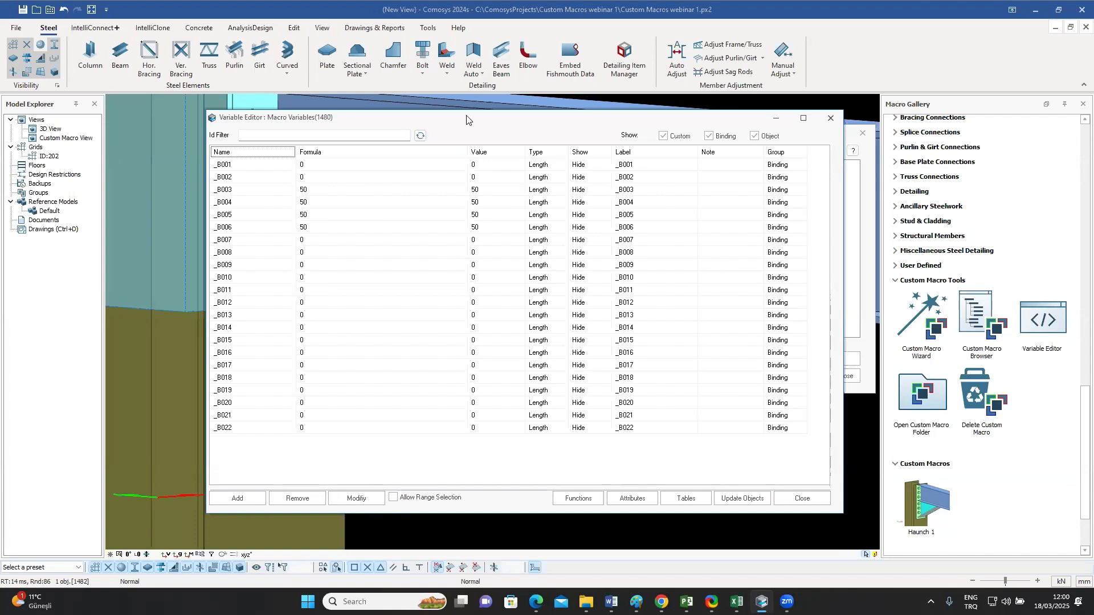
left_click_drag(466, 119, 472, 101)
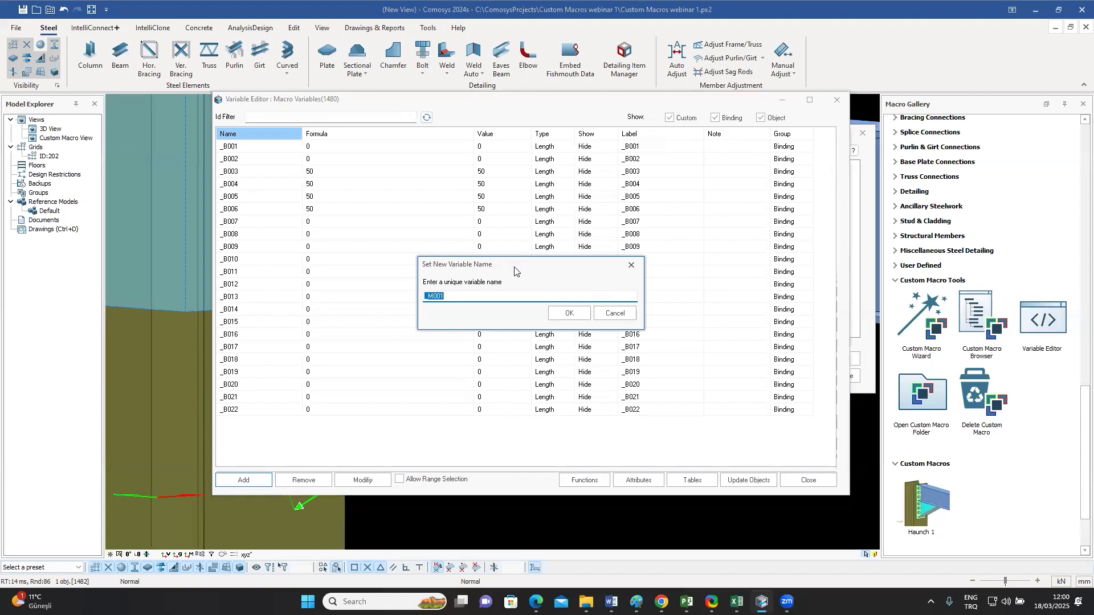
left_click_drag(459, 295, 389, 295)
type("BoltDistX")
left_click(568, 314)
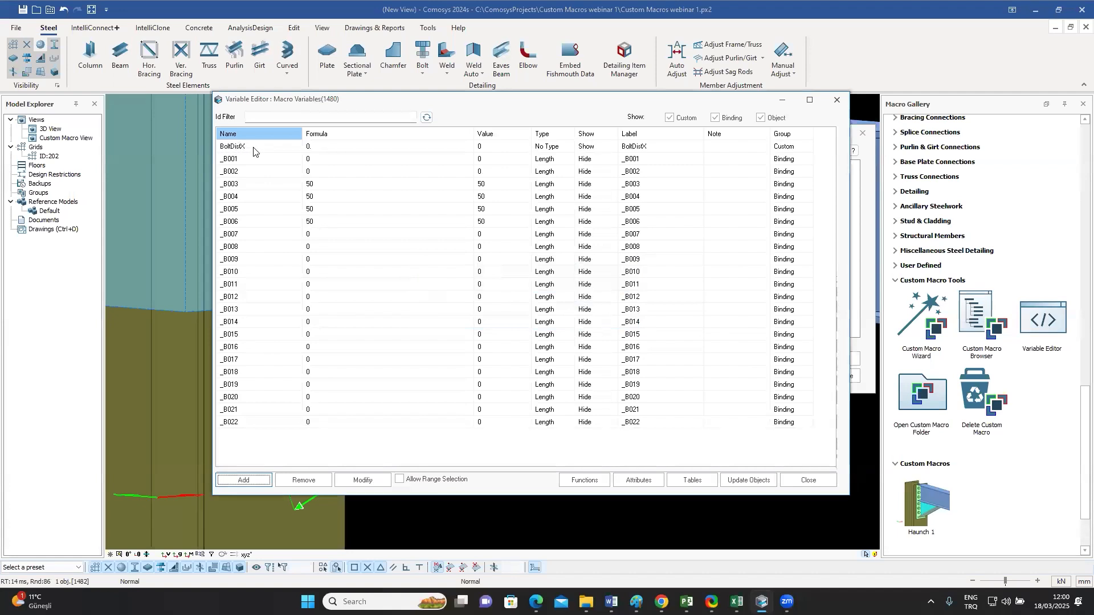
- Hide the binding variables from the variable list and set the type of BoltDistX to Lenght List
left_click(715, 118)
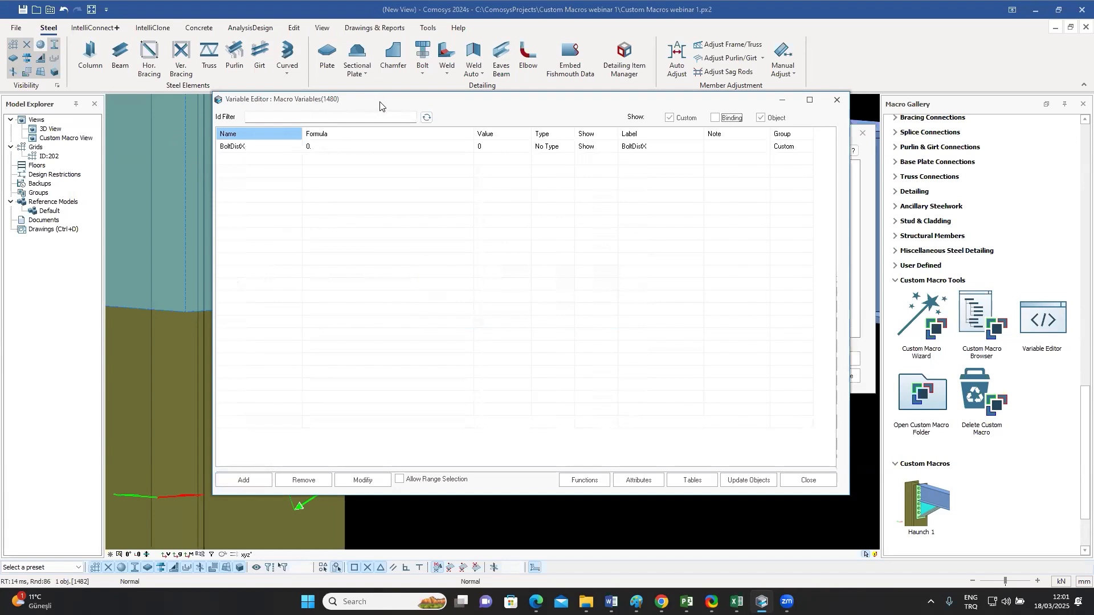
left_click_drag(380, 106, 662, 174)
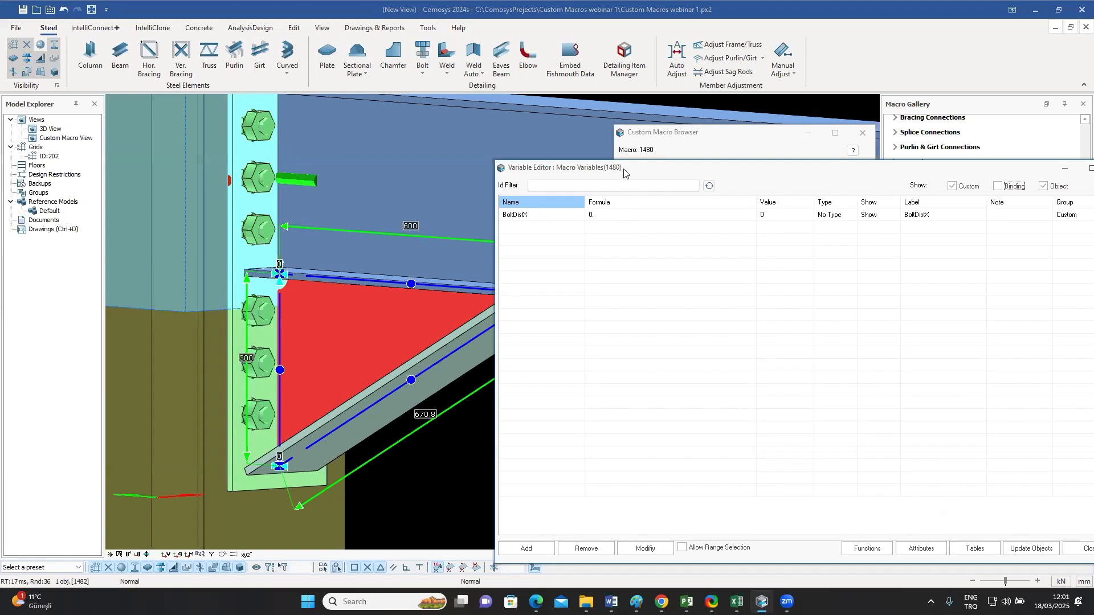
left_click_drag(593, 163, 460, 111)
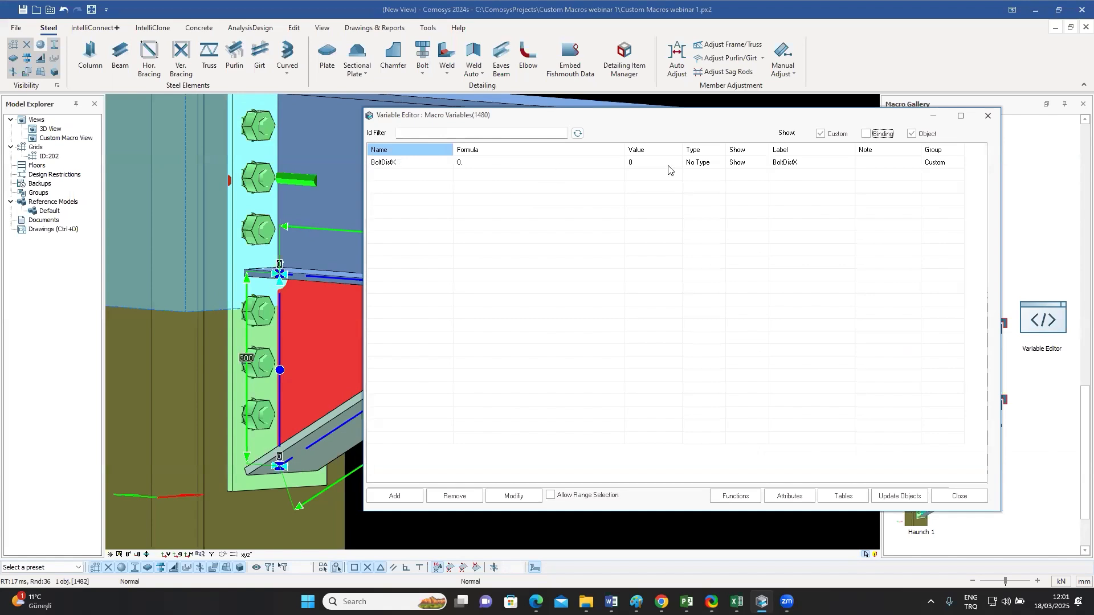
left_click(702, 163)
left_click(720, 164)
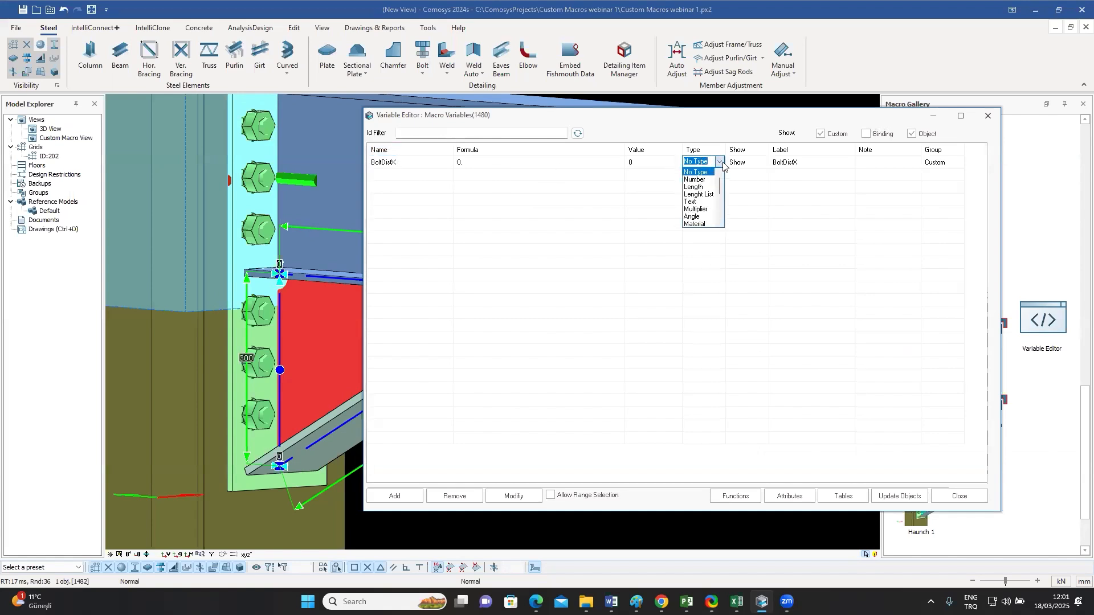
left_click(699, 194)
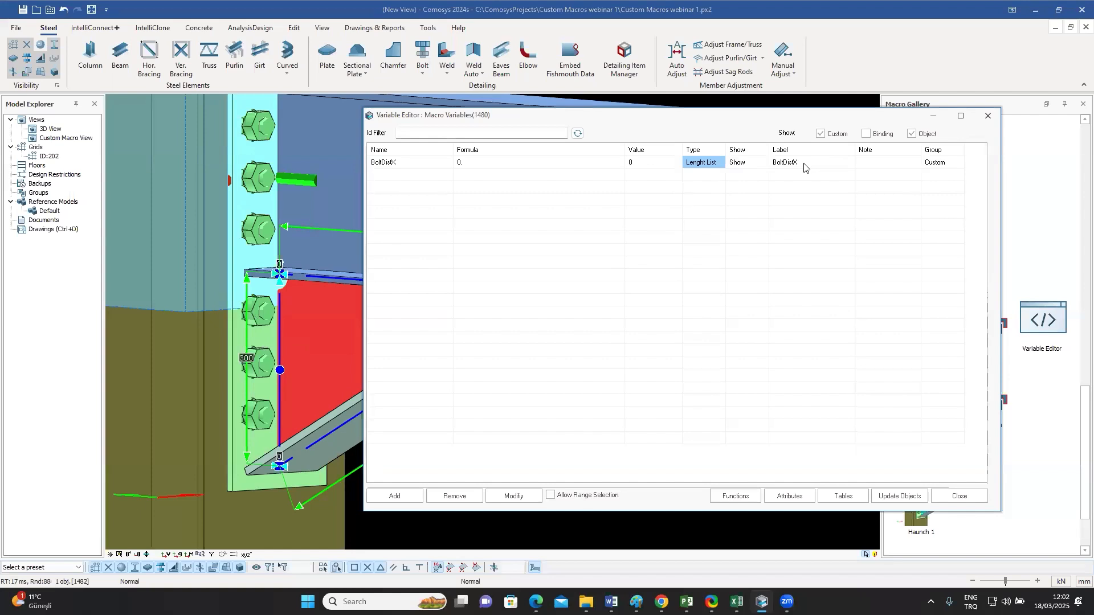
- Set the BoltDistX formula to "80 3*60 120", including the quotation marks, and close the variable editor
double_click(483, 163)
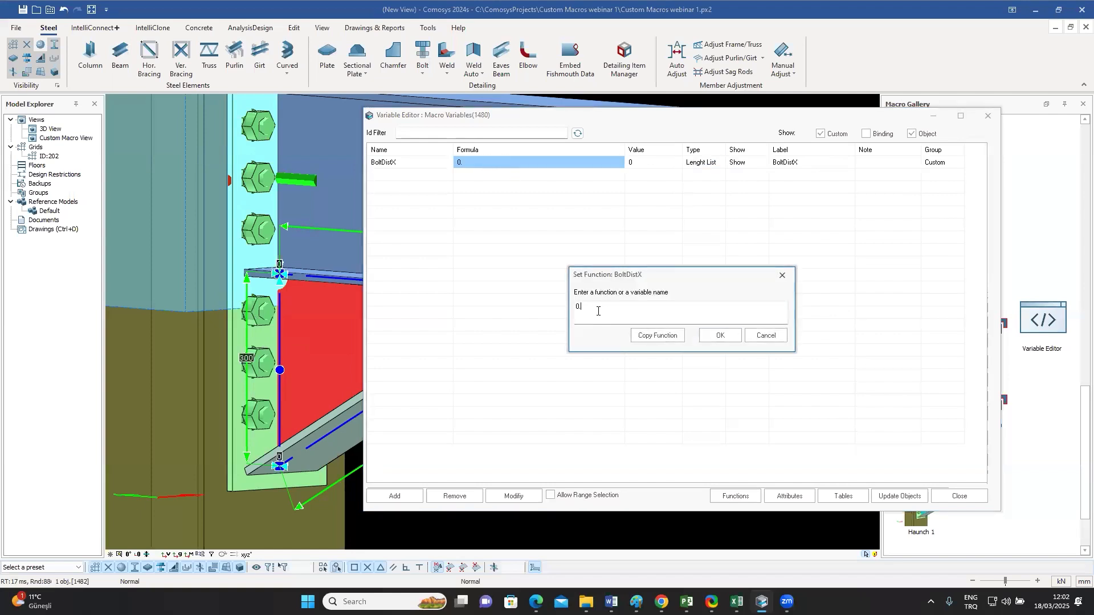
type("120\"")
left_click(721, 338)
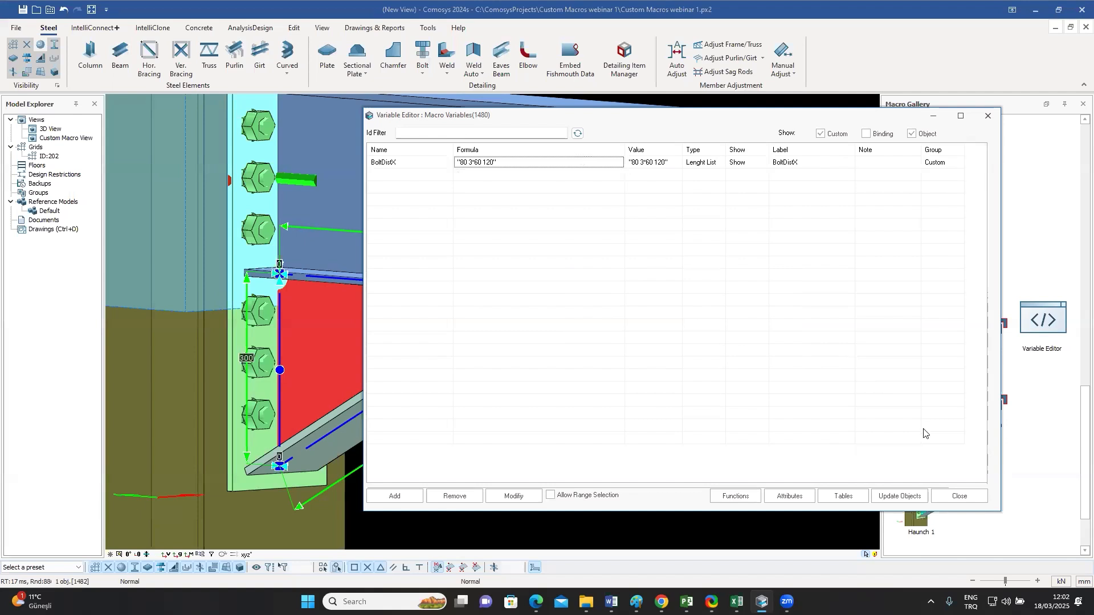
left_click(959, 497)
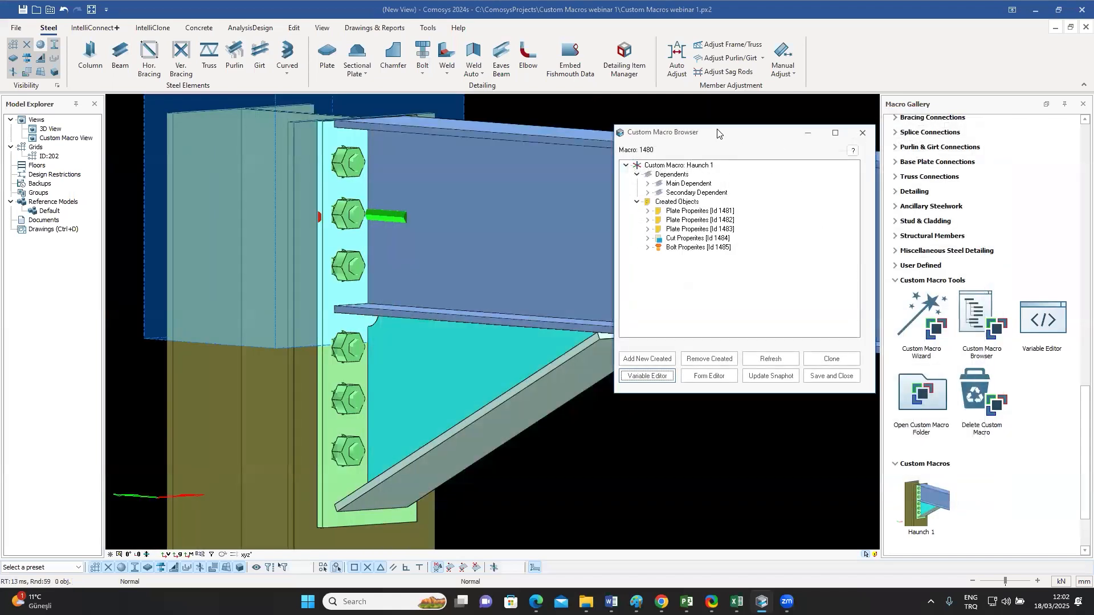
- Link the bolt group's Grid X Position to the BoltDistX variable, then save and close the macro
left_click(692, 249)
left_click(648, 248)
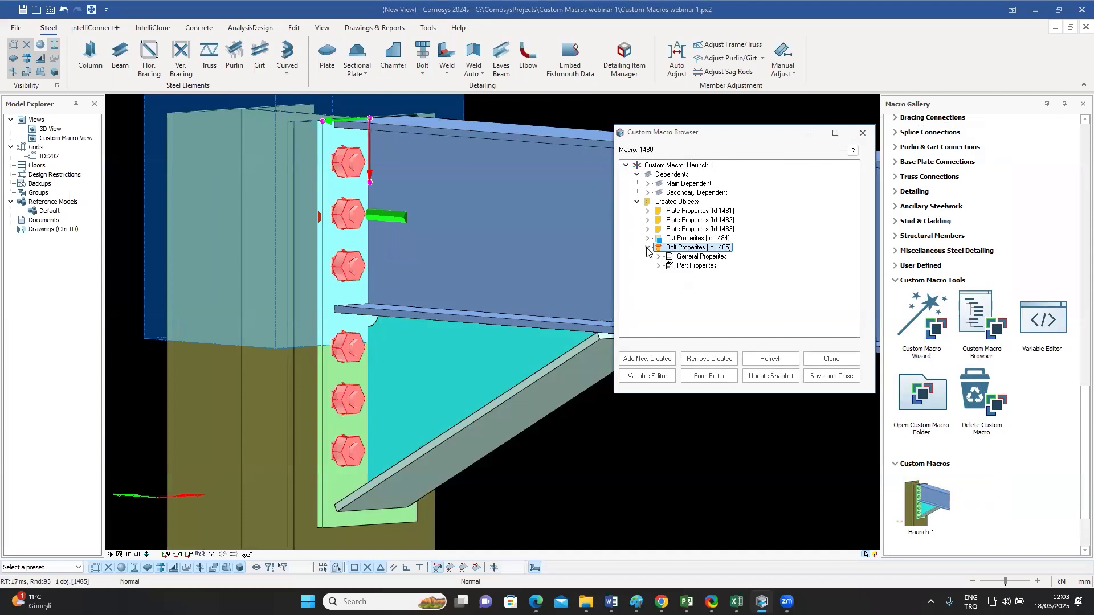
double_click(662, 267)
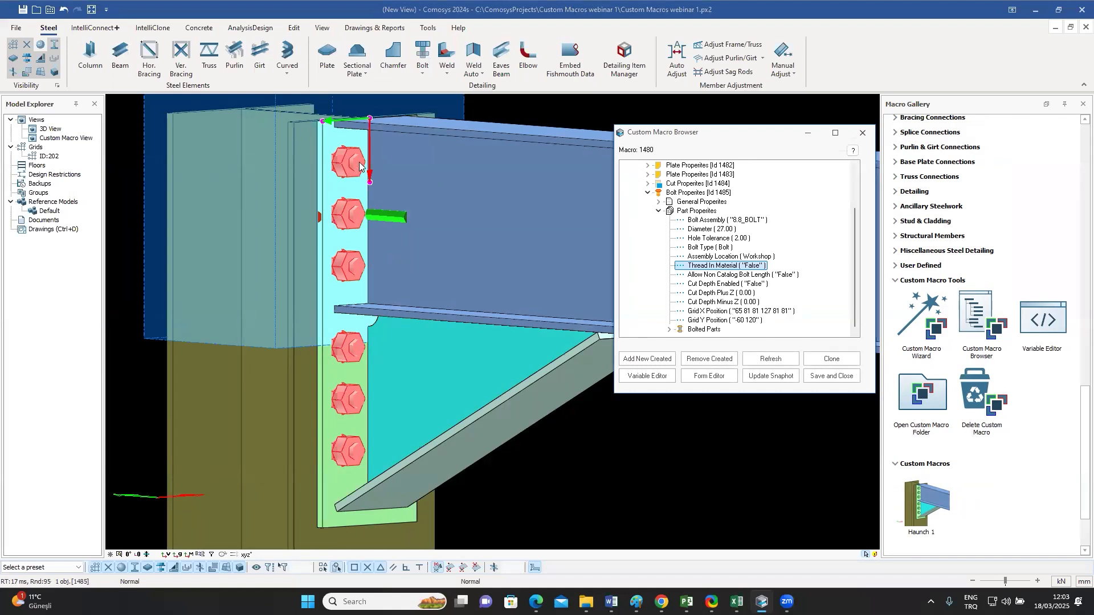
left_click(739, 312)
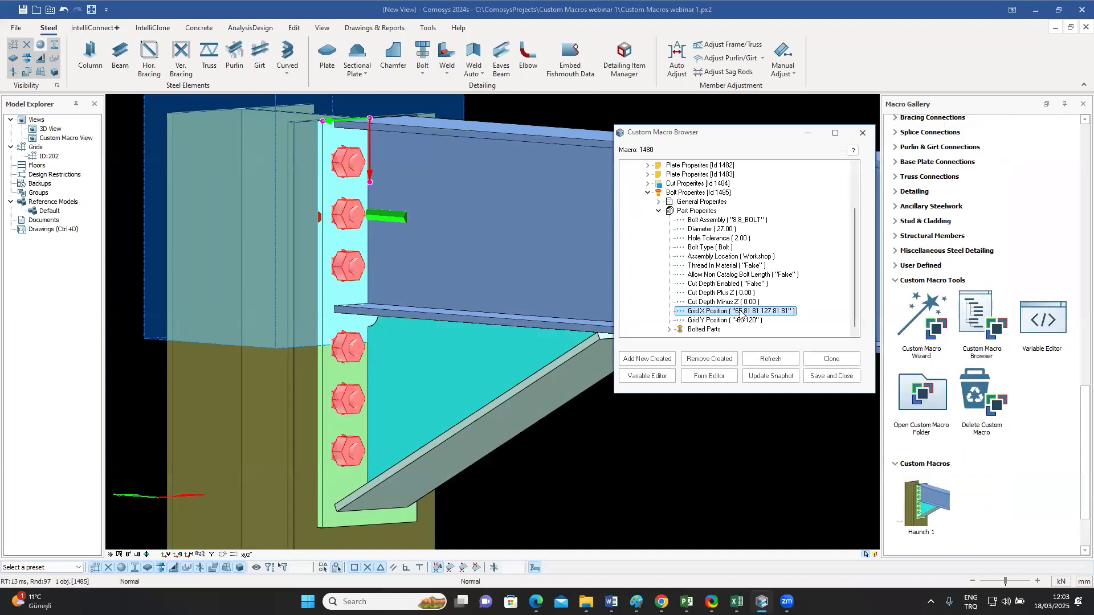
right_click(739, 312)
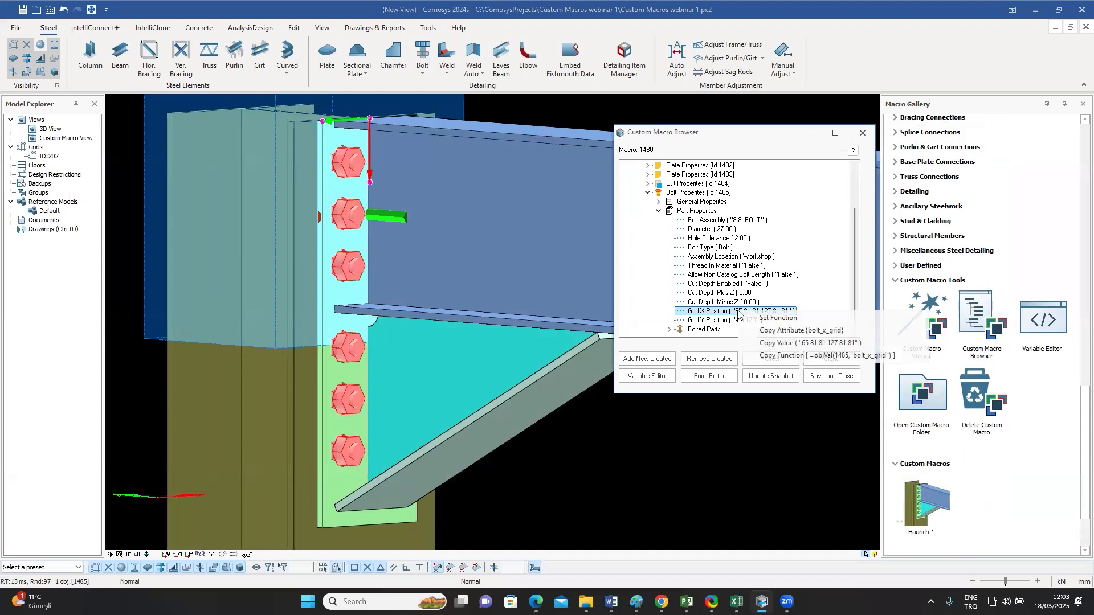
left_click(769, 319)
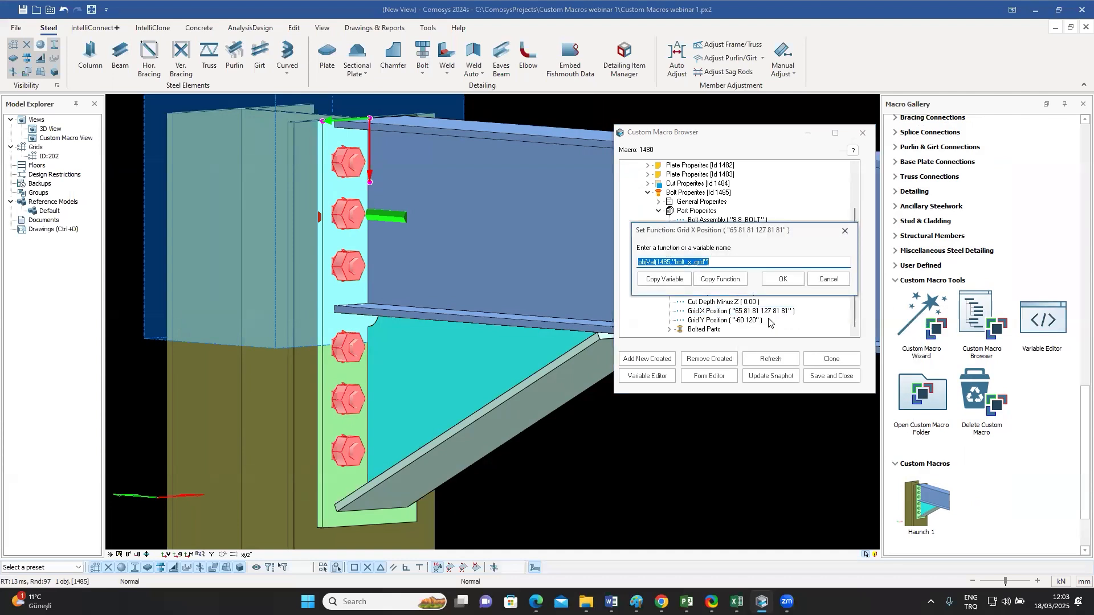
type("BoltDist")
left_click(664, 279)
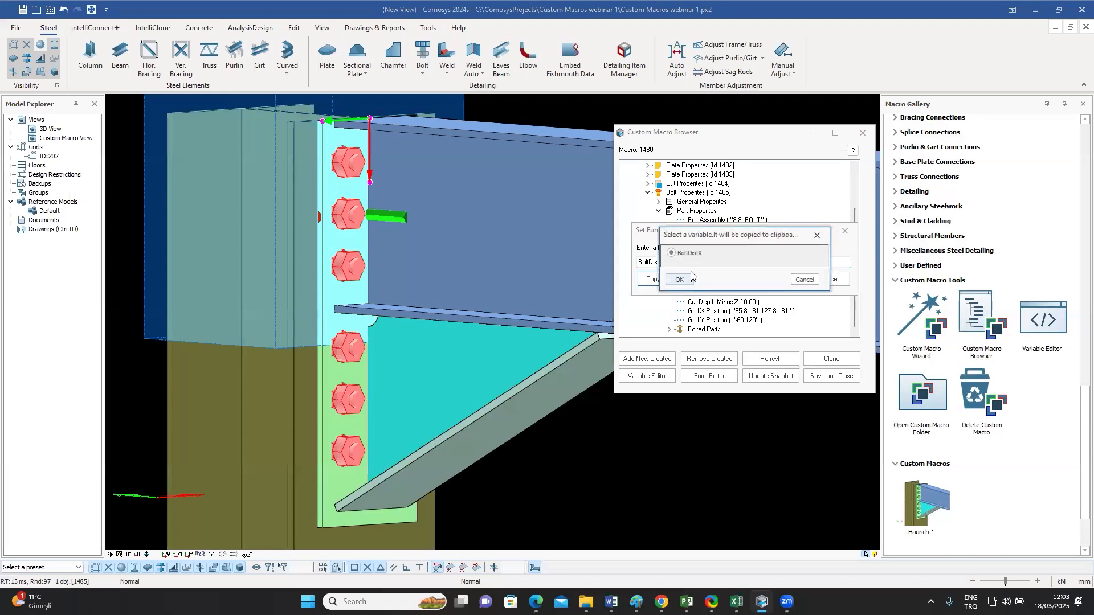
left_click(682, 279)
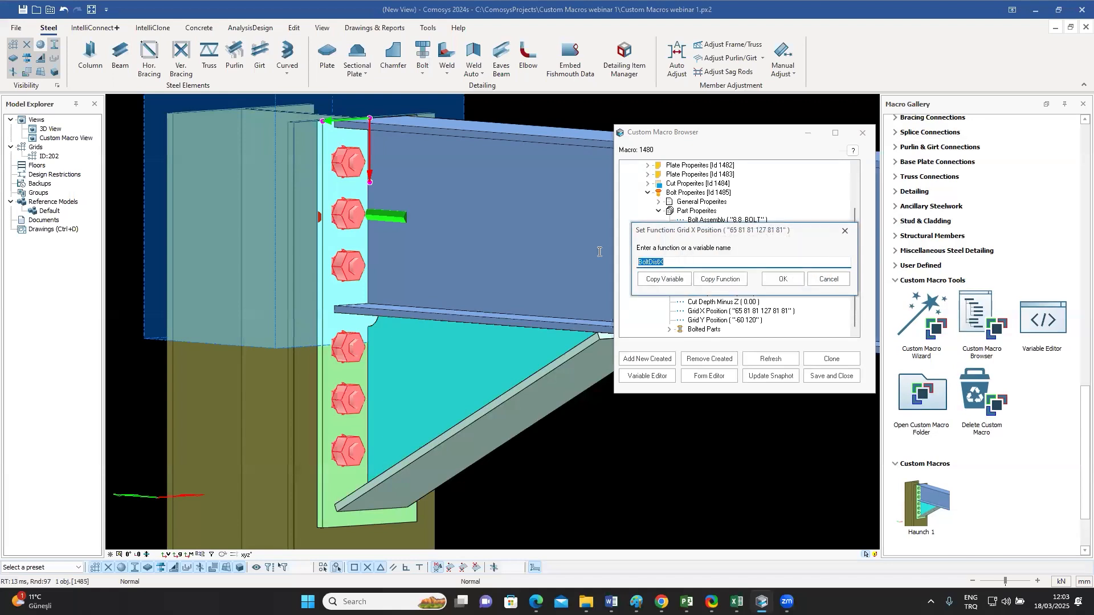
left_click(782, 279)
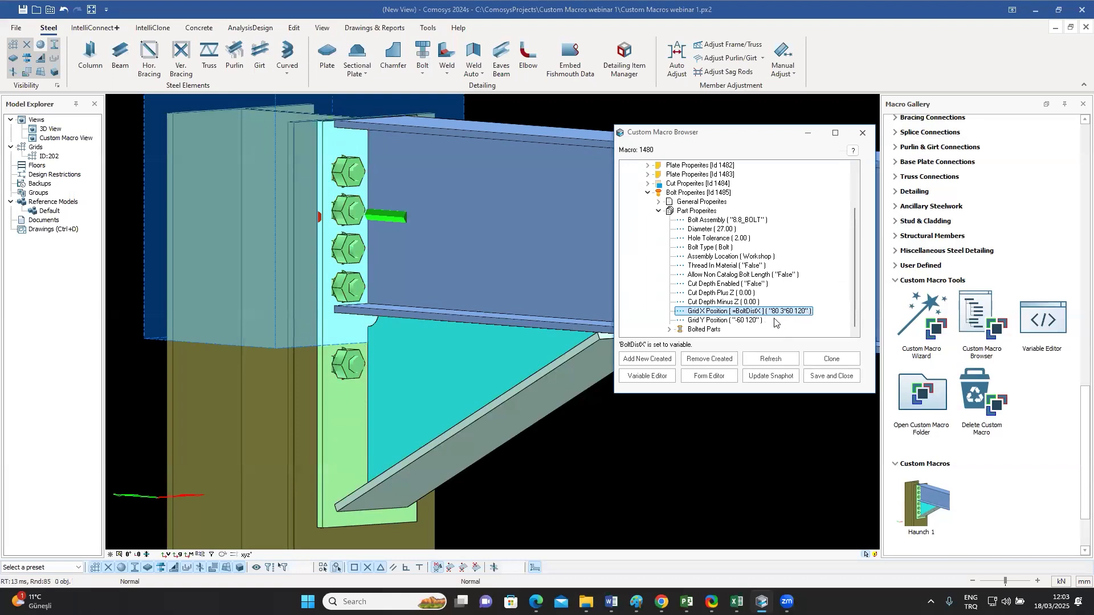
left_click(831, 376)
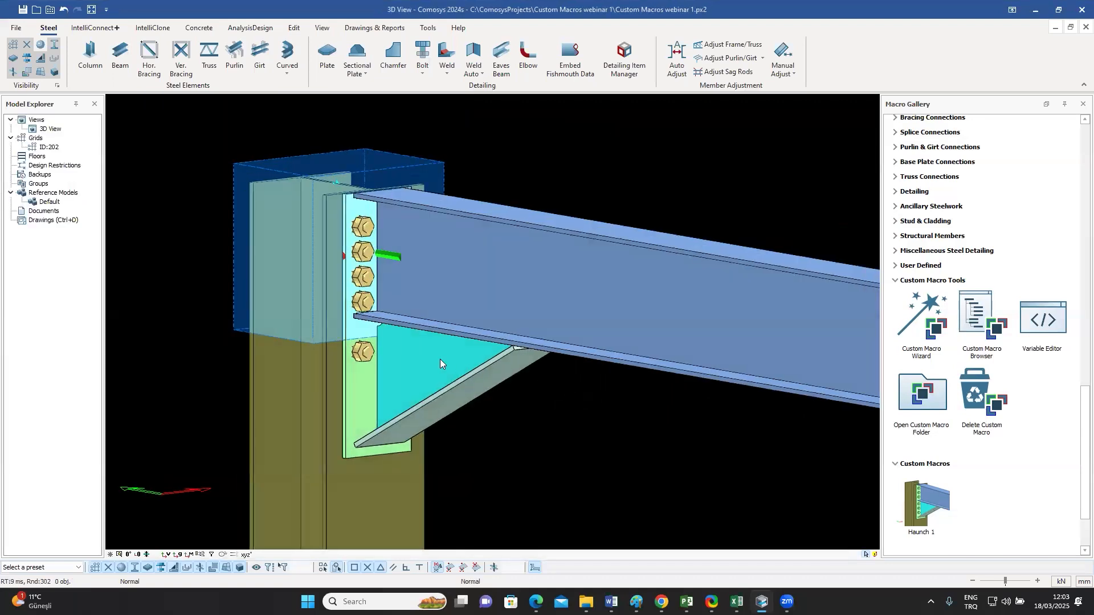
- Open the haunch connection's general settings, set BoltDistX to 80 2*70 120, and apply it to test the bolt spacing
left_click(438, 357)
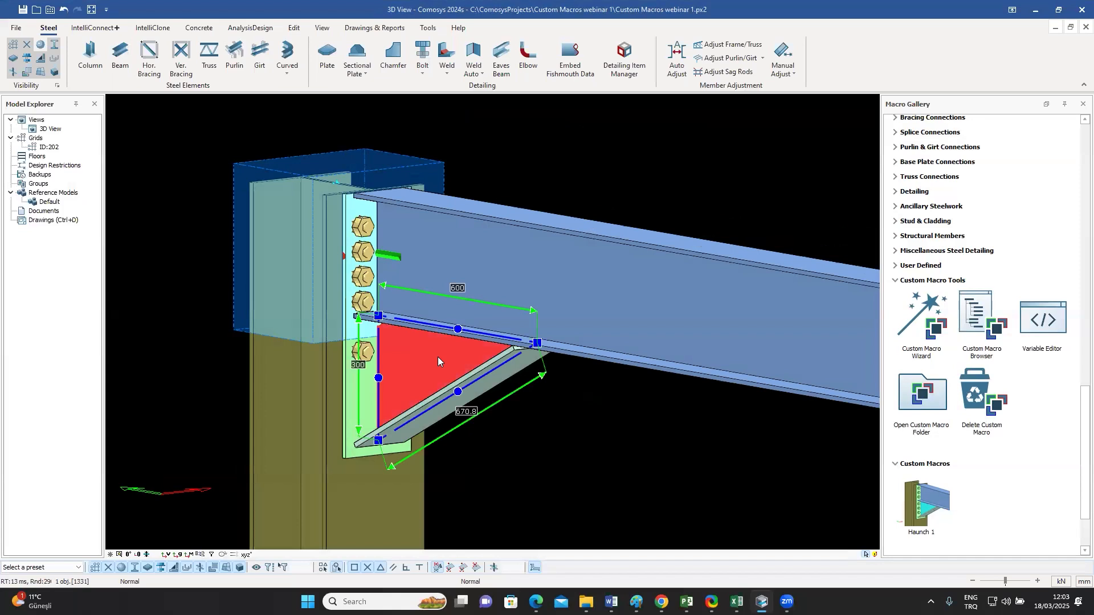
double_click(437, 357)
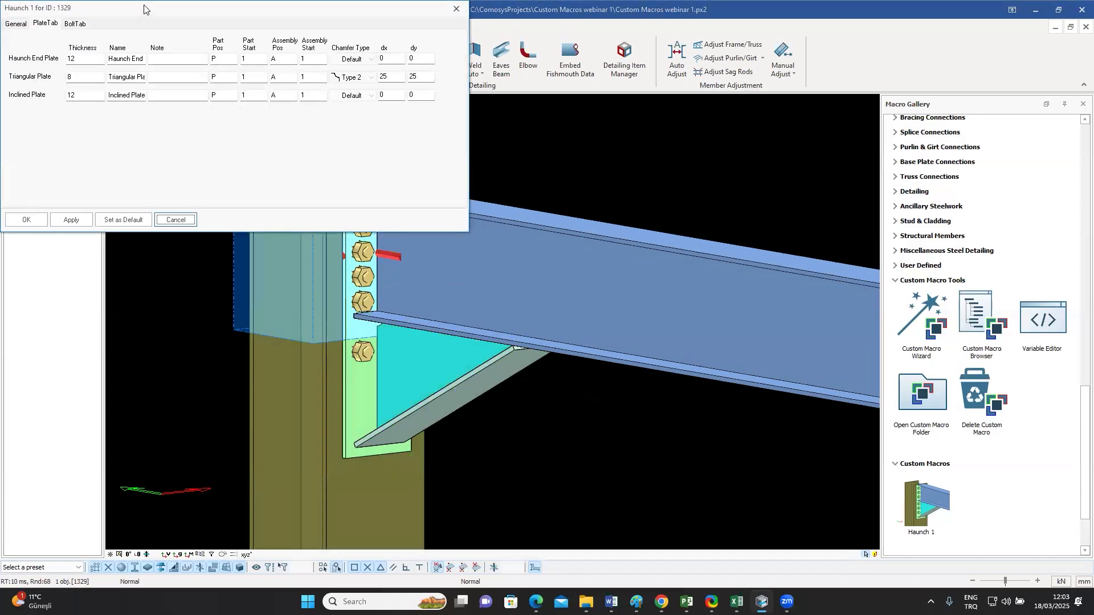
left_click_drag(157, 11, 731, 105)
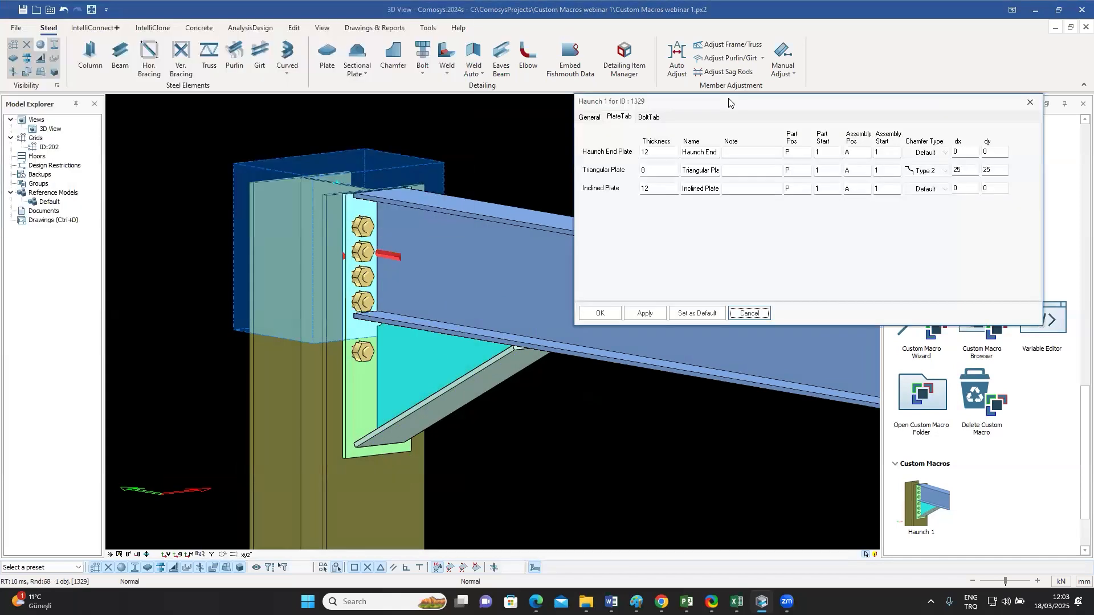
left_click(589, 118)
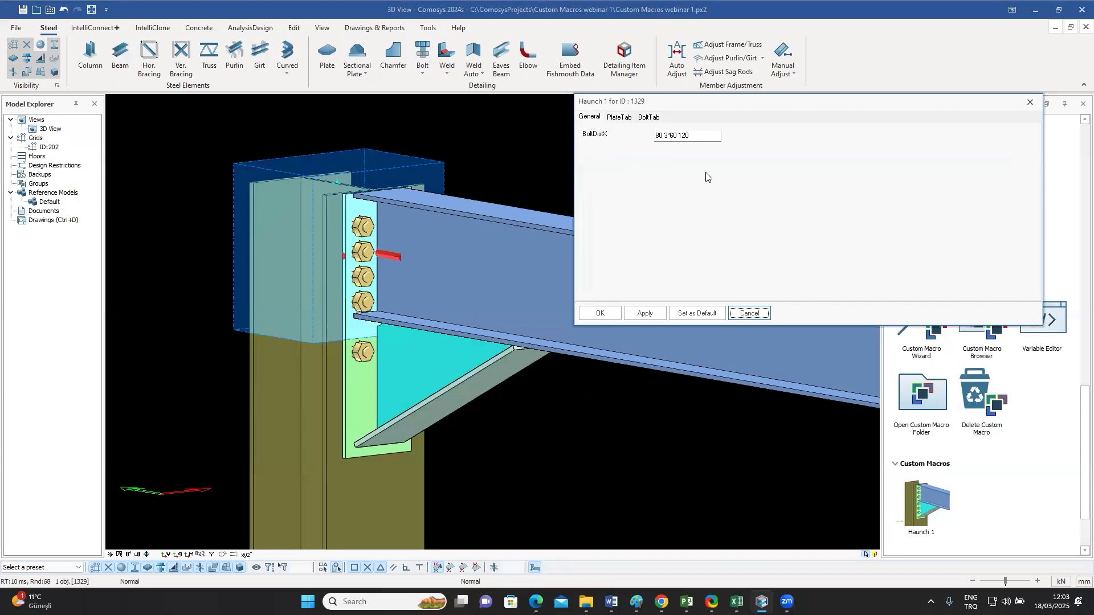
left_click(697, 135)
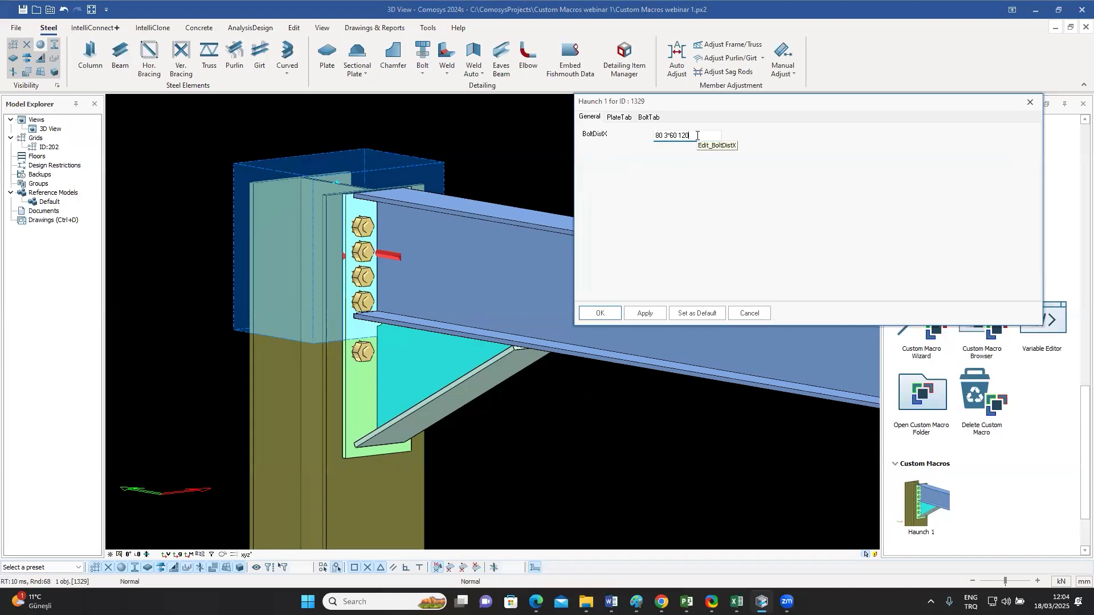
double_click(666, 135)
type("2")
left_click_drag(670, 136, 674, 134)
type("7")
left_click(645, 314)
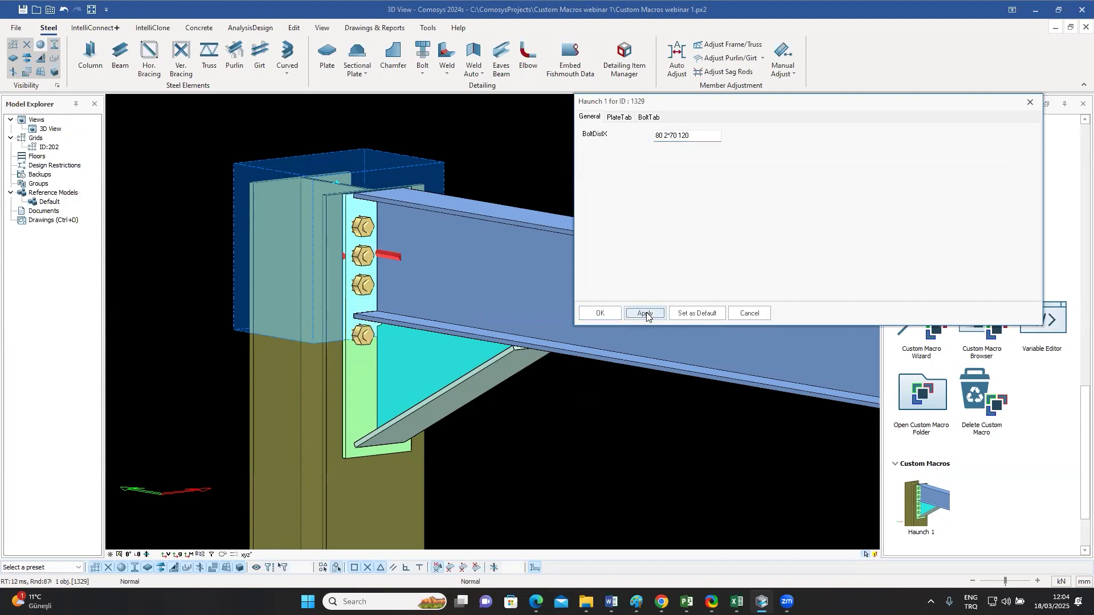
- Extend the haunch connection's BoltDistX to 80 2*70 120 2*75 and apply it
left_click(707, 136)
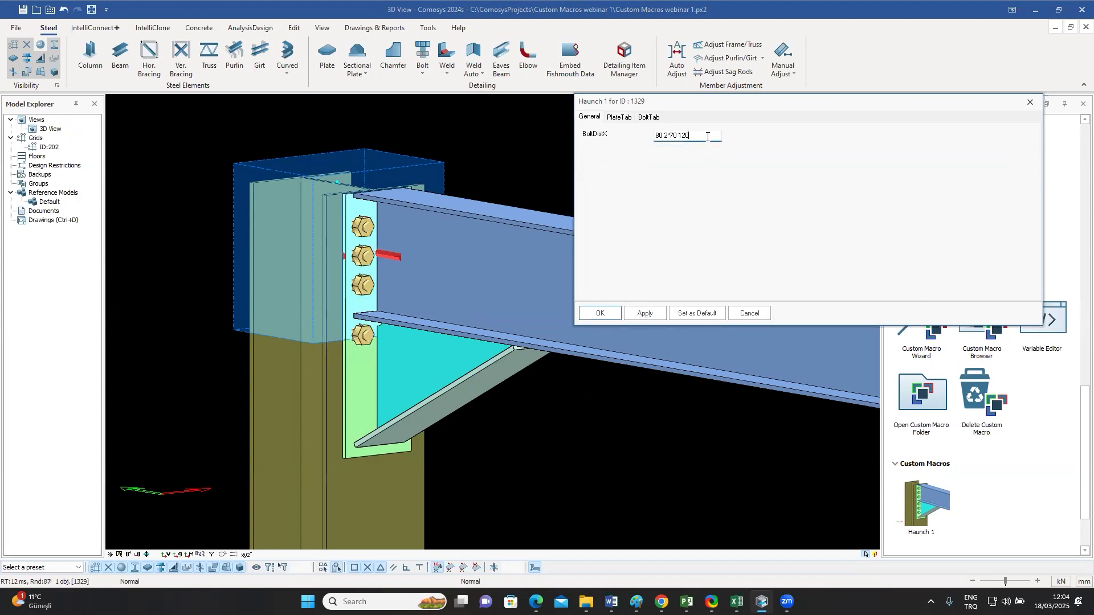
type("2*75")
left_click(645, 314)
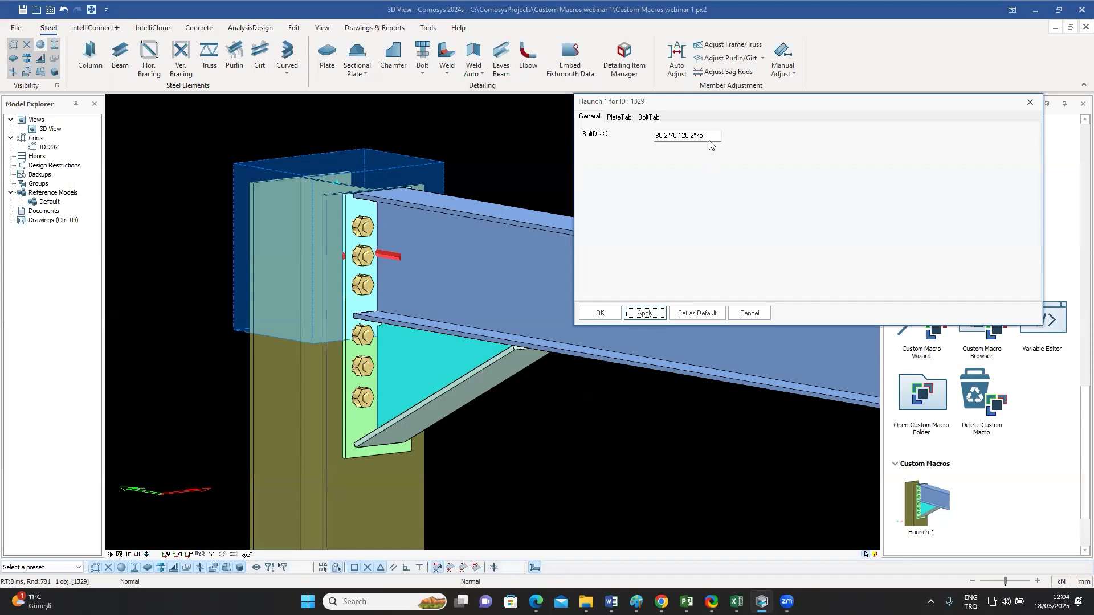
- Change BoltDistX to 80 2*70 120 5*75 and apply it to test more bolt rows below the beam
left_click(691, 135)
key("BackSpace")
type("5")
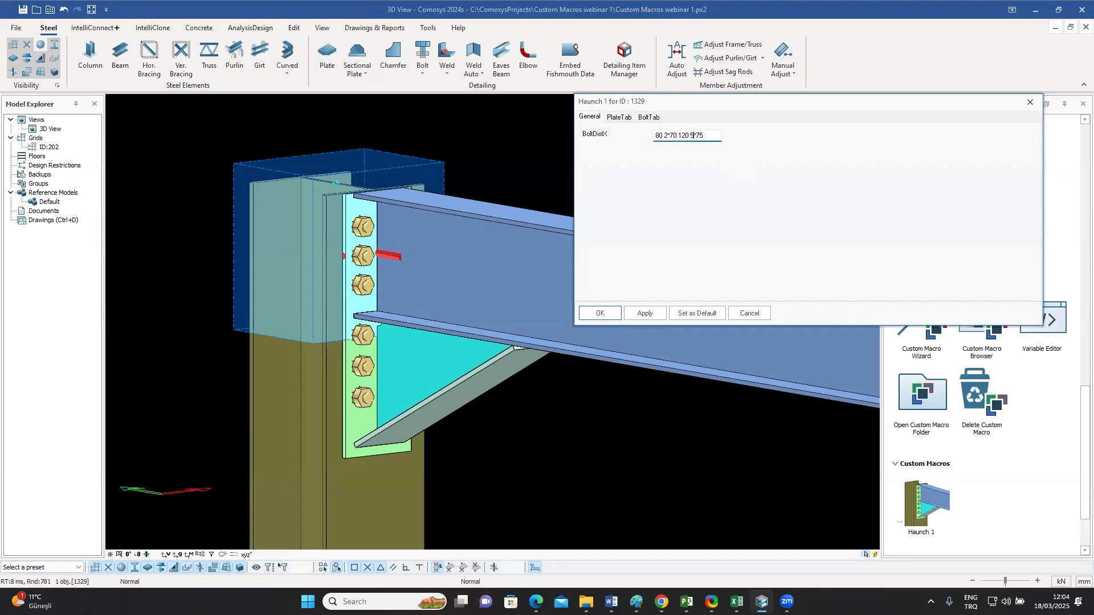
left_click(644, 313)
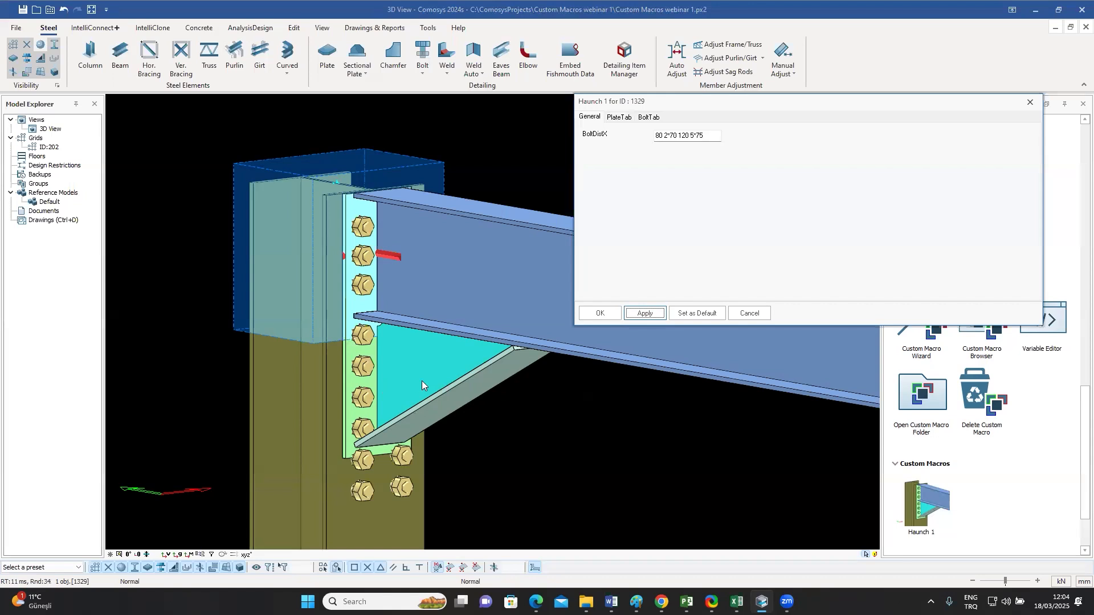
middle_click_drag(439, 356, 438, 332)
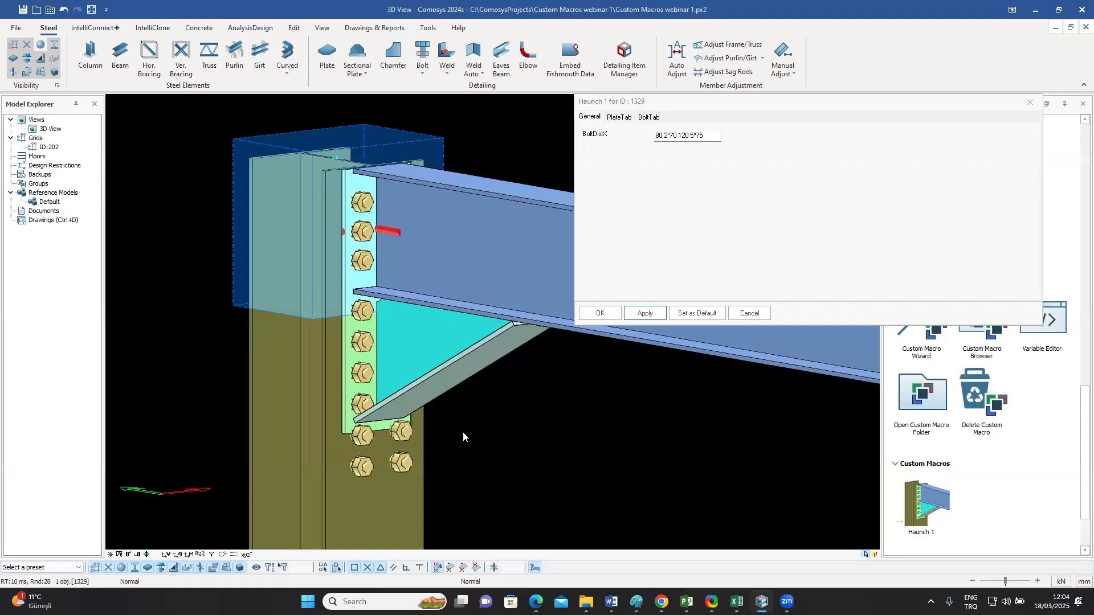
- Set BoltDistX back to 80 2*70 120, apply it, and close the connection settings
left_click(691, 136)
key("Delete")
key("Delete")
key("Delete")
key("Delete")
key("Delete")
left_click(645, 313)
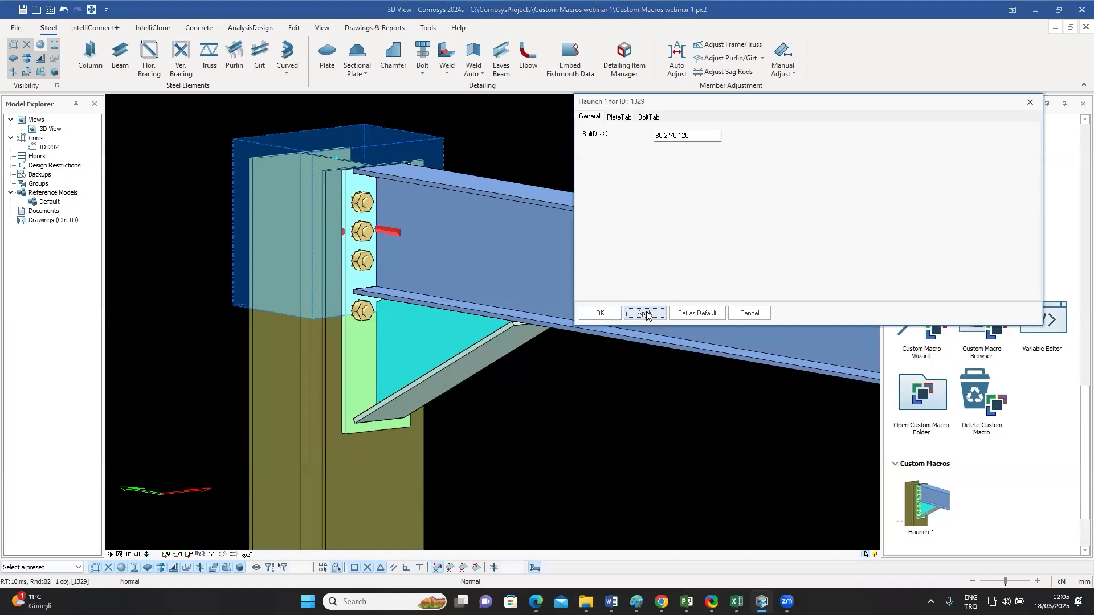
left_click(599, 313)
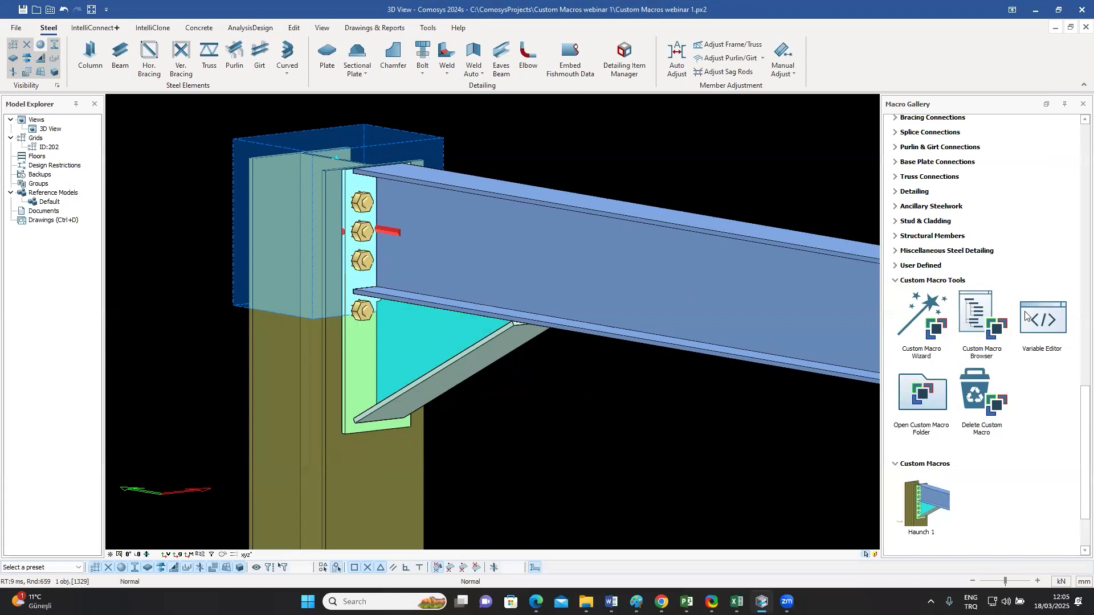
- Open the Haunch 1 macro in the Custom Macro Browser and bind the end plate's two lower corners to the lowest bolt's plane
left_click(985, 312)
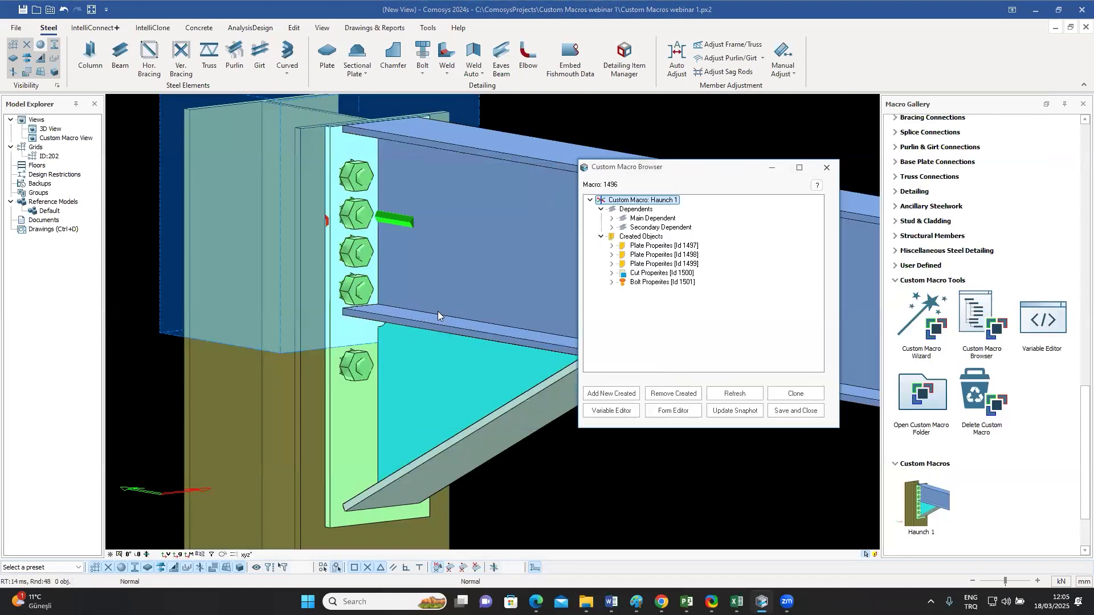
middle_click_drag(437, 311, 467, 269)
left_click(384, 427)
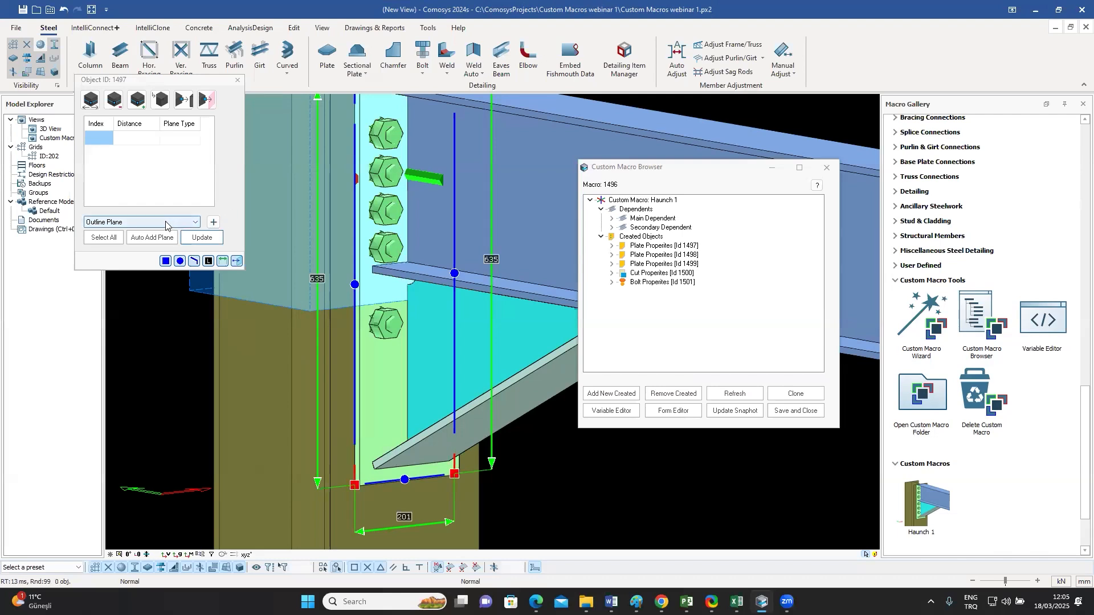
left_click(213, 223)
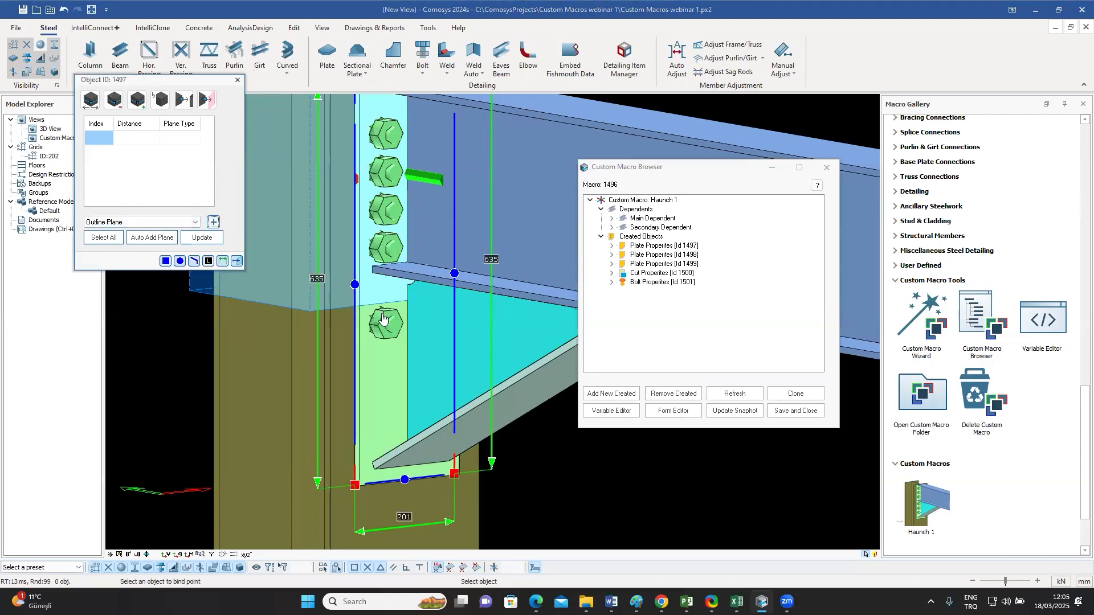
left_click(388, 330)
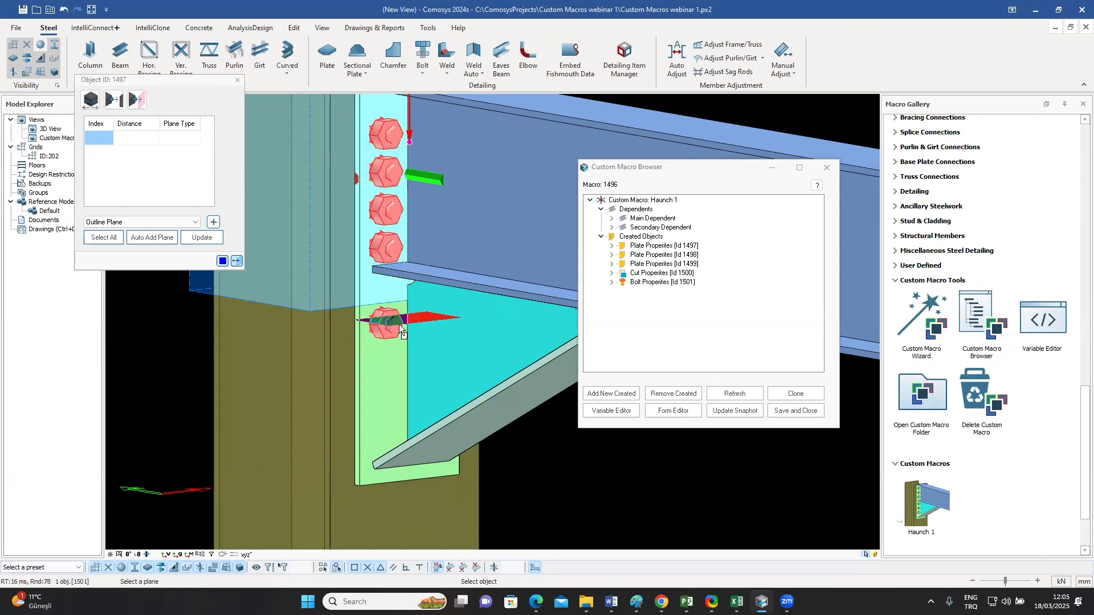
left_click(401, 330)
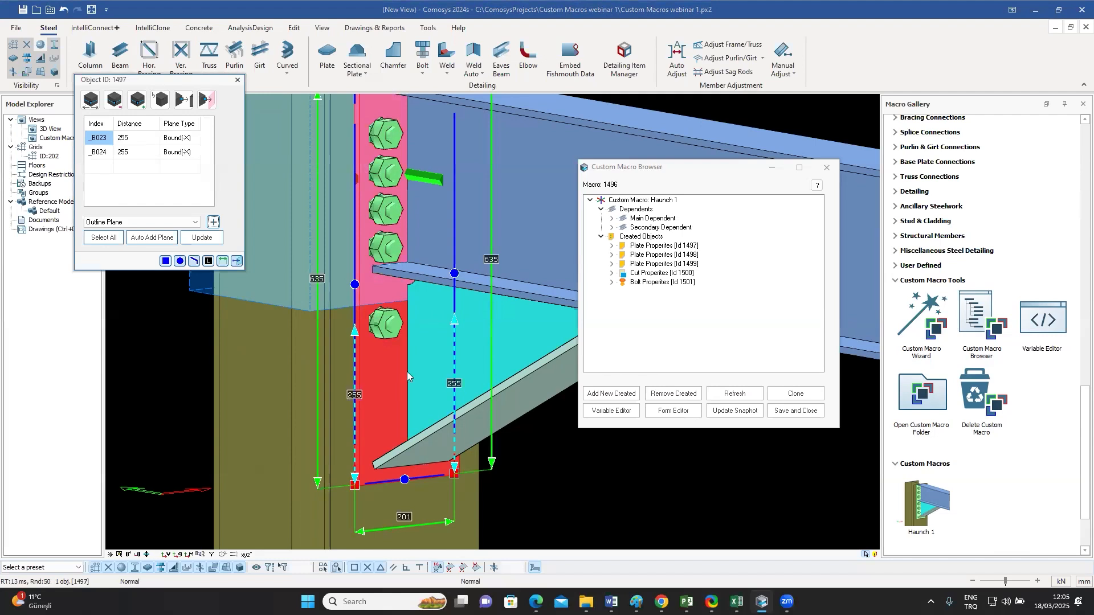
- Set both of the end plate's lower bound distances to 100 and update the plate
double_click(129, 140)
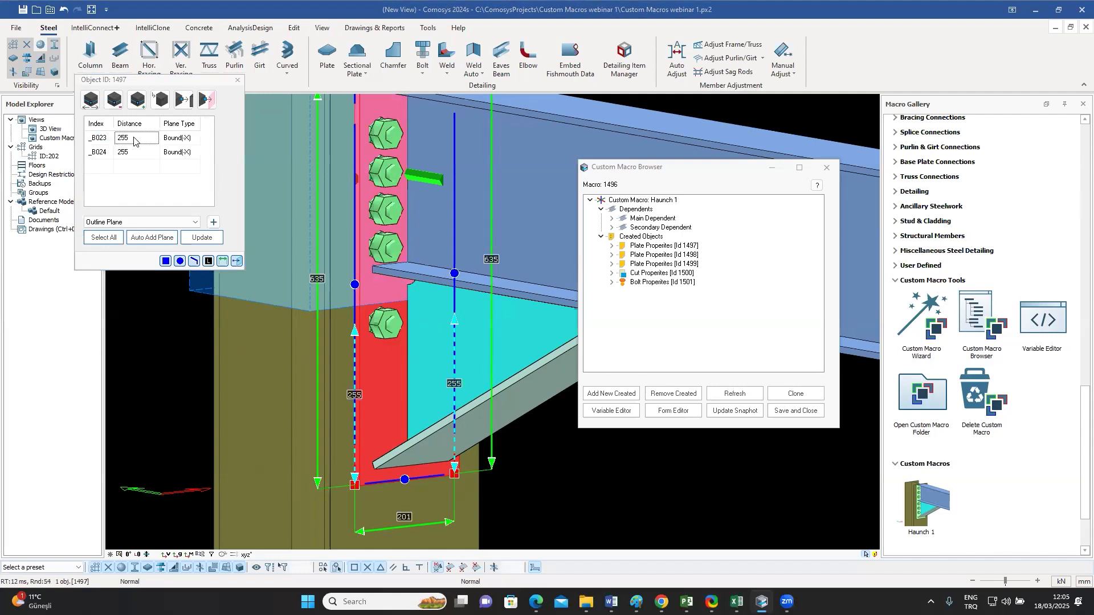
type("100")
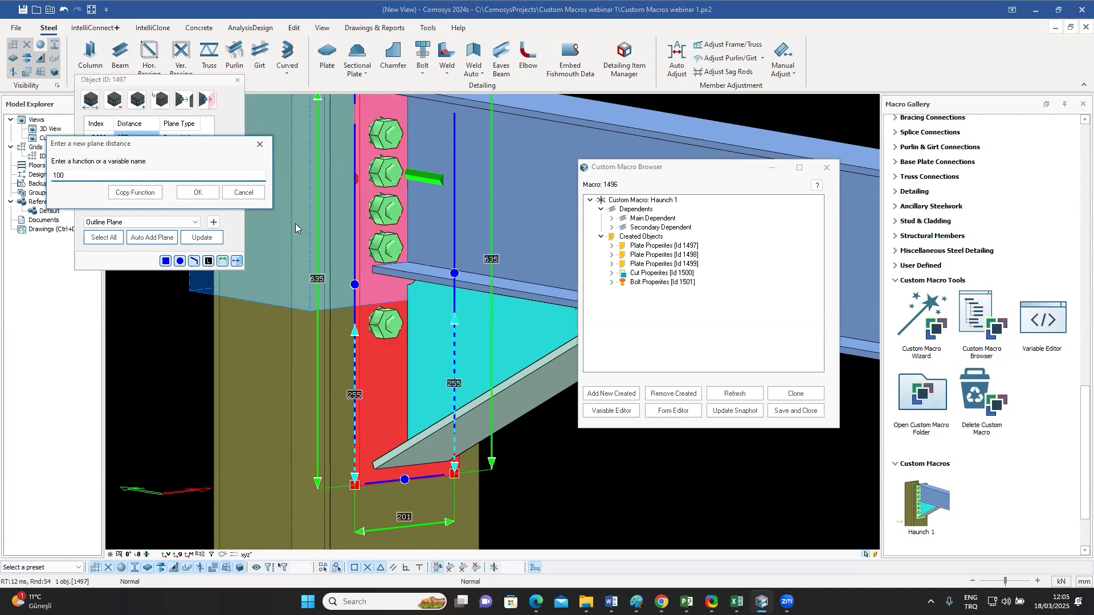
left_click(198, 192)
double_click(137, 156)
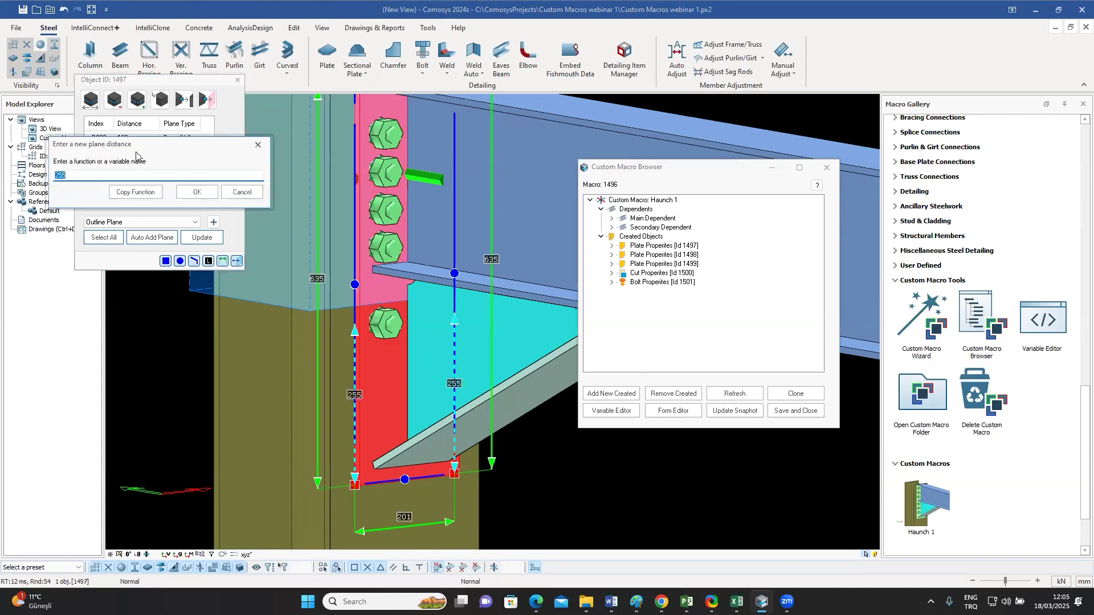
type("100")
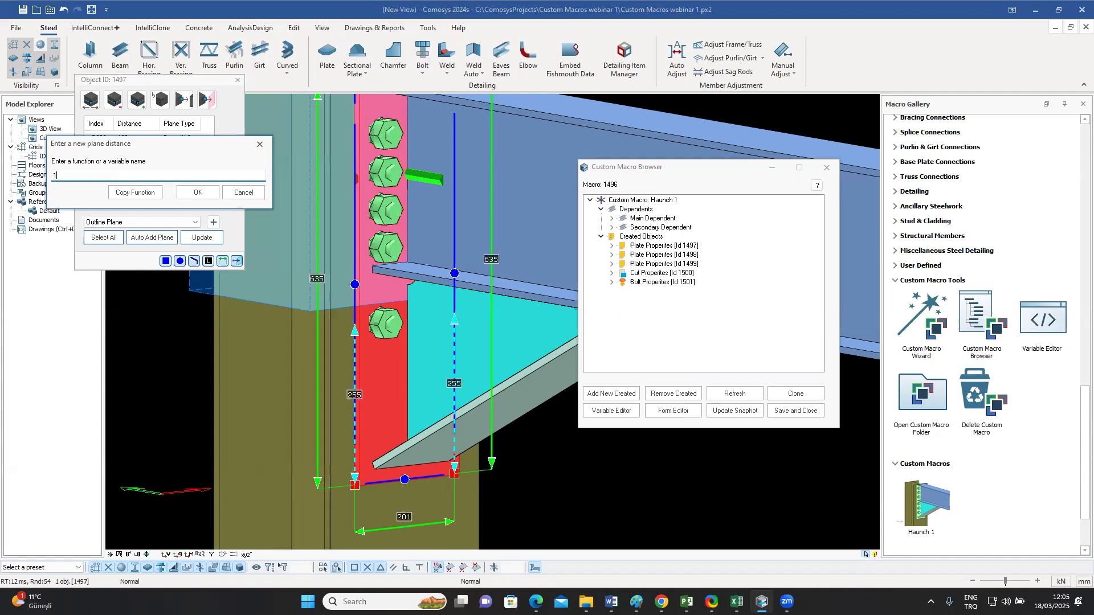
left_click(197, 192)
left_click(201, 238)
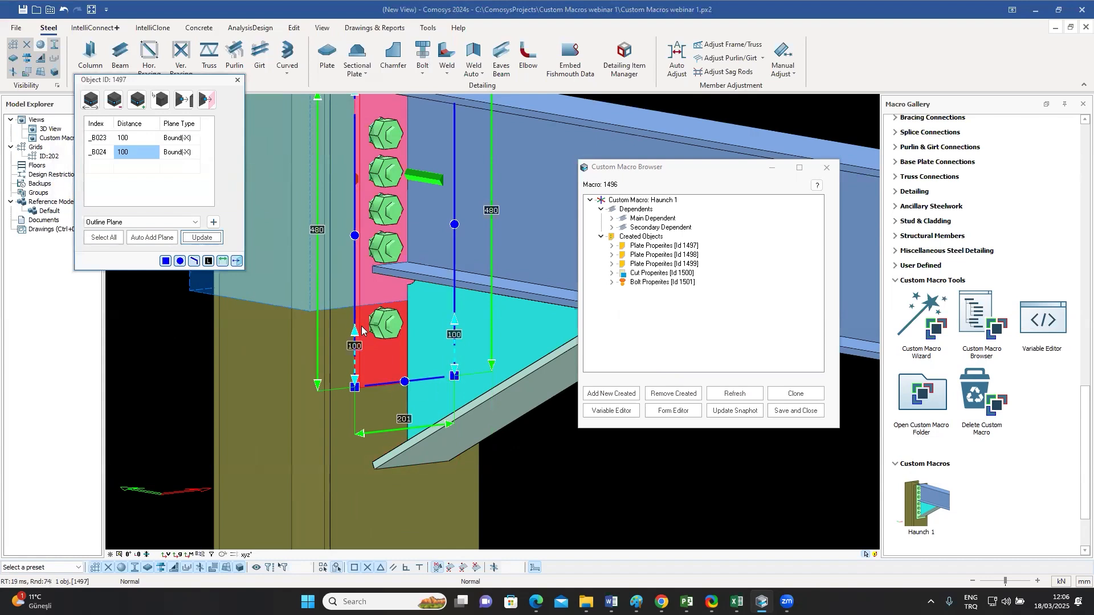
- Bind the triangular haunch plate's lower corner at the end plate to the lowest bolt's plane
left_click(540, 337)
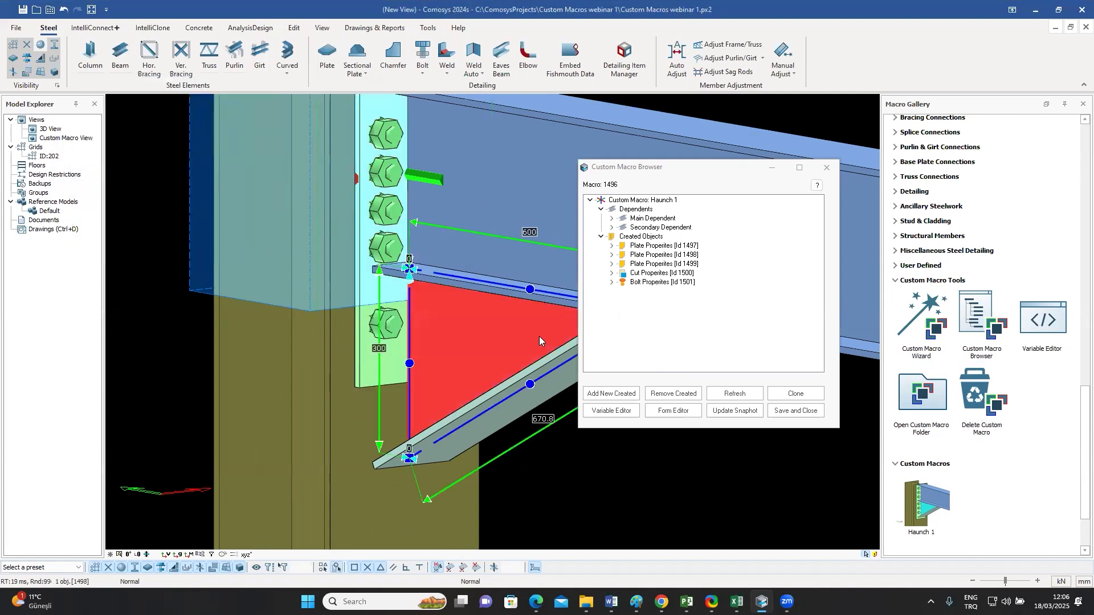
left_click(410, 460)
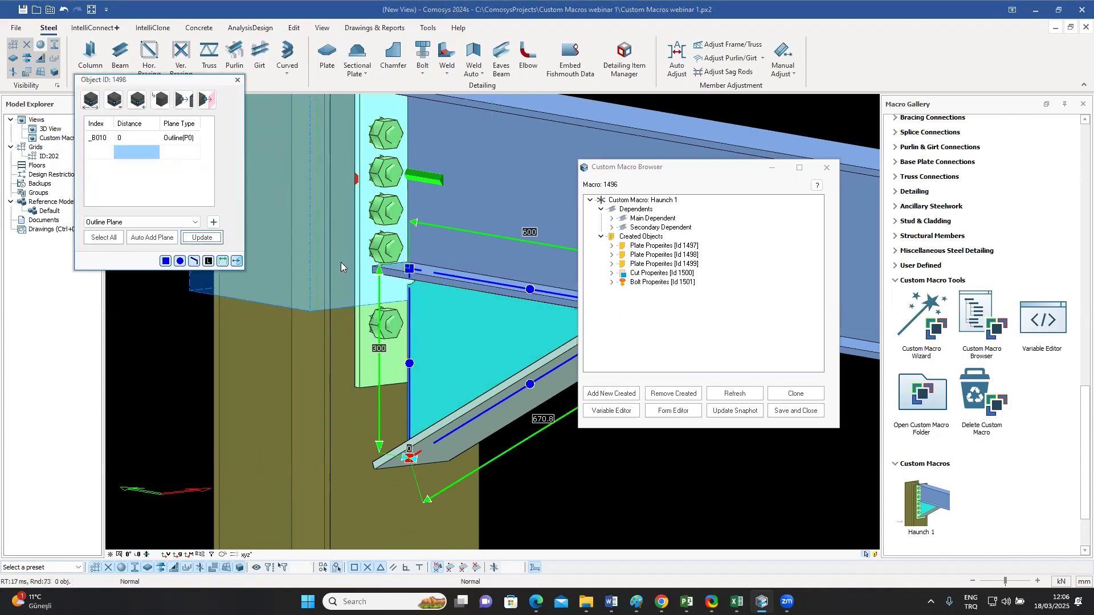
left_click(213, 223)
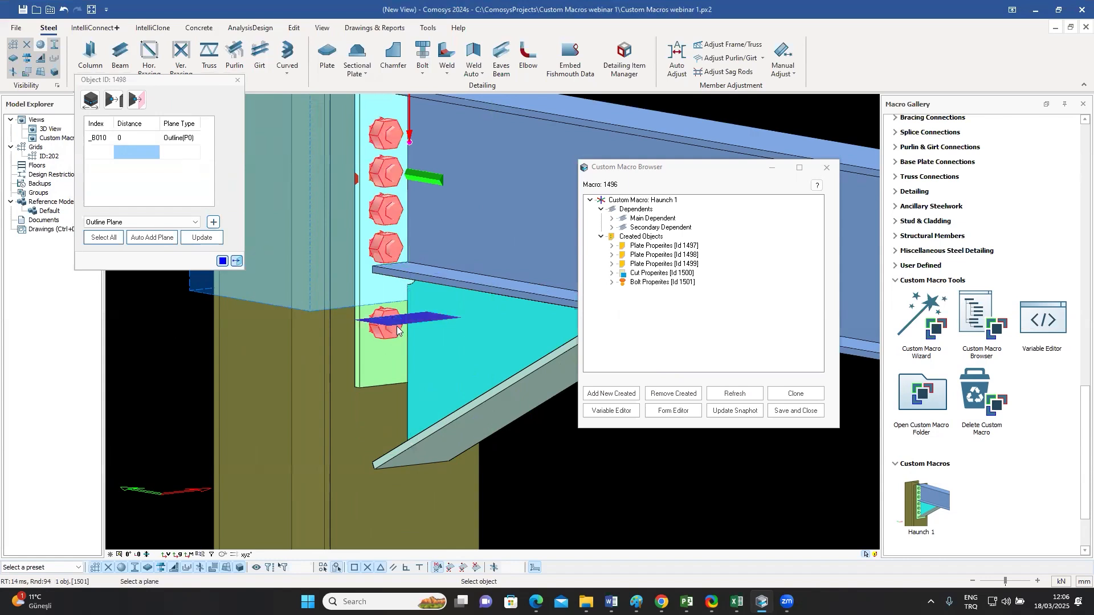
left_click(396, 326)
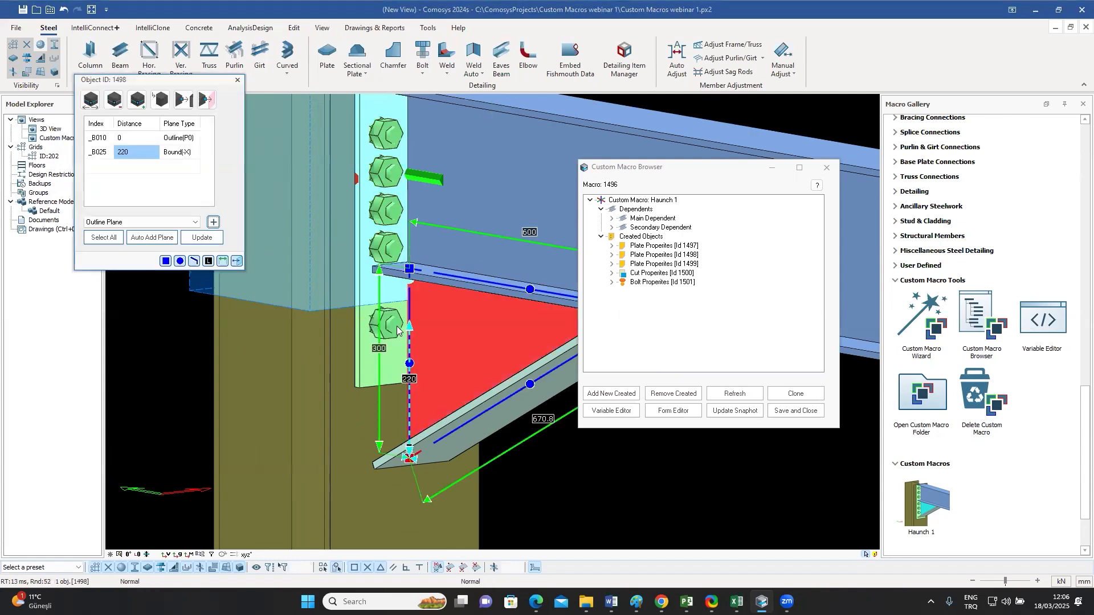
- Set the haunch plate's distance from the lowest bolt's plane to 80 and update the plate
double_click(133, 159)
left_click_drag(164, 148, 254, 144)
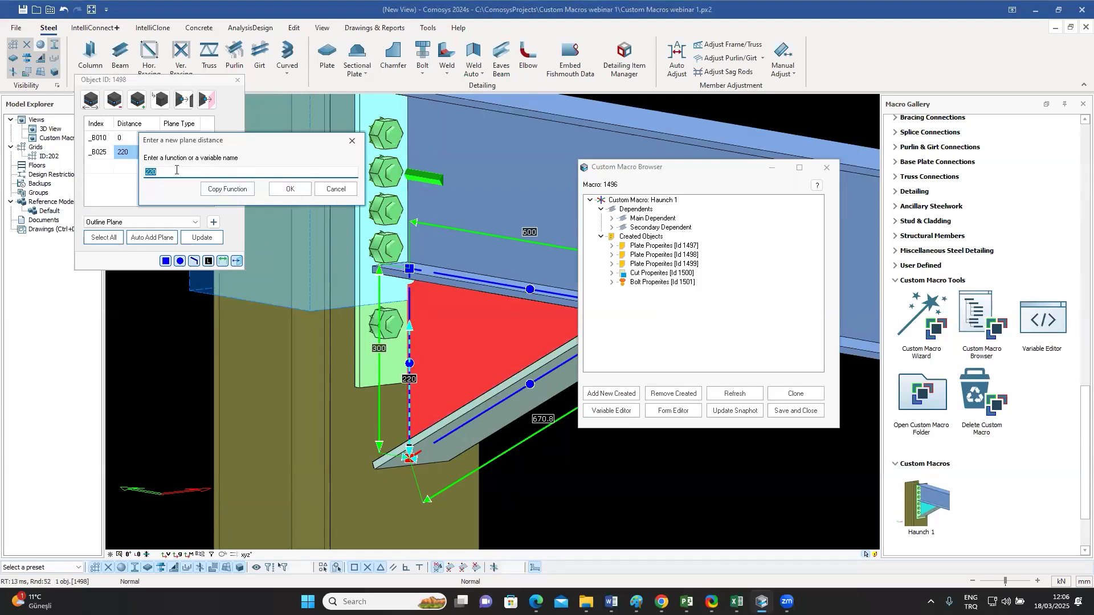
type("80")
left_click(289, 188)
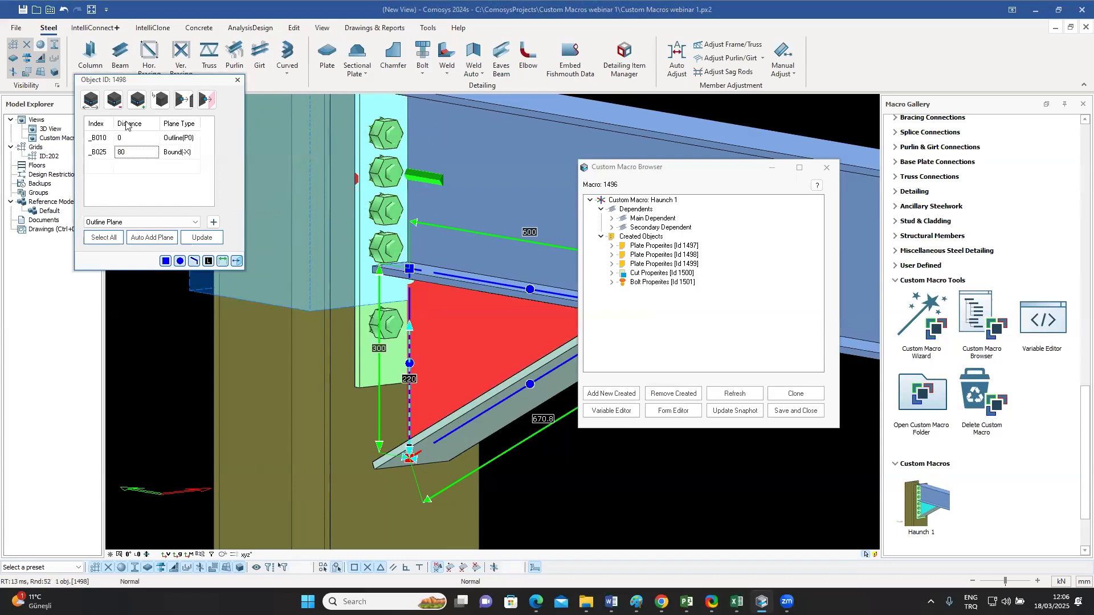
left_click(201, 237)
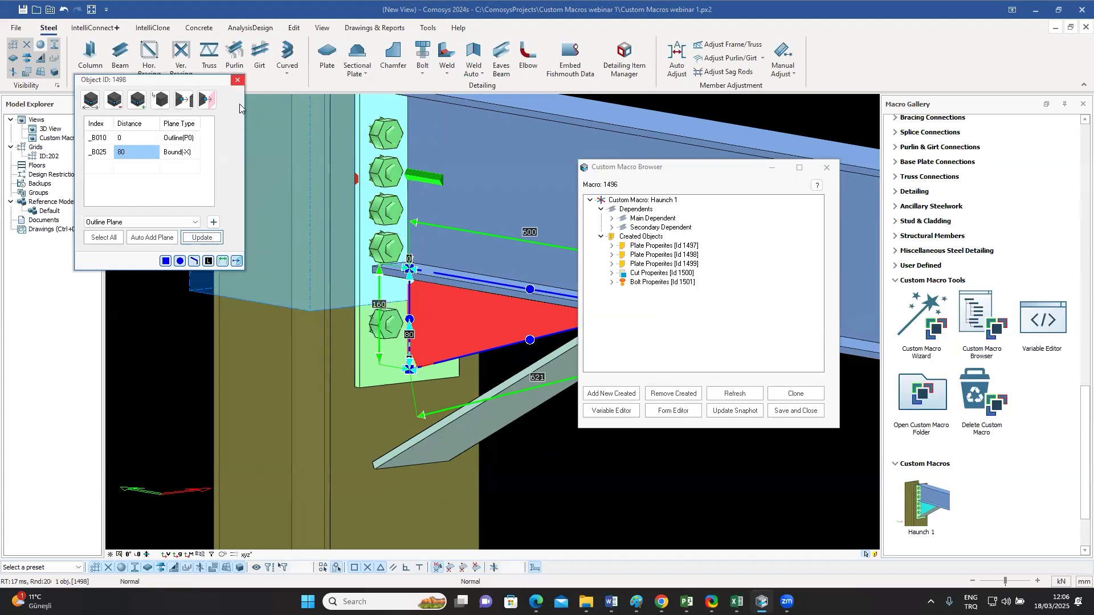
- Close the plane binding window, then save and close the custom macro
left_click(237, 80)
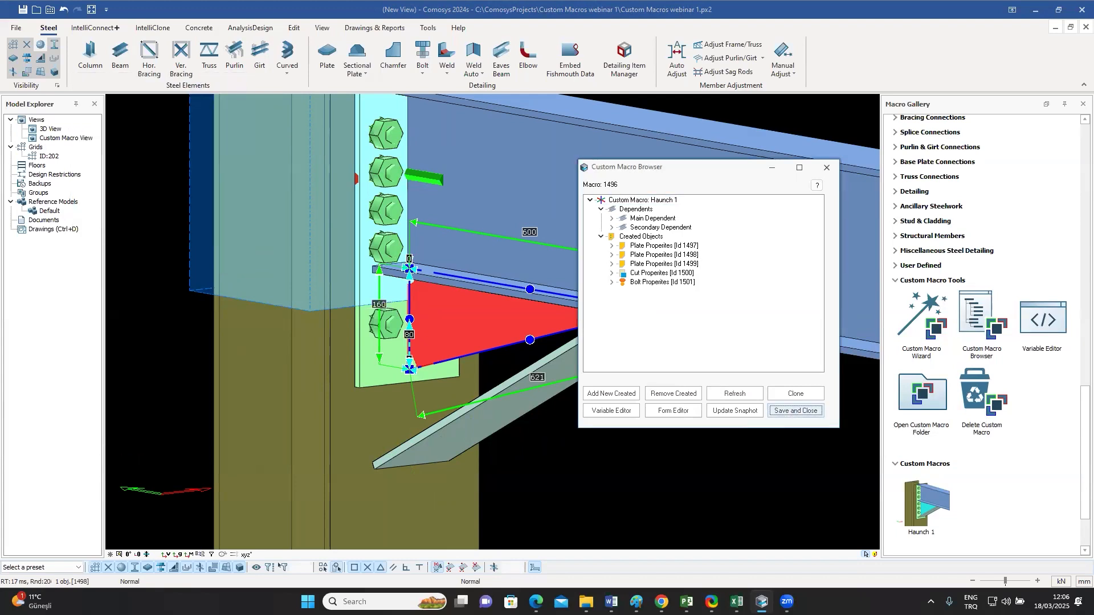
left_click(792, 410)
middle_click_drag(501, 364, 507, 387)
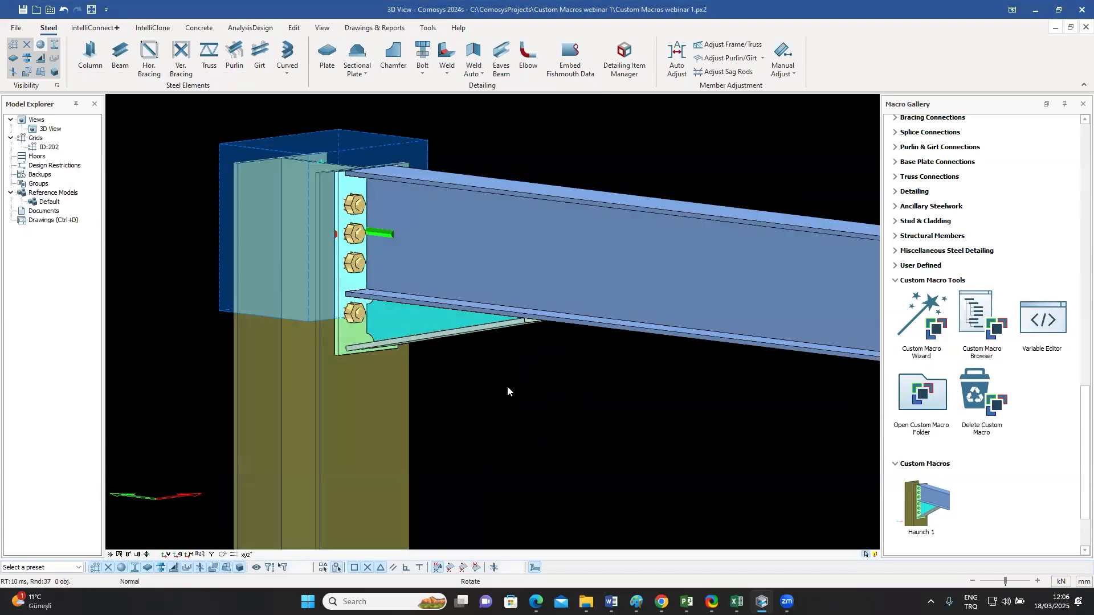
- Open the haunch connection's settings, set BoltDistX to 80 2*70 120 3*75, apply it, and close the settings
double_click(396, 314)
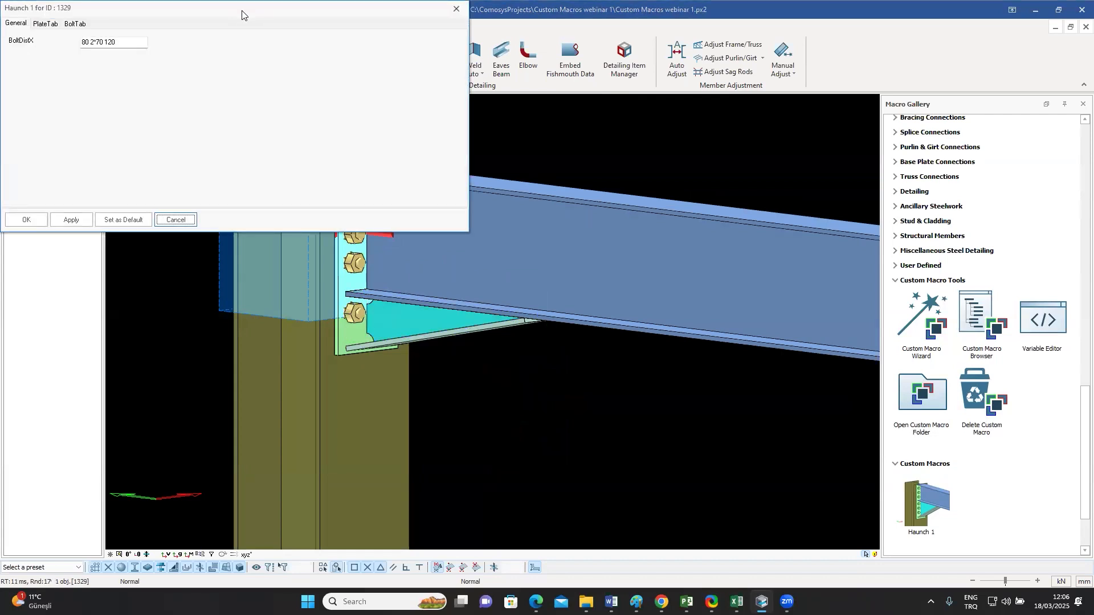
left_click_drag(241, 12, 853, 149)
left_click(810, 156)
type("3*75")
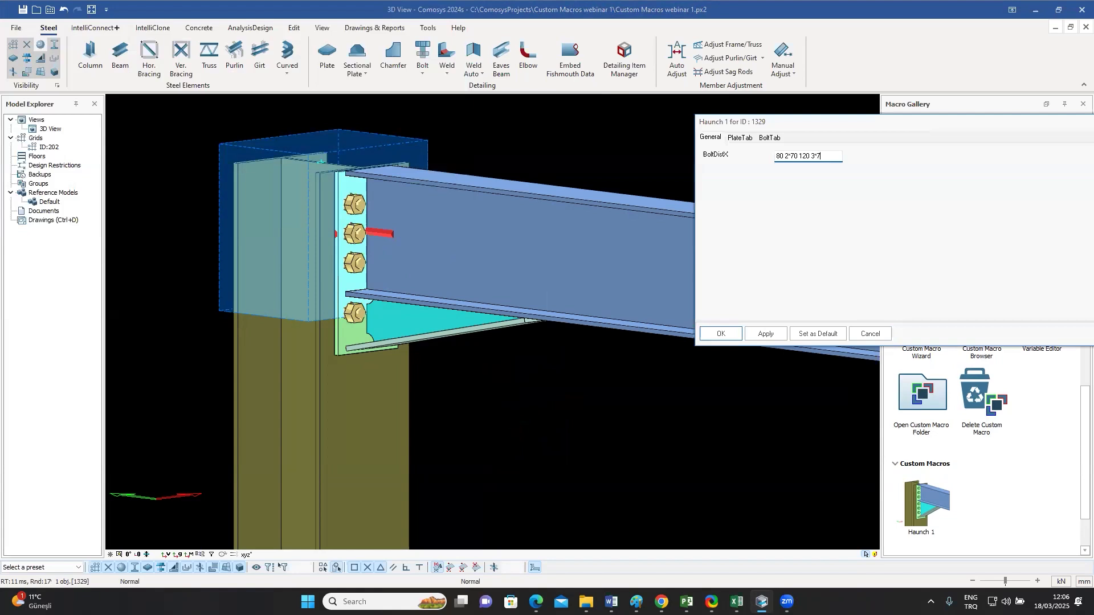
left_click(761, 335)
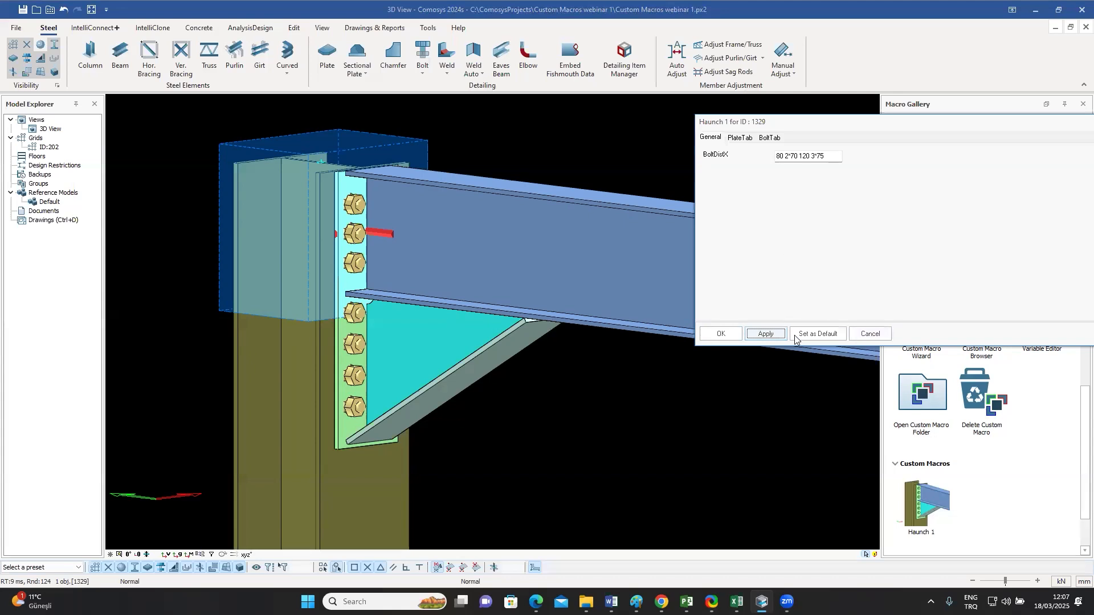
left_click(722, 332)
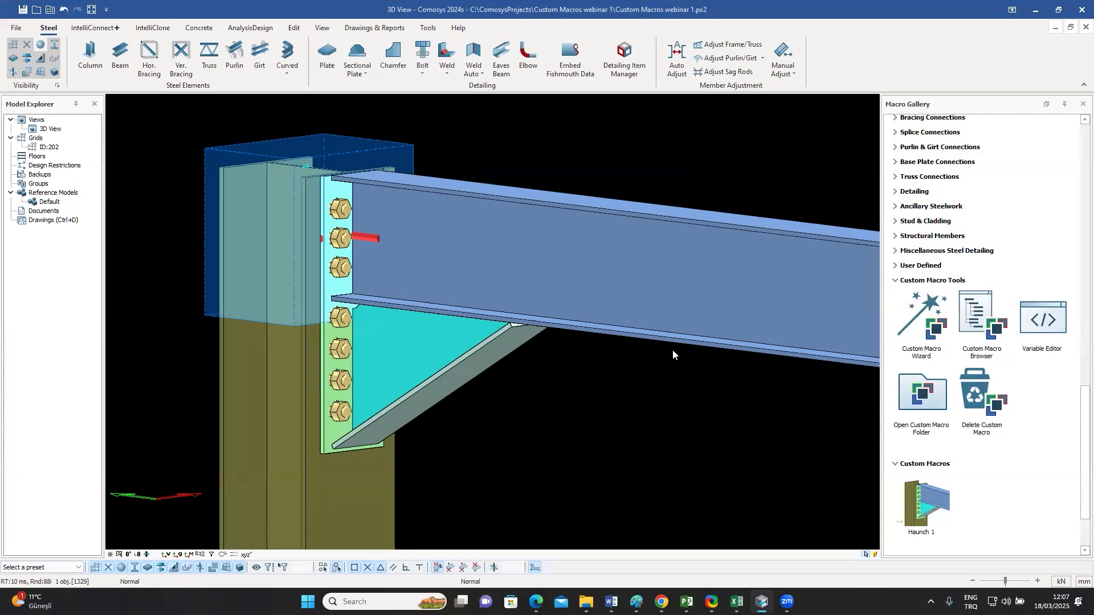
- Reopen the Haunch 1 macro in the Custom Macro Browser and bring up its Variable Editor
middle_click_drag(581, 346, 605, 336)
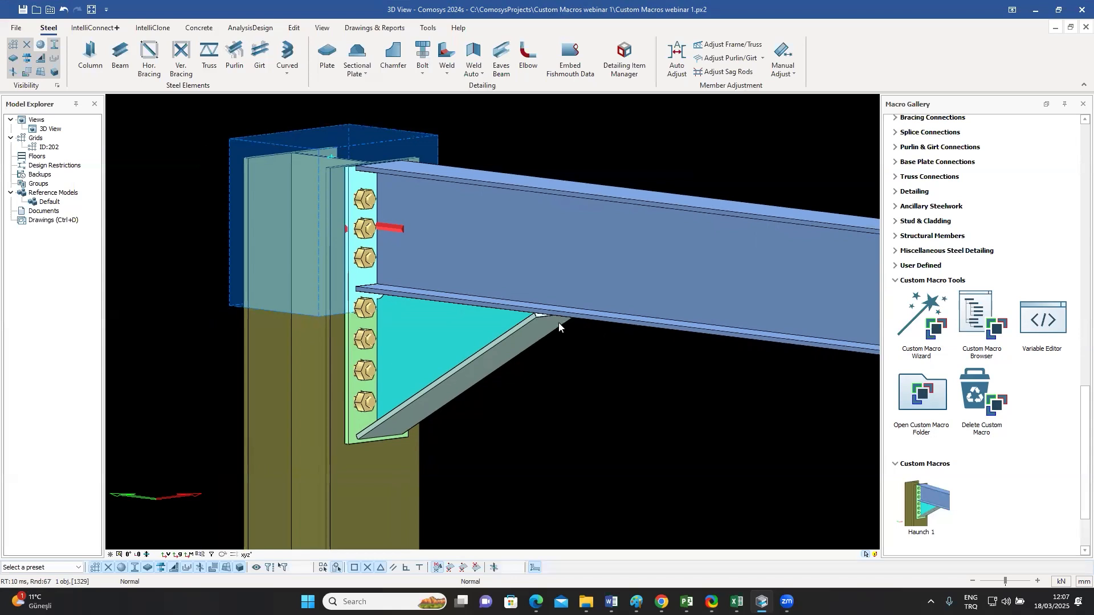
left_click(428, 334)
key("Escape")
left_click(979, 320)
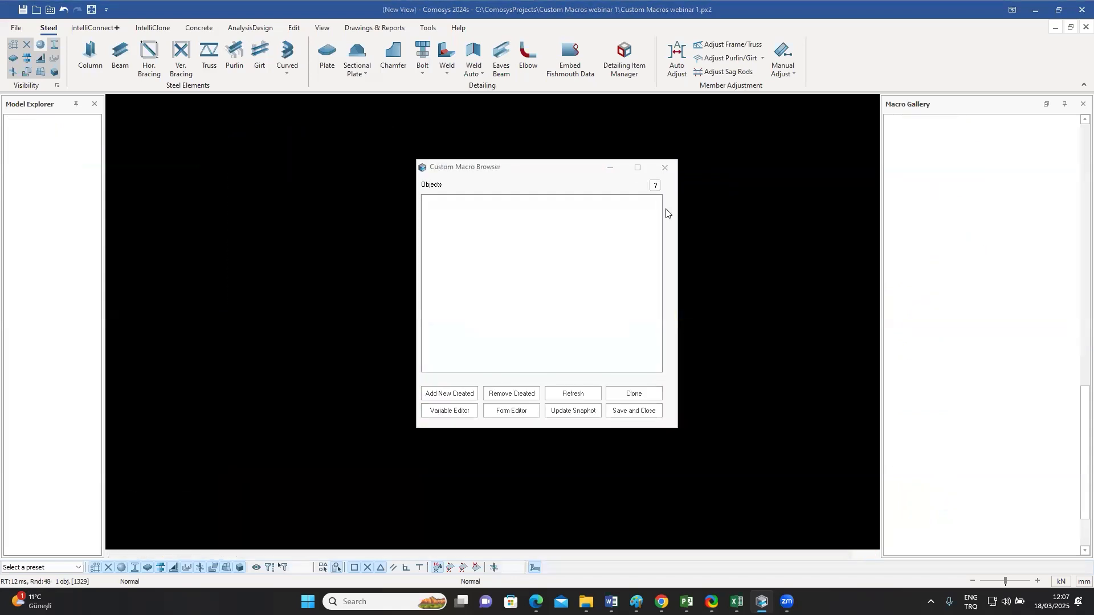
left_click_drag(557, 169, 738, 167)
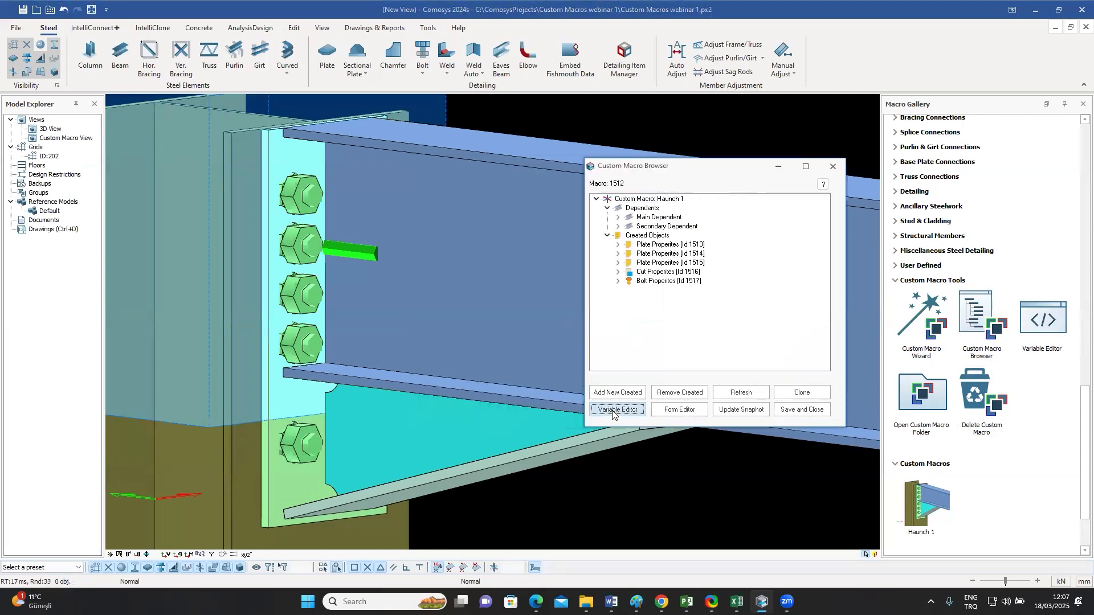
left_click(617, 409)
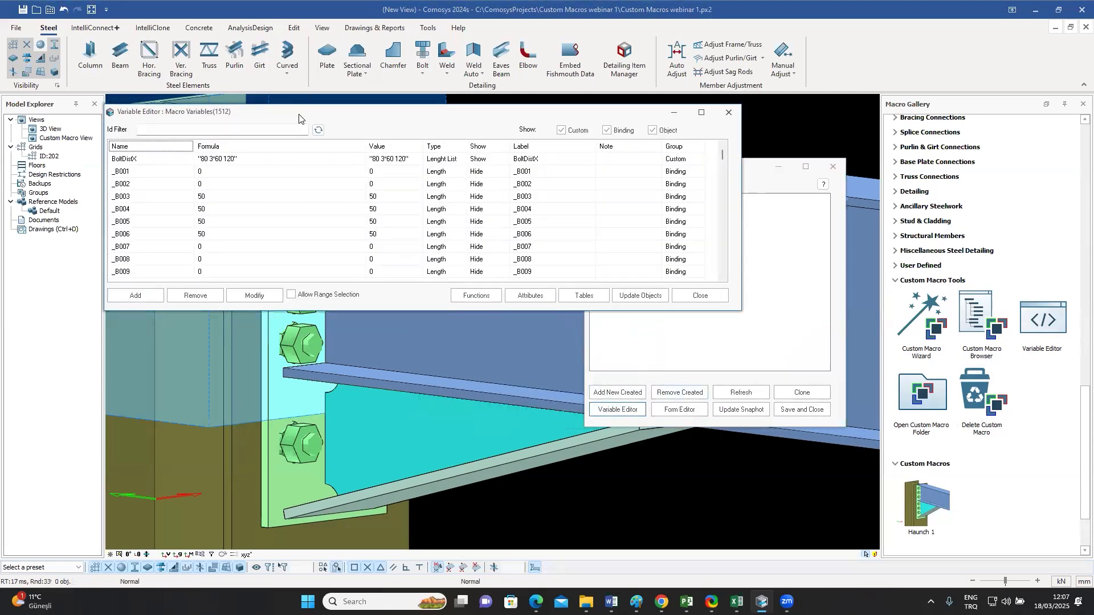
left_click_drag(299, 118, 498, 118)
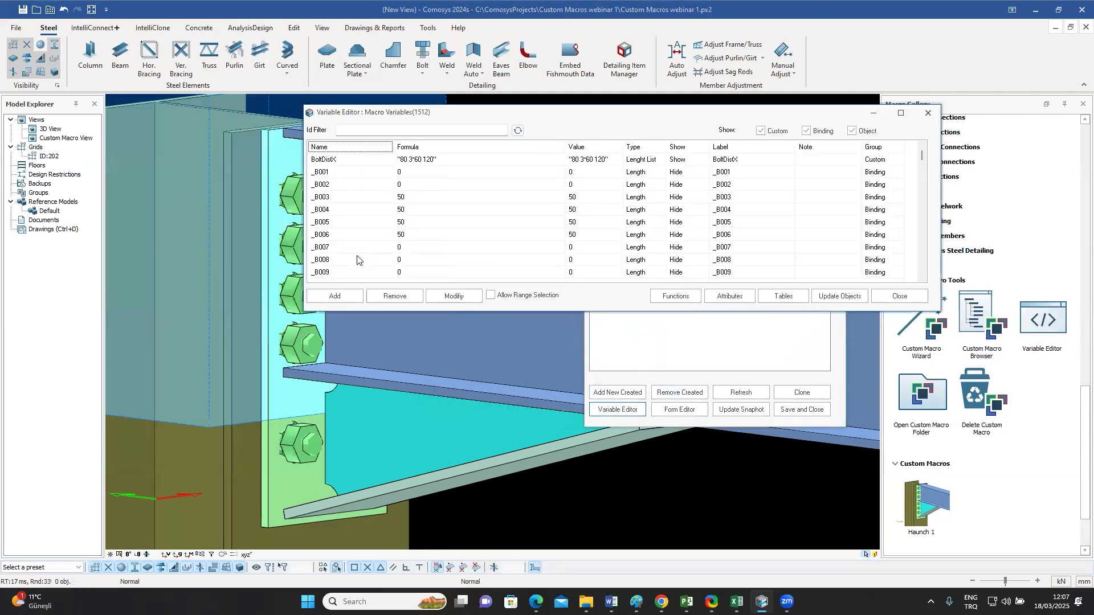
- Add a macro variable named HaunchHor and set its type to Length
left_click(336, 296)
type("HaunchHor")
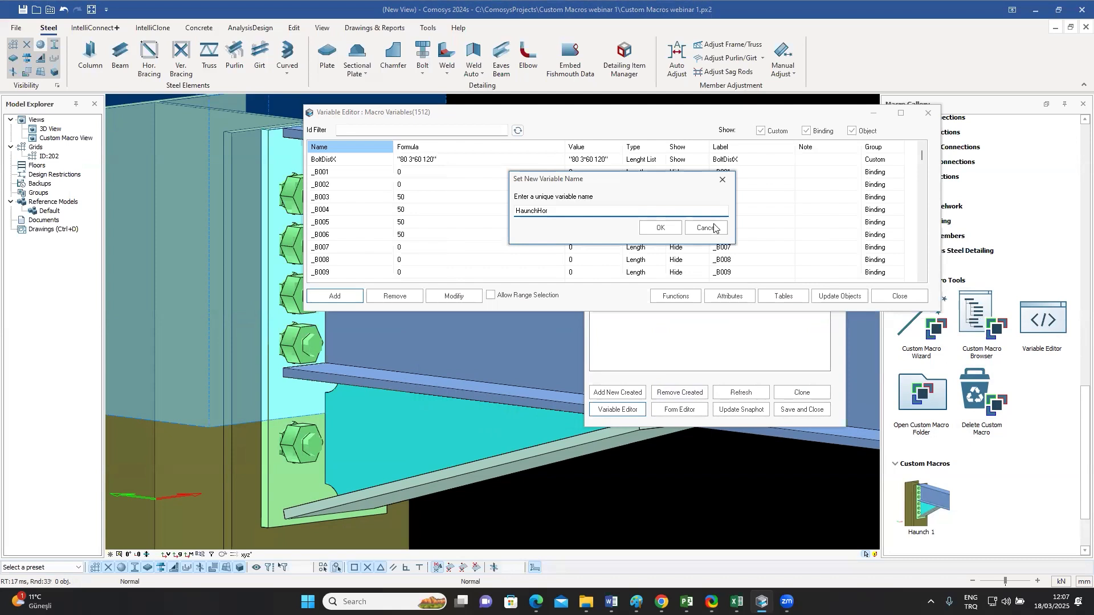
left_click(659, 227)
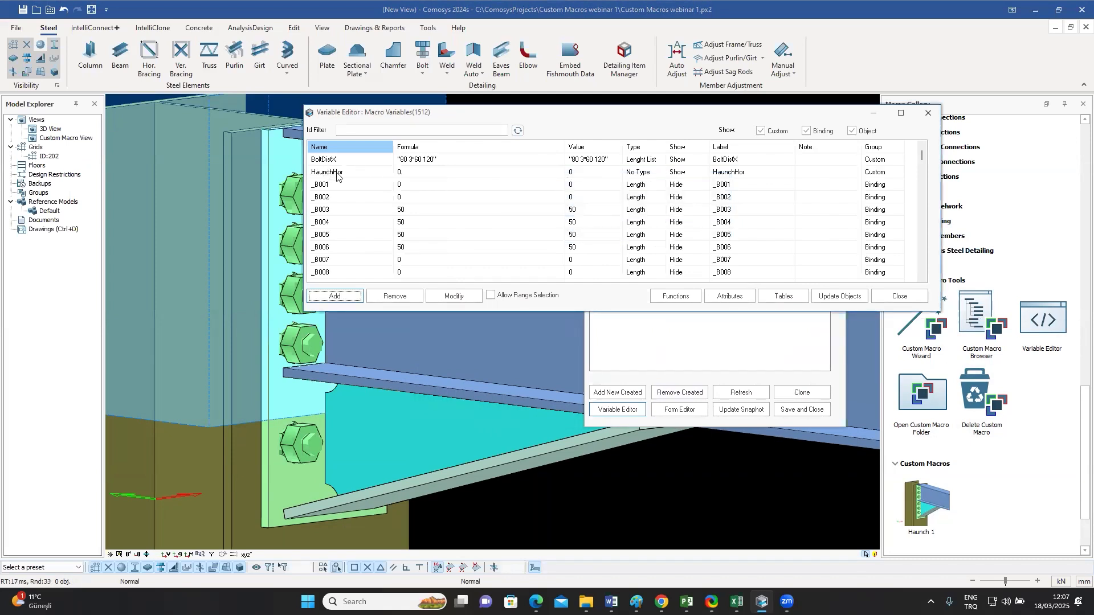
double_click(385, 174)
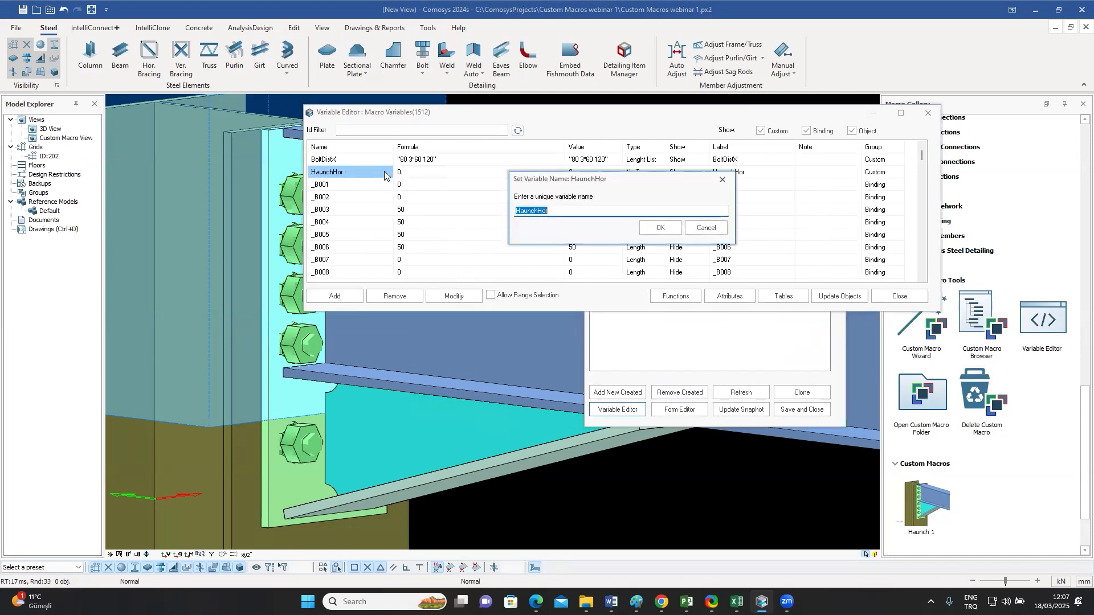
left_click(698, 228)
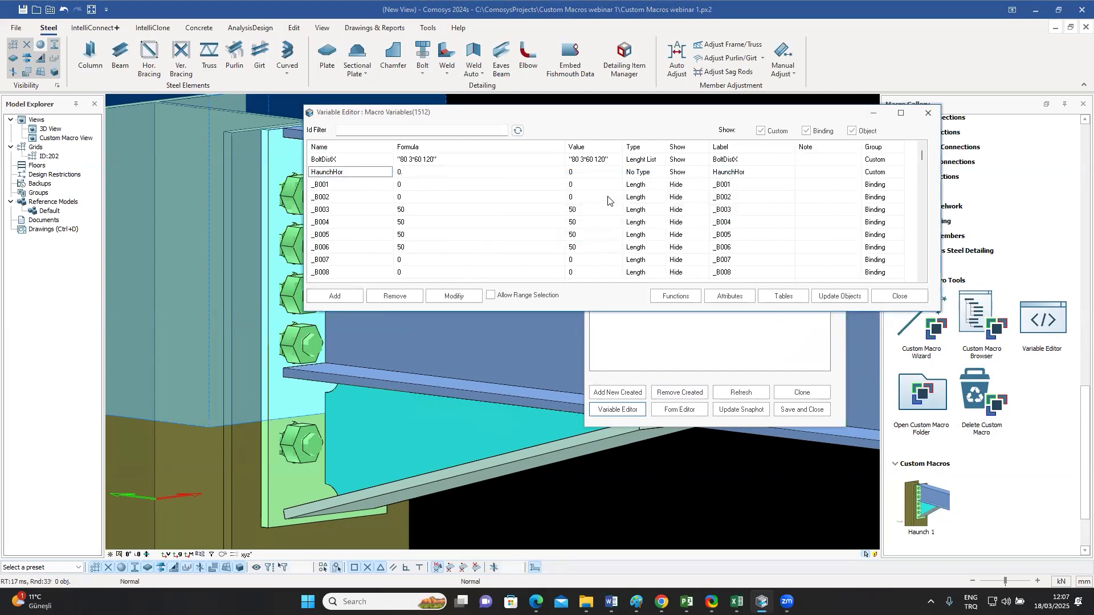
left_click(638, 174)
left_click(658, 172)
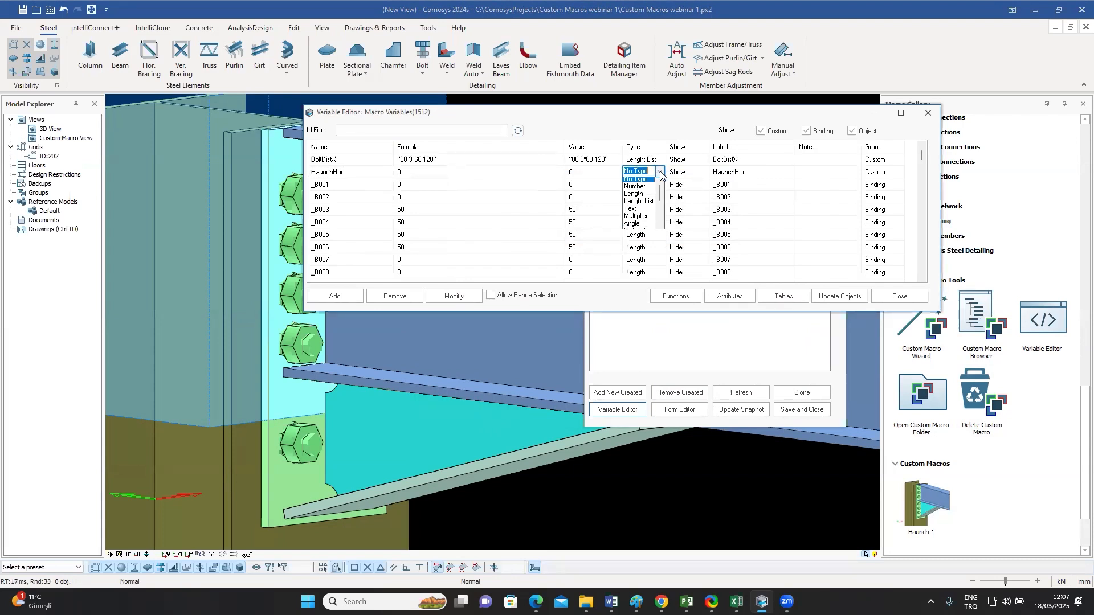
left_click(646, 196)
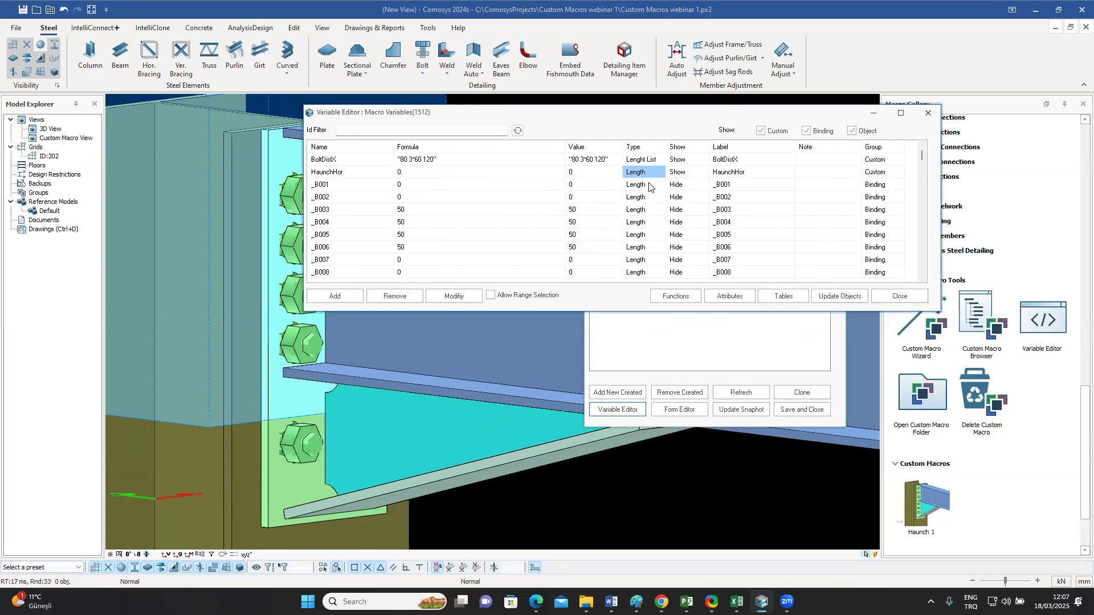
- Set HaunchHor's formula to 500 and close the Variable Editor
double_click(427, 172)
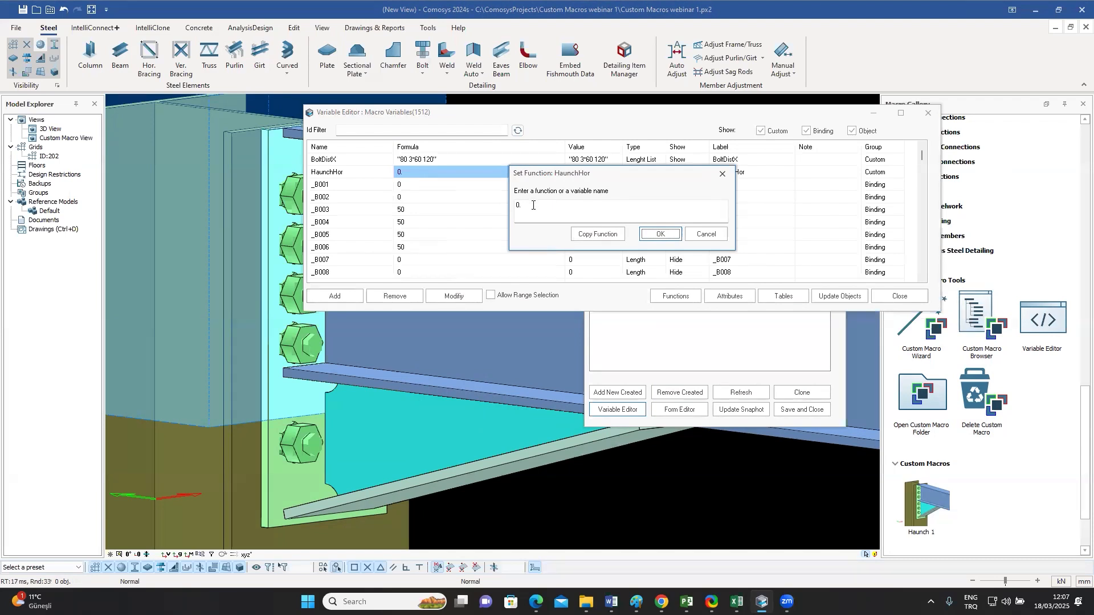
left_click_drag(532, 205, 469, 206)
type("500")
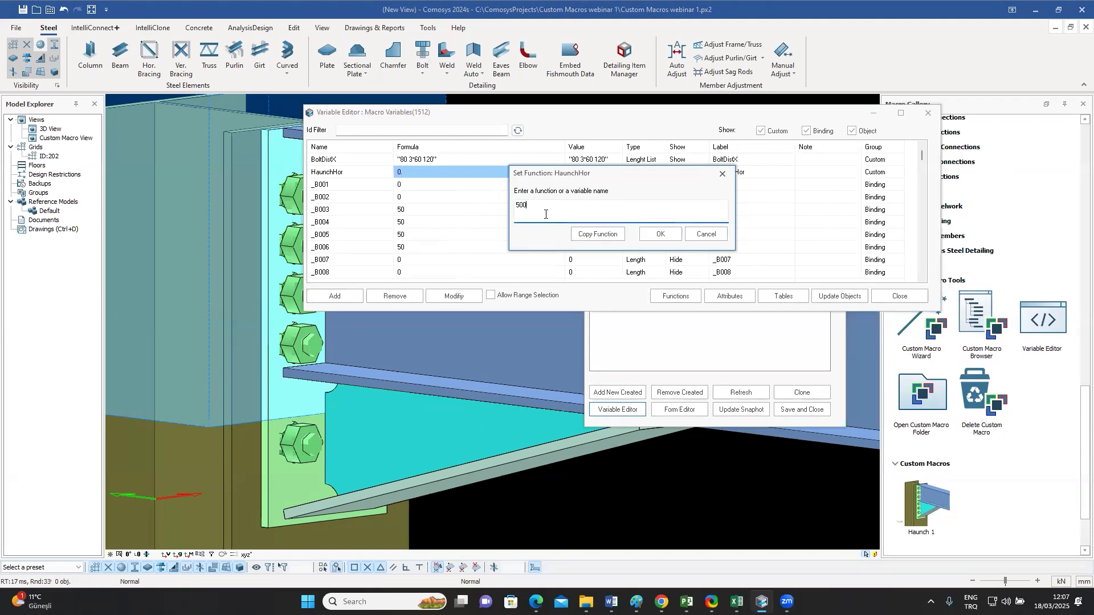
left_click(660, 234)
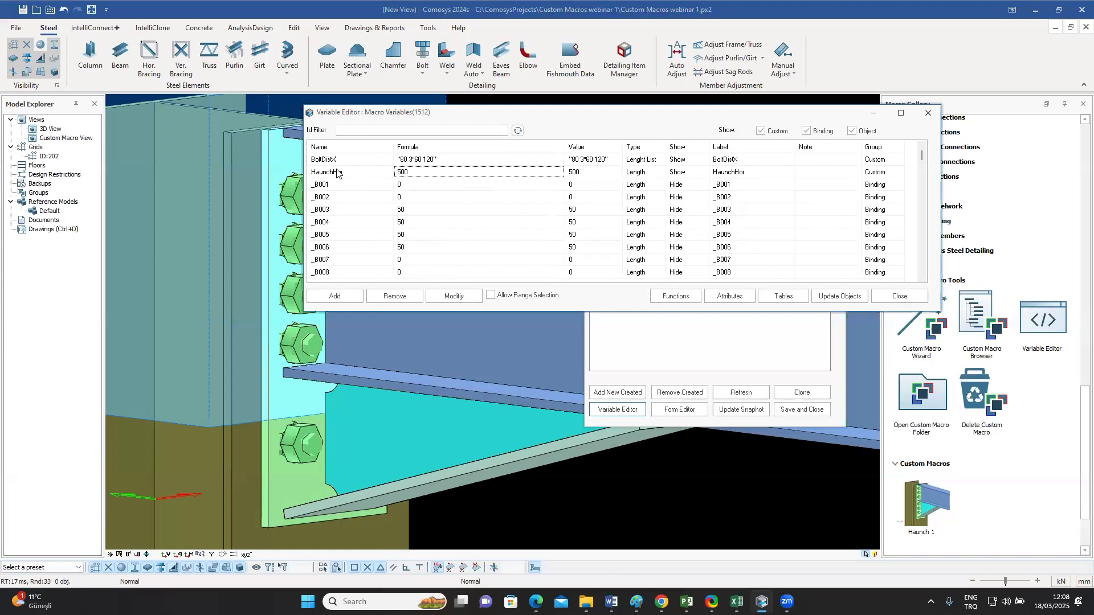
left_click(899, 296)
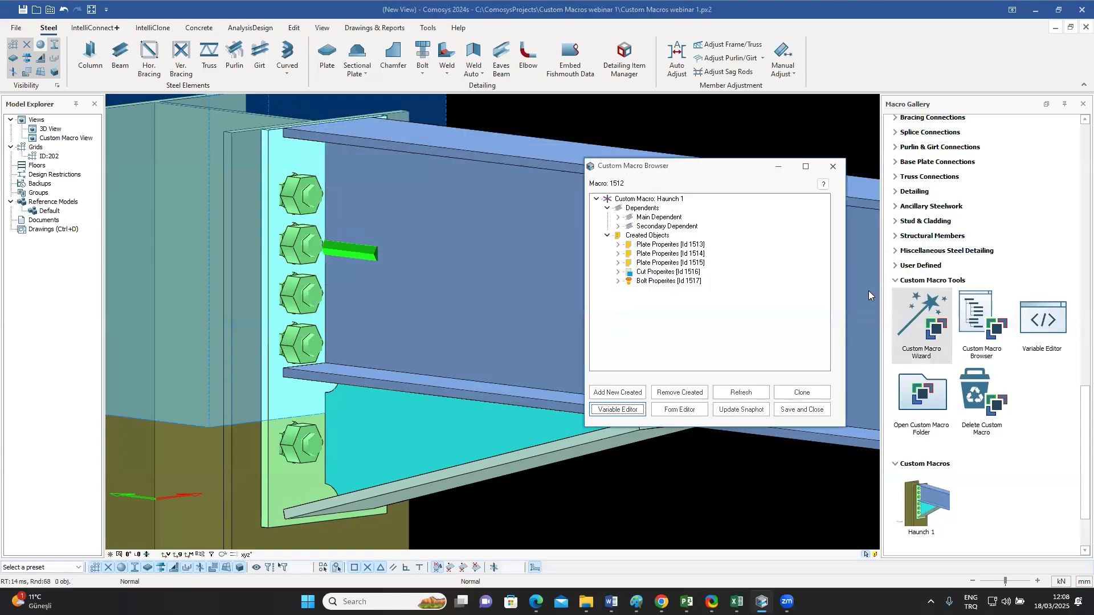
- Open the plane bindings of the haunch plate's far corner point under the beam
scroll(448, 273, "down", 5)
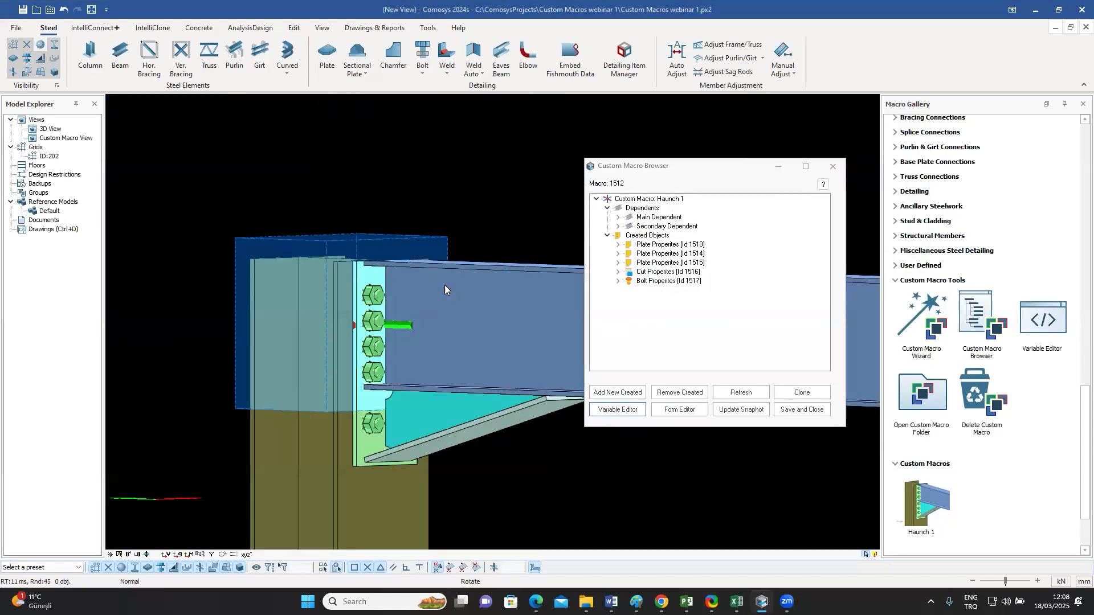
middle_click_drag(443, 290, 327, 288)
left_click(340, 330)
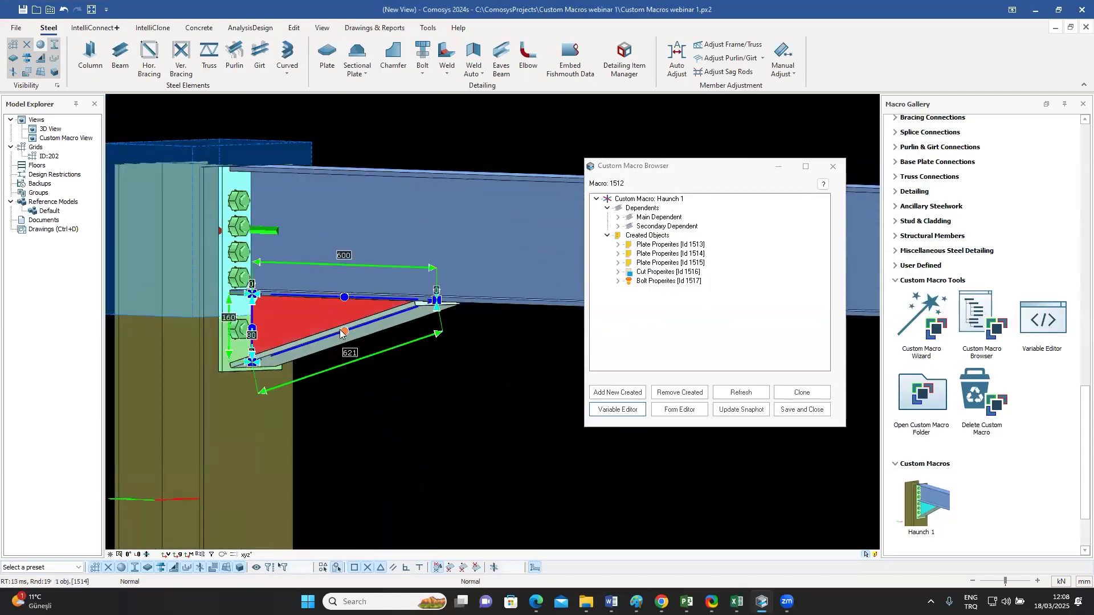
middle_click_drag(349, 335, 413, 317)
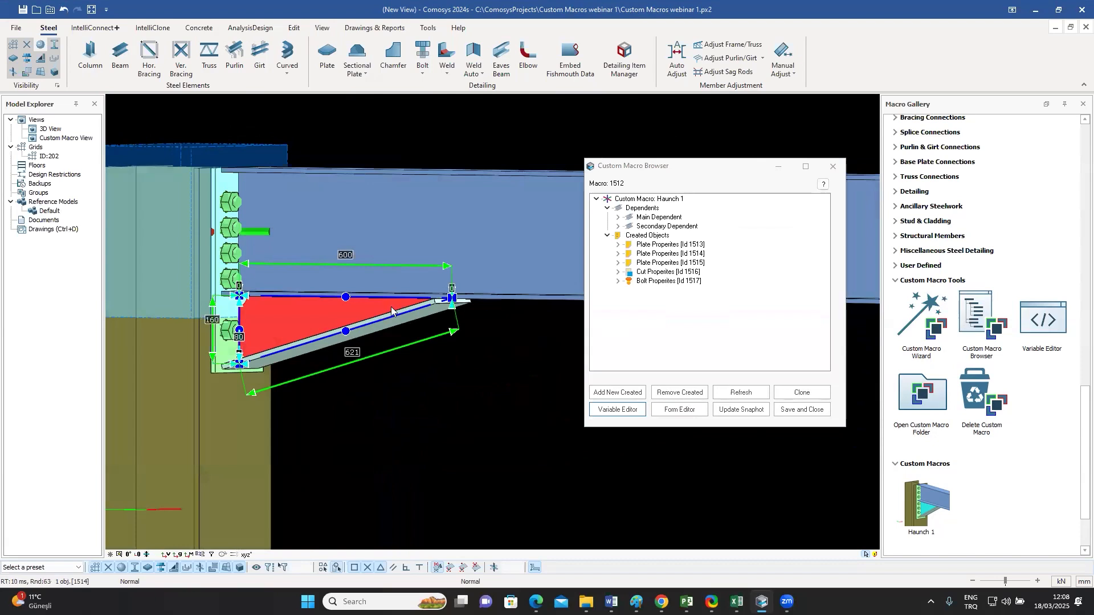
scroll(419, 310, "up", 3)
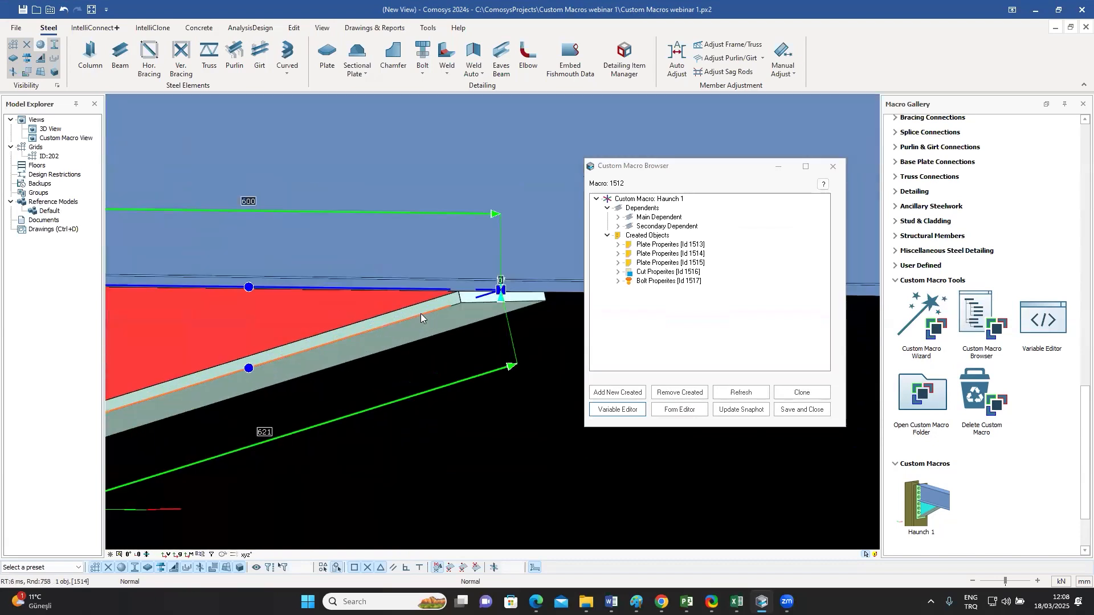
double_click(496, 297)
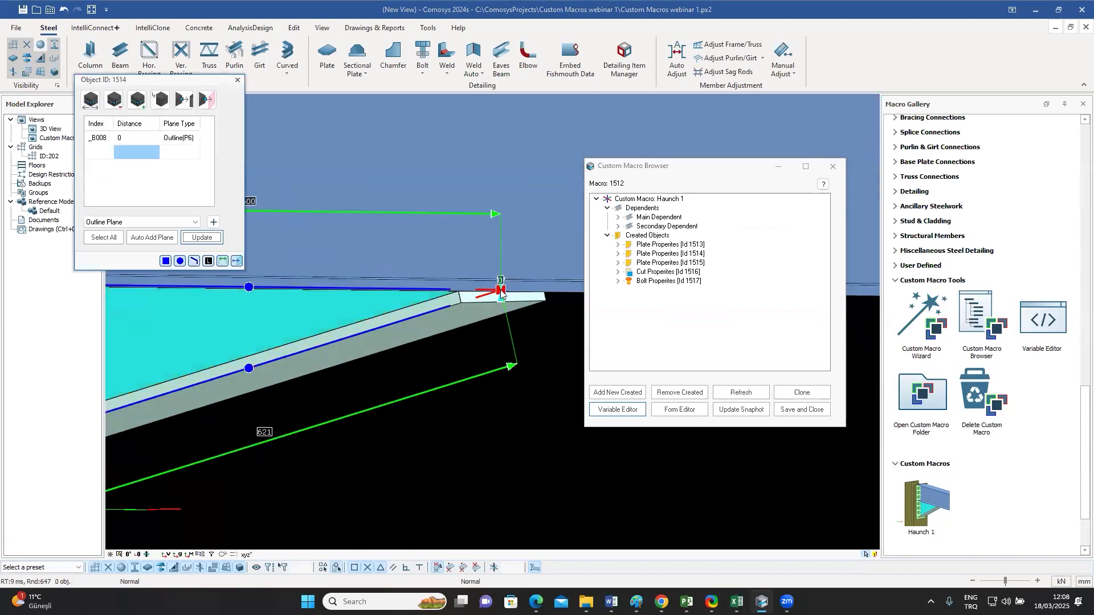
- Bind the haunch plate's far corner to the end plate's face with an additional outline plane
scroll(497, 294, "down", 3)
middle_click_drag(478, 302, 414, 318)
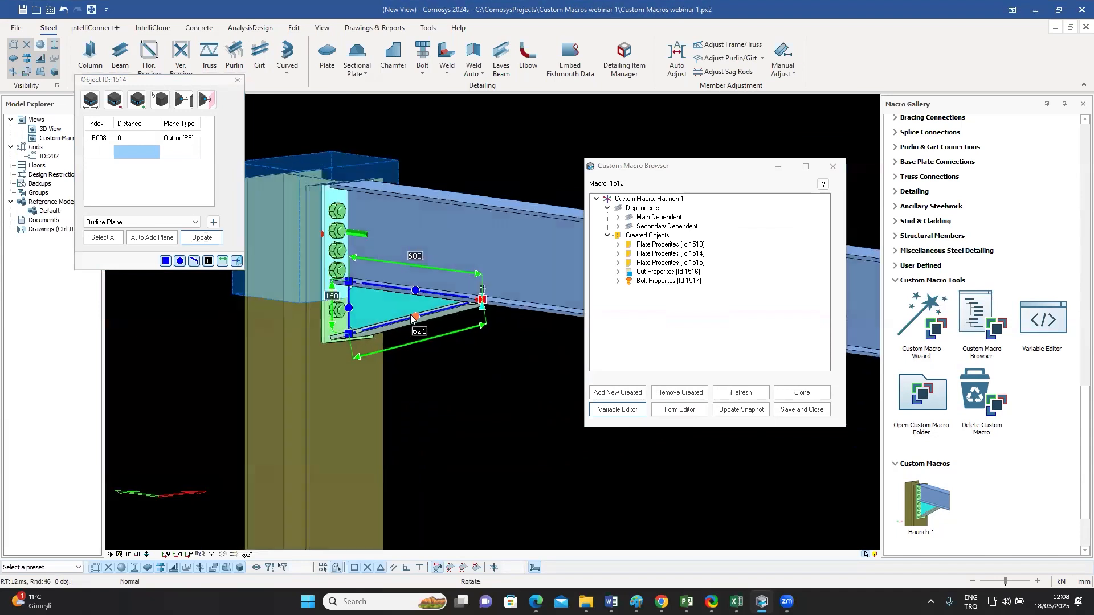
scroll(356, 285, "up", 3)
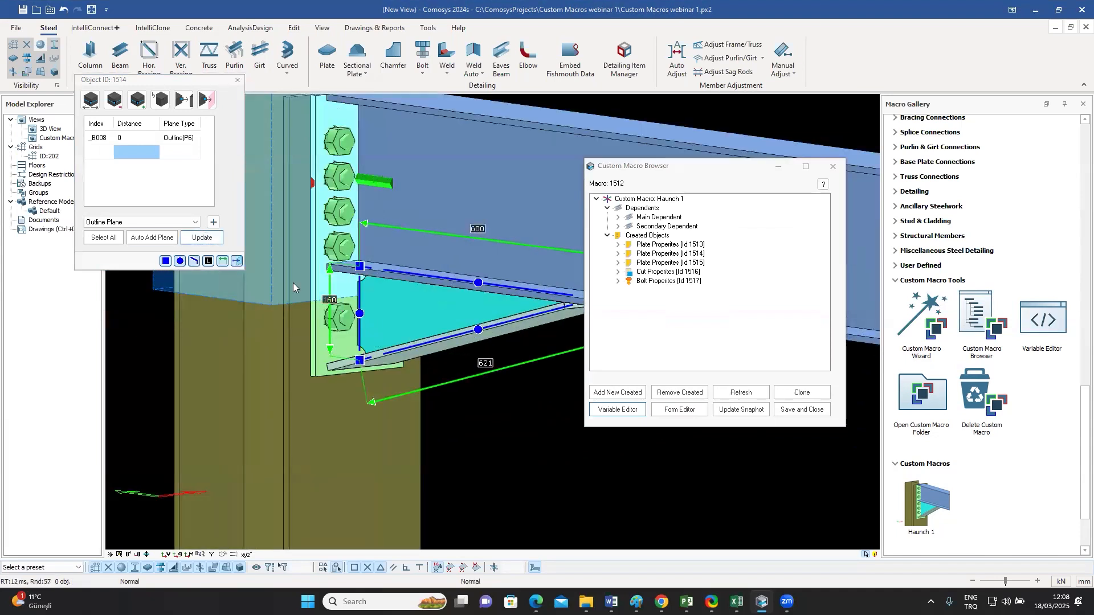
left_click(214, 223)
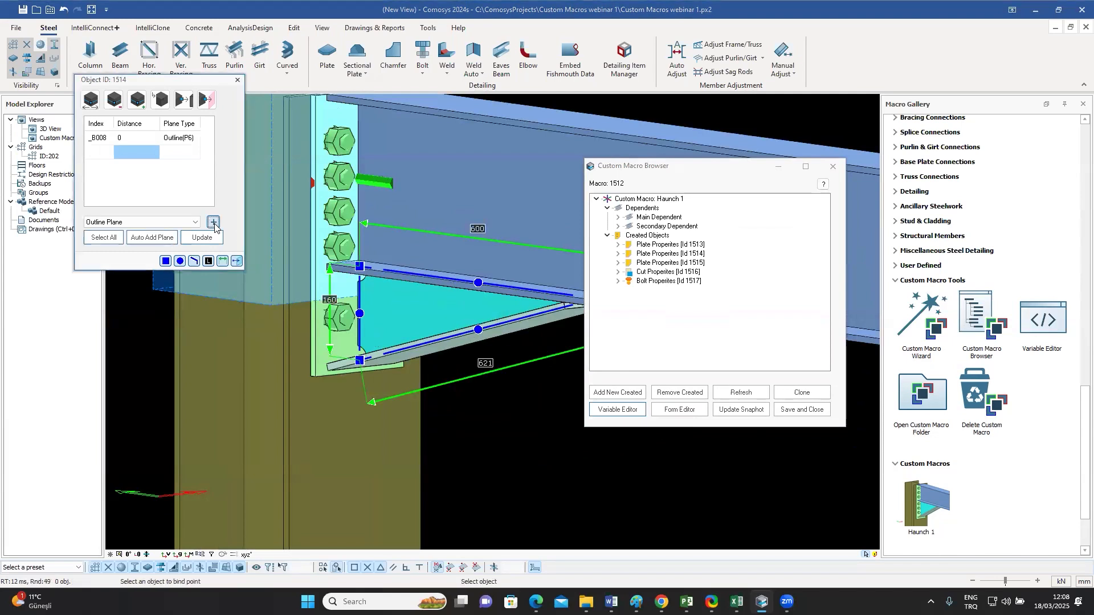
left_click(344, 345)
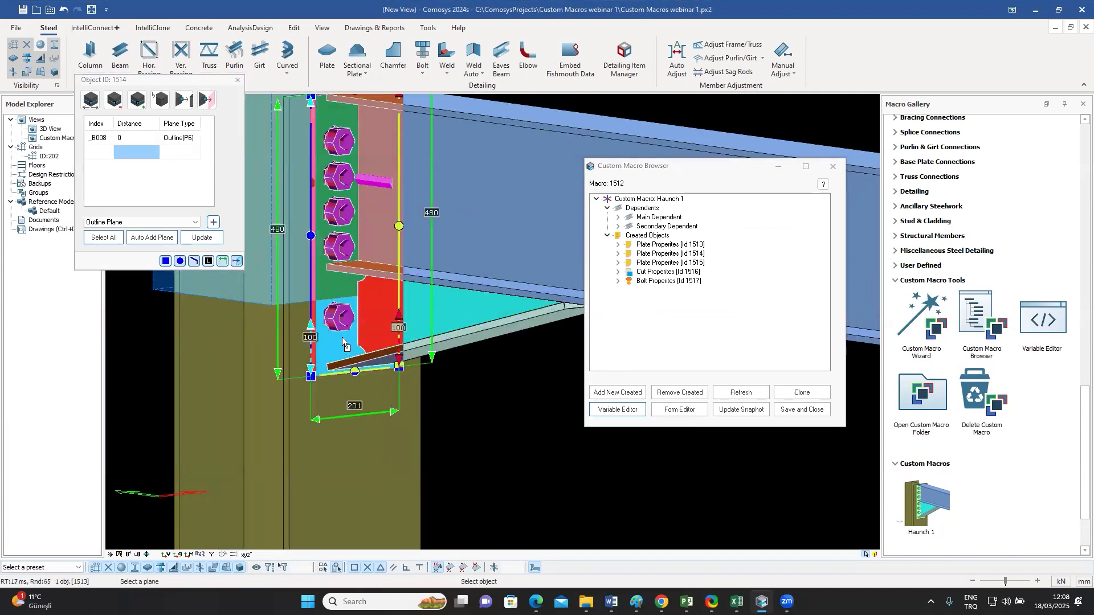
left_click(341, 337)
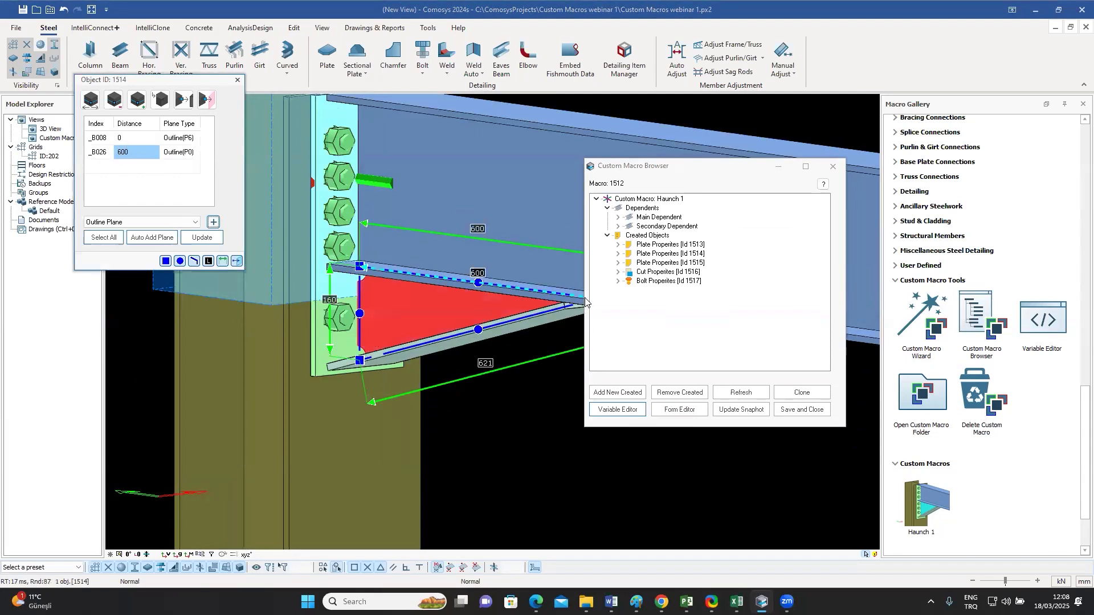
- Replace the new outline plane's distance with the HaunchHor variable
double_click(135, 153)
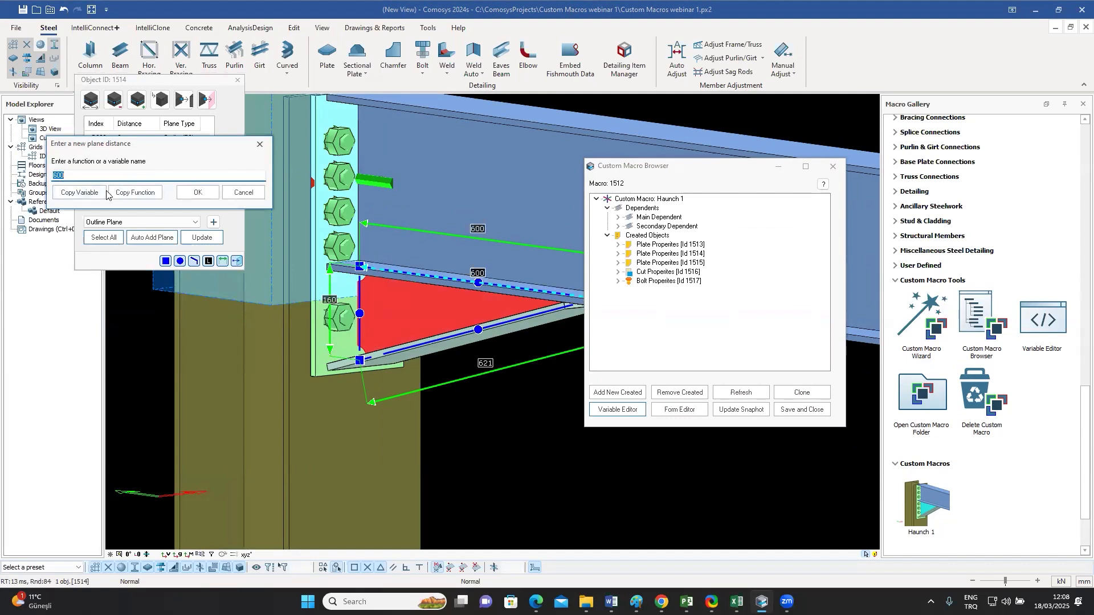
key("BackSpace")
left_click(84, 194)
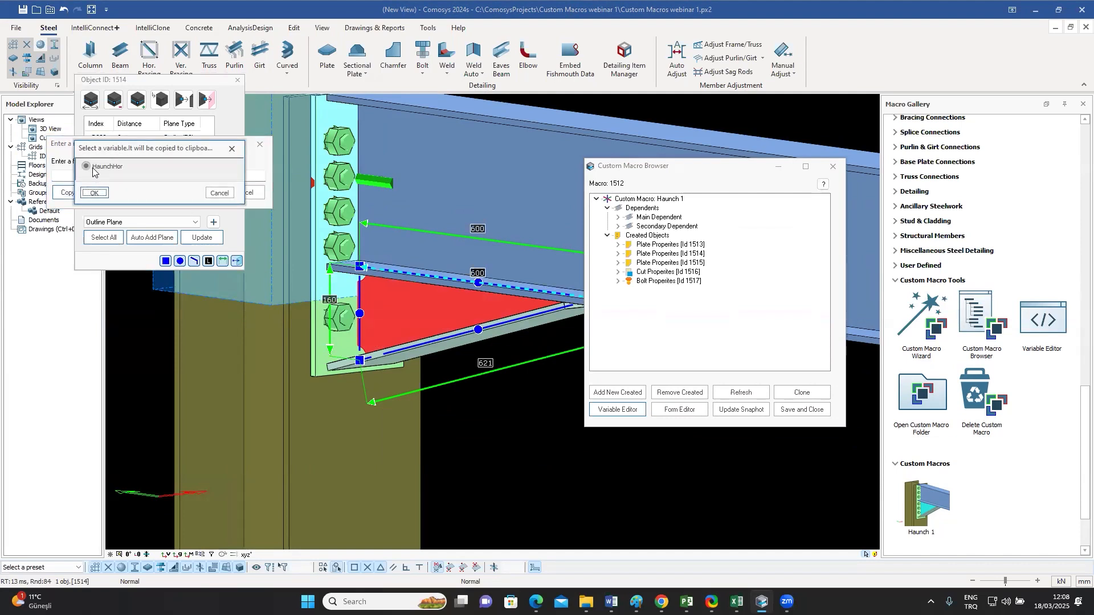
left_click(94, 194)
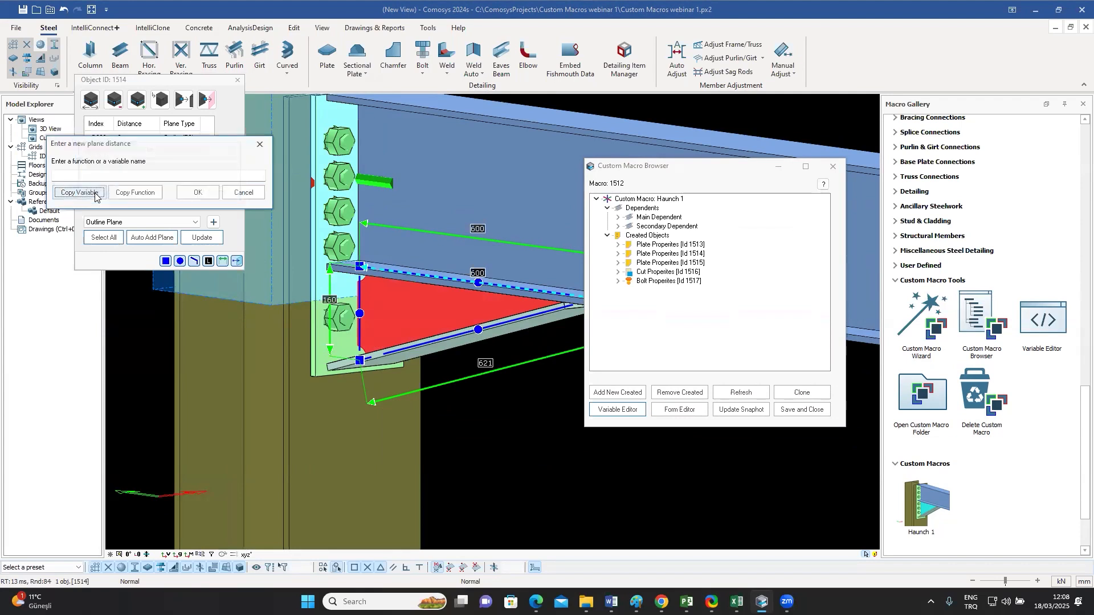
left_click(79, 175)
key("ctrl+v")
left_click(197, 192)
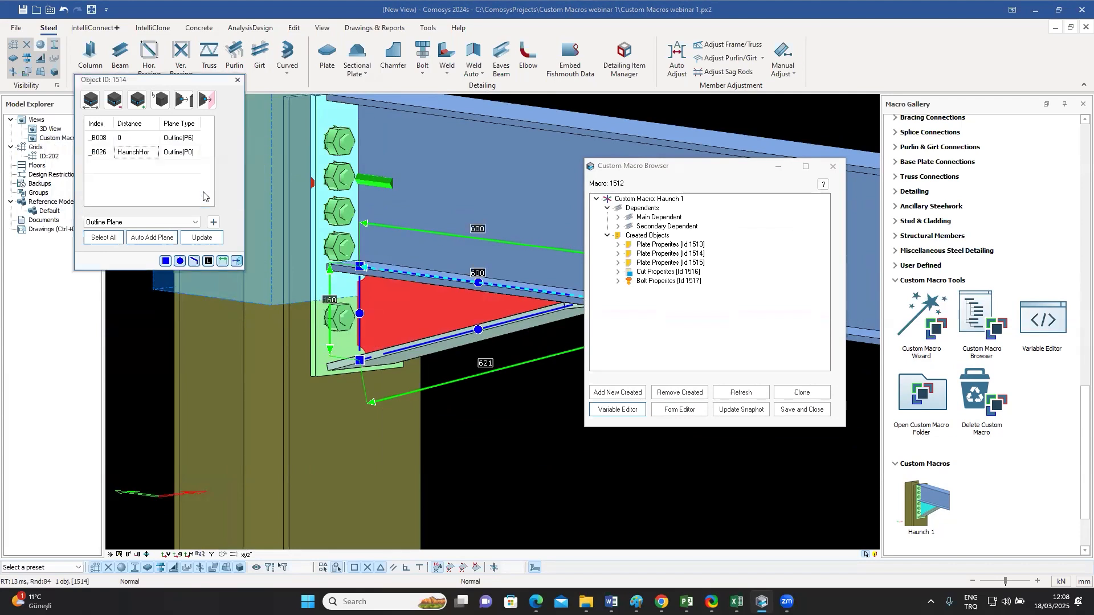
- Update the haunch plate's bindings, close the binding window, and save and close the custom macro
left_click(203, 239)
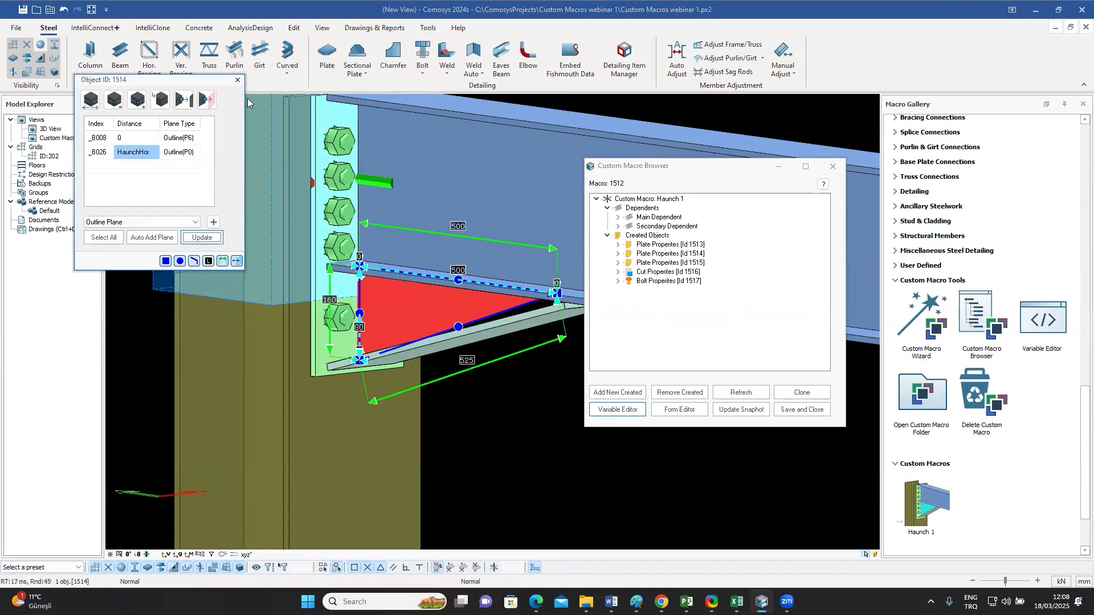
left_click(238, 80)
left_click(777, 409)
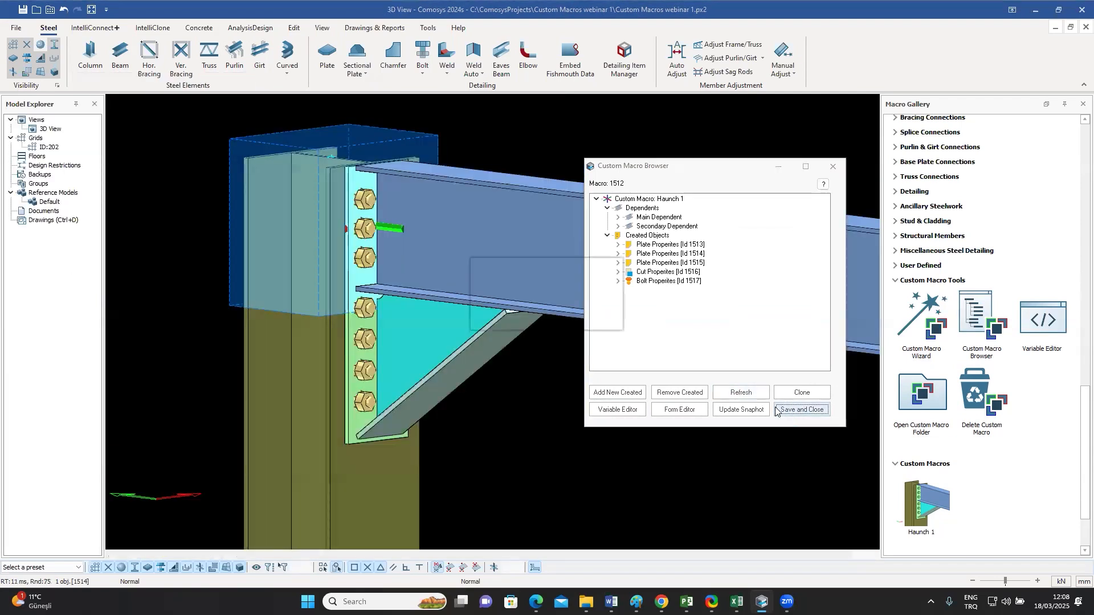
- Test HaunchHor in the haunch connection's settings by applying 750 and finally 1000
scroll(567, 364, "down", 3)
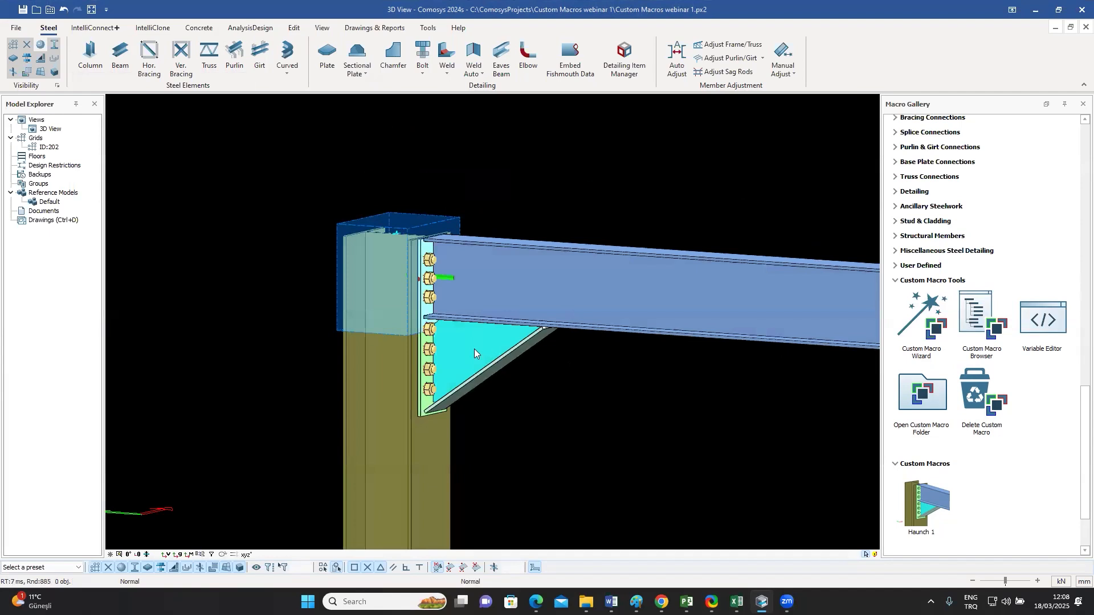
double_click(475, 347)
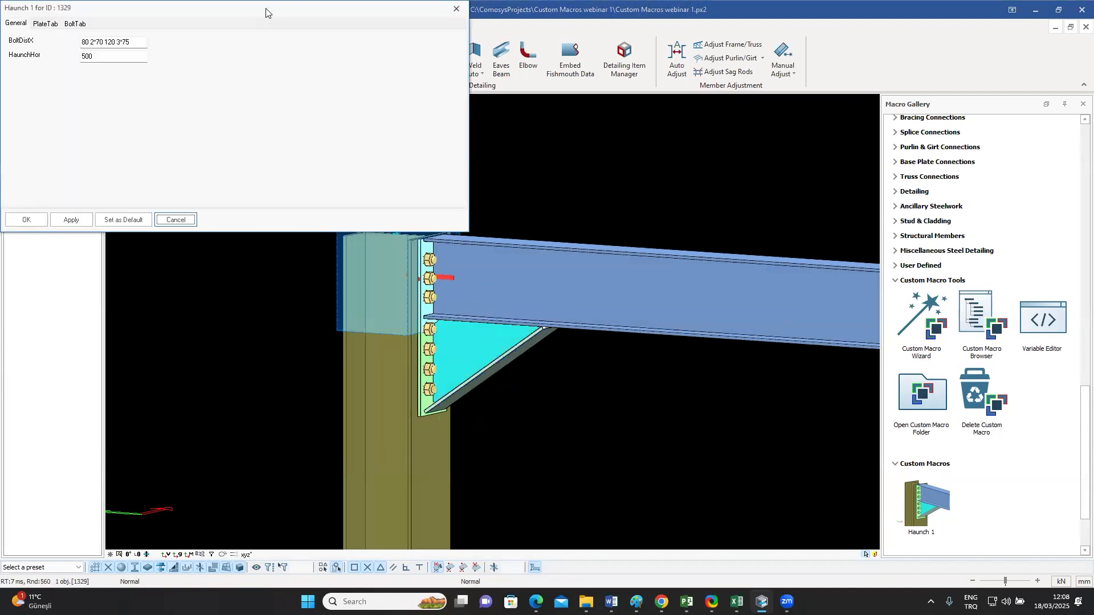
key("Tab")
type("750")
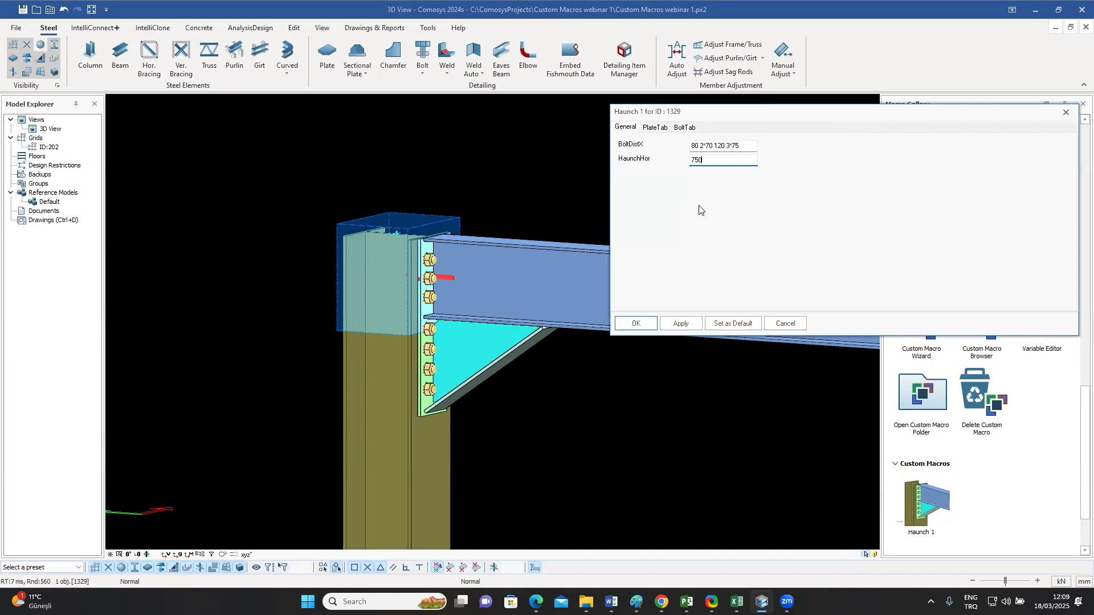
left_click(679, 323)
double_click(719, 160)
type("1000")
left_click(679, 323)
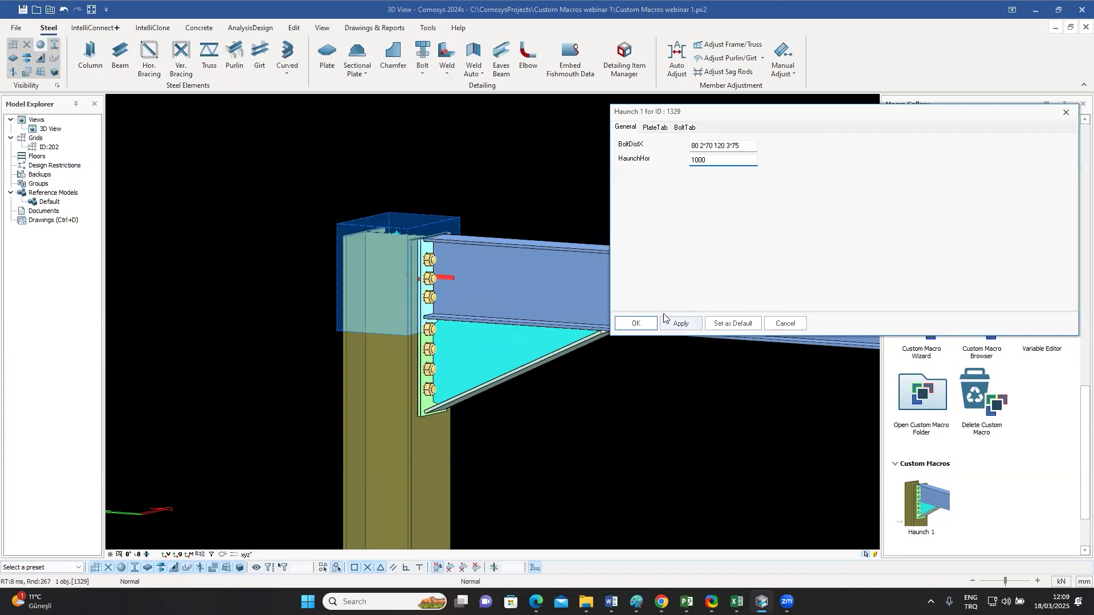
- Change BoltDistX to 80 2*70 120 2*75, apply it, and close the haunch connection's settings
left_click(727, 146)
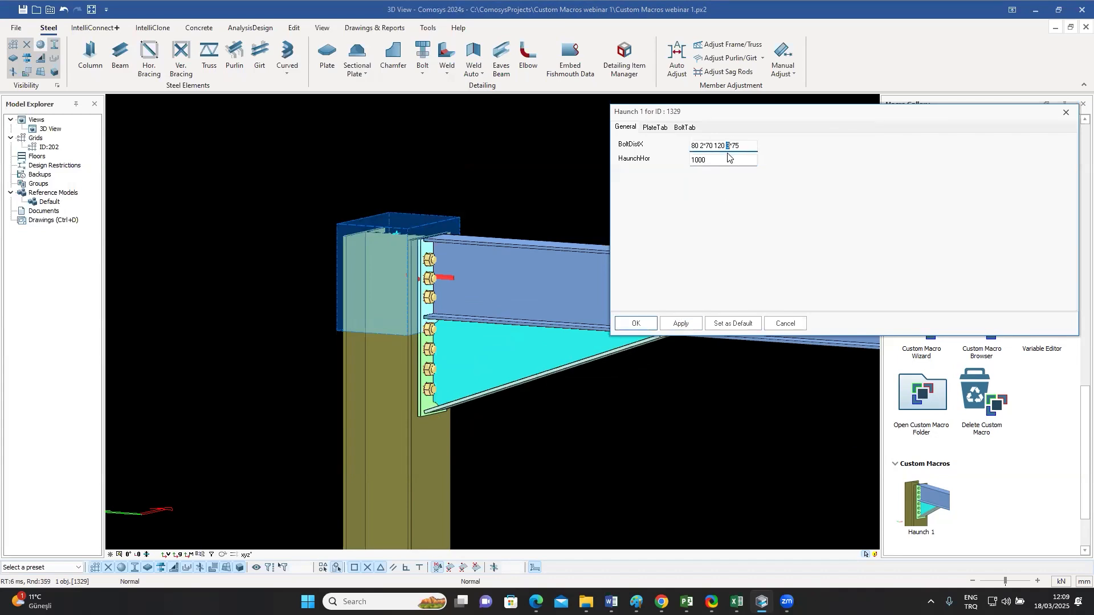
left_click(681, 325)
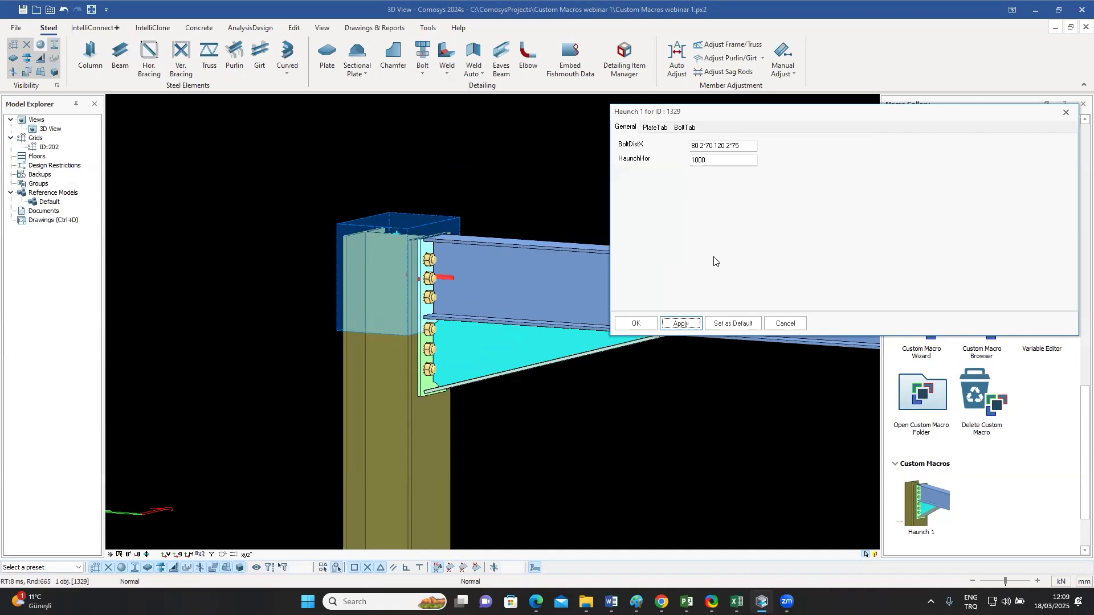
left_click_drag(845, 114, 792, 141)
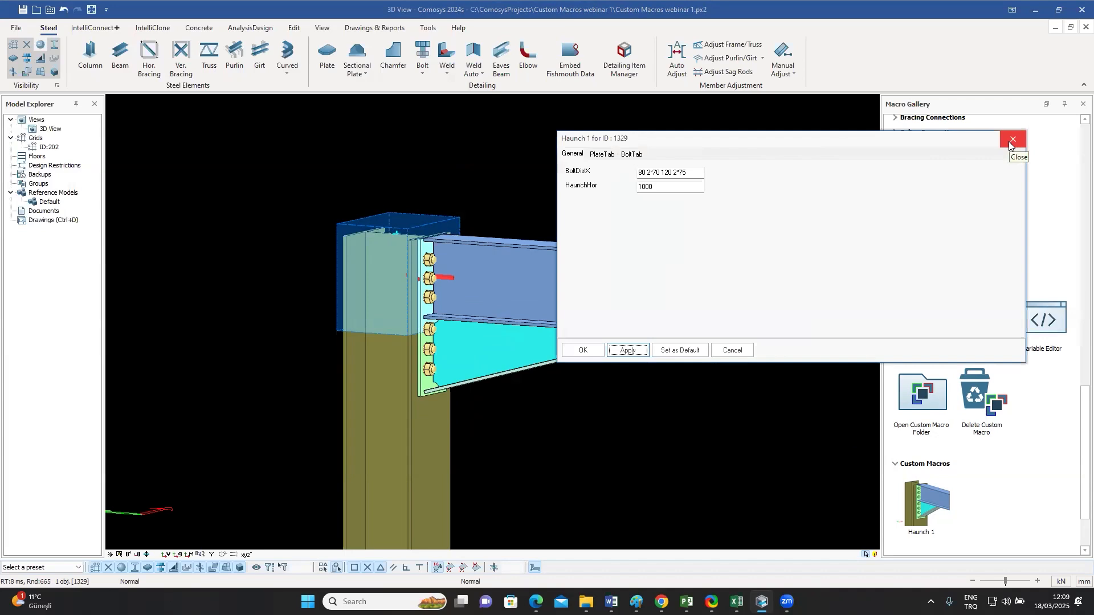
left_click(1008, 142)
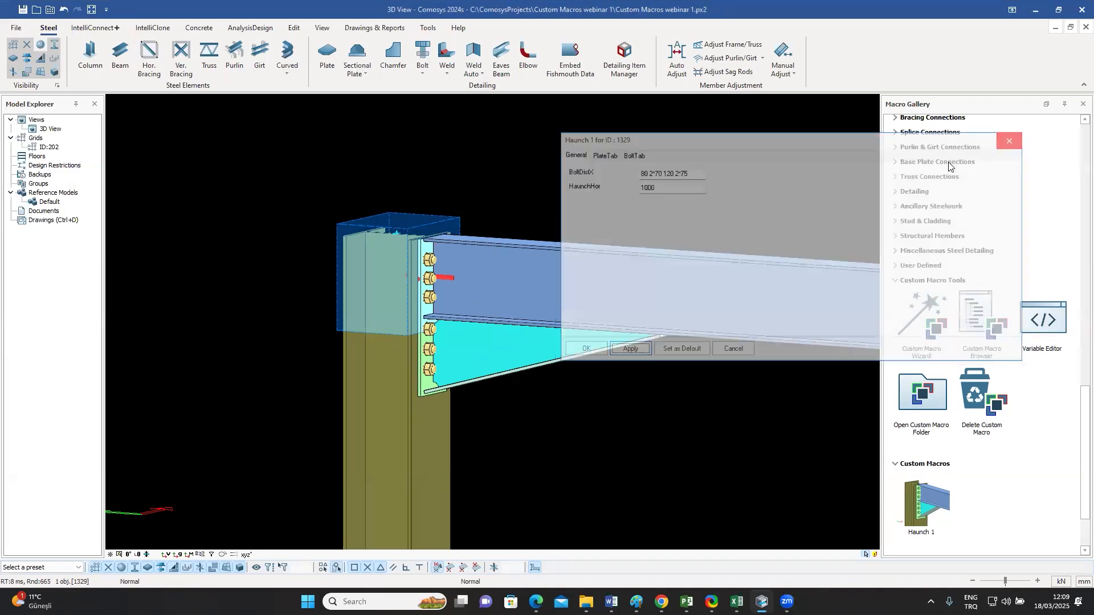
middle_click_drag(463, 294, 432, 266)
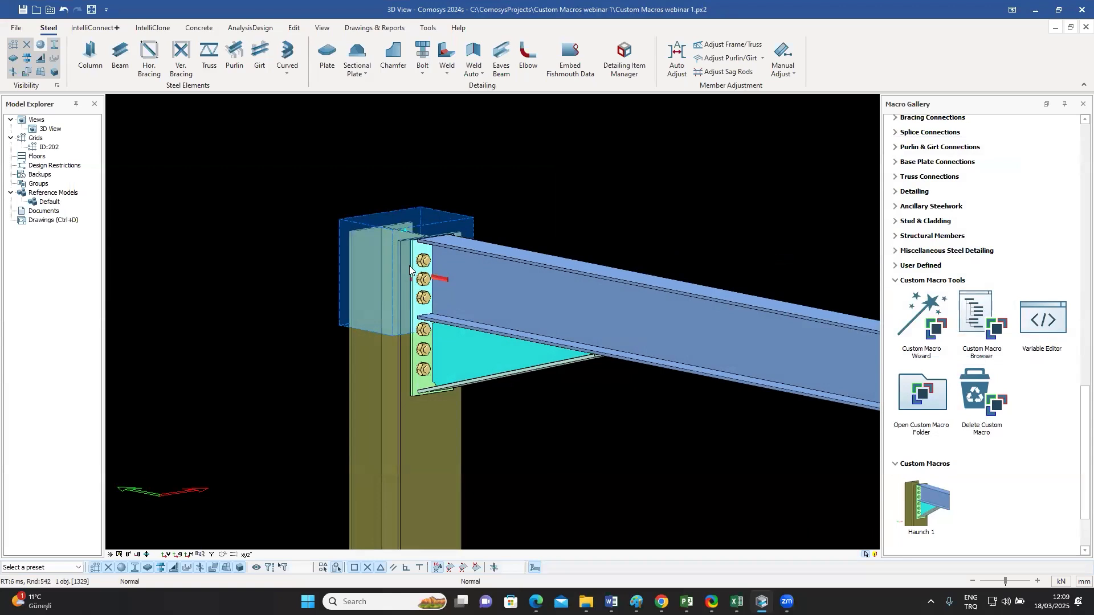
- Select the haunch connection's end plate and examine its dimensions around the bolts
scroll(414, 271, "up", 4)
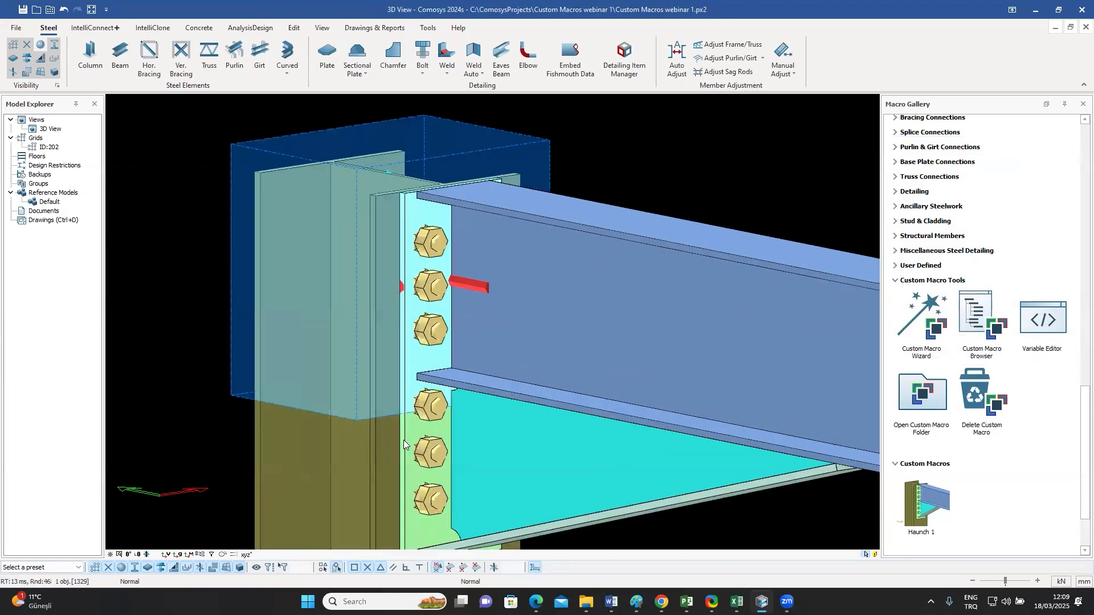
left_click(404, 440)
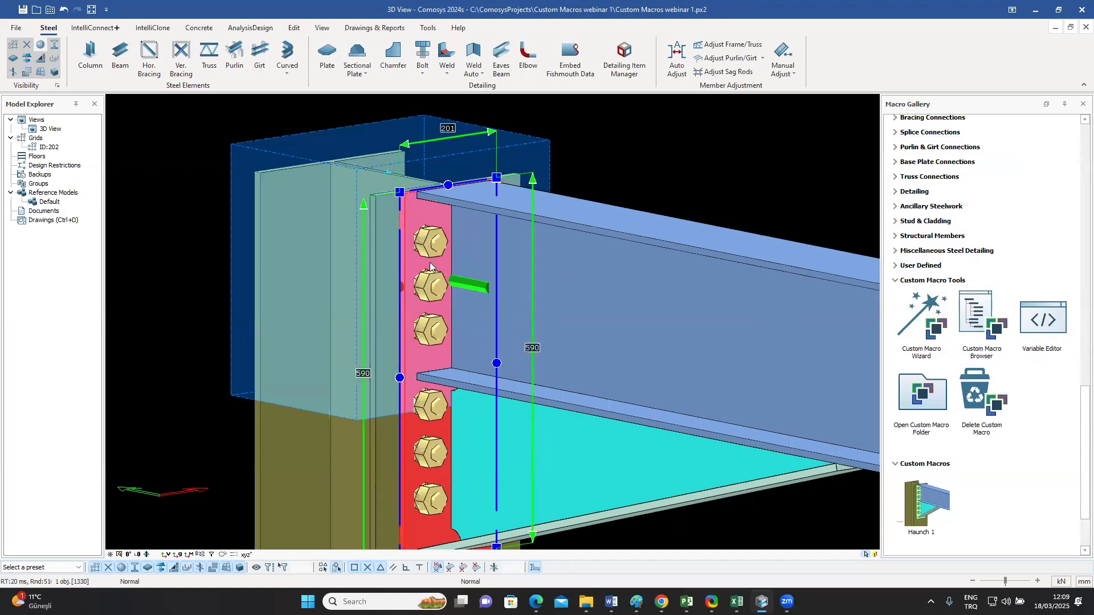
middle_click_drag(571, 312, 536, 278)
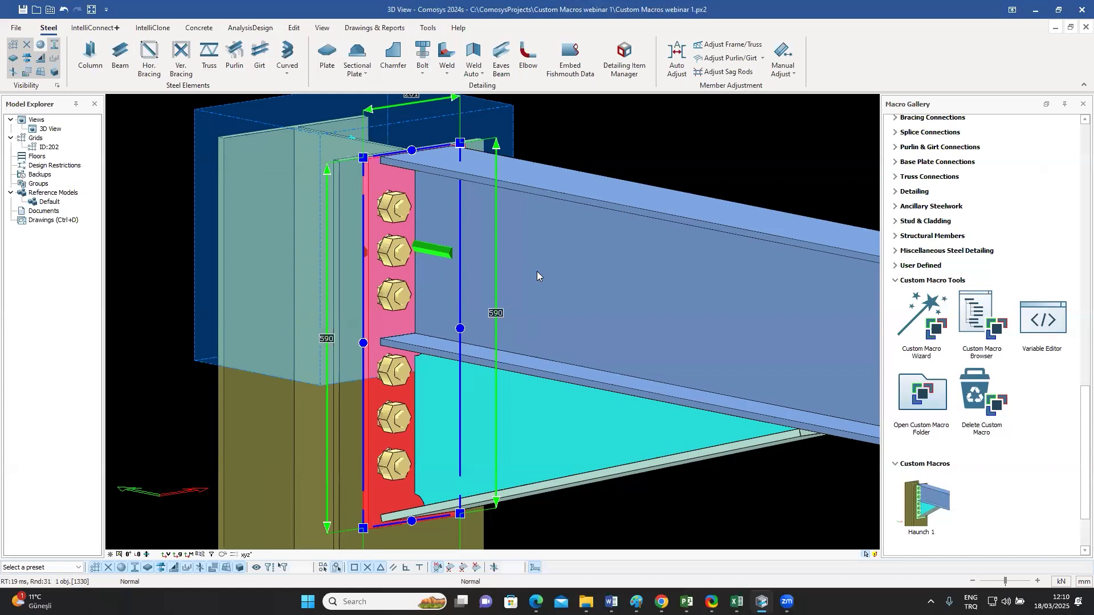
- Review the General, PlateTab and BoltTab pages of the haunch connection's settings, then close them without changes
double_click(552, 447)
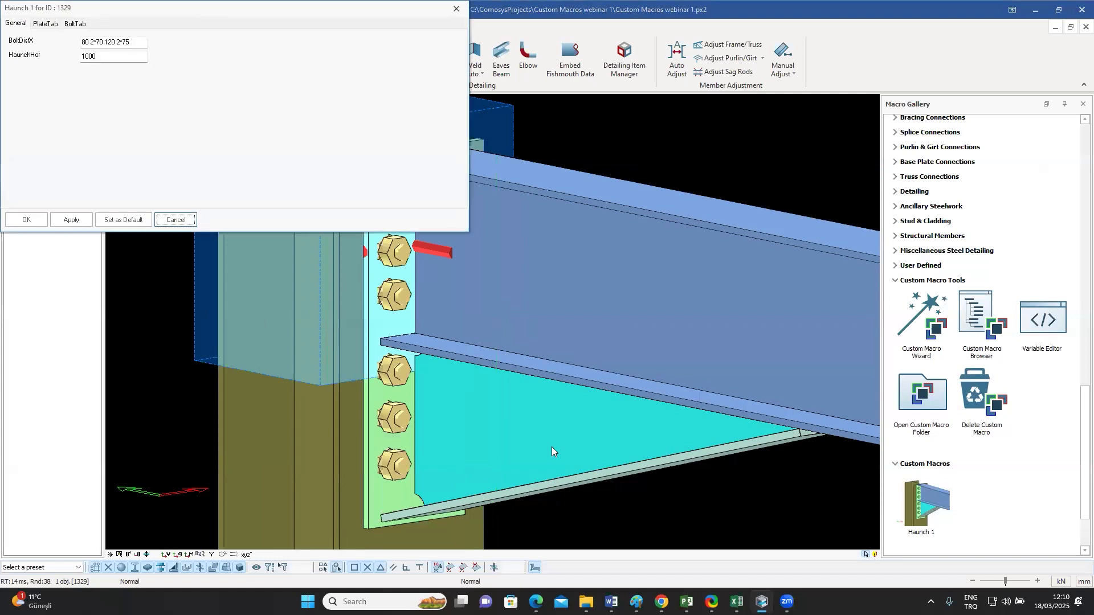
left_click_drag(296, 7, 732, 132)
left_click(501, 143)
left_click(529, 142)
left_click(475, 143)
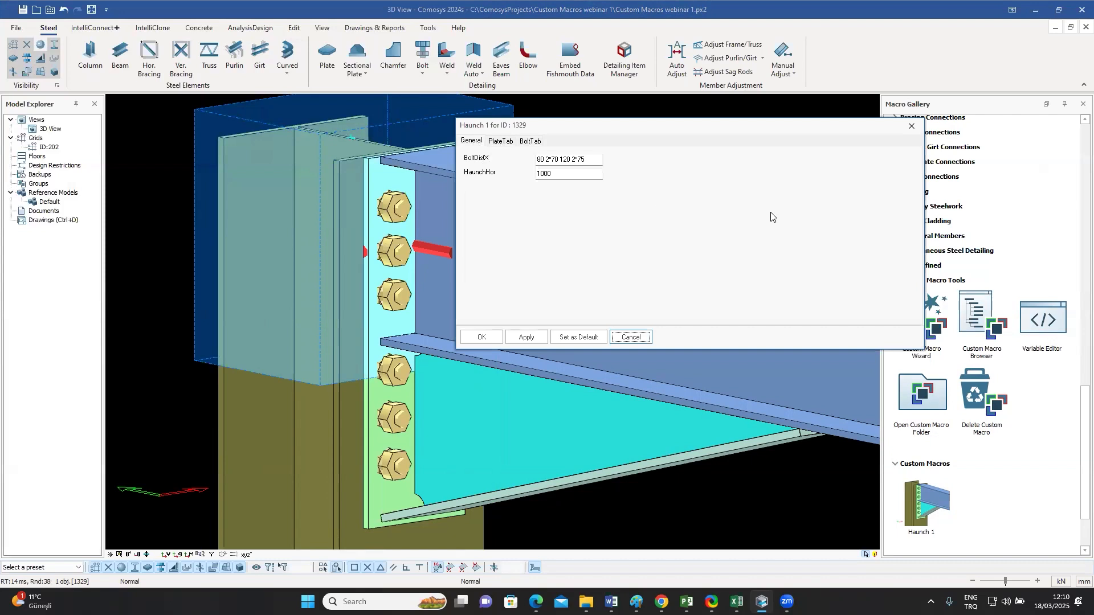
left_click(912, 128)
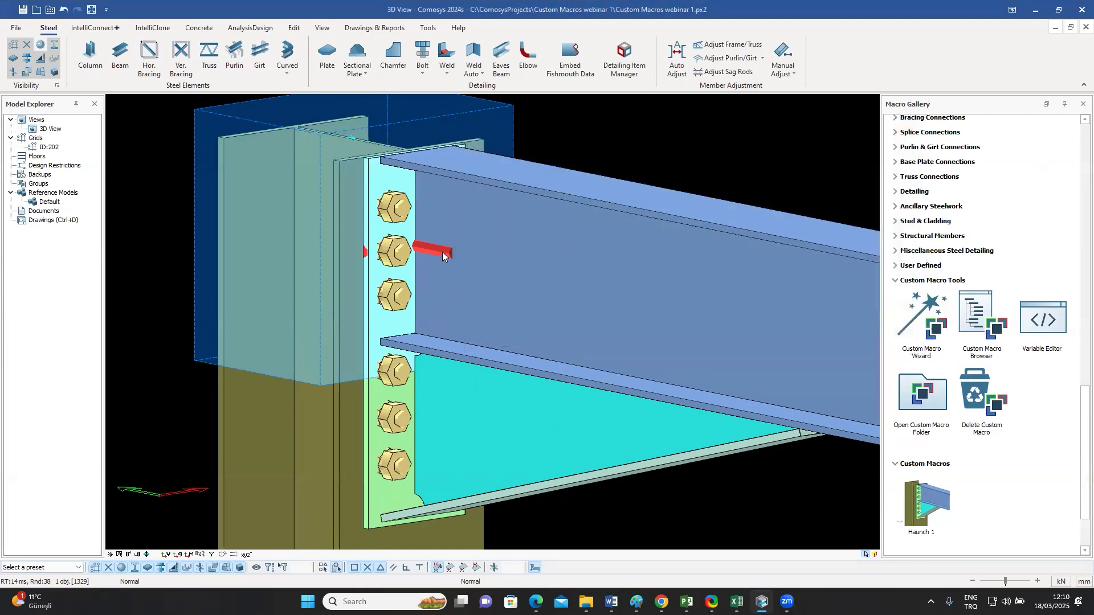